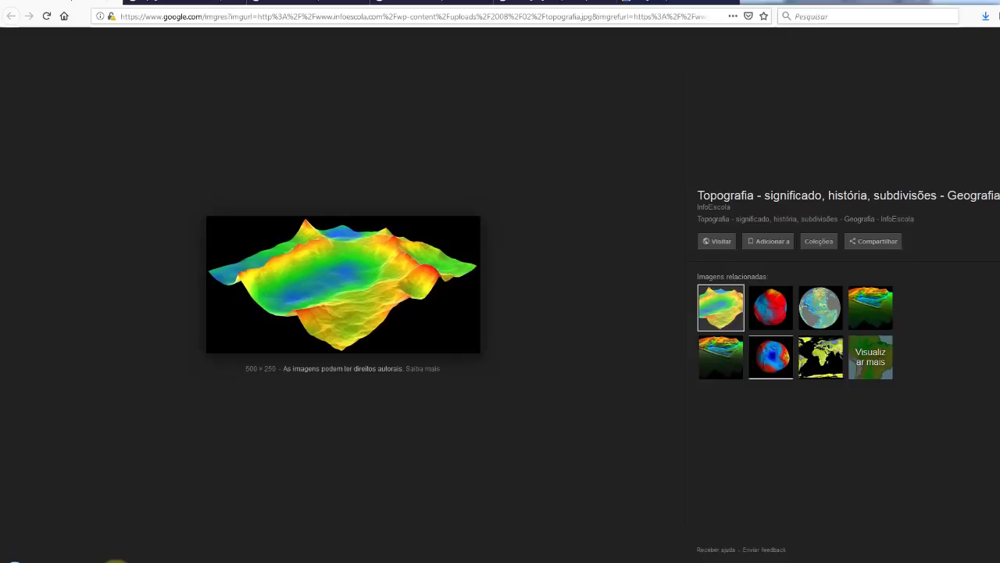
Step: Switch from 3ds Max to the browser showing the rainbow-coloured terrain reference image
{"action": "left_click", "coordinate": [111, 556]}
Step: Browse the 'topografia de terreno' image results, then move to the contour diagram tab
{"action": "left_click", "coordinate": [187, 4]}
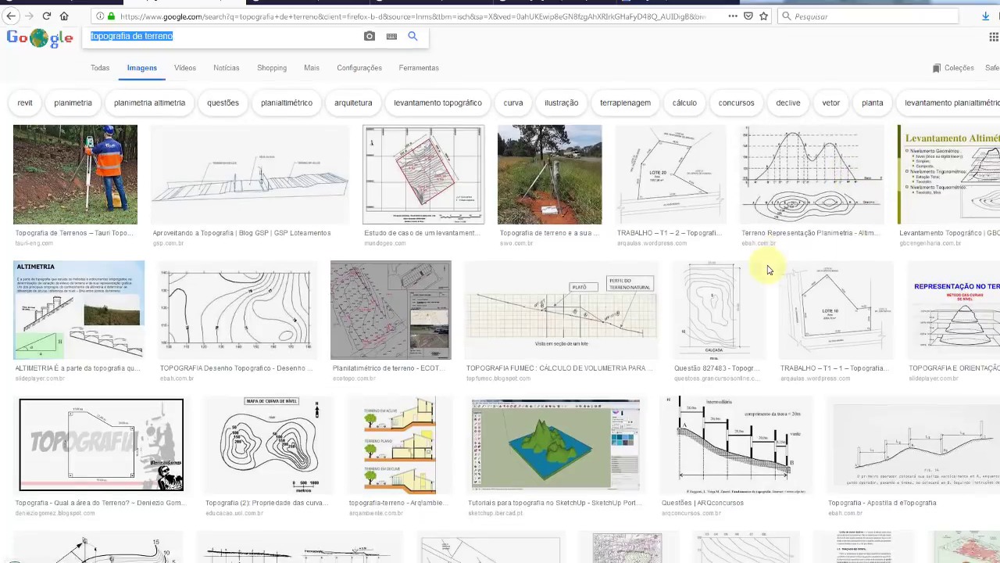
{"action": "scroll", "coordinate": [769, 270], "scroll_direction": "down", "scroll_amount": 4}
{"action": "scroll", "coordinate": [669, 323], "scroll_direction": "up", "scroll_amount": 3}
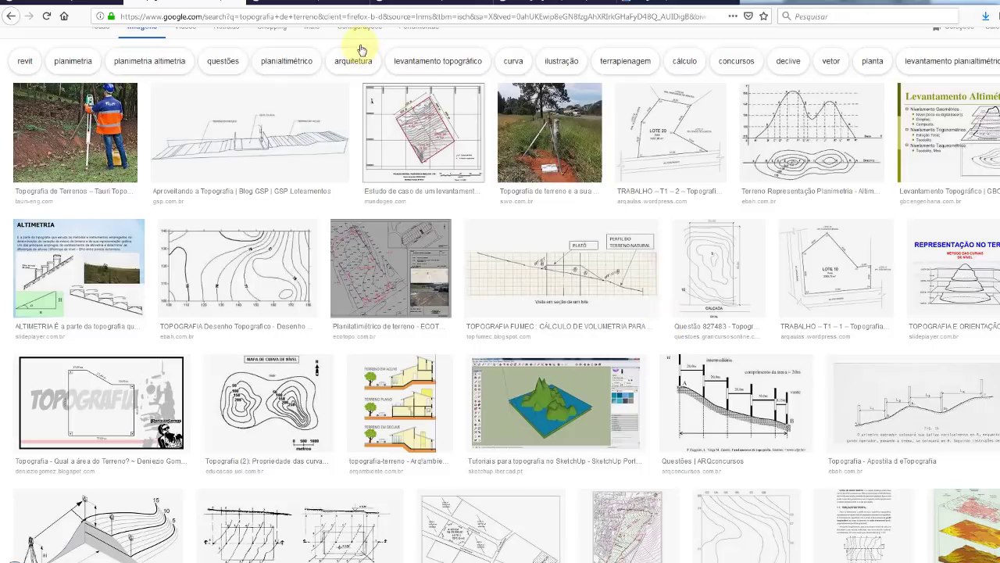
{"action": "left_click", "coordinate": [294, 2]}
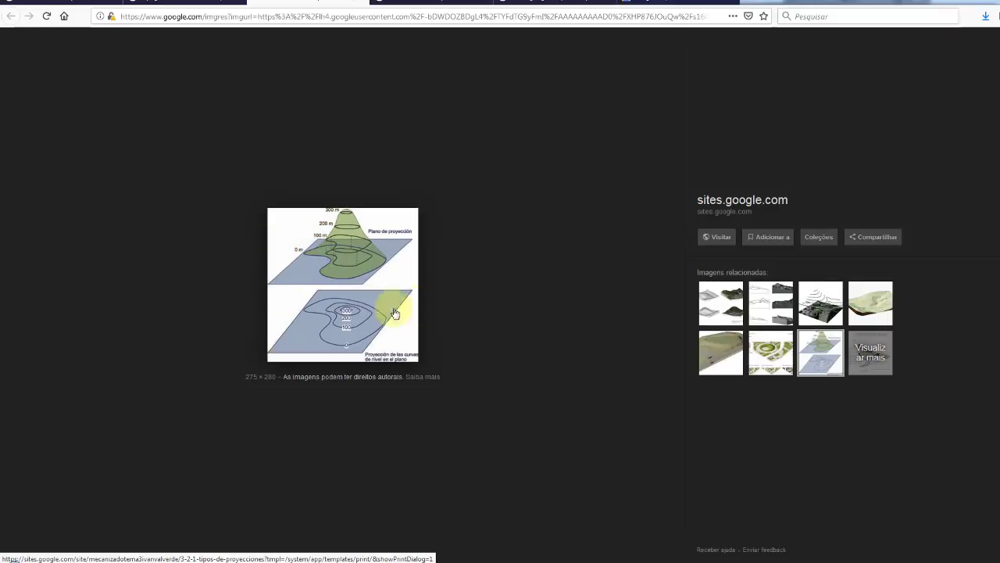
Step: Compare the topographic map and contour diagram, ending on the 'relevo google maps' results
{"action": "left_click", "coordinate": [422, 4]}
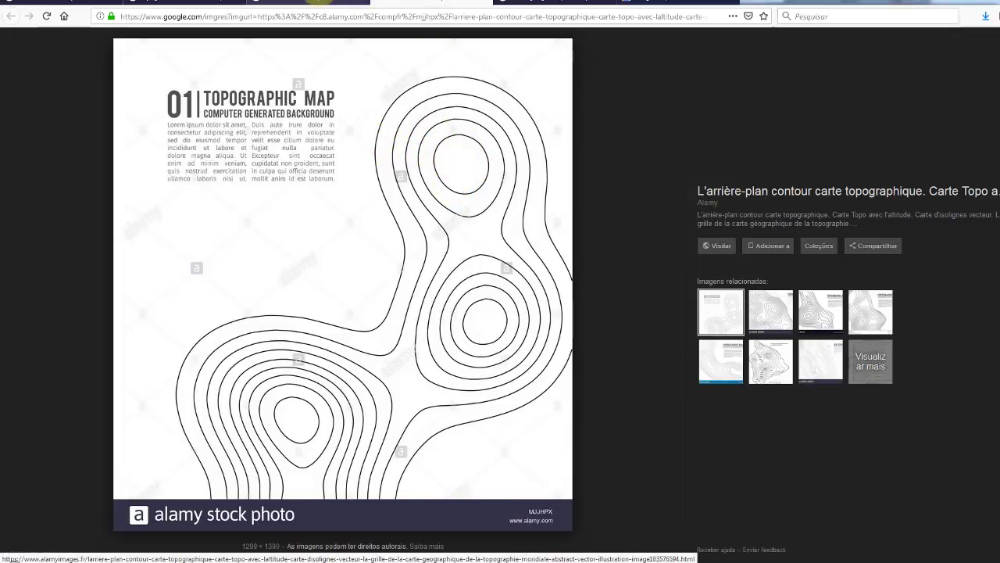
{"action": "left_click", "coordinate": [319, 2]}
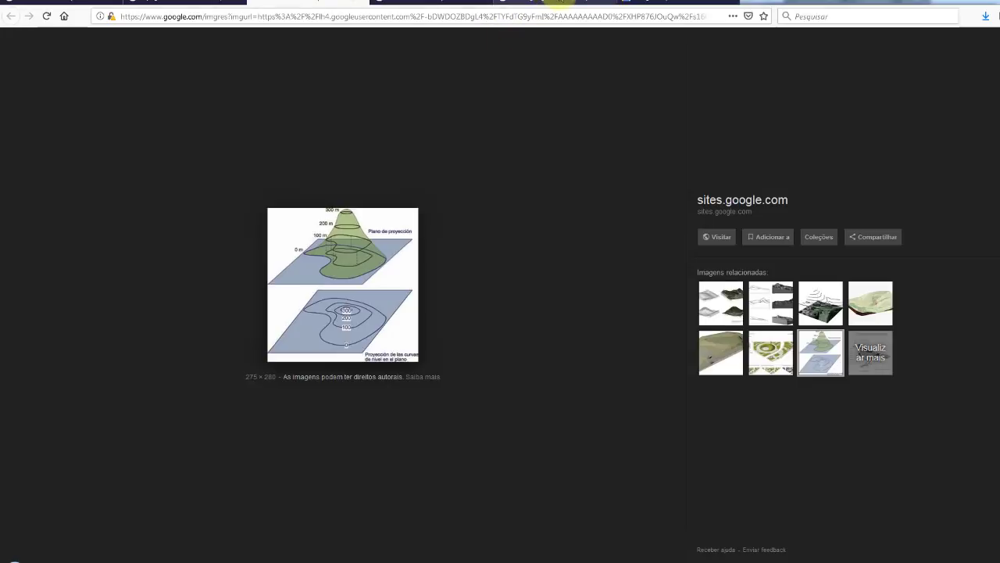
{"action": "left_click", "coordinate": [559, 2]}
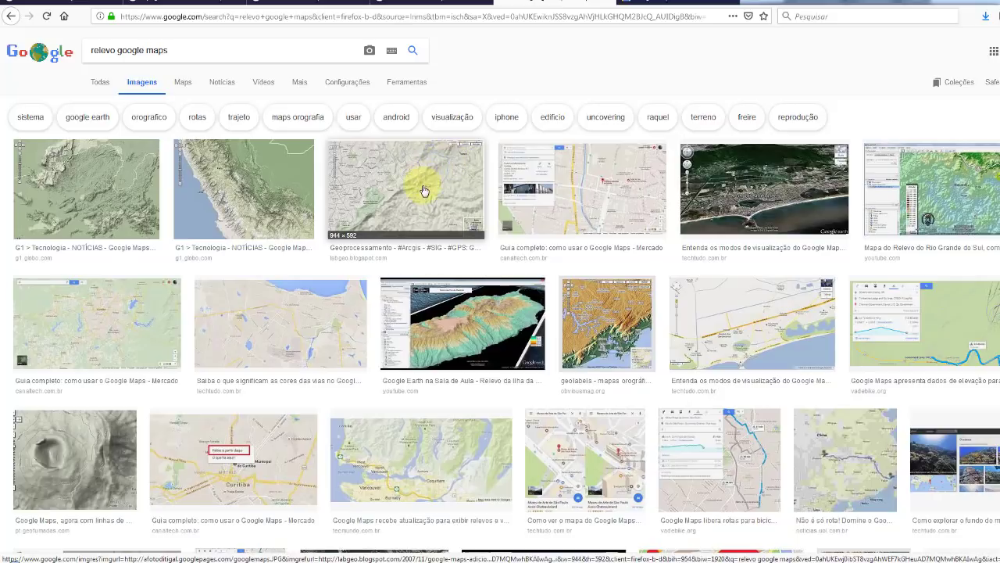
Step: Look at the Google Maps satellite relief, then return to the empty 3ds Max scene
{"action": "left_click", "coordinate": [670, 2]}
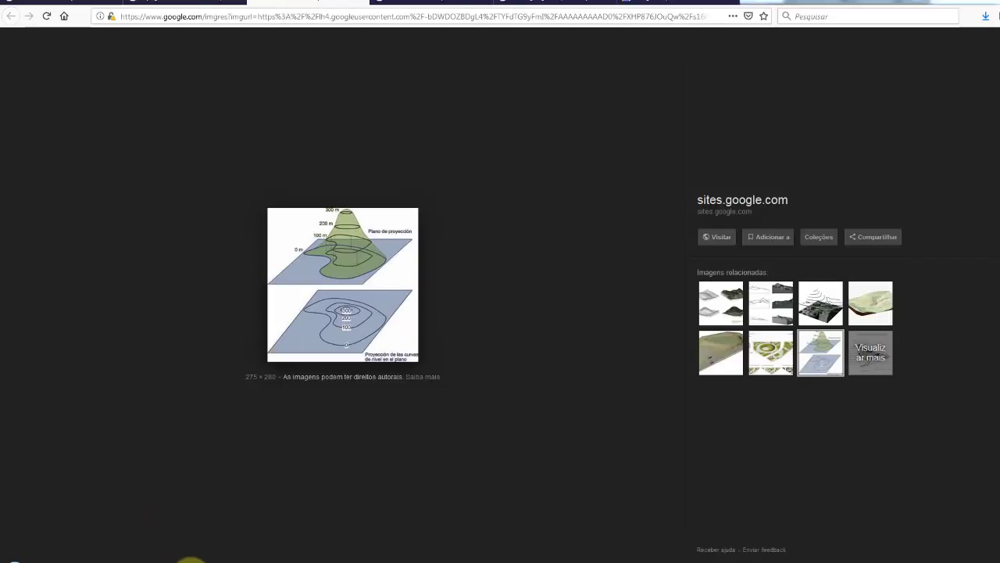
{"action": "left_click", "coordinate": [187, 559]}
Step: Maximize the Perspective viewport and orbit to an oblique view of the grid
{"action": "middle_click_drag", "start_coordinate": [611, 384], "coordinate": [589, 373]}
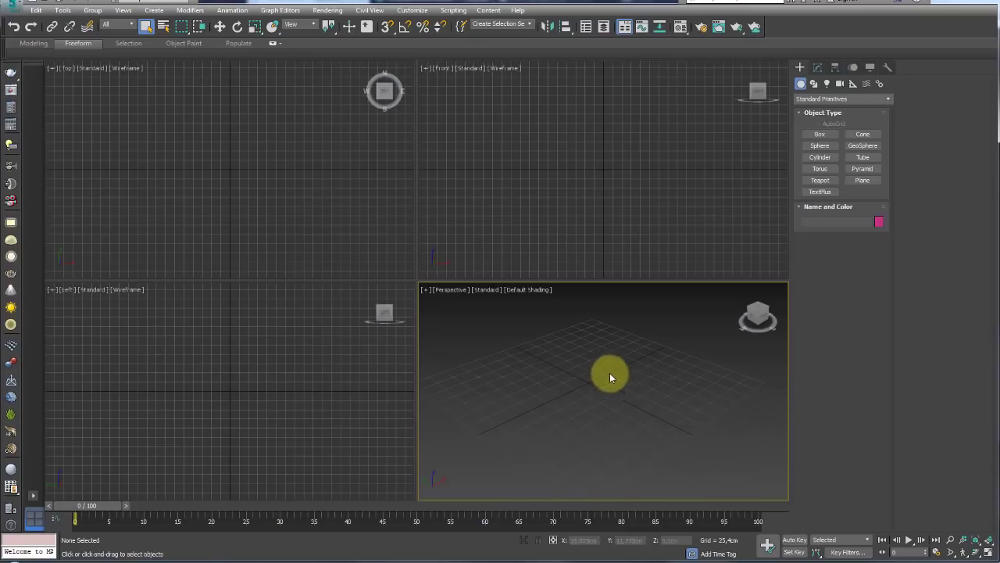
{"action": "mouse_move", "coordinate": [649, 379]}
{"action": "middle_mouse_down", "text": "alt"}
{"action": "mouse_move", "coordinate": [624, 418]}
{"action": "mouse_move", "coordinate": [625, 397]}
{"action": "mouse_move", "coordinate": [495, 414]}
{"action": "middle_mouse_up", "text": "alt"}
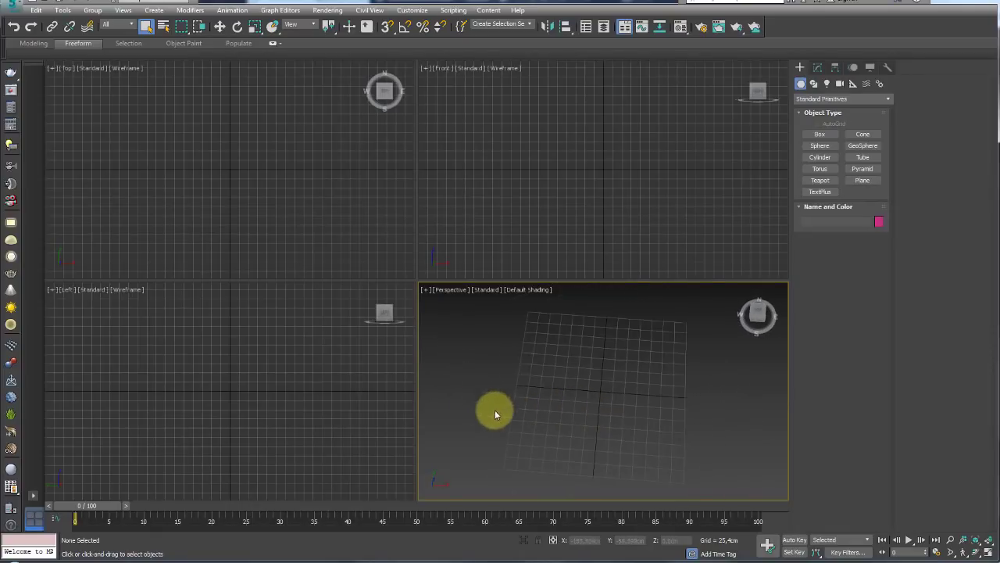
{"action": "left_click", "coordinate": [988, 552]}
{"action": "mouse_move", "coordinate": [568, 277]}
{"action": "middle_mouse_down", "text": "alt"}
{"action": "mouse_move", "coordinate": [586, 333]}
{"action": "mouse_move", "coordinate": [585, 281]}
{"action": "middle_mouse_up", "text": "alt"}
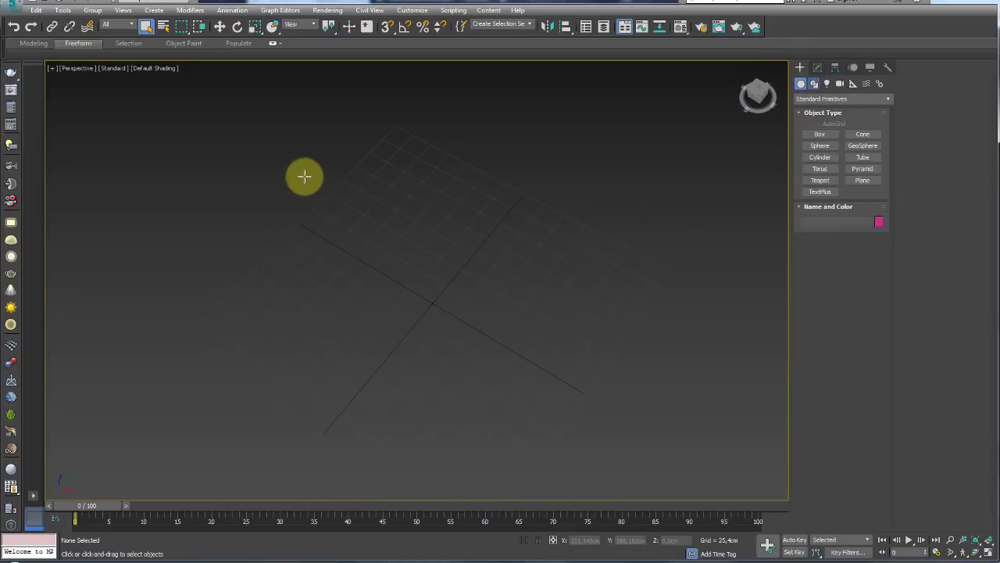
Step: Draw a closed wavy spline, Line001, looping around the grid with the Line tool
{"action": "key", "text": "l"}
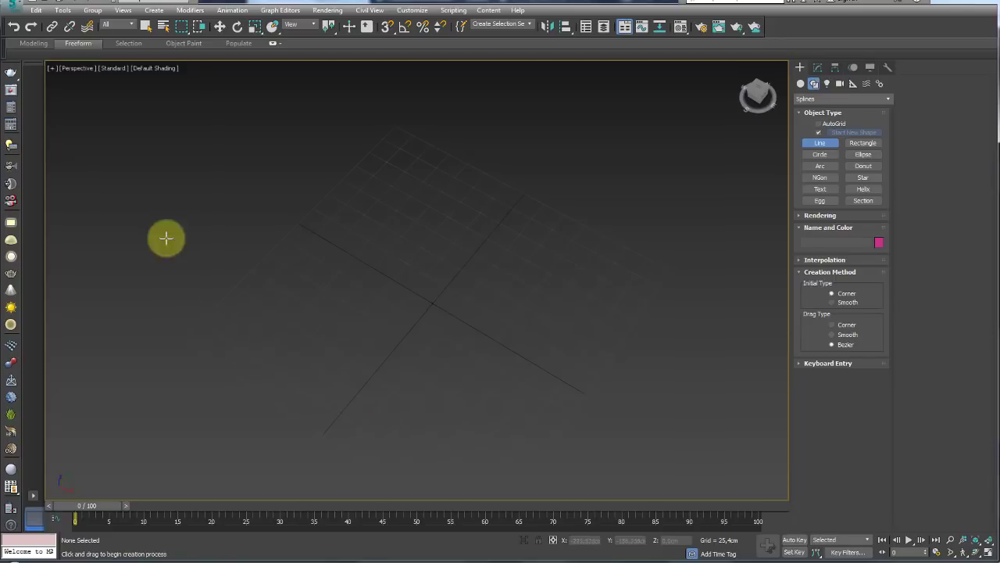
{"action": "left_click", "coordinate": [462, 221]}
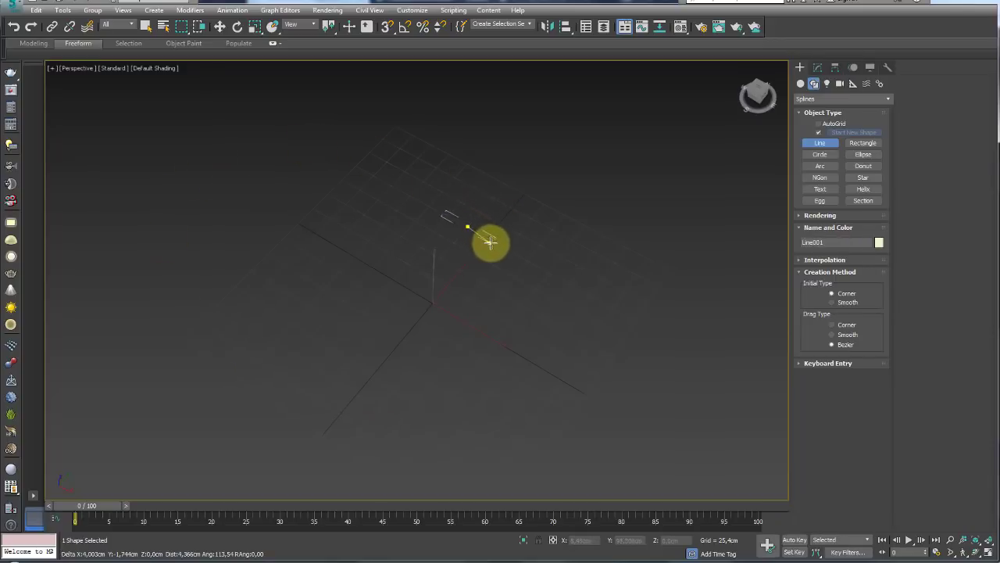
{"action": "left_click_drag", "start_coordinate": [490, 241], "coordinate": [650, 286]}
{"action": "left_click_drag", "start_coordinate": [715, 353], "coordinate": [716, 372]}
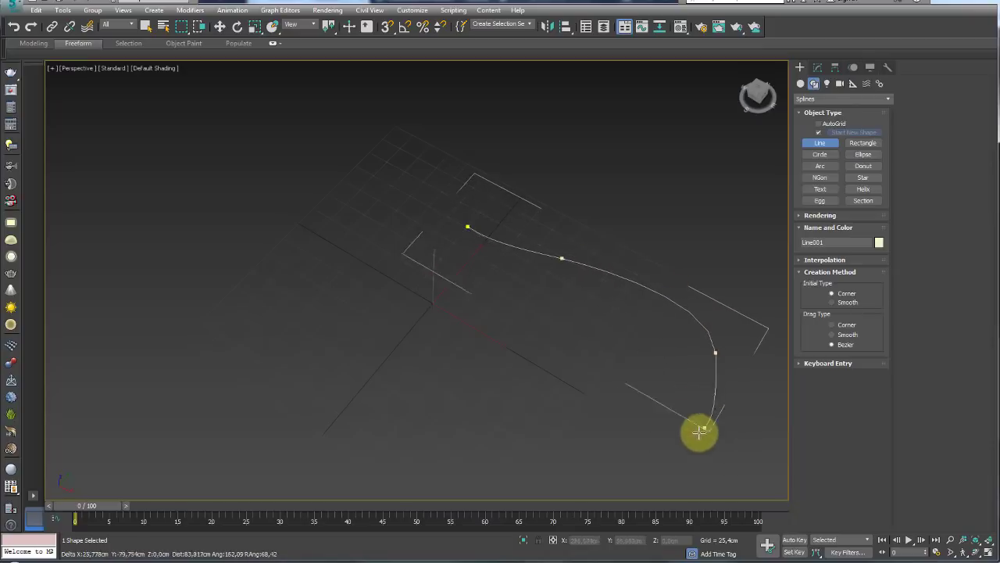
{"action": "left_click", "coordinate": [463, 459]}
{"action": "left_click", "coordinate": [341, 315]}
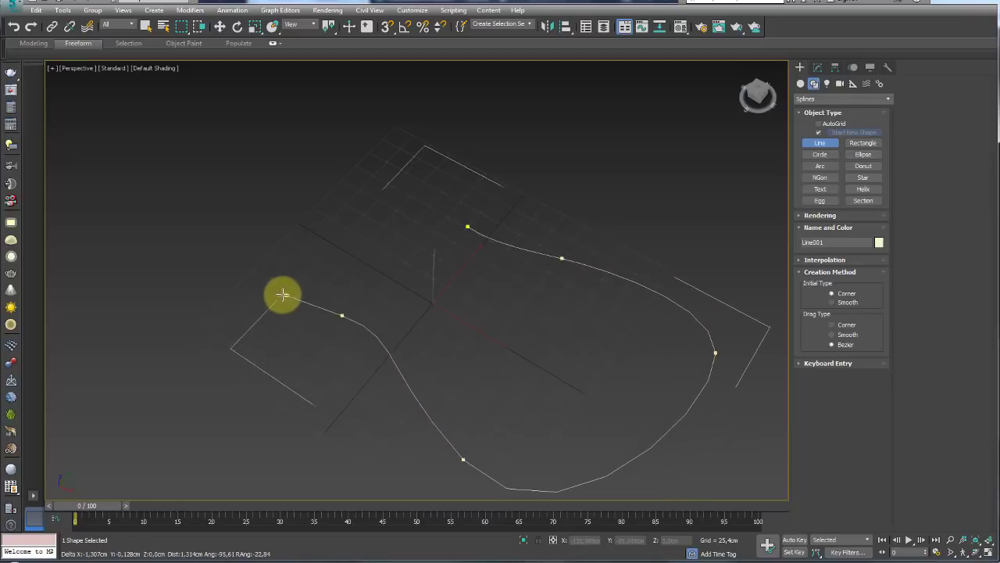
{"action": "left_click_drag", "start_coordinate": [76, 245], "coordinate": [49, 212]}
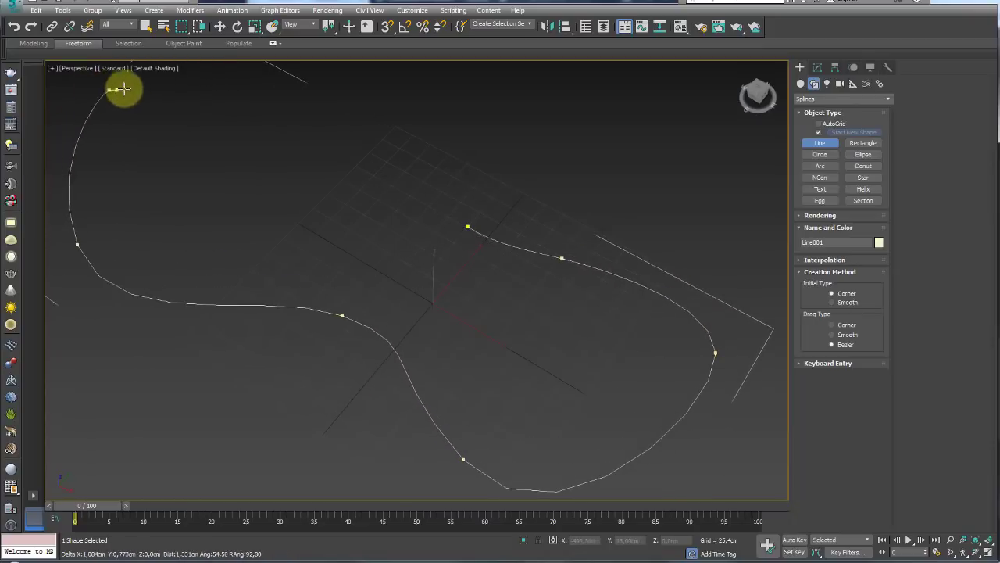
{"action": "left_click", "coordinate": [467, 226]}
{"action": "left_click", "coordinate": [512, 315]}
{"action": "mouse_move", "coordinate": [514, 292]}
{"action": "middle_mouse_down", "text": "alt"}
{"action": "mouse_move", "coordinate": [518, 237]}
{"action": "mouse_move", "coordinate": [509, 308]}
{"action": "mouse_move", "coordinate": [415, 273]}
{"action": "mouse_move", "coordinate": [505, 230]}
{"action": "middle_mouse_up", "text": "alt"}
{"action": "right_click", "coordinate": [491, 226]}
Step: Outline Line001's spline inward by about -21.85 cm to form a double contour band
{"action": "left_click", "coordinate": [818, 67]}
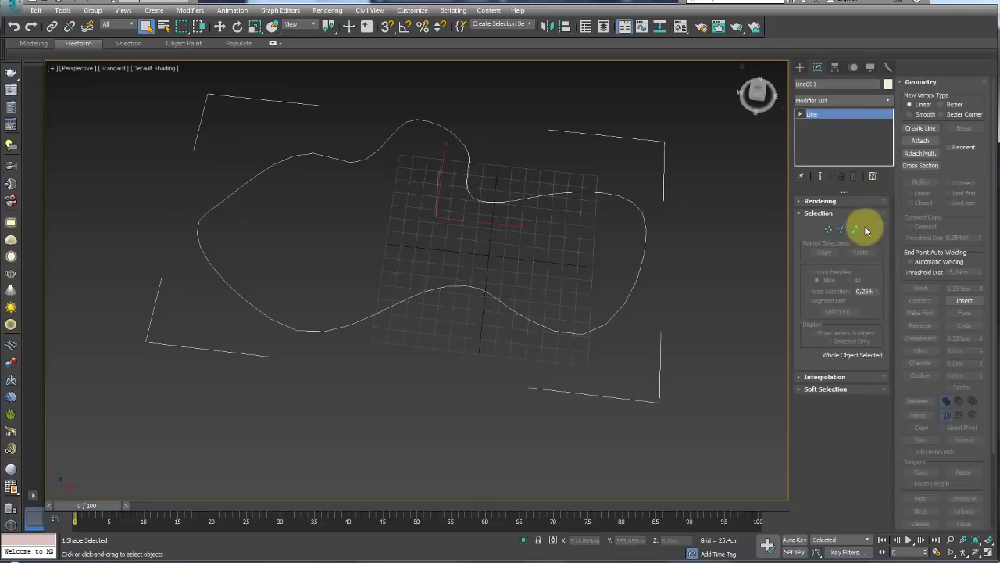
{"action": "left_click", "coordinate": [853, 231]}
{"action": "left_click", "coordinate": [549, 330]}
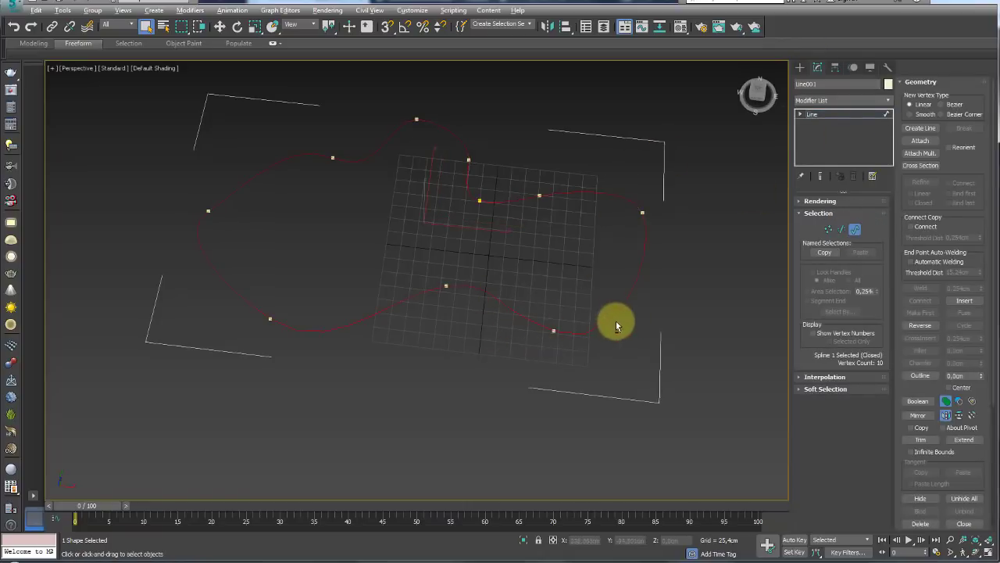
{"action": "mouse_move", "coordinate": [616, 321]}
{"action": "middle_mouse_down", "text": "alt"}
{"action": "mouse_move", "coordinate": [608, 295]}
{"action": "mouse_move", "coordinate": [598, 344]}
{"action": "middle_mouse_up", "text": "alt"}
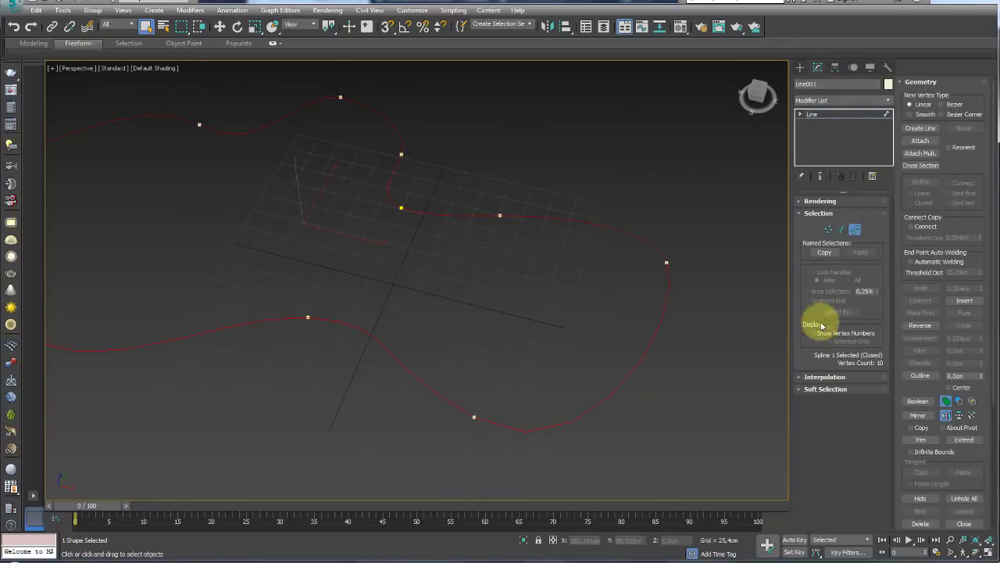
{"action": "left_click", "coordinate": [924, 376]}
{"action": "left_click_drag", "start_coordinate": [643, 359], "coordinate": [663, 387]}
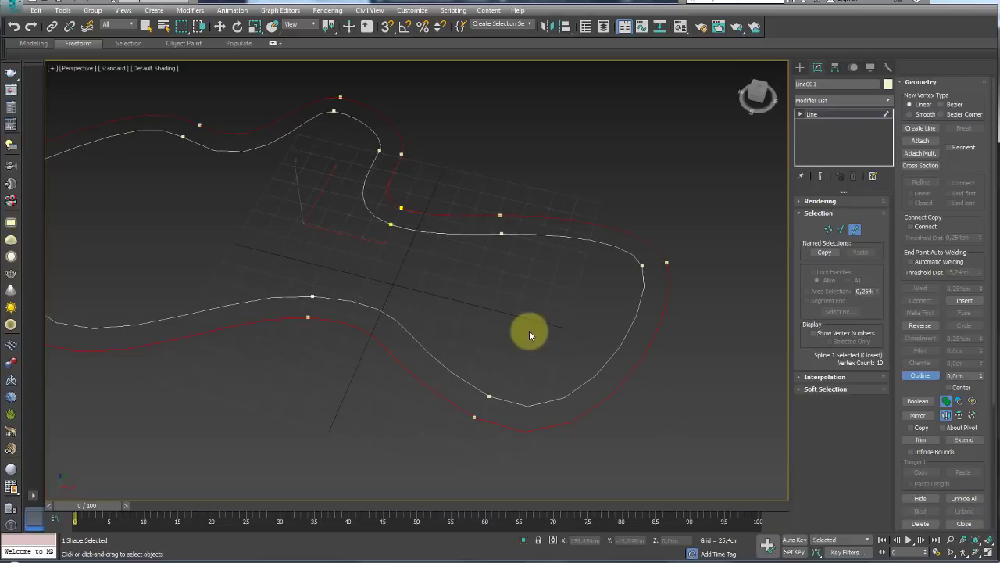
{"action": "mouse_move", "coordinate": [529, 335]}
{"action": "middle_mouse_down", "text": "alt"}
{"action": "mouse_move", "coordinate": [547, 389]}
{"action": "mouse_move", "coordinate": [524, 333]}
{"action": "mouse_move", "coordinate": [565, 337]}
{"action": "mouse_move", "coordinate": [667, 306]}
{"action": "middle_mouse_up", "text": "alt"}
{"action": "left_click", "coordinate": [824, 113]}
Step: Draw a new closed inner contour spline inside the band with the Line tool
{"action": "left_click", "coordinate": [801, 67]}
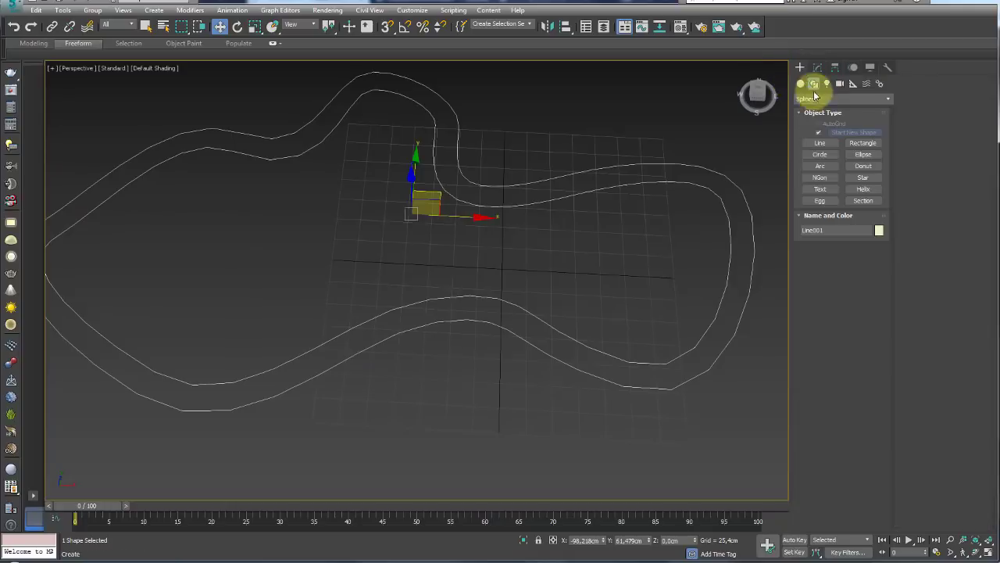
{"action": "left_click", "coordinate": [820, 144]}
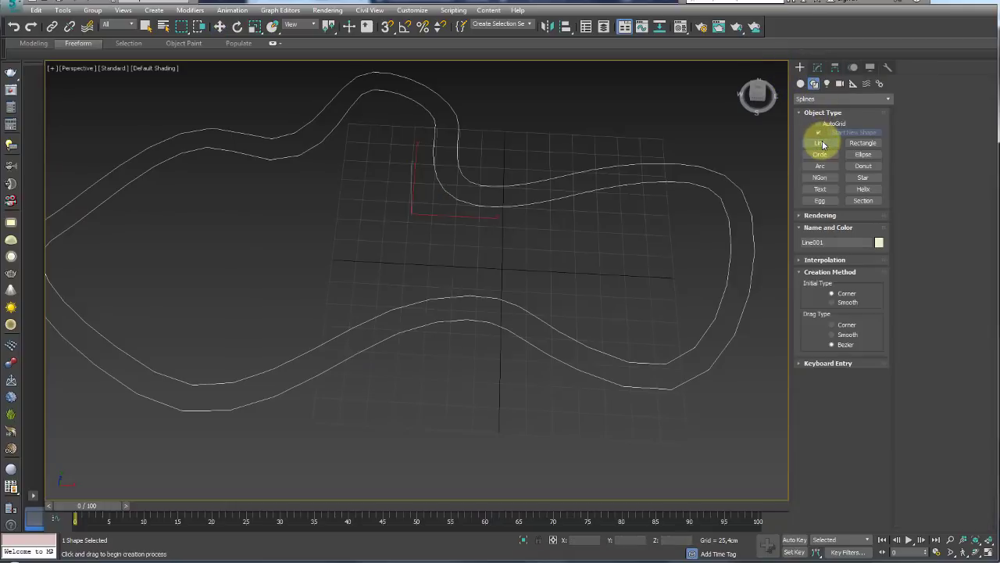
{"action": "middle_click_drag", "start_coordinate": [648, 156], "coordinate": [580, 216], "text": "alt"}
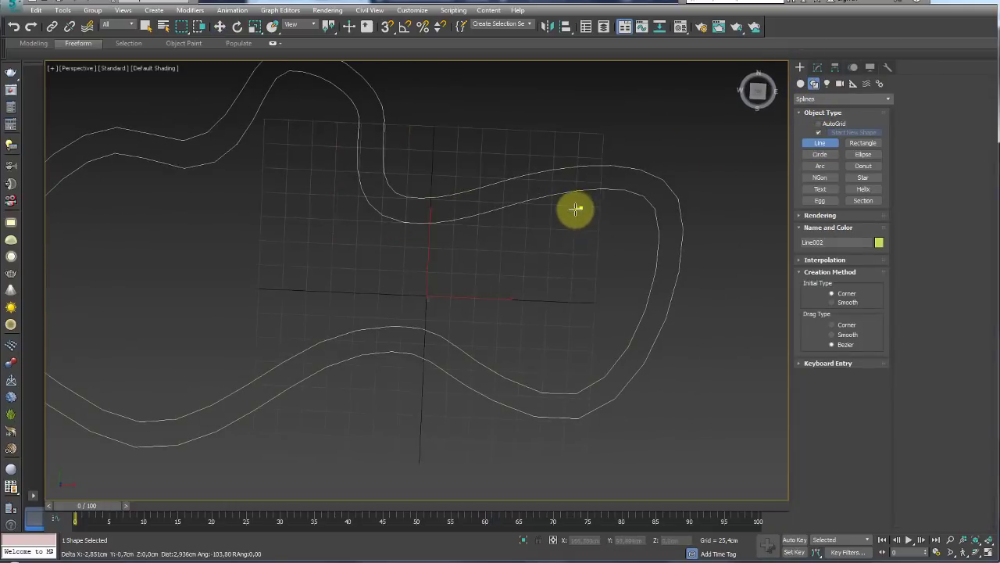
{"action": "left_click", "coordinate": [580, 207]}
{"action": "left_click", "coordinate": [512, 227]}
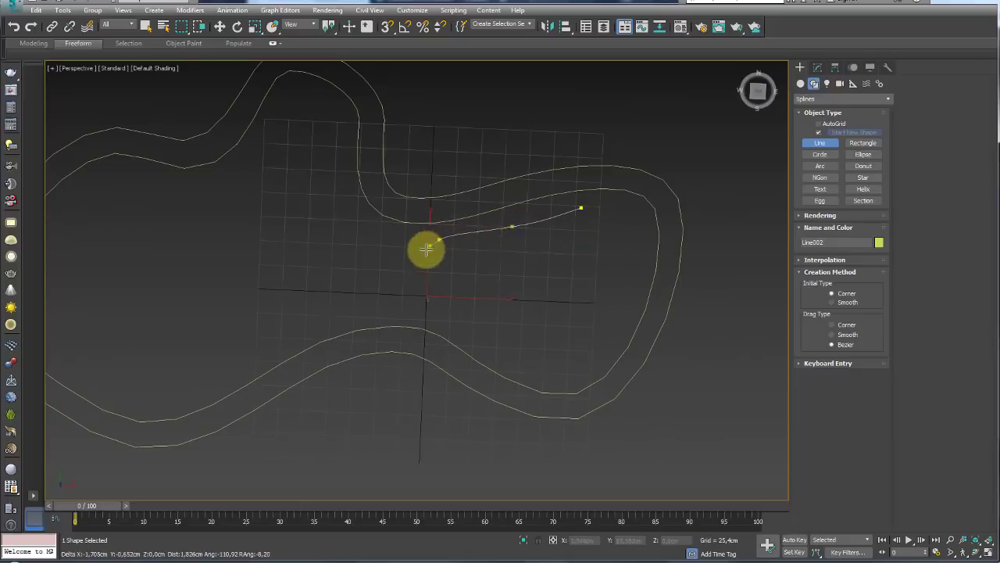
{"action": "left_click", "coordinate": [417, 292]}
{"action": "left_click", "coordinate": [475, 320]}
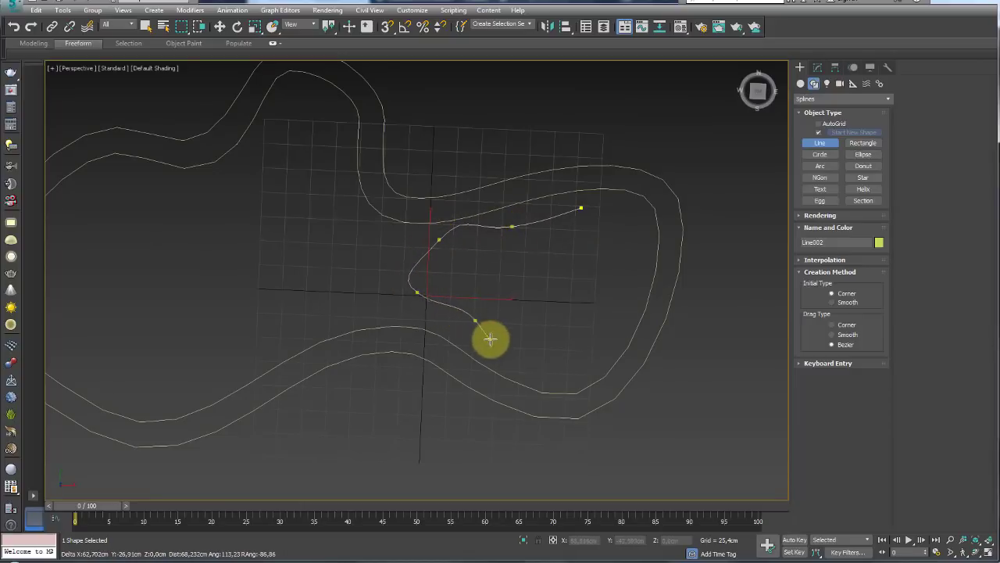
{"action": "left_click", "coordinate": [559, 361]}
{"action": "left_click", "coordinate": [626, 323]}
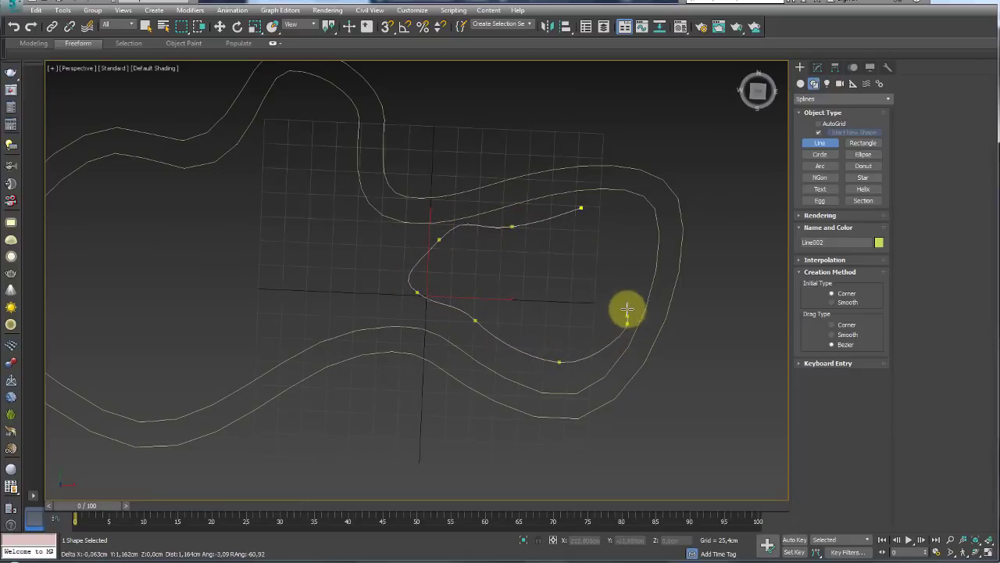
{"action": "left_click", "coordinate": [639, 247]}
{"action": "left_click", "coordinate": [582, 208]}
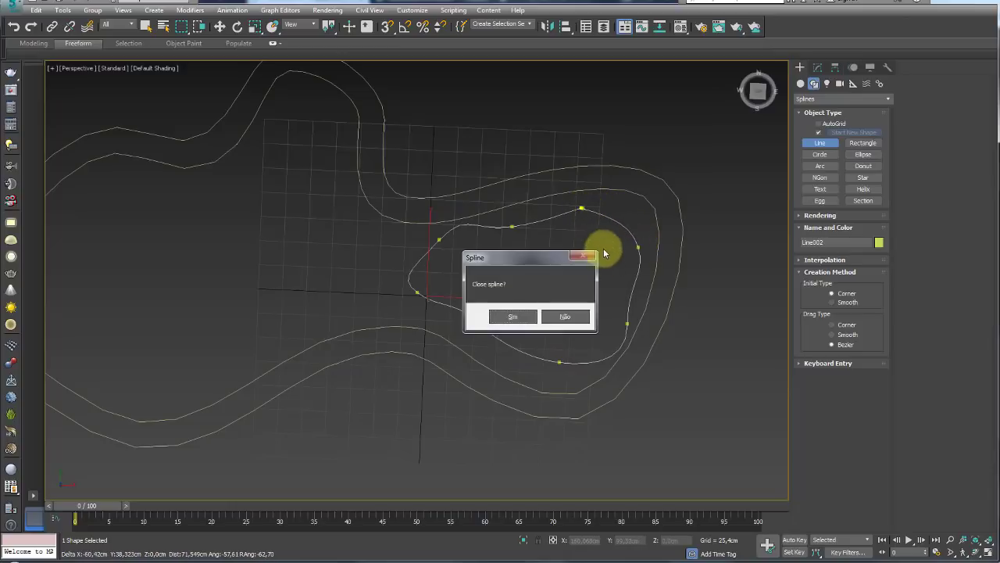
{"action": "left_click", "coordinate": [511, 315]}
Step: Trace and close a smaller contour loop in the upper lobe
{"action": "middle_click_drag", "start_coordinate": [302, 183], "coordinate": [428, 223], "text": "alt"}
{"action": "left_click", "coordinate": [401, 214]}
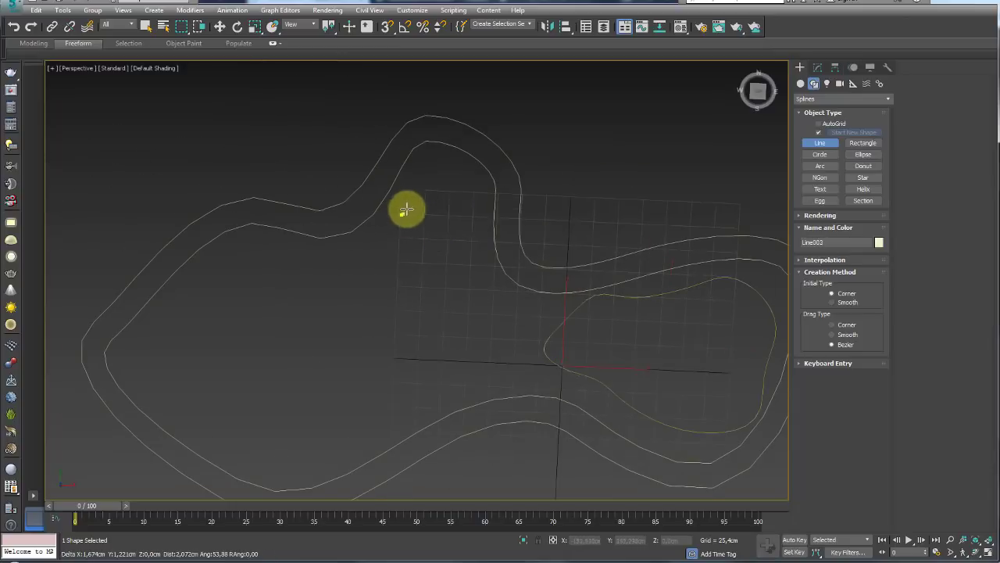
{"action": "left_click", "coordinate": [480, 285]}
{"action": "left_click_drag", "start_coordinate": [492, 320], "coordinate": [489, 327]}
{"action": "left_click", "coordinate": [372, 289]}
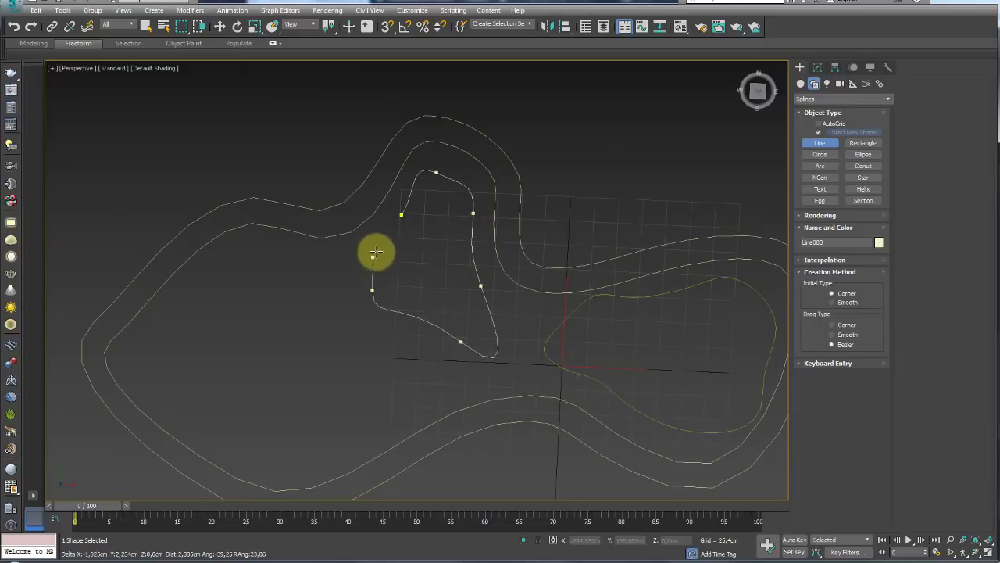
{"action": "left_click", "coordinate": [401, 214]}
{"action": "left_click", "coordinate": [509, 314]}
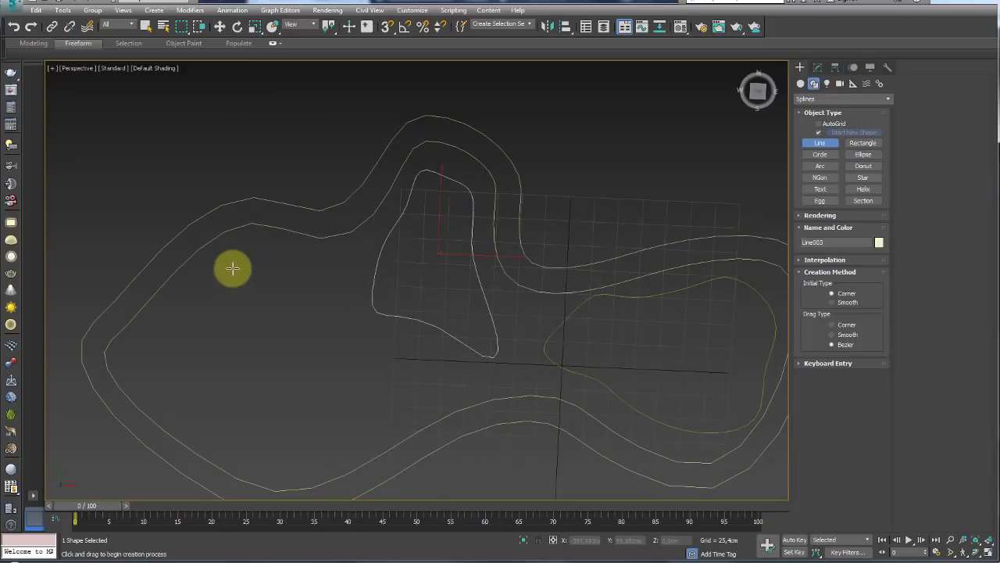
Step: Trace a new contour loop around the inside of the left lobe
{"action": "left_click_drag", "start_coordinate": [237, 266], "coordinate": [297, 275]}
{"action": "left_click", "coordinate": [372, 341]}
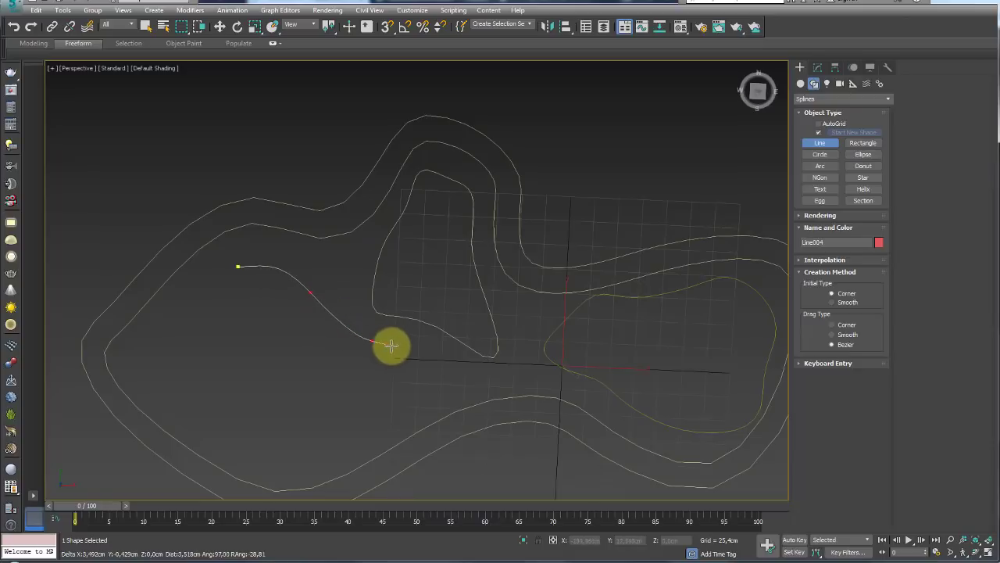
{"action": "left_click", "coordinate": [415, 381]}
{"action": "left_click", "coordinate": [356, 425]}
{"action": "left_click", "coordinate": [240, 431]}
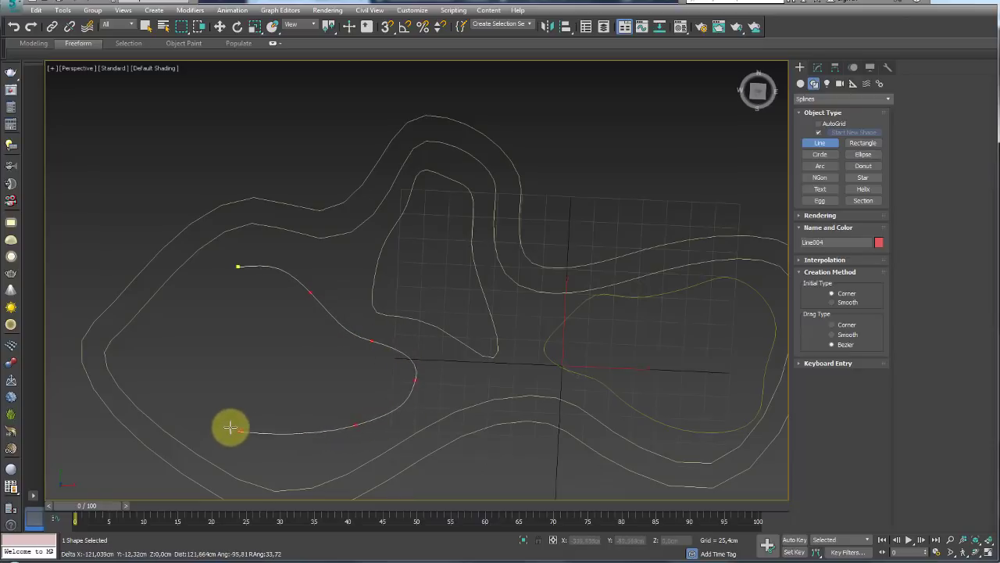
{"action": "left_click", "coordinate": [139, 360]}
{"action": "left_click", "coordinate": [190, 302]}
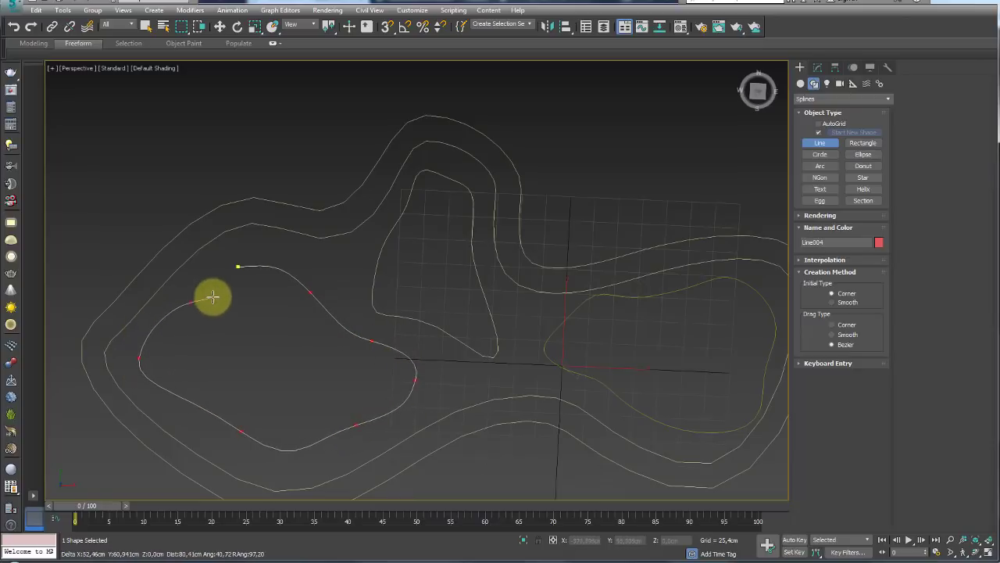
{"action": "left_click", "coordinate": [249, 267]}
Step: Close the left-lobe contour and add an innermost closed loop inside it
{"action": "left_click", "coordinate": [508, 315]}
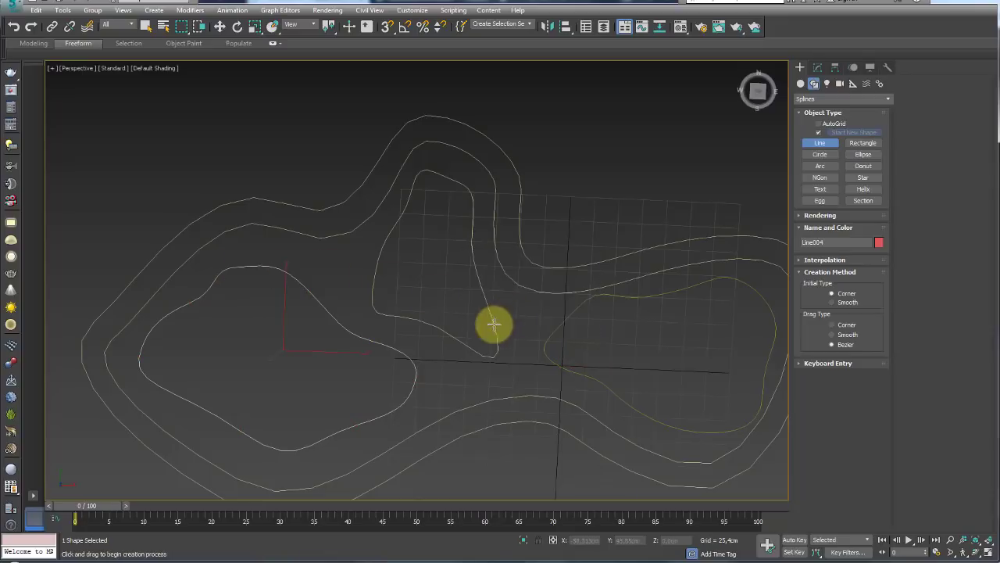
{"action": "middle_click_drag", "start_coordinate": [338, 295], "coordinate": [344, 273]}
{"action": "scroll", "coordinate": [343, 272], "scroll_direction": "up", "scroll_amount": 2}
{"action": "left_click", "coordinate": [246, 205]}
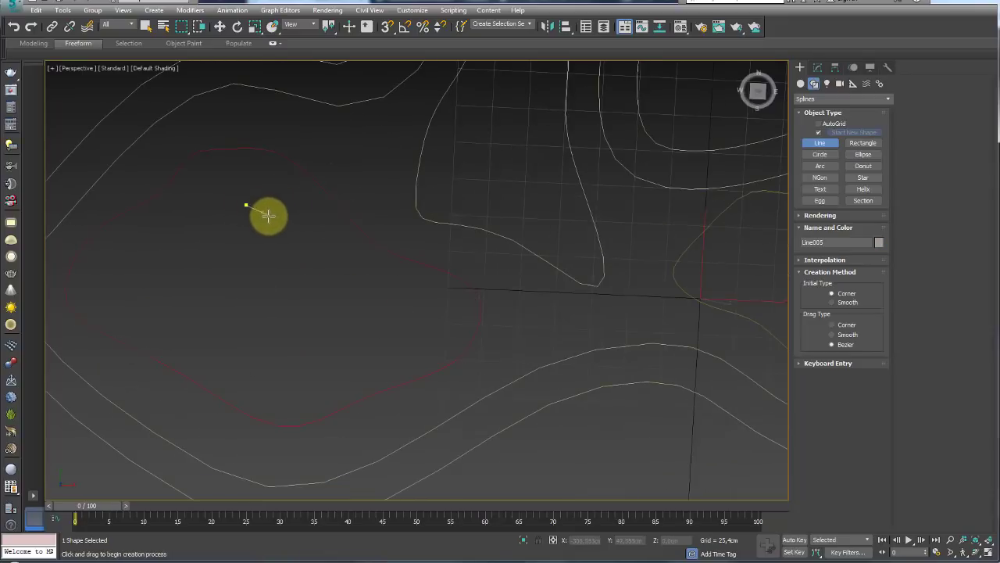
{"action": "left_click", "coordinate": [328, 275]}
{"action": "left_click", "coordinate": [407, 311]}
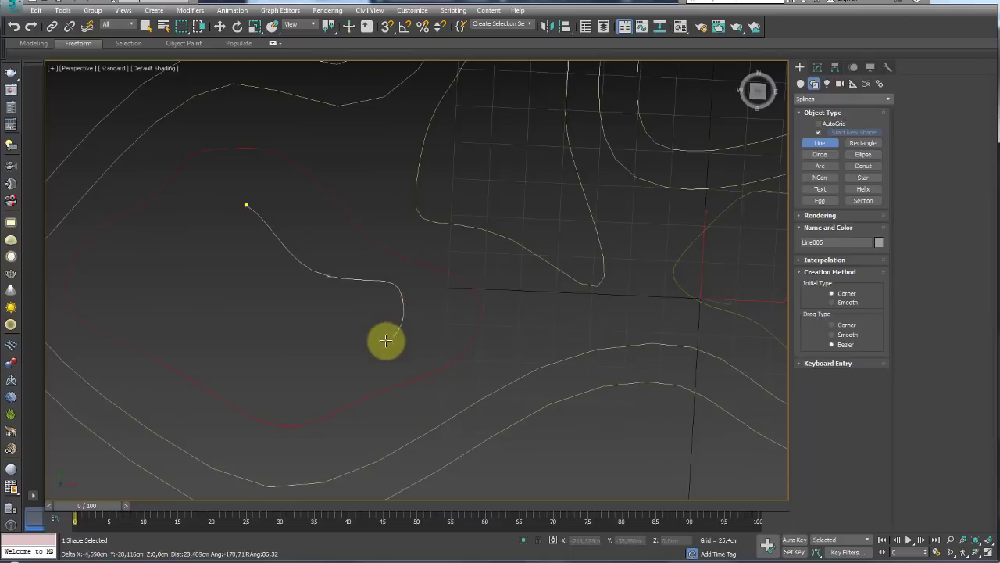
{"action": "left_click", "coordinate": [297, 371]}
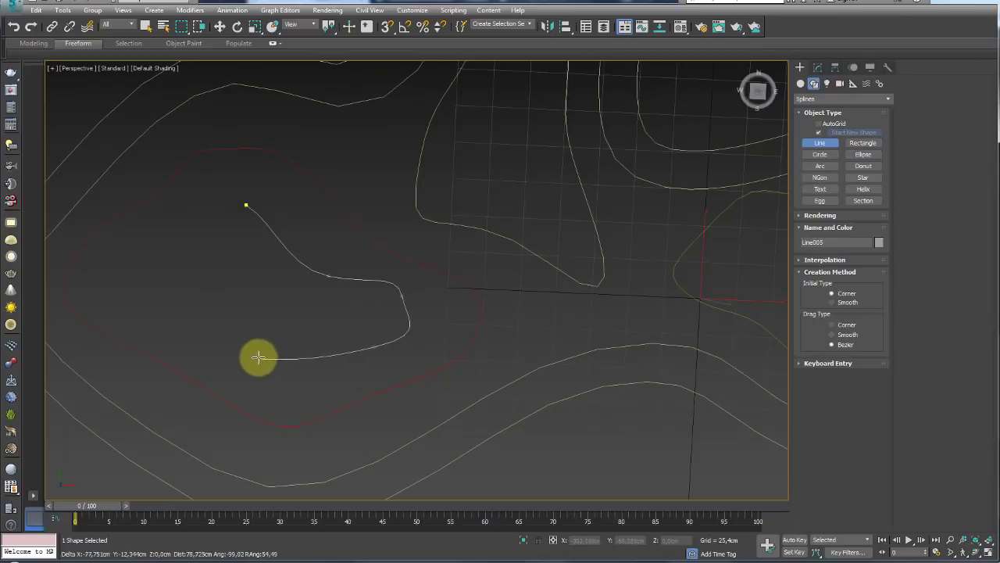
{"action": "left_click", "coordinate": [129, 295]}
{"action": "left_click", "coordinate": [163, 244]}
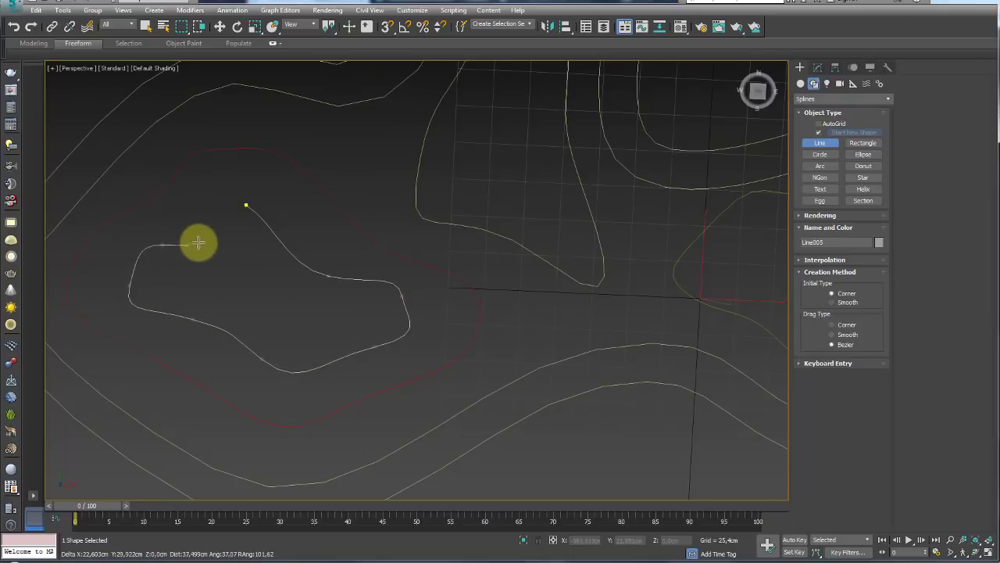
{"action": "left_click", "coordinate": [244, 204]}
{"action": "left_click", "coordinate": [483, 313]}
Step: Add a closed contour loop inside the right lobe
{"action": "scroll", "coordinate": [578, 243], "scroll_direction": "down", "scroll_amount": 3}
{"action": "scroll", "coordinate": [522, 248], "scroll_direction": "up", "scroll_amount": 2}
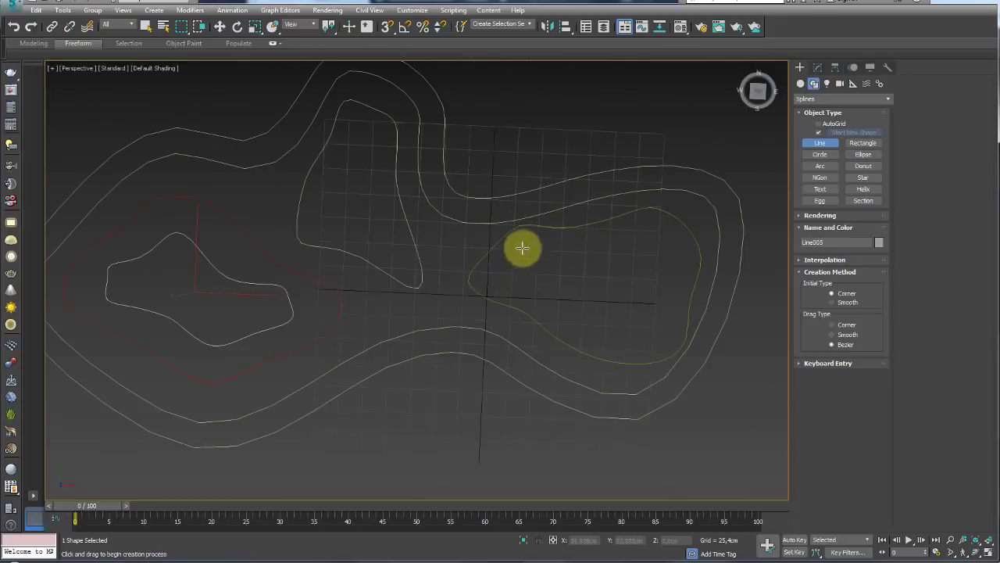
{"action": "middle_click_drag", "start_coordinate": [522, 248], "coordinate": [462, 264]}
{"action": "left_click", "coordinate": [454, 268]}
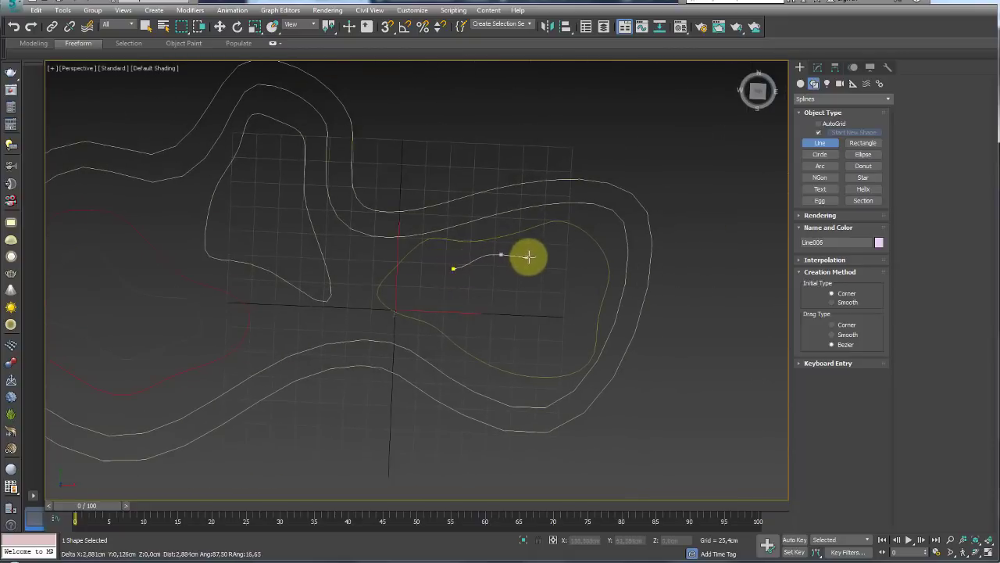
{"action": "left_click", "coordinate": [553, 338]}
{"action": "left_click", "coordinate": [483, 323]}
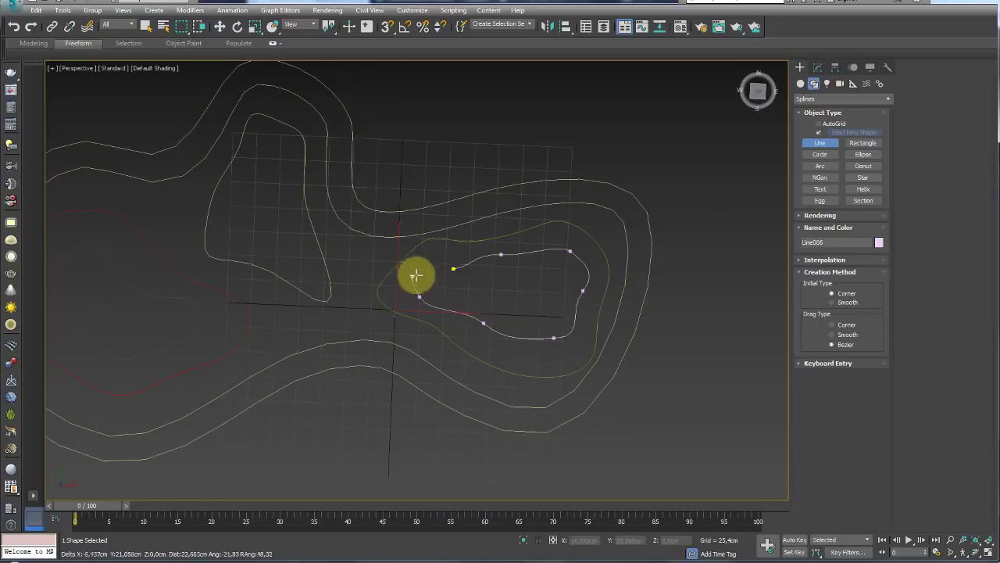
{"action": "left_click", "coordinate": [454, 268]}
{"action": "left_click", "coordinate": [501, 313]}
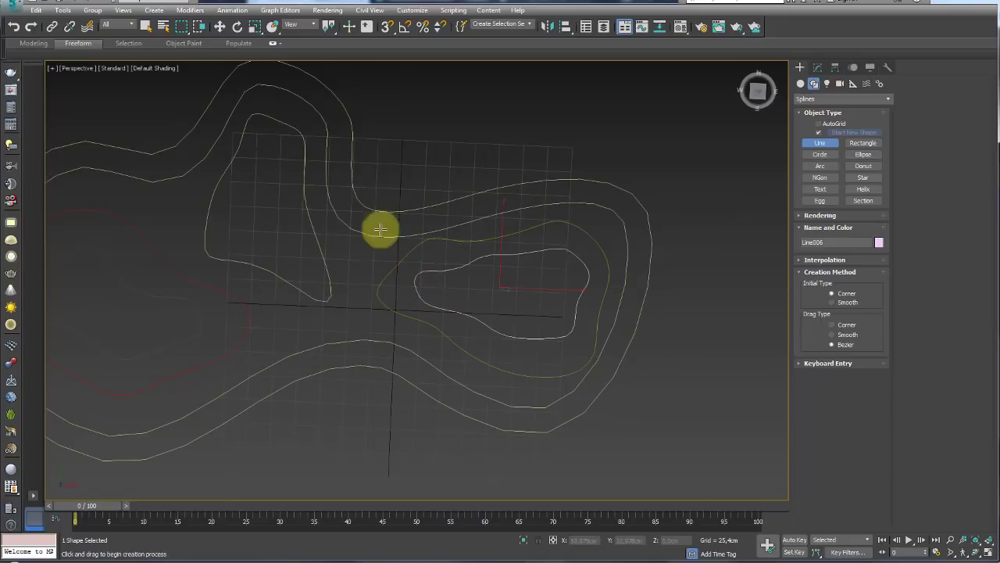
Step: Add a closed contour in the upper lobe plus one more small inner loop
{"action": "left_click", "coordinate": [269, 148]}
{"action": "left_click", "coordinate": [296, 247]}
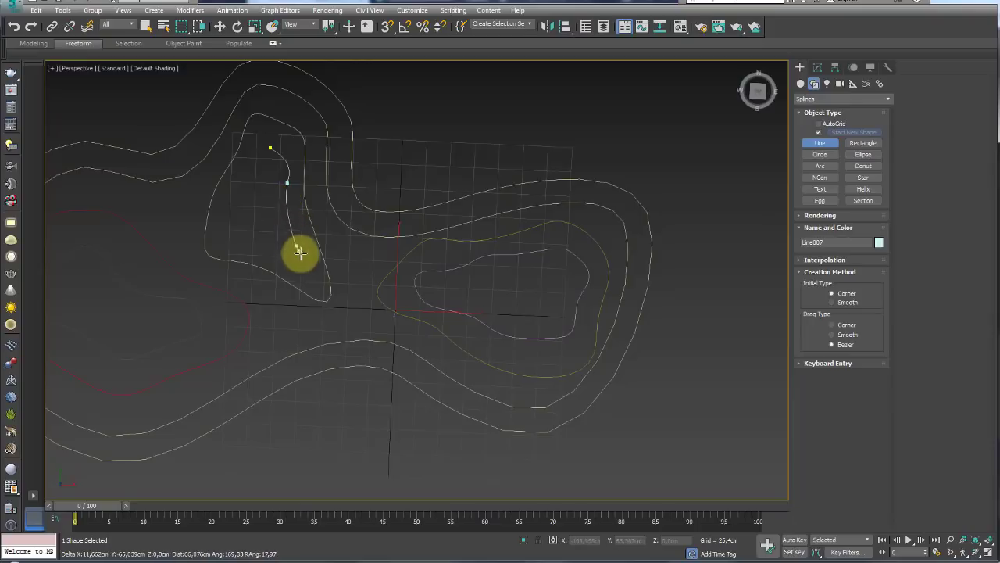
{"action": "left_click", "coordinate": [243, 189]}
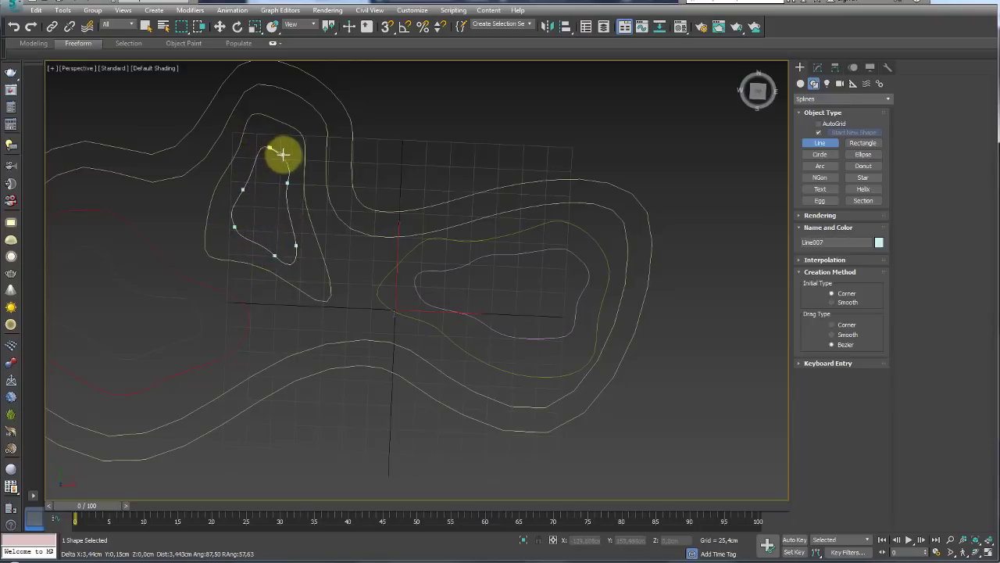
{"action": "left_click", "coordinate": [283, 154]}
{"action": "left_click", "coordinate": [506, 316]}
{"action": "double_click", "coordinate": [477, 281]}
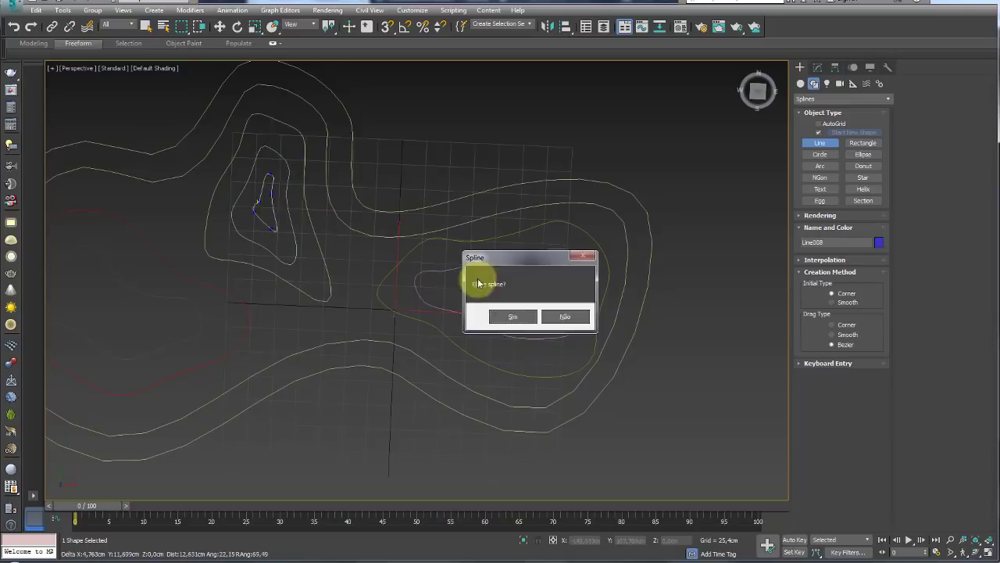
{"action": "left_click", "coordinate": [565, 316]}
{"action": "left_click", "coordinate": [480, 288]}
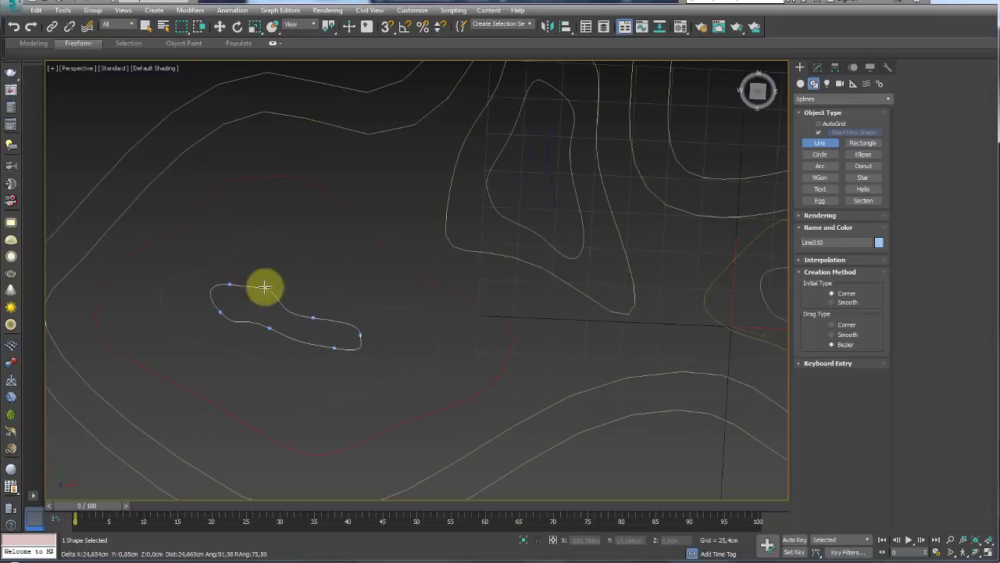
Step: Switch to Move (W) and box-select all ten contour shapes
{"action": "mouse_move", "coordinate": [536, 288]}
{"action": "middle_mouse_down"}
{"action": "mouse_move", "coordinate": [351, 280]}
{"action": "mouse_move", "coordinate": [474, 302]}
{"action": "mouse_move", "coordinate": [516, 183]}
{"action": "middle_mouse_up"}
{"action": "scroll", "coordinate": [381, 288], "scroll_direction": "up", "scroll_amount": 4}
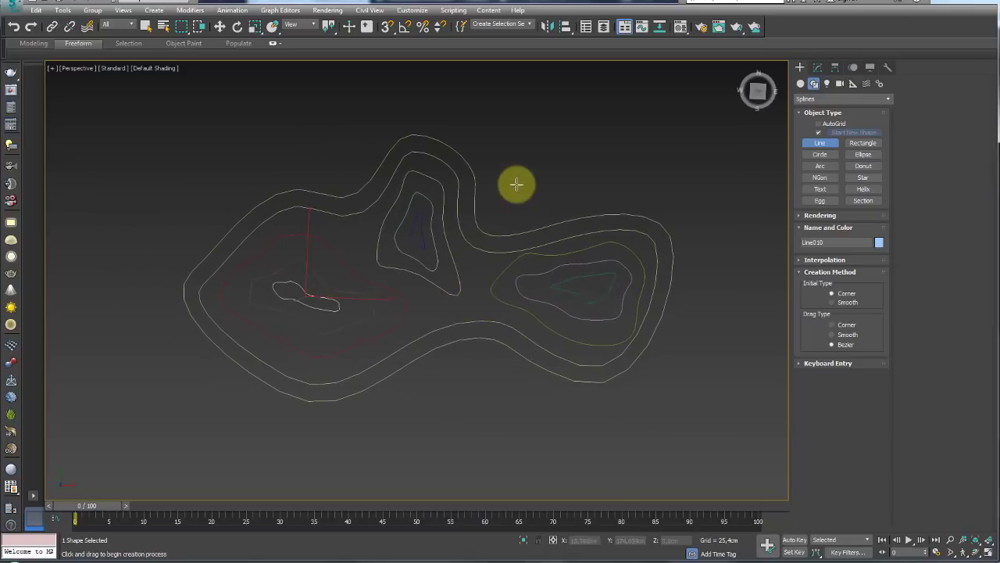
{"action": "key", "text": "w"}
{"action": "left_click_drag", "start_coordinate": [630, 121], "coordinate": [219, 408]}
{"action": "mouse_move", "coordinate": [218, 408]}
{"action": "middle_mouse_down", "text": "alt"}
{"action": "mouse_move", "coordinate": [458, 324]}
{"action": "mouse_move", "coordinate": [532, 250]}
{"action": "mouse_move", "coordinate": [602, 329]}
{"action": "mouse_move", "coordinate": [569, 377]}
{"action": "mouse_move", "coordinate": [534, 384]}
{"action": "mouse_move", "coordinate": [518, 408]}
{"action": "mouse_move", "coordinate": [498, 360]}
{"action": "mouse_move", "coordinate": [508, 338]}
{"action": "mouse_move", "coordinate": [500, 344]}
{"action": "middle_mouse_up", "text": "alt"}
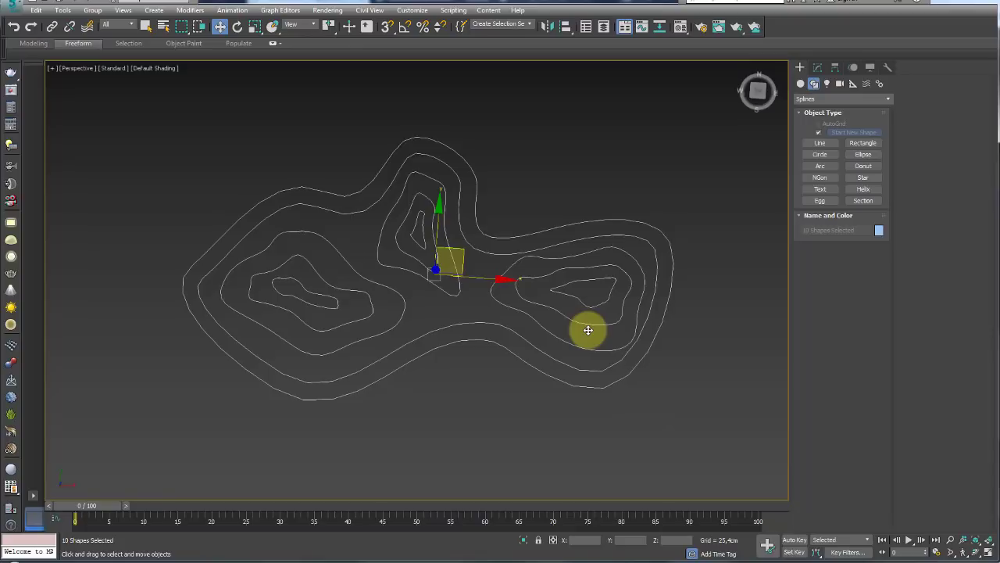
Step: Drag out a large rectangle around all the contour loops on the grid
{"action": "mouse_move", "coordinate": [588, 330]}
{"action": "middle_mouse_down", "text": "alt"}
{"action": "mouse_move", "coordinate": [697, 290]}
{"action": "mouse_move", "coordinate": [859, 155]}
{"action": "middle_mouse_up", "text": "alt"}
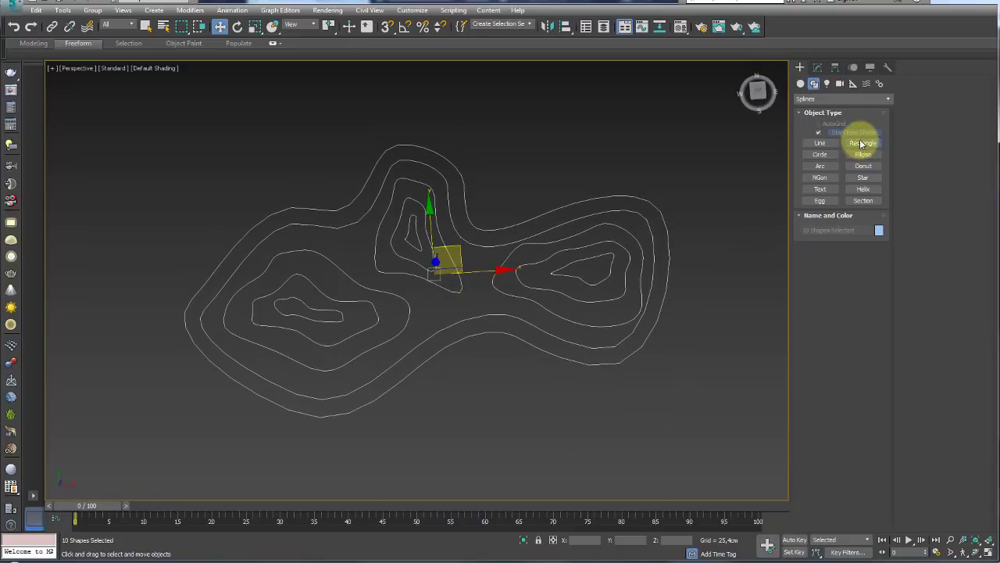
{"action": "left_click", "coordinate": [861, 144]}
{"action": "left_click_drag", "start_coordinate": [155, 130], "coordinate": [727, 427]}
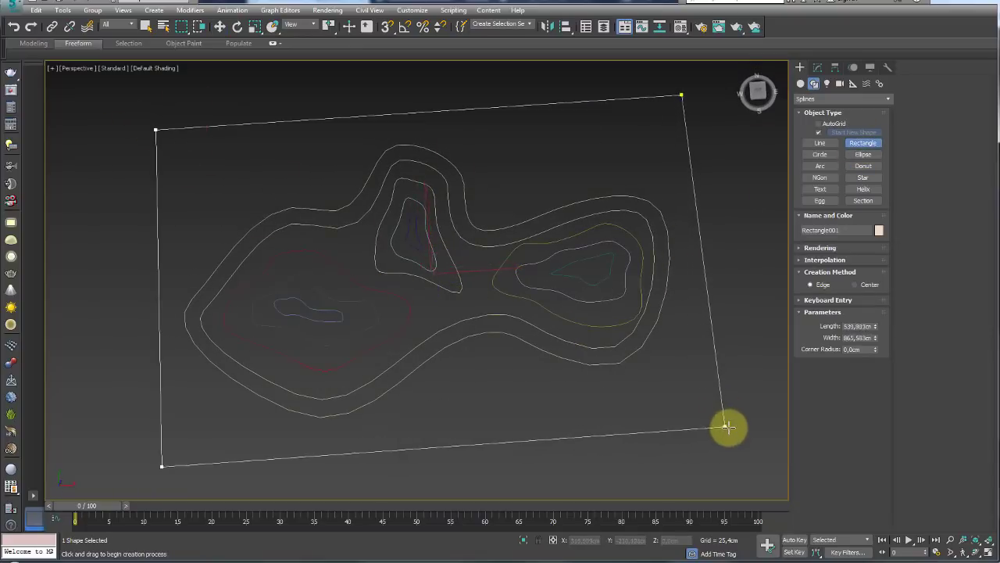
{"action": "right_click", "coordinate": [732, 416]}
{"action": "mouse_move", "coordinate": [691, 351]}
{"action": "middle_mouse_down", "text": "alt"}
{"action": "mouse_move", "coordinate": [682, 417]}
{"action": "mouse_move", "coordinate": [694, 344]}
{"action": "mouse_move", "coordinate": [611, 296]}
{"action": "middle_mouse_up", "text": "alt"}
Step: Move two vertices of the outer contour outward and to the right
{"action": "left_click", "coordinate": [818, 67]}
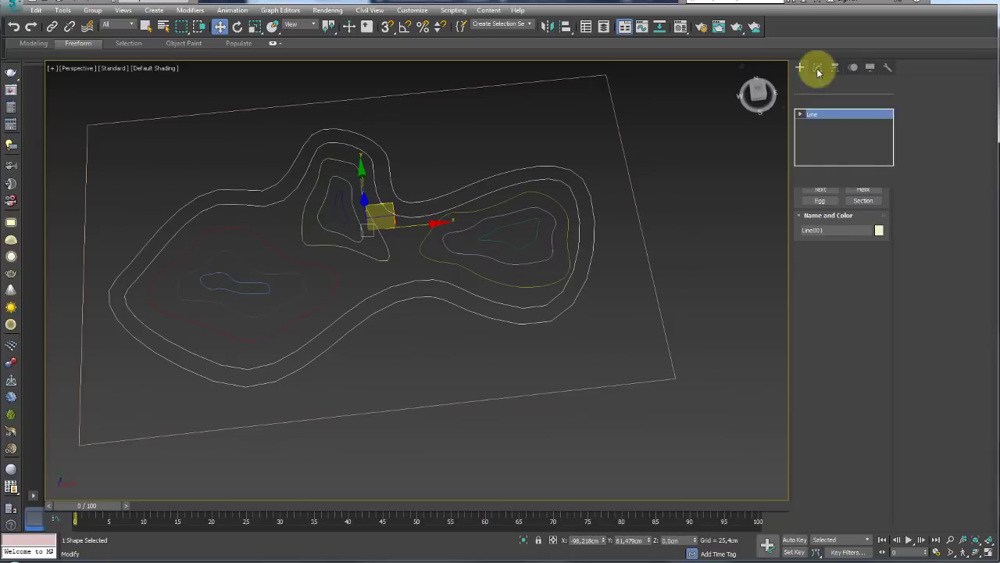
{"action": "left_click", "coordinate": [828, 229]}
{"action": "left_click_drag", "start_coordinate": [523, 308], "coordinate": [573, 318]}
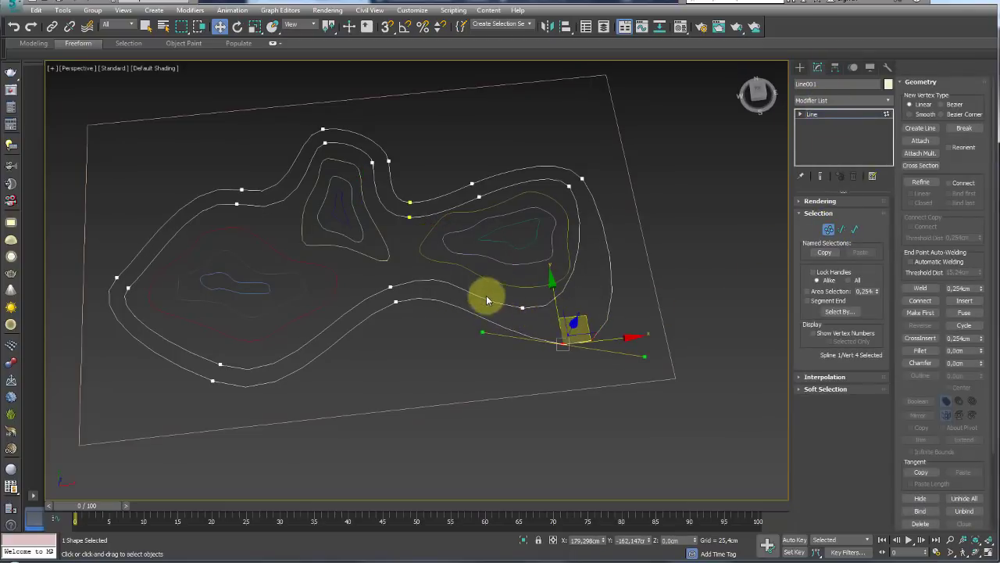
{"action": "left_click", "coordinate": [522, 307]}
{"action": "left_click_drag", "start_coordinate": [539, 280], "coordinate": [565, 284]}
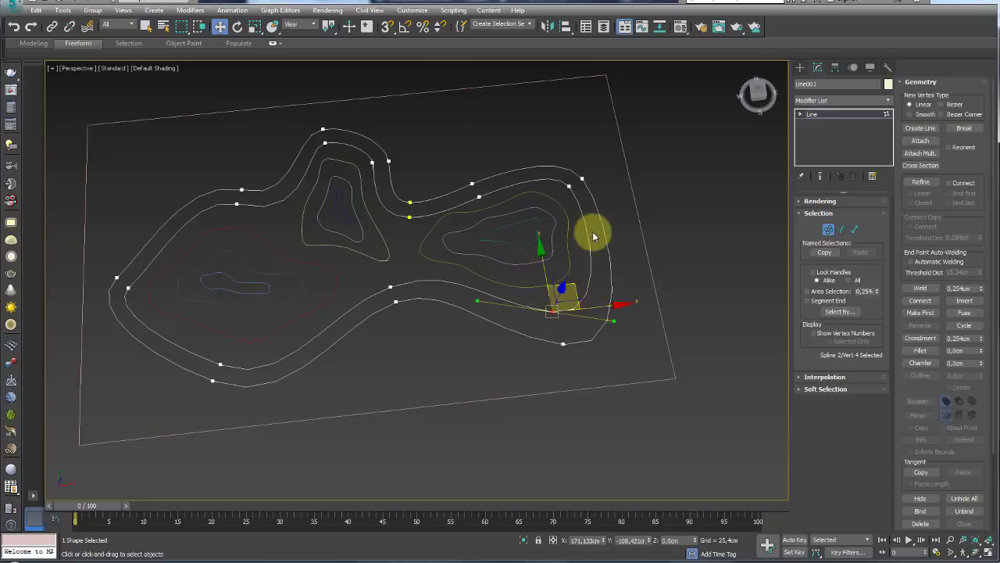
{"action": "middle_click_drag", "start_coordinate": [591, 230], "coordinate": [610, 354]}
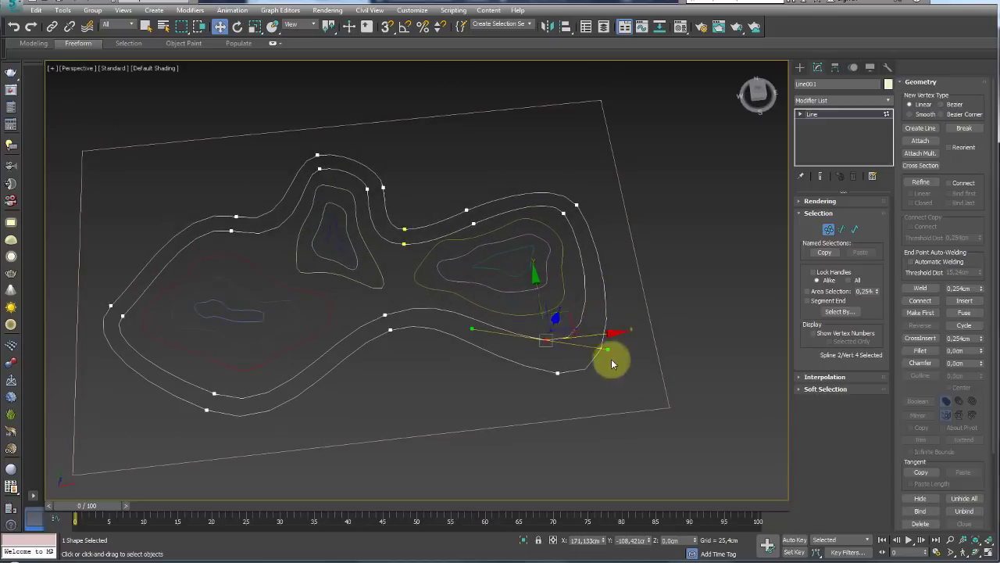
{"action": "left_click", "coordinate": [825, 115]}
Step: Nudge a vertex of the upper lobe's inner contour slightly down
{"action": "scroll", "coordinate": [441, 276], "scroll_direction": "up", "scroll_amount": 2}
{"action": "scroll", "coordinate": [469, 280], "scroll_direction": "up", "scroll_amount": 2}
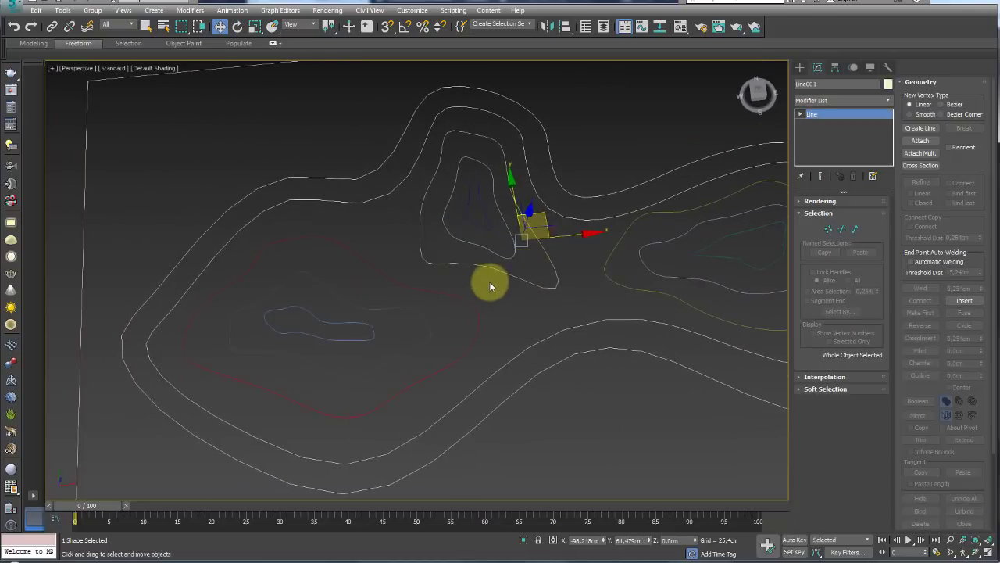
{"action": "left_click", "coordinate": [493, 270]}
{"action": "left_click", "coordinate": [827, 229]}
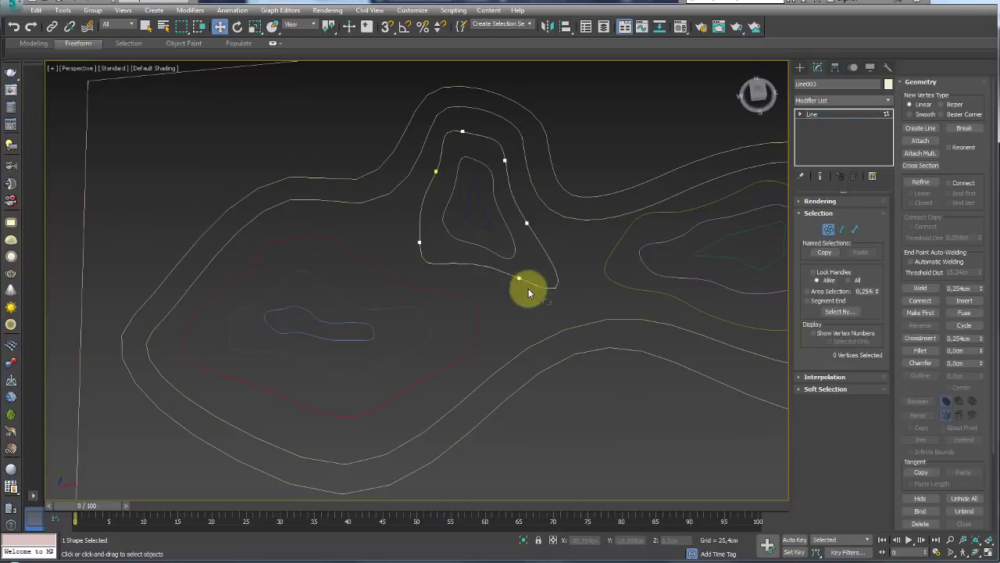
{"action": "left_click_drag", "start_coordinate": [536, 264], "coordinate": [534, 274]}
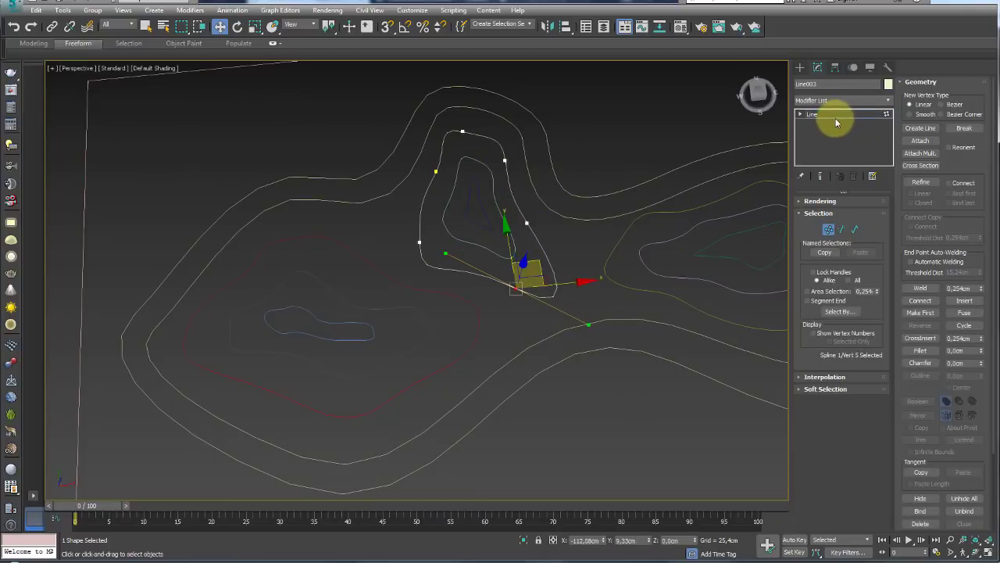
{"action": "left_click", "coordinate": [834, 116]}
Step: Select Line001 and pick its outermost contour spline at Spline level
{"action": "scroll", "coordinate": [443, 266], "scroll_direction": "down", "scroll_amount": 3}
{"action": "scroll", "coordinate": [436, 321], "scroll_direction": "down", "scroll_amount": 3}
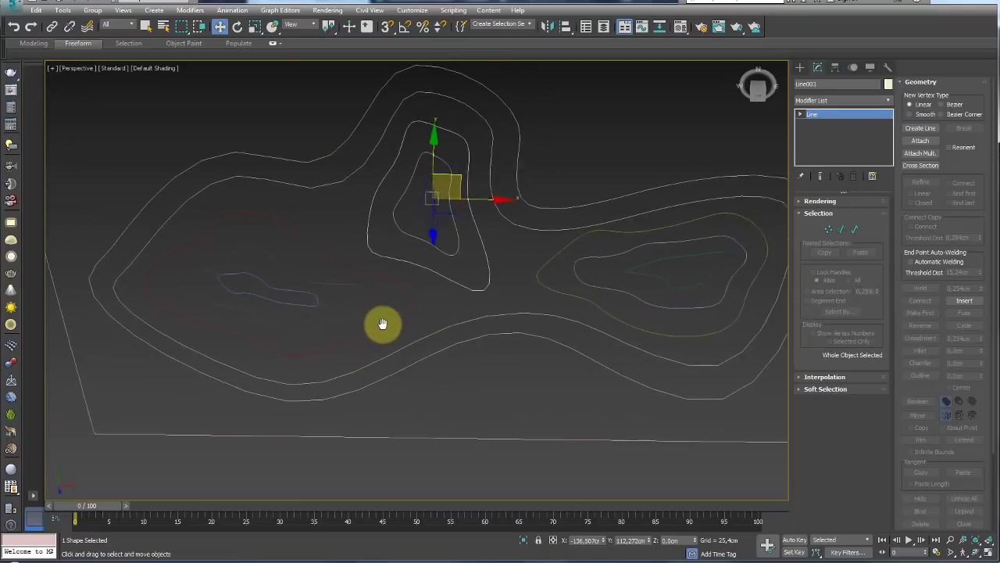
{"action": "mouse_move", "coordinate": [382, 326]}
{"action": "middle_mouse_down", "text": "alt"}
{"action": "mouse_move", "coordinate": [531, 234]}
{"action": "mouse_move", "coordinate": [590, 286]}
{"action": "mouse_move", "coordinate": [576, 252]}
{"action": "mouse_move", "coordinate": [539, 253]}
{"action": "mouse_move", "coordinate": [590, 284]}
{"action": "middle_mouse_up", "text": "alt"}
{"action": "left_click", "coordinate": [590, 283]}
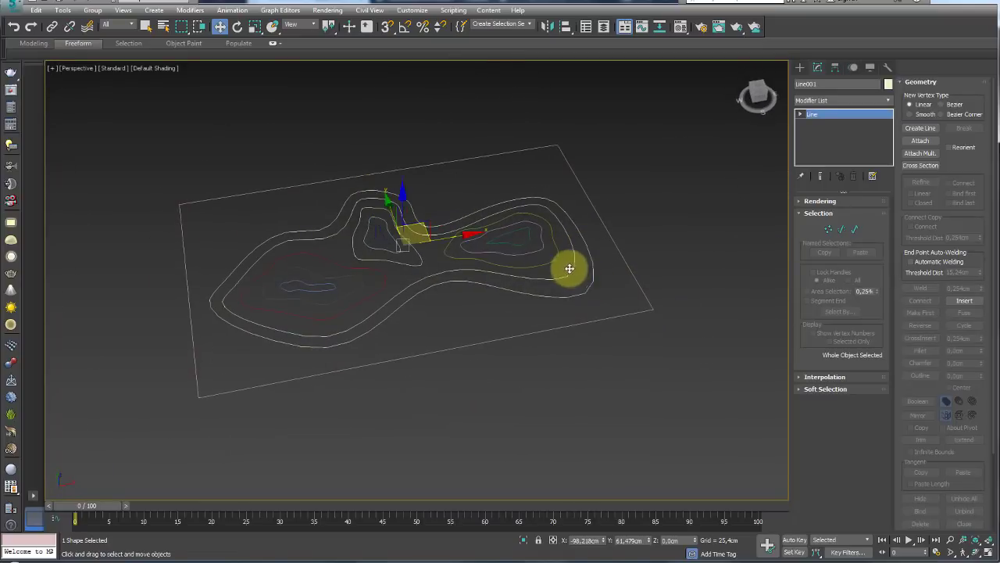
{"action": "left_click", "coordinate": [859, 230]}
{"action": "left_click_drag", "start_coordinate": [731, 217], "coordinate": [643, 286]}
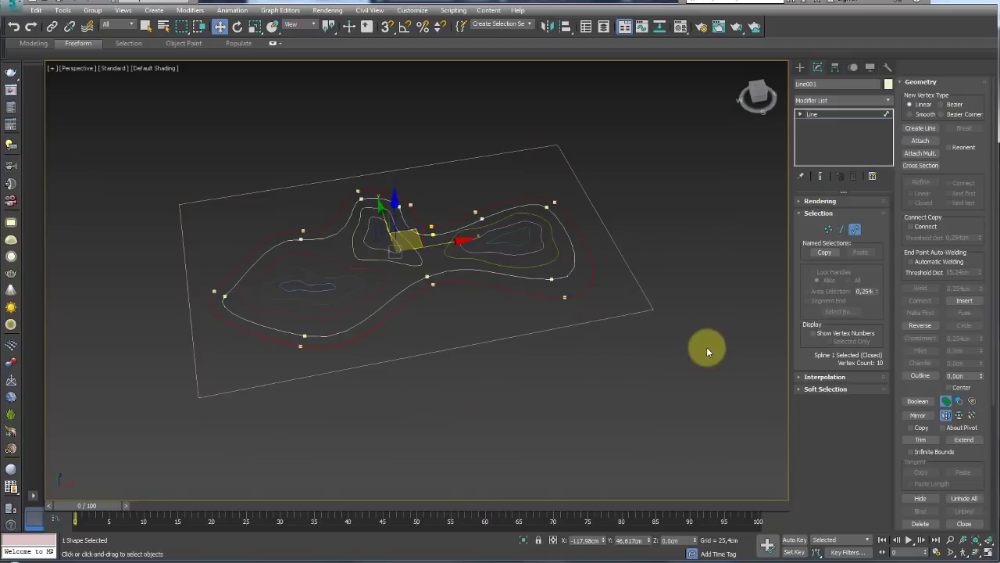
Step: Detach the outermost contour from Line001 as Shape001 and leave spline sub-object level
{"action": "mouse_move", "coordinate": [919, 377]}
{"action": "left_mouse_down"}
{"action": "mouse_move", "coordinate": [937, 174]}
{"action": "mouse_move", "coordinate": [924, 260]}
{"action": "mouse_move", "coordinate": [927, 173]}
{"action": "left_mouse_up"}
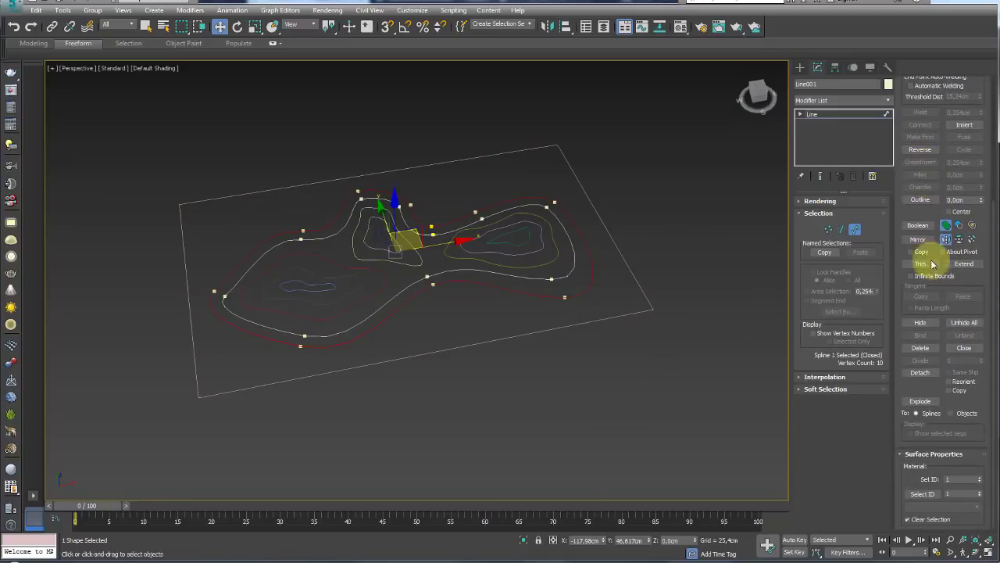
{"action": "left_click", "coordinate": [921, 373]}
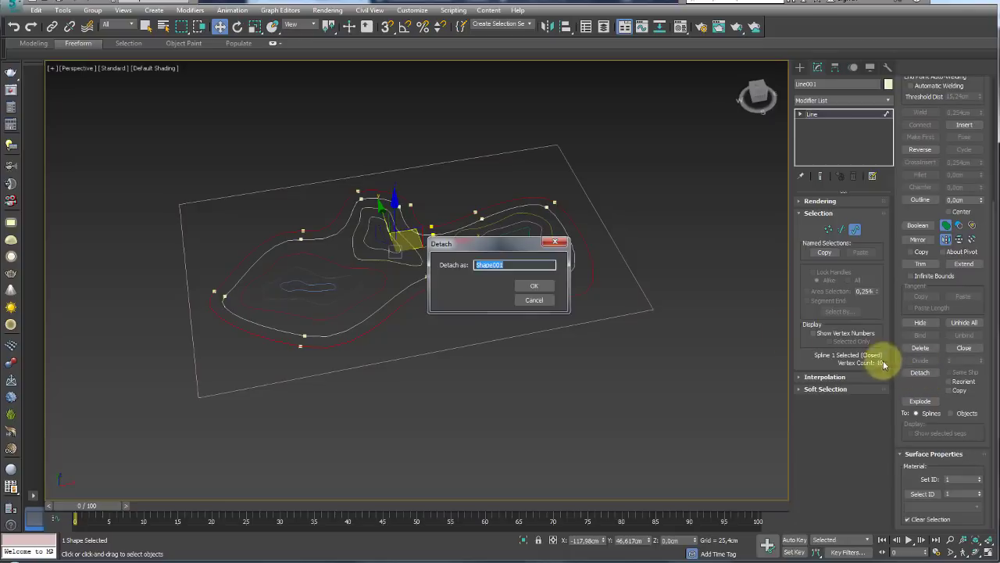
{"action": "left_click", "coordinate": [535, 286]}
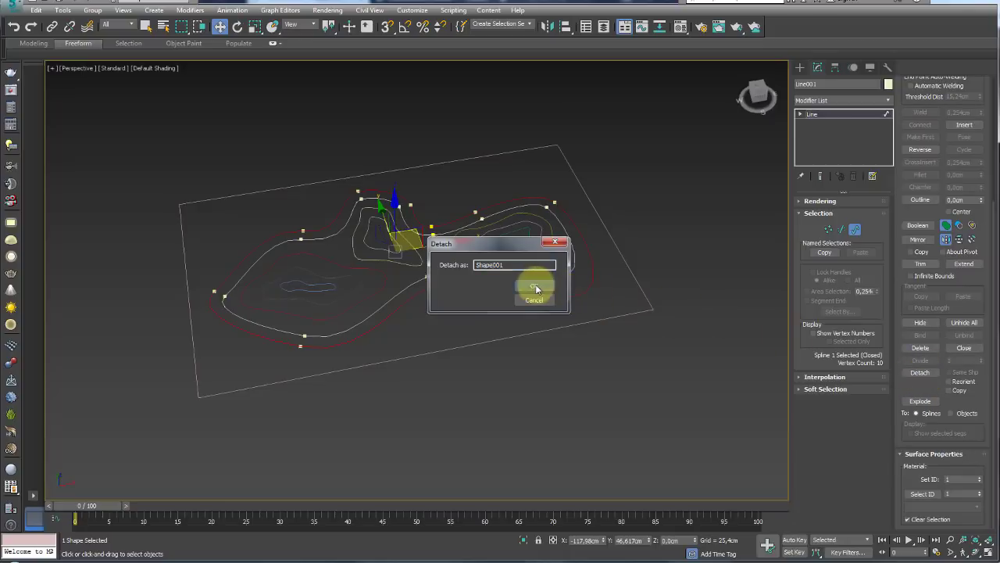
{"action": "left_click", "coordinate": [812, 115]}
Step: Test-move and cancel the contours, select Line002, and reframe the view
{"action": "left_click_drag", "start_coordinate": [413, 225], "coordinate": [554, 264]}
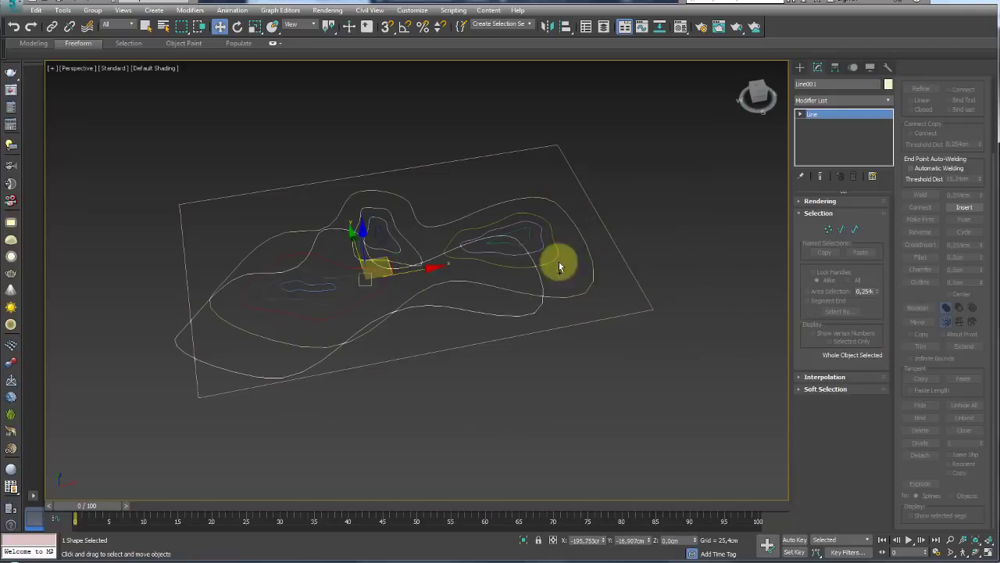
{"action": "right_click", "coordinate": [590, 264]}
{"action": "left_click", "coordinate": [594, 262]}
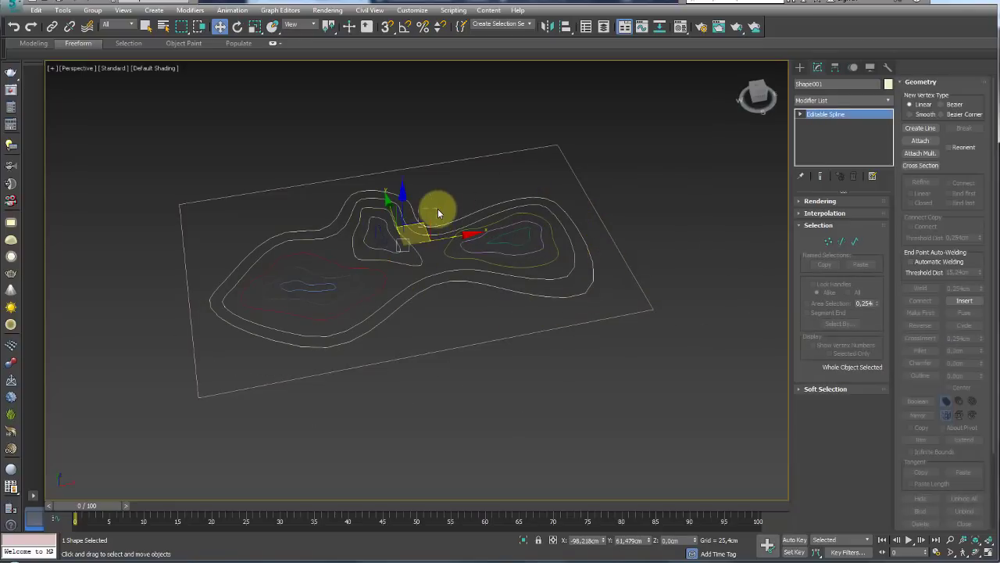
{"action": "left_click_drag", "start_coordinate": [418, 224], "coordinate": [569, 252]}
{"action": "right_click", "coordinate": [547, 265]}
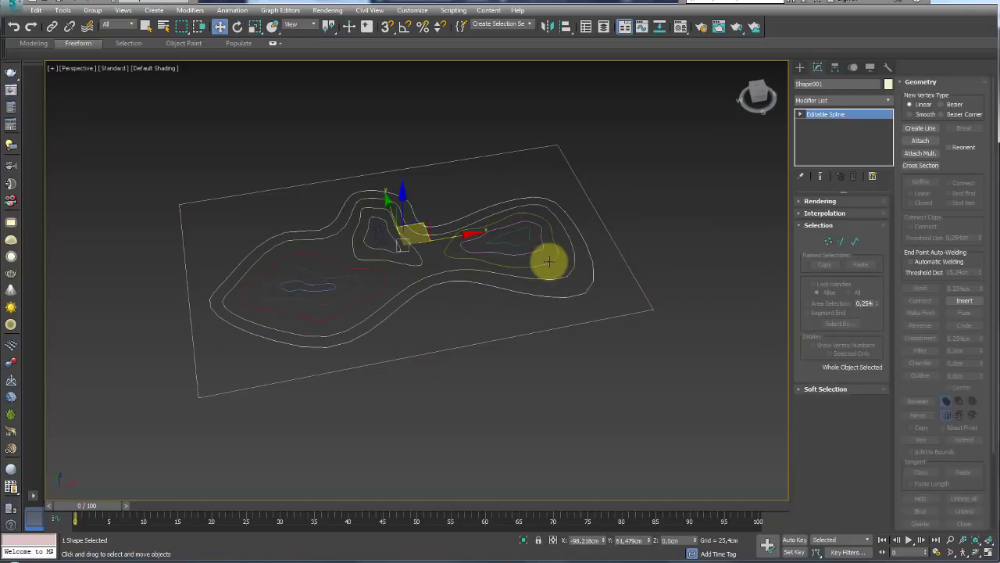
{"action": "left_click", "coordinate": [549, 263]}
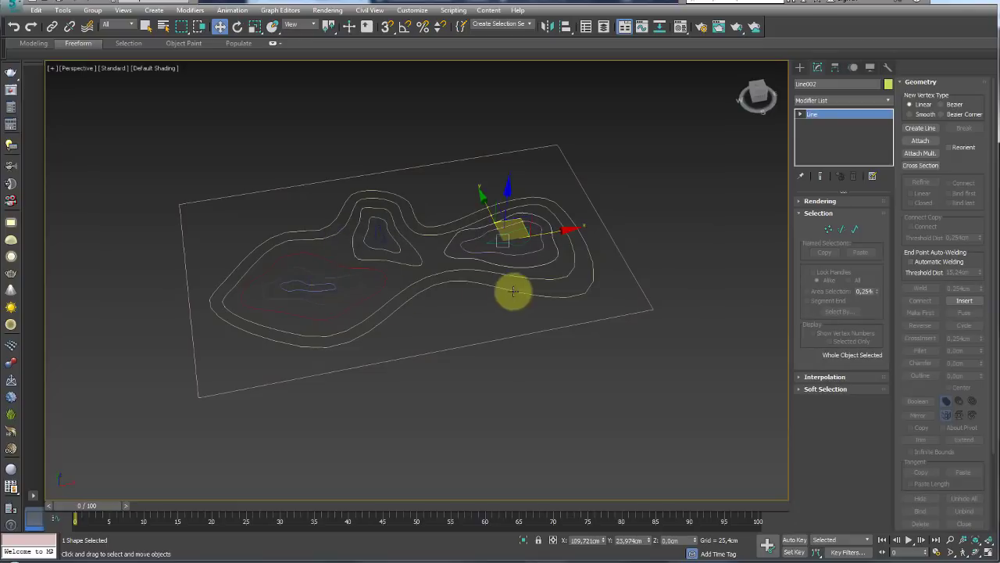
{"action": "mouse_move", "coordinate": [513, 291]}
{"action": "middle_mouse_down", "text": "alt"}
{"action": "mouse_move", "coordinate": [531, 319]}
{"action": "mouse_move", "coordinate": [502, 302]}
{"action": "middle_mouse_up", "text": "alt"}
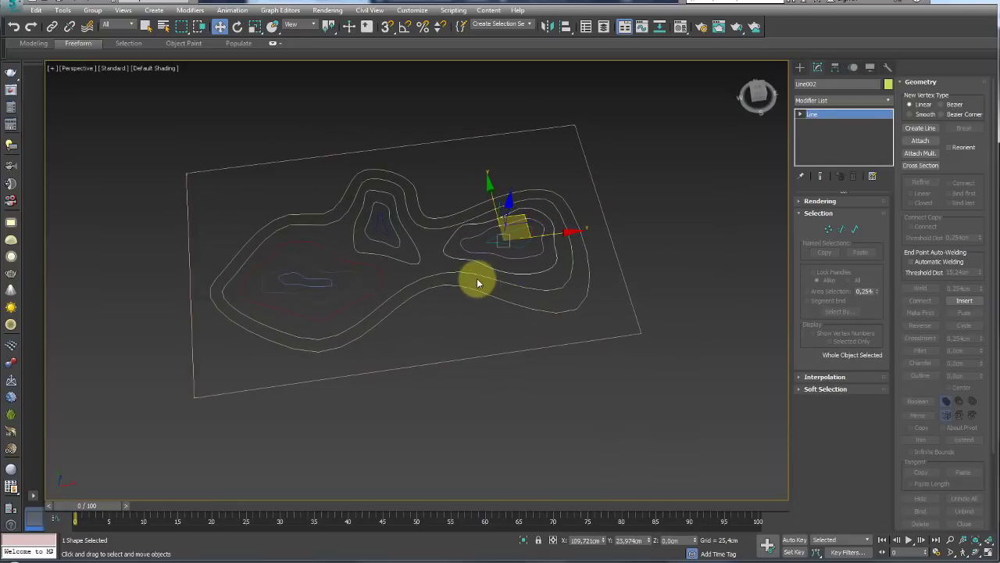
{"action": "scroll", "coordinate": [477, 283], "scroll_direction": "up", "scroll_amount": 3}
{"action": "middle_click_drag", "start_coordinate": [376, 250], "coordinate": [478, 228]}
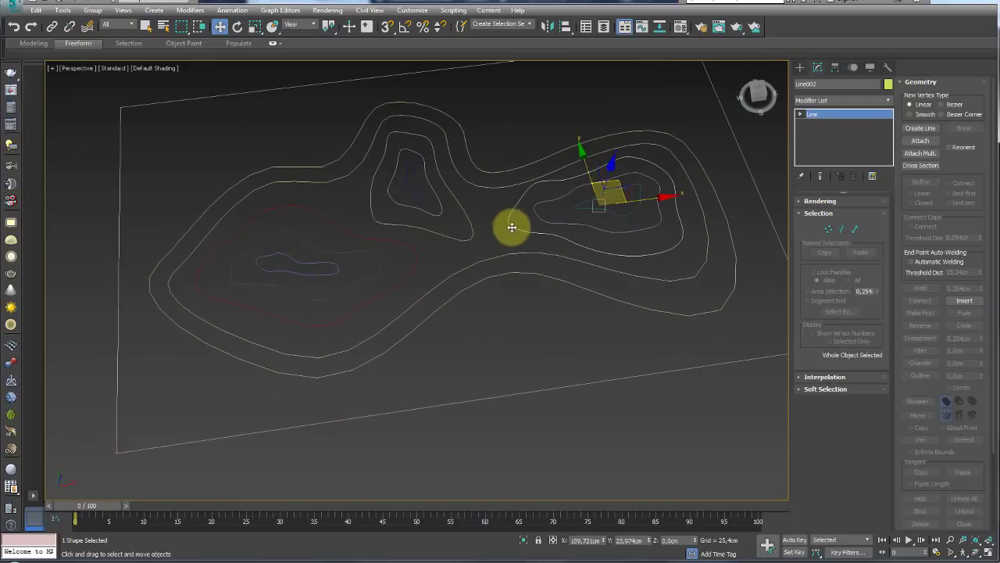
Step: Attach the matching left-hill contour to the right-hill contour Line002
{"action": "left_click", "coordinate": [504, 236]}
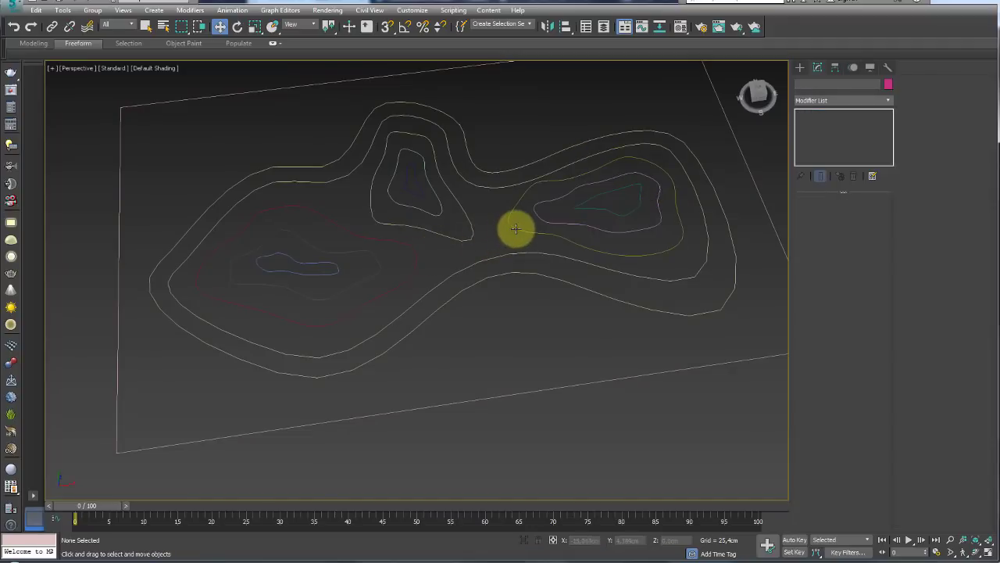
{"action": "left_click", "coordinate": [509, 232]}
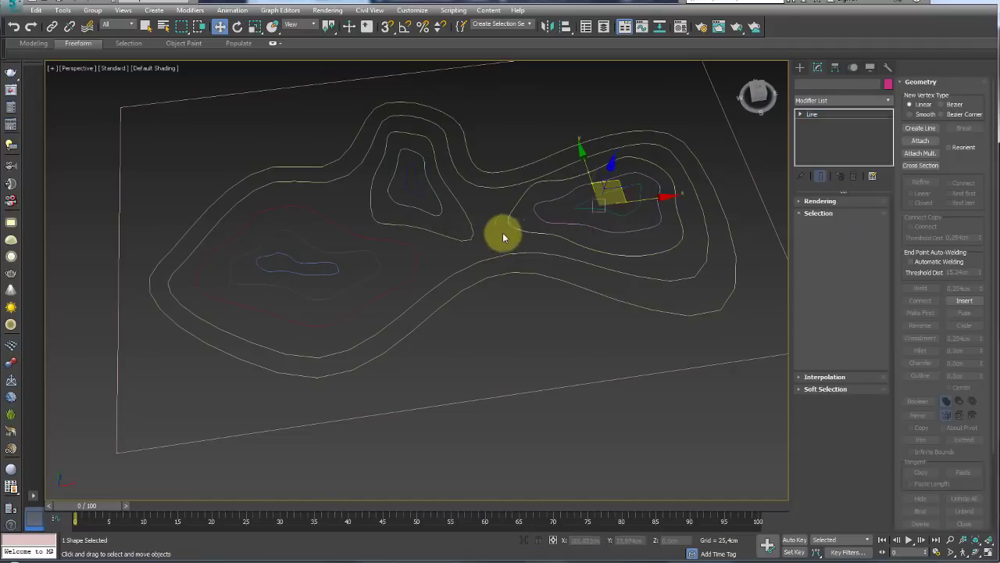
{"action": "left_click", "coordinate": [920, 141]}
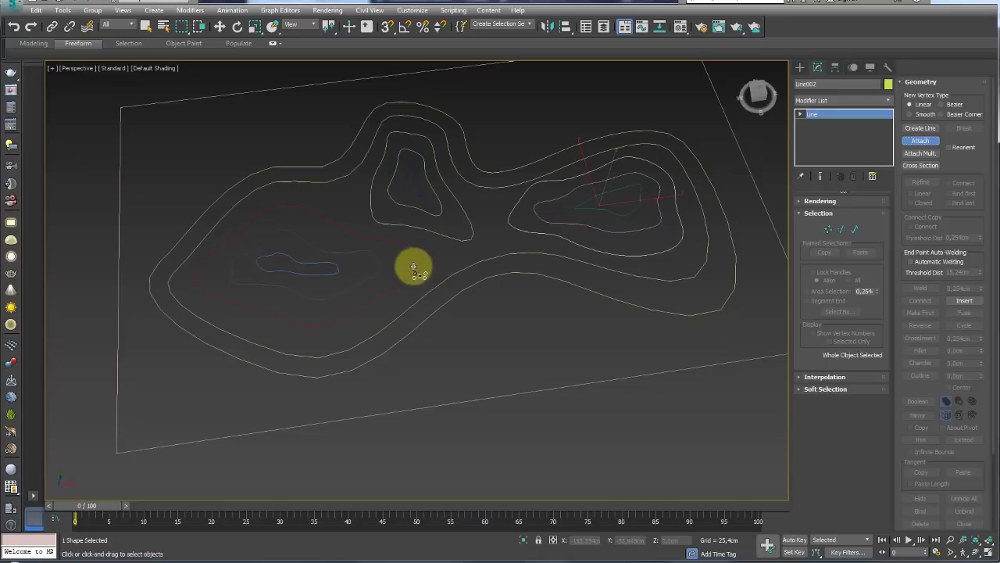
{"action": "left_click", "coordinate": [458, 247]}
{"action": "middle_click_drag", "start_coordinate": [469, 250], "coordinate": [551, 163], "text": "alt"}
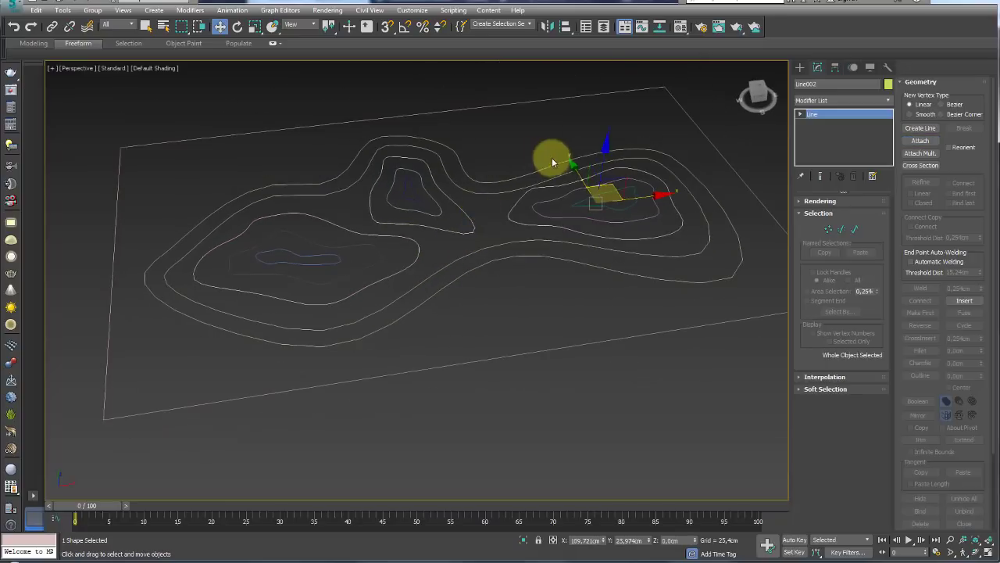
{"action": "left_click_drag", "start_coordinate": [610, 153], "coordinate": [643, 213]}
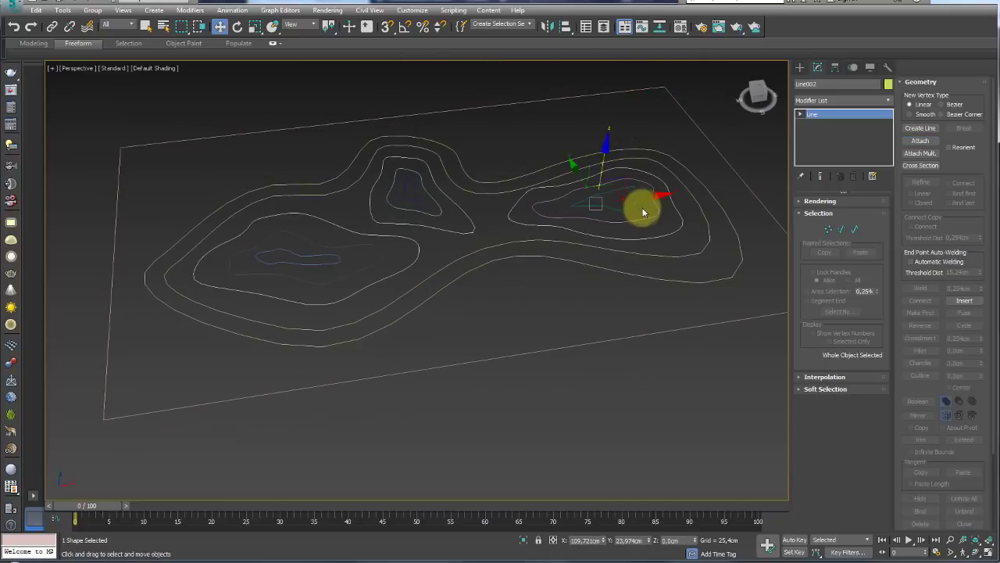
Step: Attach the inner left-hill contour to its right-hill match, undoing a test lift
{"action": "left_click", "coordinate": [920, 141]}
{"action": "left_click", "coordinate": [442, 215]}
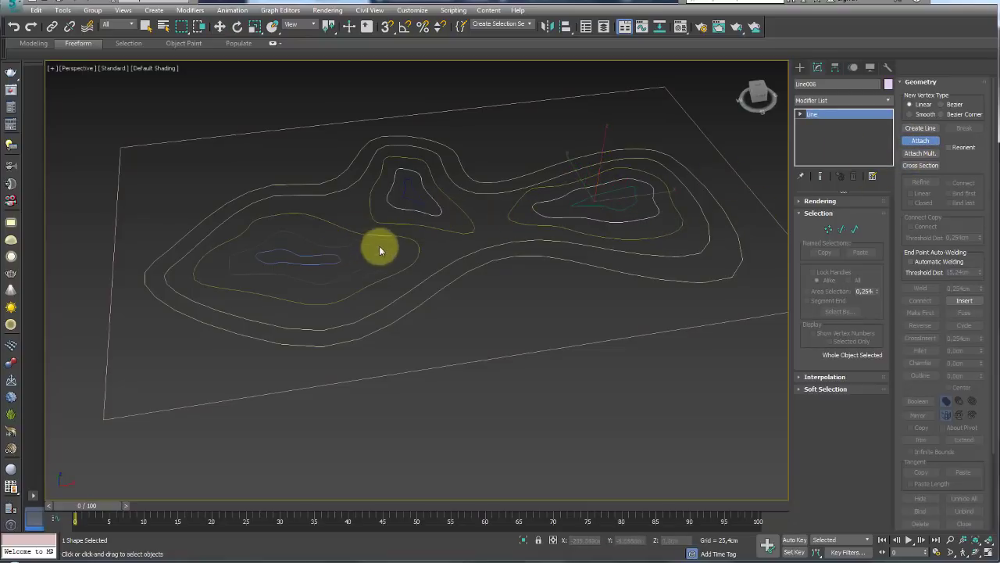
{"action": "left_click", "coordinate": [415, 250]}
{"action": "left_click_drag", "start_coordinate": [602, 148], "coordinate": [621, 89]}
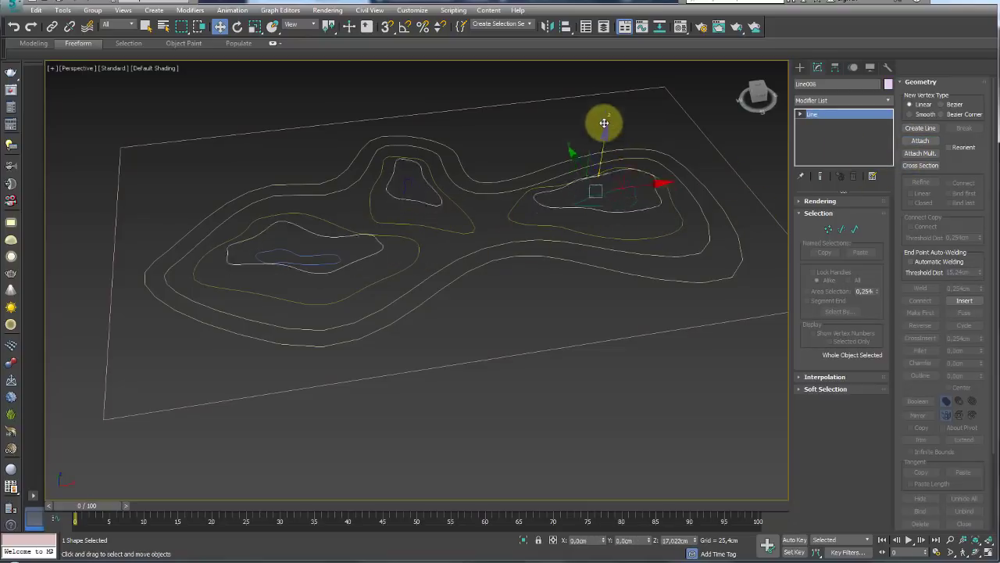
{"action": "key", "text": "ctrl+z"}
Step: Attach the innermost left-hill contour to the hilltop loop Line009
{"action": "left_click", "coordinate": [631, 206]}
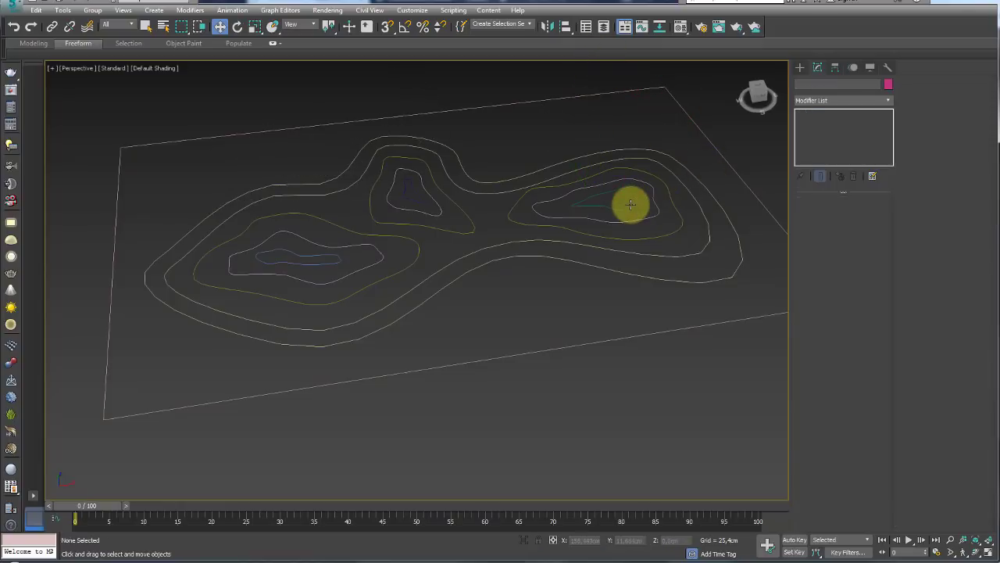
{"action": "left_click", "coordinate": [920, 141]}
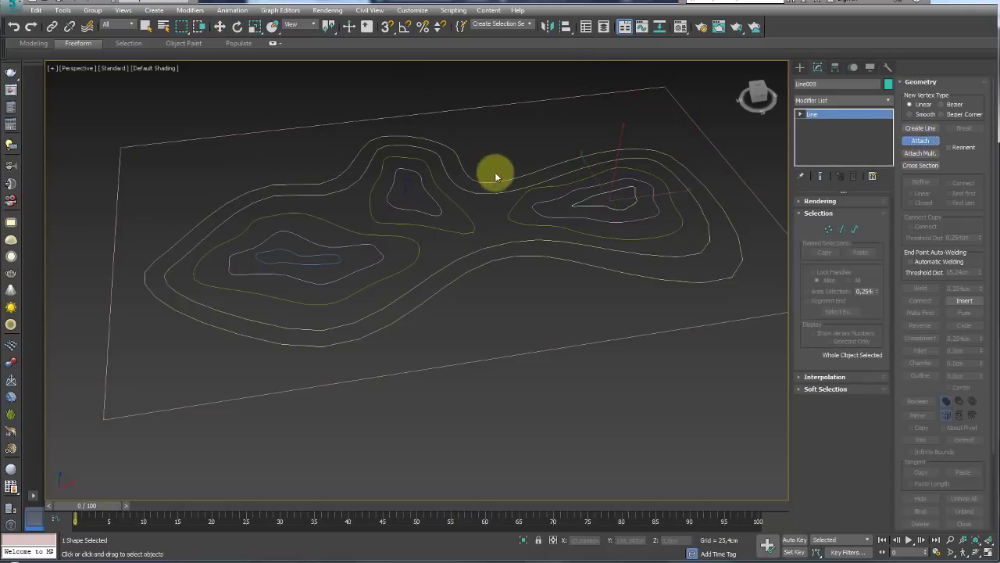
{"action": "left_click", "coordinate": [335, 257]}
{"action": "middle_click_drag", "start_coordinate": [438, 273], "coordinate": [635, 247], "text": "alt"}
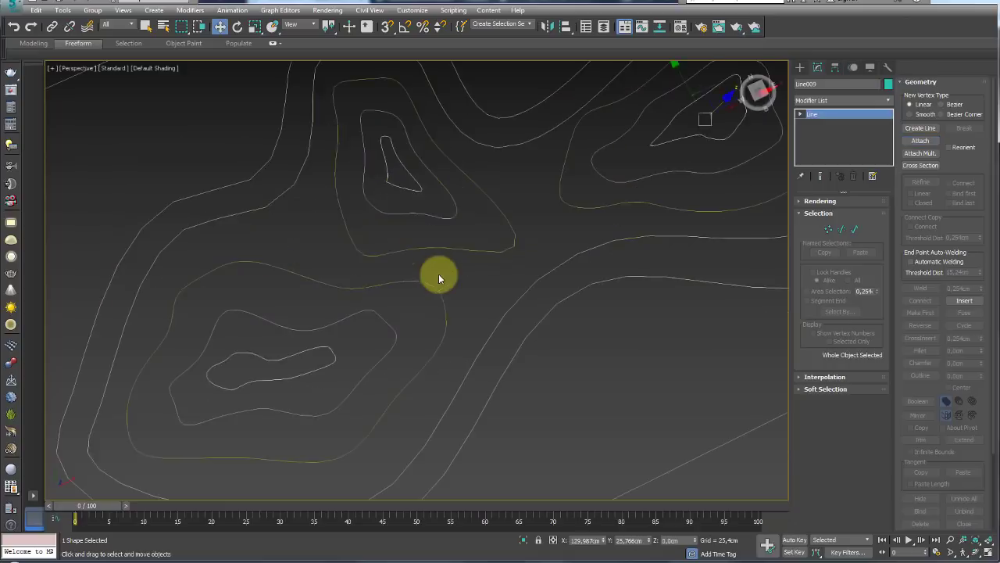
{"action": "right_click", "coordinate": [635, 253]}
{"action": "left_click", "coordinate": [594, 292]}
{"action": "scroll", "coordinate": [529, 290], "scroll_direction": "down", "scroll_amount": 1}
Step: Select the rectangular base outline Rectangle001 and orbit to a top-down view
{"action": "scroll", "coordinate": [575, 305], "scroll_direction": "down", "scroll_amount": 4}
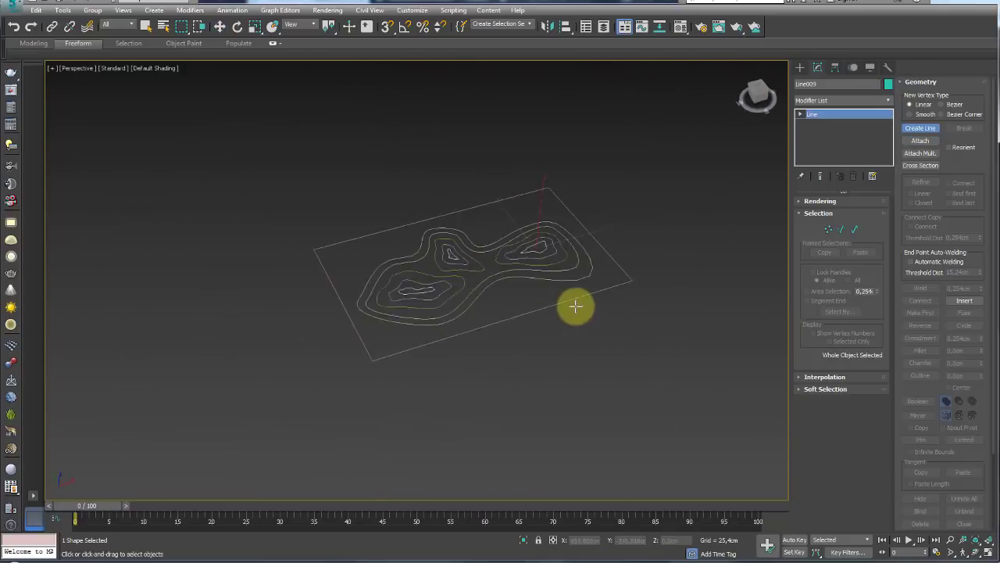
{"action": "middle_click_drag", "start_coordinate": [575, 305], "coordinate": [596, 373], "text": "alt"}
{"action": "right_click", "coordinate": [516, 362]}
{"action": "key", "text": "ctrl+a"}
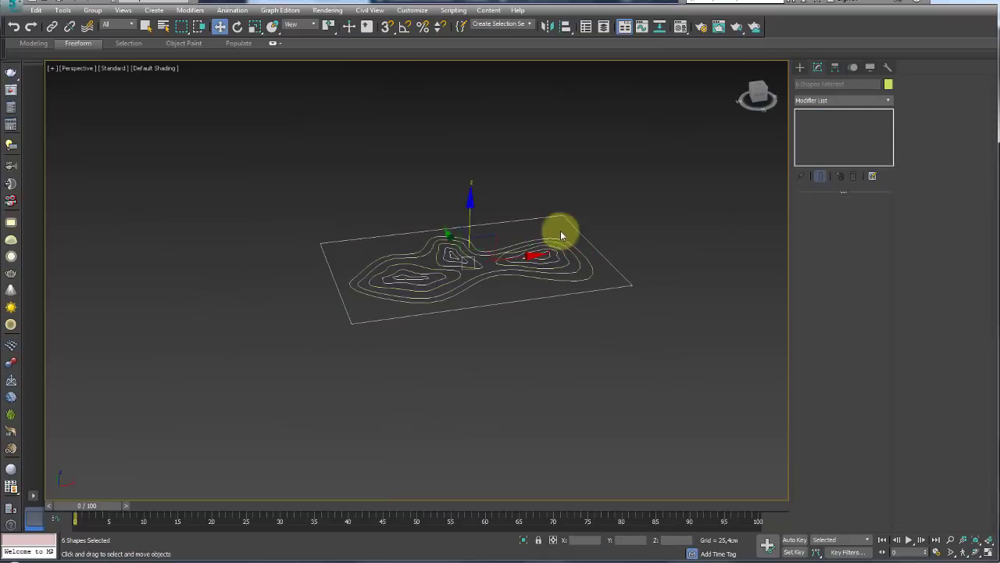
{"action": "mouse_move", "coordinate": [561, 230]}
{"action": "middle_mouse_down", "text": "alt"}
{"action": "mouse_move", "coordinate": [553, 367]}
{"action": "mouse_move", "coordinate": [552, 261]}
{"action": "mouse_move", "coordinate": [566, 348]}
{"action": "middle_mouse_up", "text": "alt"}
{"action": "scroll", "coordinate": [567, 348], "scroll_direction": "up", "scroll_amount": 3}
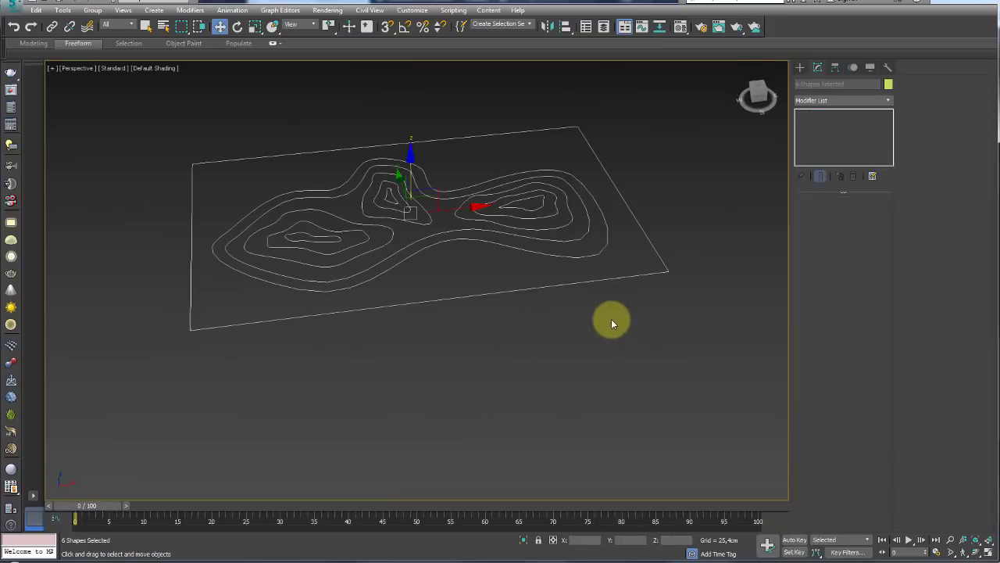
{"action": "scroll", "coordinate": [611, 320], "scroll_direction": "down", "scroll_amount": 2}
{"action": "left_click", "coordinate": [590, 299]}
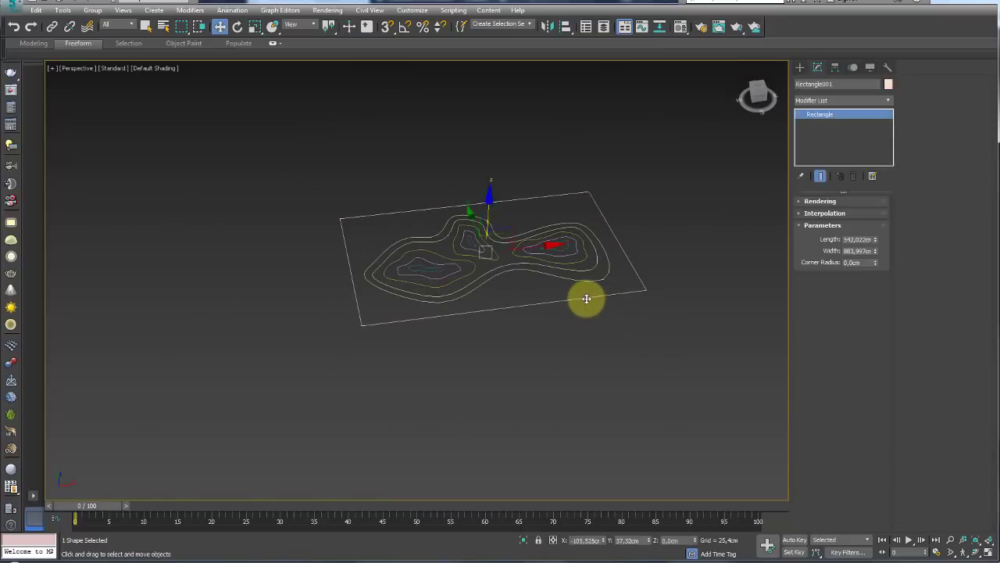
{"action": "middle_click_drag", "start_coordinate": [695, 255], "coordinate": [662, 279], "text": "alt"}
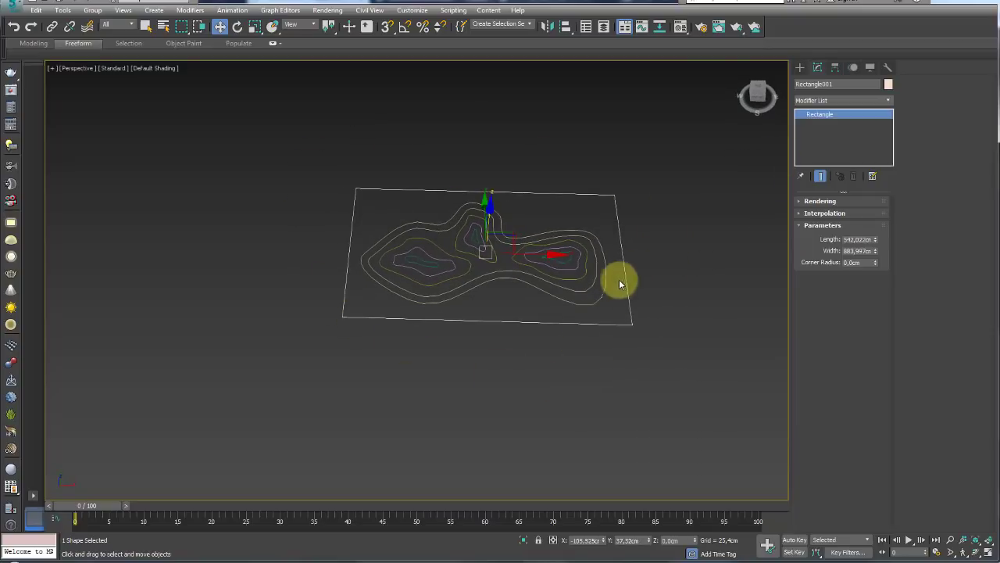
{"action": "mouse_move", "coordinate": [362, 268]}
{"action": "middle_mouse_down", "text": "alt"}
{"action": "mouse_move", "coordinate": [346, 276]}
{"action": "mouse_move", "coordinate": [611, 330]}
{"action": "mouse_move", "coordinate": [591, 306]}
{"action": "middle_mouse_up", "text": "alt"}
{"action": "left_click_drag", "start_coordinate": [591, 307], "coordinate": [575, 271]}
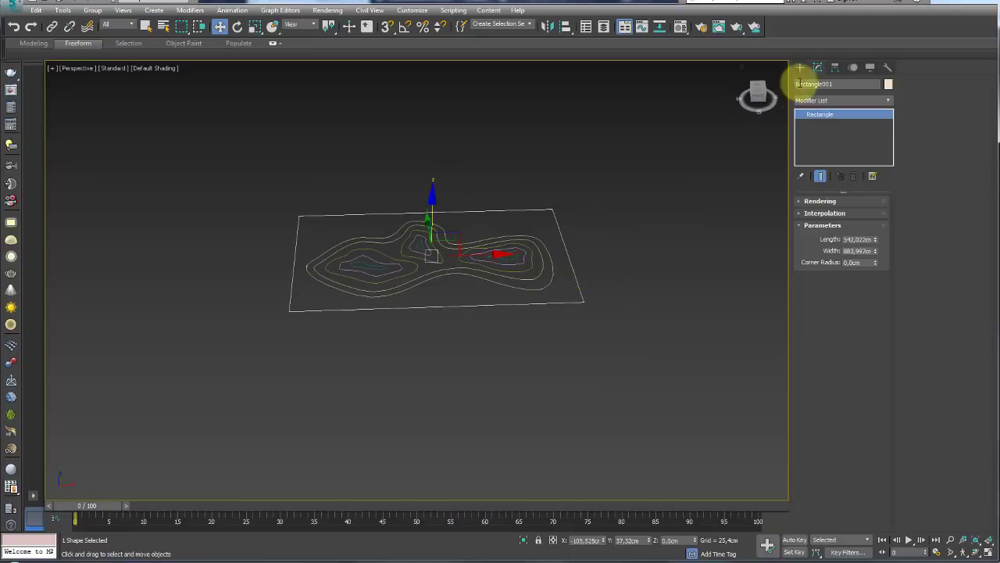
Step: Switch the Create panel's Geometry category to Compound Objects
{"action": "left_click", "coordinate": [799, 68]}
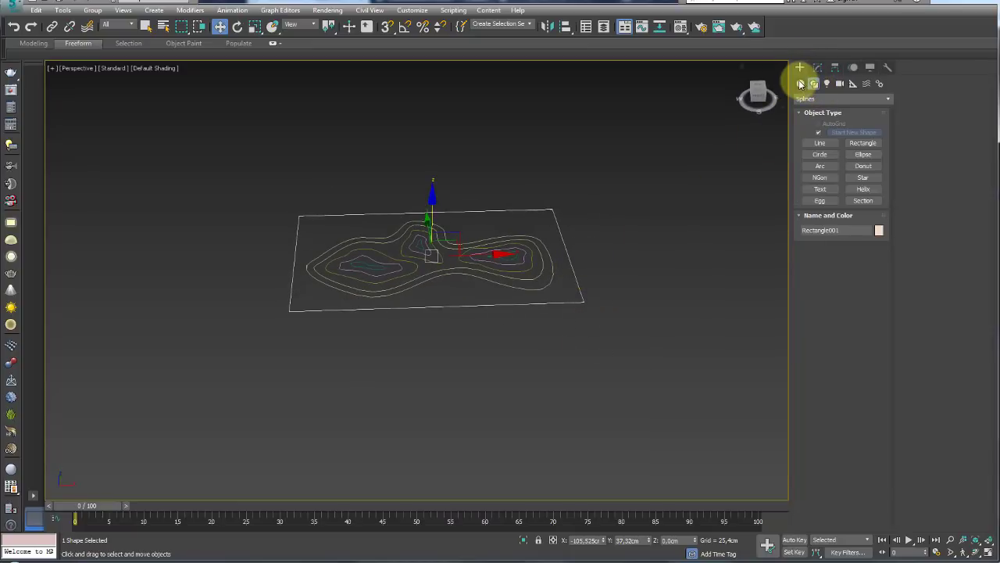
{"action": "left_click", "coordinate": [819, 99]}
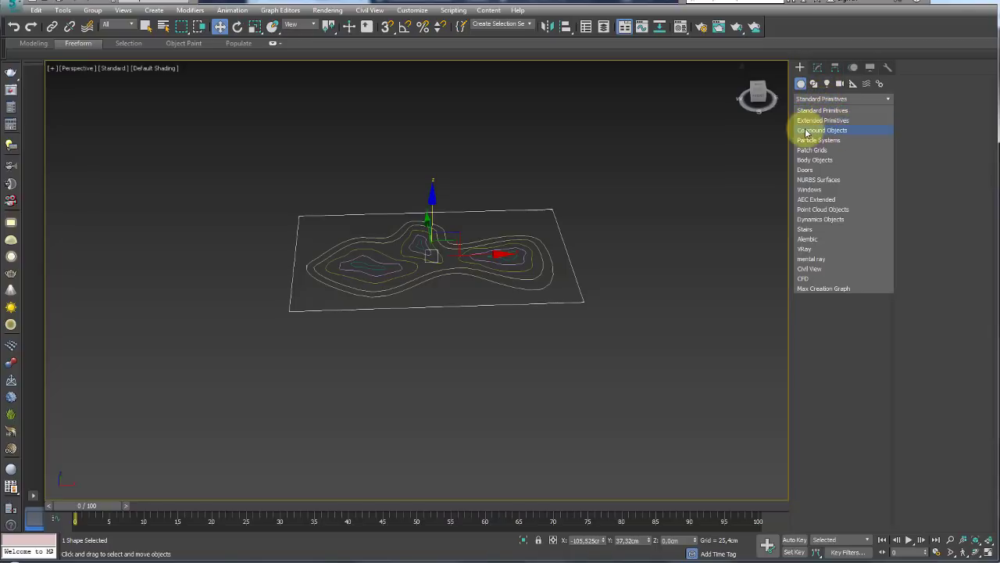
{"action": "left_click", "coordinate": [826, 131]}
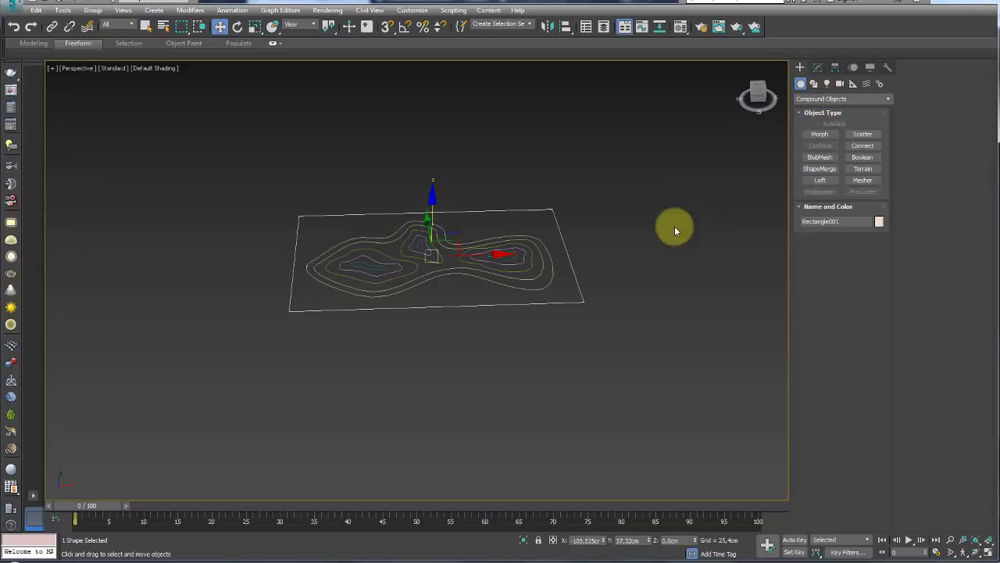
Step: Create a Terrain compound object from Rectangle001 and show it in wireframe (F3)
{"action": "mouse_move", "coordinate": [675, 226]}
{"action": "middle_mouse_down", "text": "alt"}
{"action": "mouse_move", "coordinate": [621, 238]}
{"action": "mouse_move", "coordinate": [589, 263]}
{"action": "middle_mouse_up", "text": "alt"}
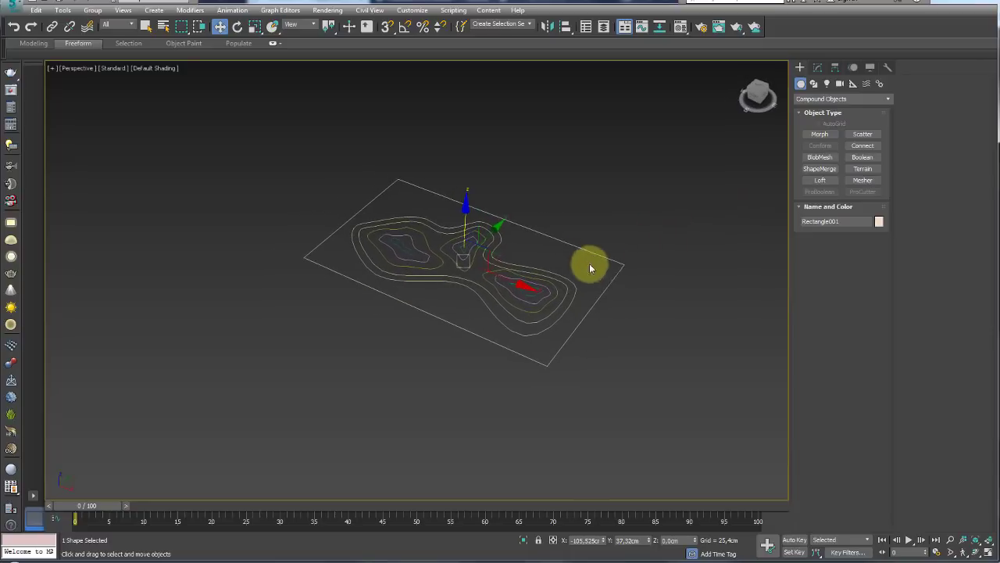
{"action": "left_click", "coordinate": [863, 168]}
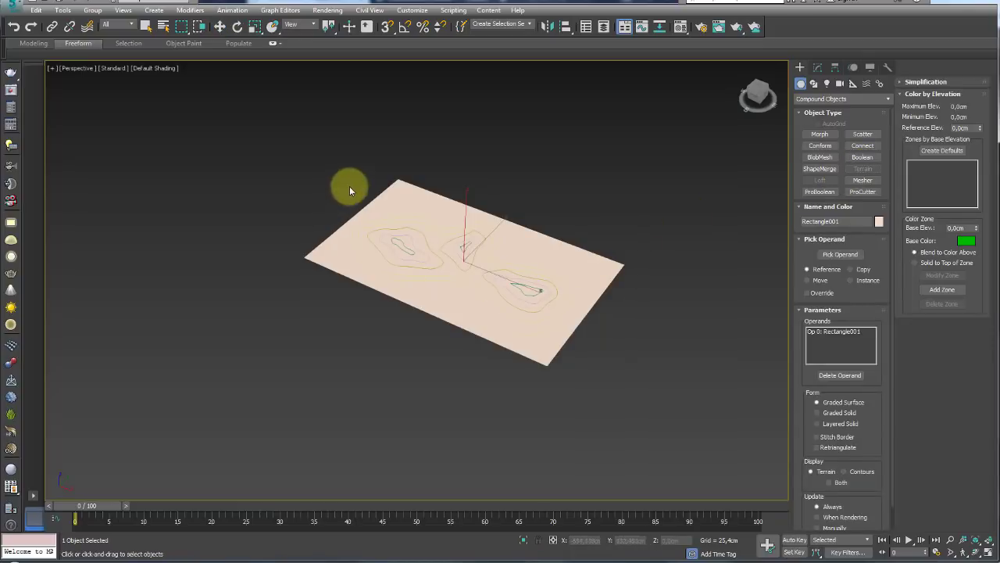
{"action": "mouse_move", "coordinate": [522, 197]}
{"action": "middle_mouse_down", "text": "alt"}
{"action": "mouse_move", "coordinate": [547, 290]}
{"action": "mouse_move", "coordinate": [562, 286]}
{"action": "mouse_move", "coordinate": [570, 252]}
{"action": "mouse_move", "coordinate": [545, 353]}
{"action": "mouse_move", "coordinate": [573, 223]}
{"action": "mouse_move", "coordinate": [590, 267]}
{"action": "mouse_move", "coordinate": [572, 250]}
{"action": "mouse_move", "coordinate": [547, 290]}
{"action": "middle_mouse_up", "text": "alt"}
{"action": "key", "text": "F3"}
Step: Select the contour lines and move them up along Z as the first height step
{"action": "key", "text": "w"}
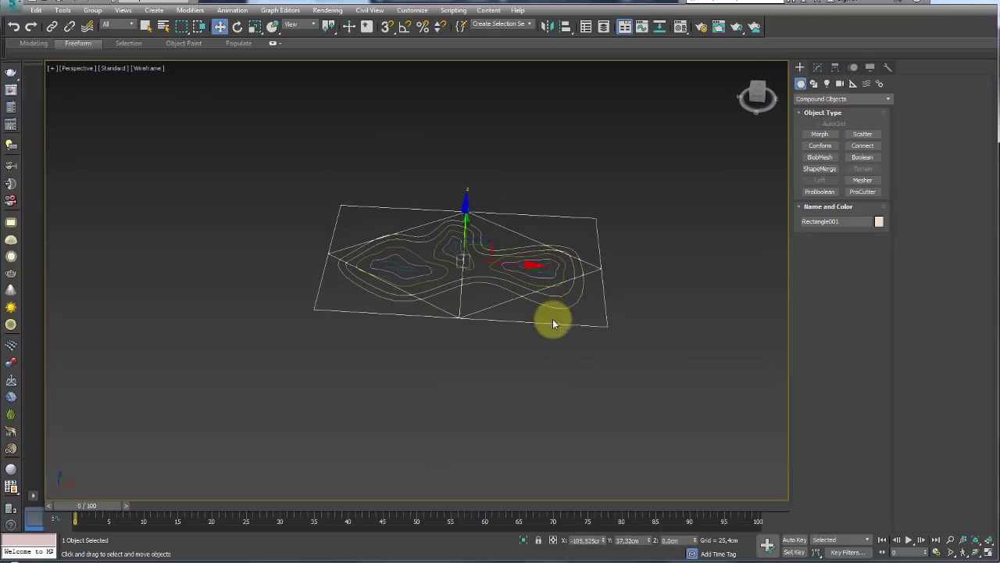
{"action": "left_click_drag", "start_coordinate": [473, 297], "coordinate": [370, 224]}
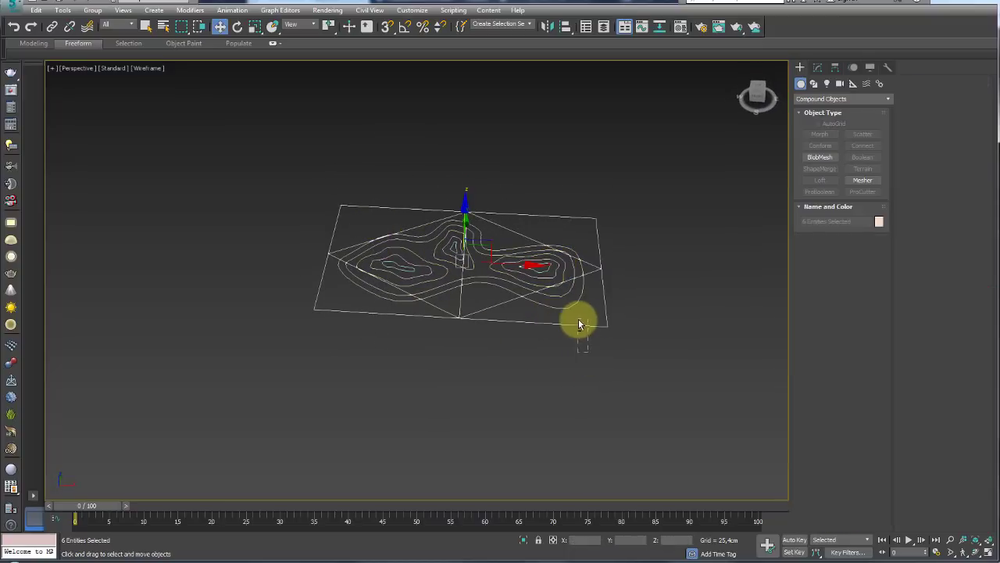
{"action": "mouse_move", "coordinate": [554, 274]}
{"action": "middle_mouse_down", "text": "alt"}
{"action": "mouse_move", "coordinate": [536, 252]}
{"action": "mouse_move", "coordinate": [423, 243]}
{"action": "middle_mouse_up", "text": "alt"}
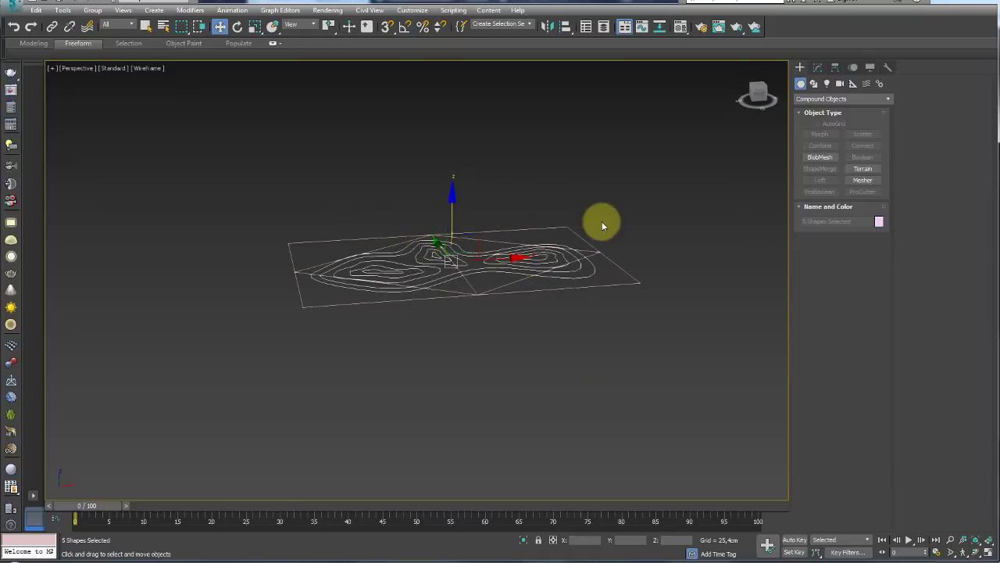
{"action": "scroll", "coordinate": [548, 264], "scroll_direction": "up", "scroll_amount": 2}
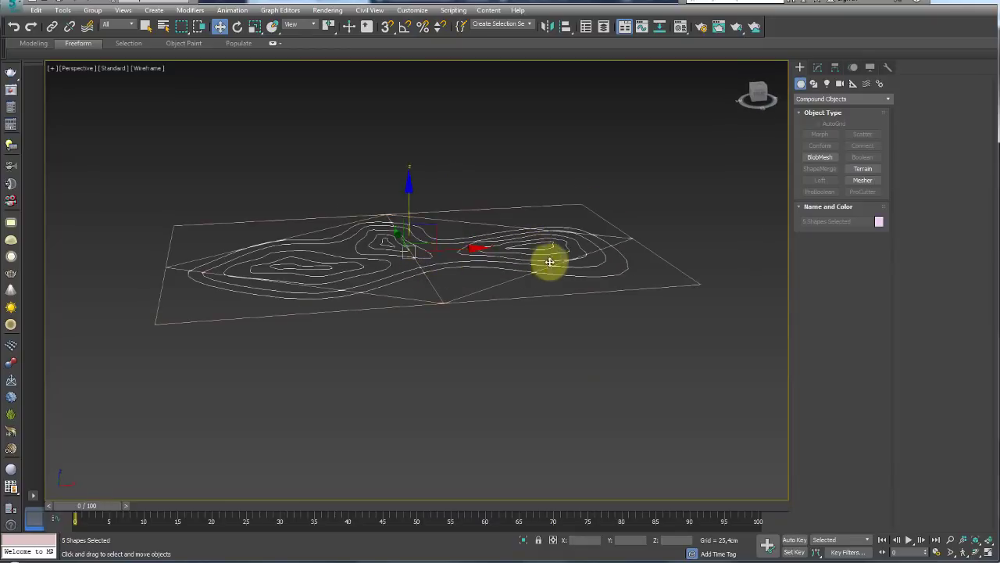
{"action": "scroll", "coordinate": [558, 265], "scroll_direction": "up", "scroll_amount": 3}
{"action": "middle_click_drag", "start_coordinate": [560, 265], "coordinate": [487, 239], "text": "alt"}
{"action": "left_click_drag", "start_coordinate": [335, 201], "coordinate": [336, 179]}
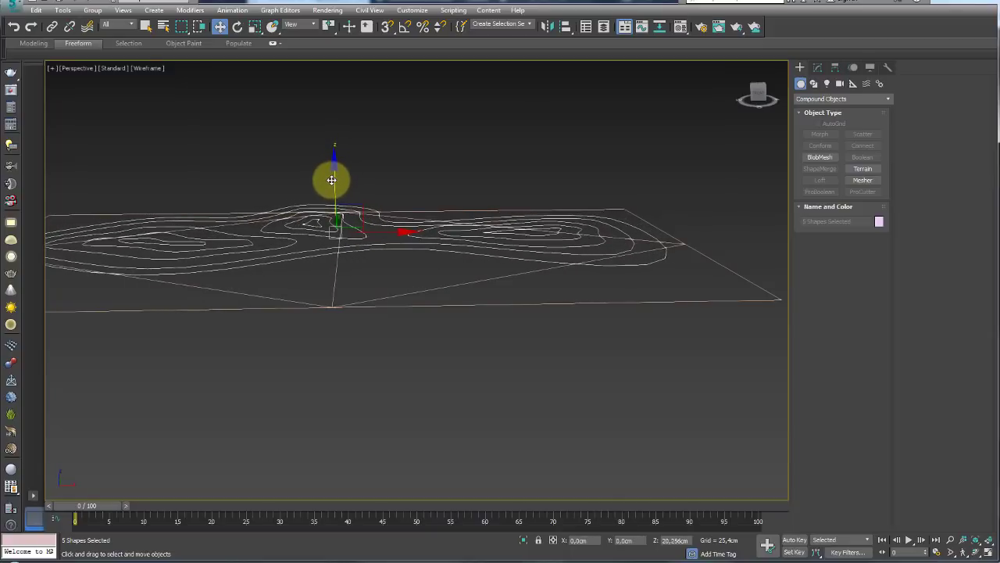
Step: Raise the inner contours higher, then the two innermost contours further still
{"action": "left_click_drag", "start_coordinate": [696, 220], "coordinate": [654, 282]}
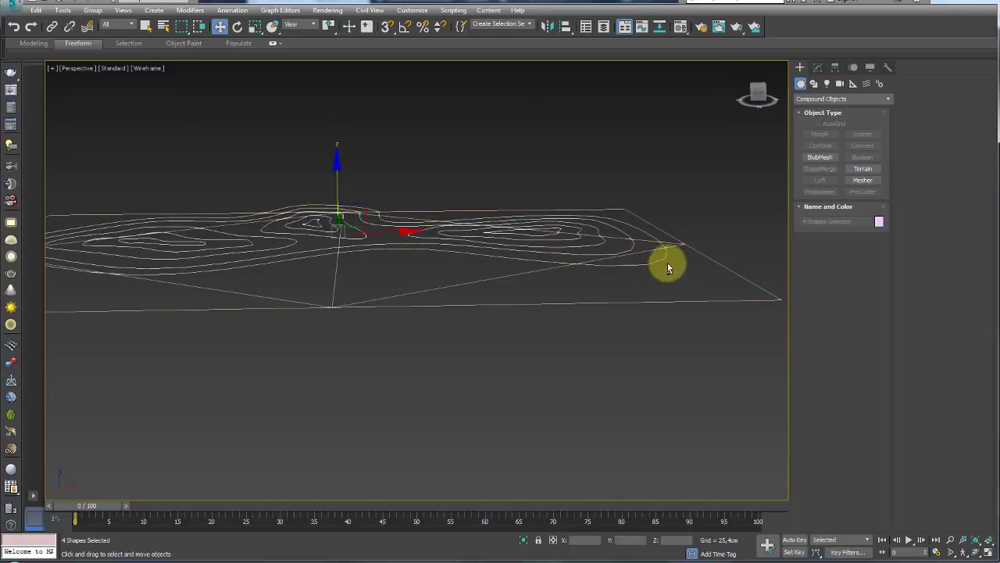
{"action": "mouse_move", "coordinate": [667, 266]}
{"action": "middle_mouse_down", "text": "alt"}
{"action": "mouse_move", "coordinate": [675, 310]}
{"action": "mouse_move", "coordinate": [679, 265]}
{"action": "middle_mouse_up", "text": "alt"}
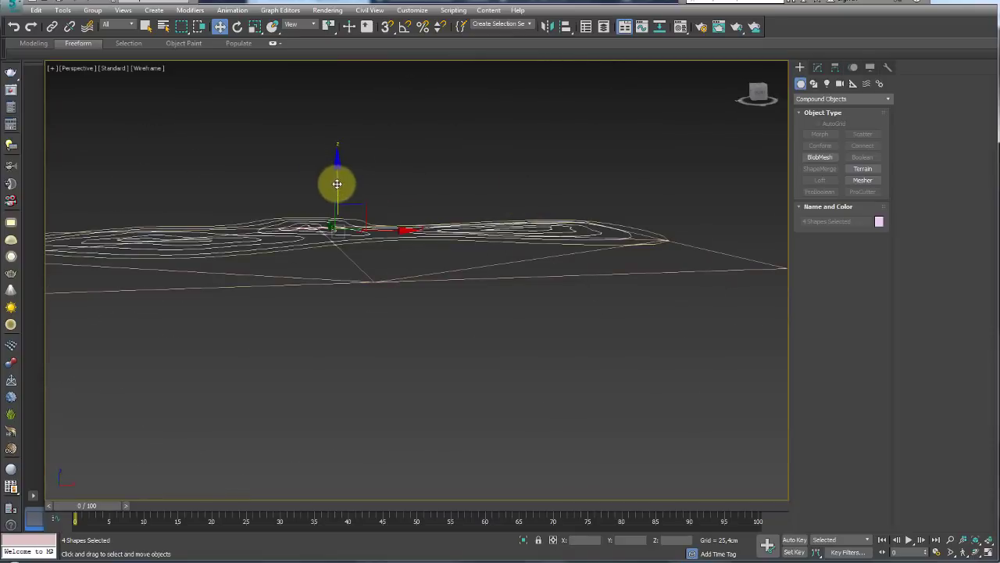
{"action": "left_click_drag", "start_coordinate": [337, 183], "coordinate": [339, 155]}
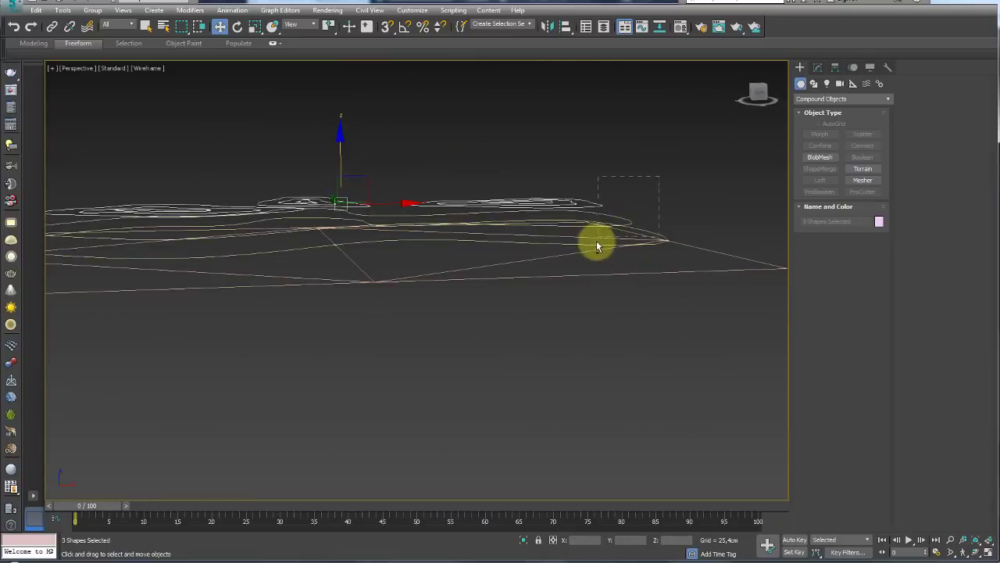
{"action": "left_click_drag", "start_coordinate": [658, 177], "coordinate": [597, 244], "text": "alt"}
{"action": "left_click_drag", "start_coordinate": [345, 154], "coordinate": [347, 147]}
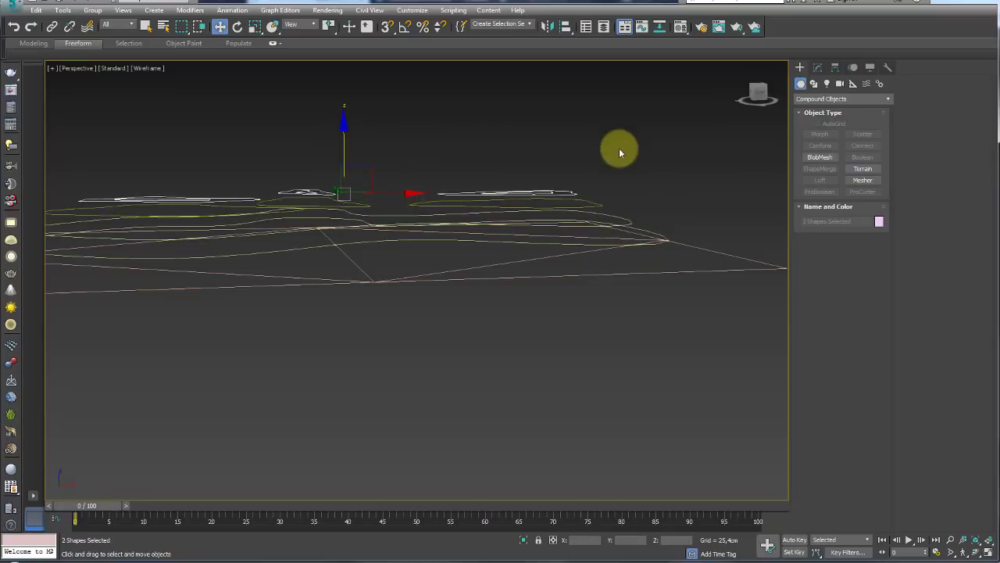
Step: Deselect the contours and select Terrain001 from a higher view
{"action": "left_click_drag", "start_coordinate": [568, 227], "coordinate": [574, 219]}
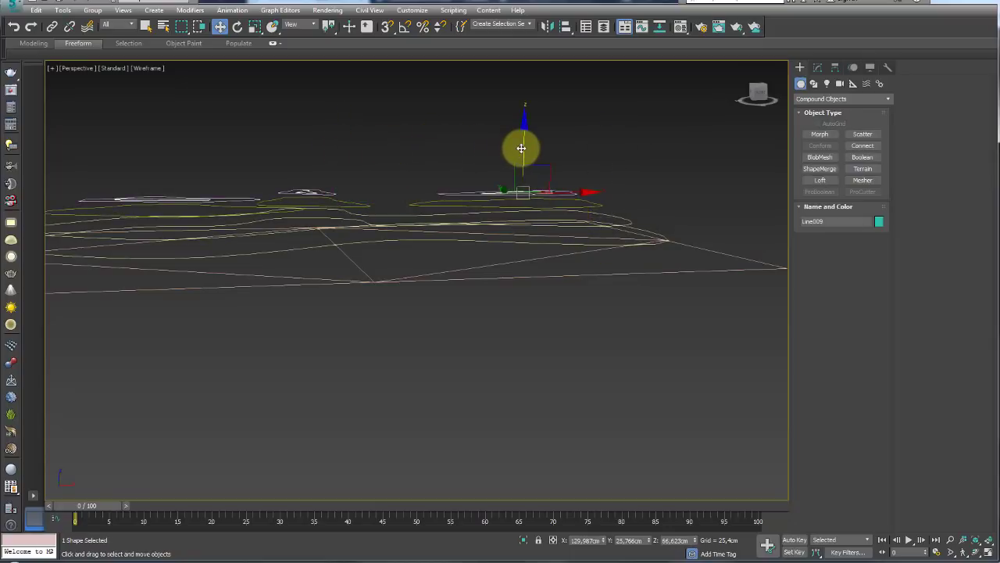
{"action": "left_click", "coordinate": [643, 161]}
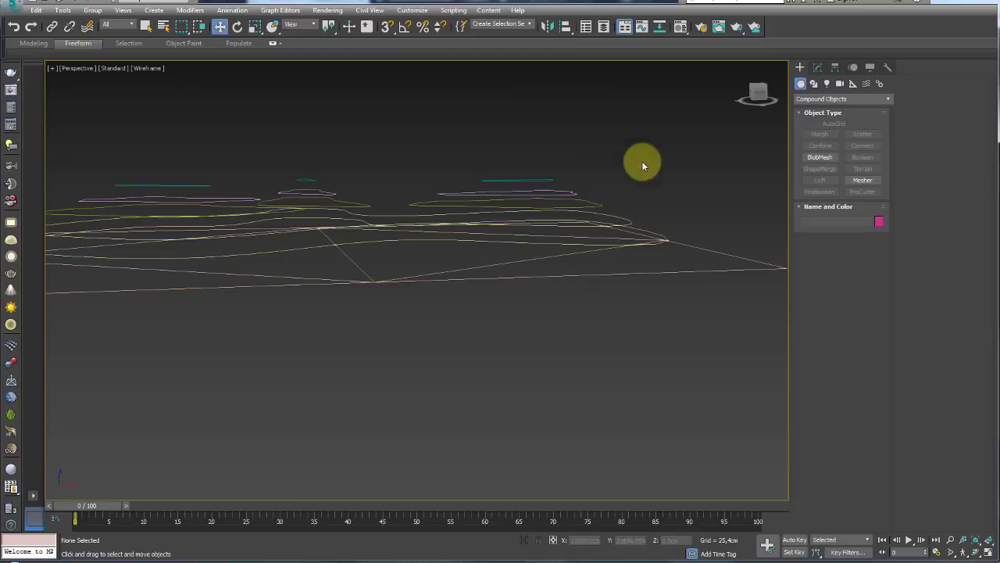
{"action": "mouse_move", "coordinate": [643, 161]}
{"action": "middle_mouse_down", "text": "alt"}
{"action": "mouse_move", "coordinate": [647, 234]}
{"action": "mouse_move", "coordinate": [614, 308]}
{"action": "mouse_move", "coordinate": [614, 362]}
{"action": "mouse_move", "coordinate": [643, 268]}
{"action": "mouse_move", "coordinate": [520, 319]}
{"action": "middle_mouse_up", "text": "alt"}
{"action": "scroll", "coordinate": [563, 291], "scroll_direction": "up", "scroll_amount": 3}
{"action": "scroll", "coordinate": [518, 281], "scroll_direction": "up", "scroll_amount": 3}
{"action": "left_click", "coordinate": [518, 273]}
{"action": "scroll", "coordinate": [518, 273], "scroll_direction": "down", "scroll_amount": 3}
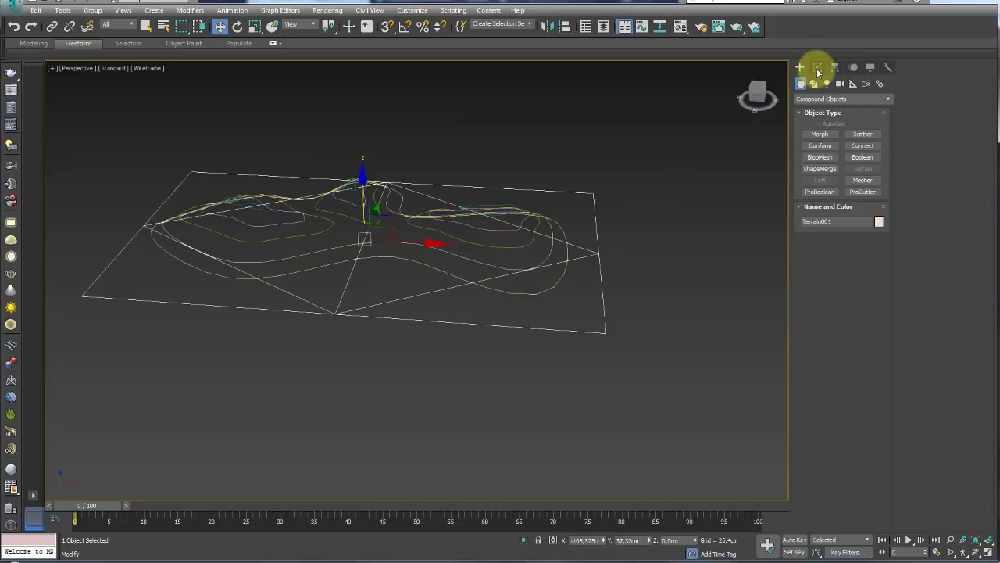
Step: Open Terrain001's parameters in the Modify panel
{"action": "left_click", "coordinate": [818, 70]}
{"action": "middle_click_drag", "start_coordinate": [630, 261], "coordinate": [603, 275], "text": "alt"}
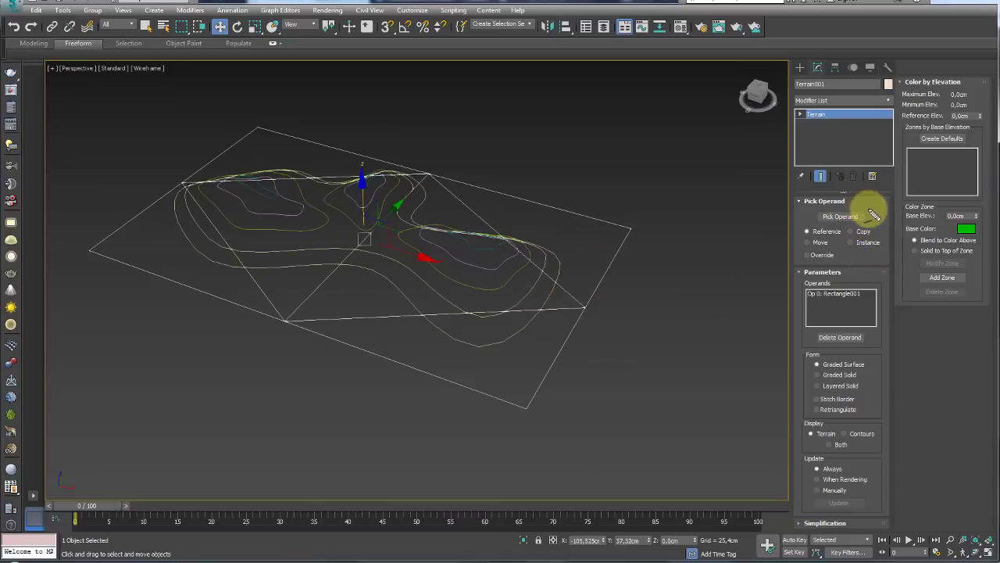
{"action": "mouse_move", "coordinate": [874, 214]}
{"action": "left_mouse_down"}
{"action": "mouse_move", "coordinate": [860, 204]}
{"action": "mouse_move", "coordinate": [808, 214]}
{"action": "mouse_move", "coordinate": [836, 227]}
{"action": "mouse_move", "coordinate": [877, 211]}
{"action": "left_mouse_up"}
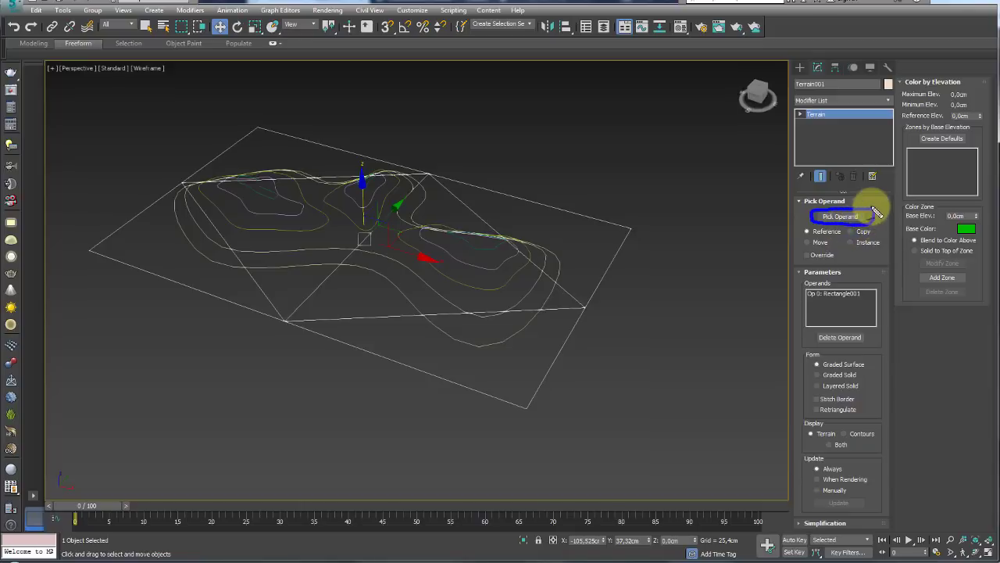
{"action": "mouse_move", "coordinate": [798, 236]}
{"action": "left_mouse_down"}
{"action": "mouse_move", "coordinate": [849, 235]}
{"action": "mouse_move", "coordinate": [799, 224]}
{"action": "left_mouse_up"}
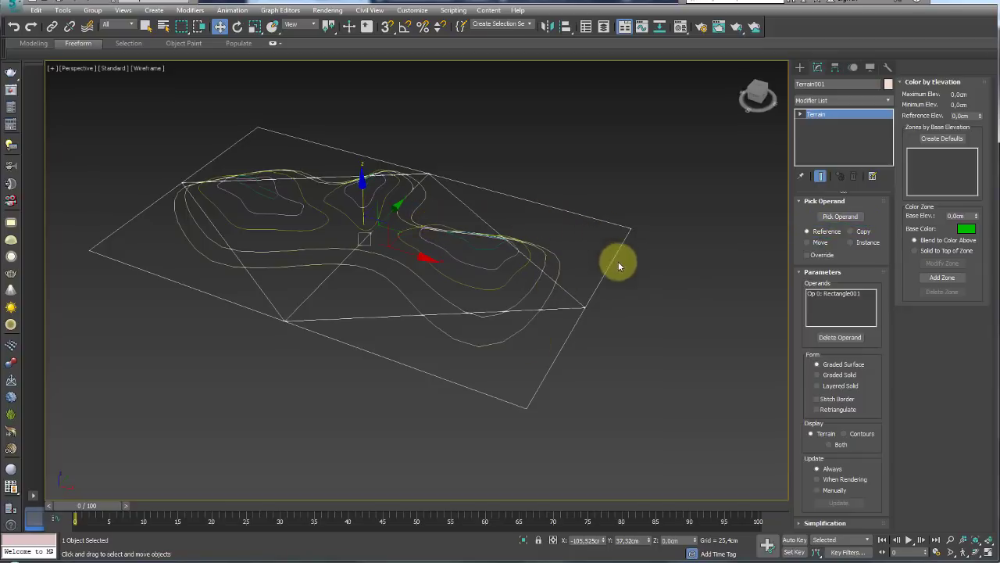
Step: Add Shape001, Line001, Line002 and Line006 as Terrain operands with Pick Operand
{"action": "left_click", "coordinate": [850, 217]}
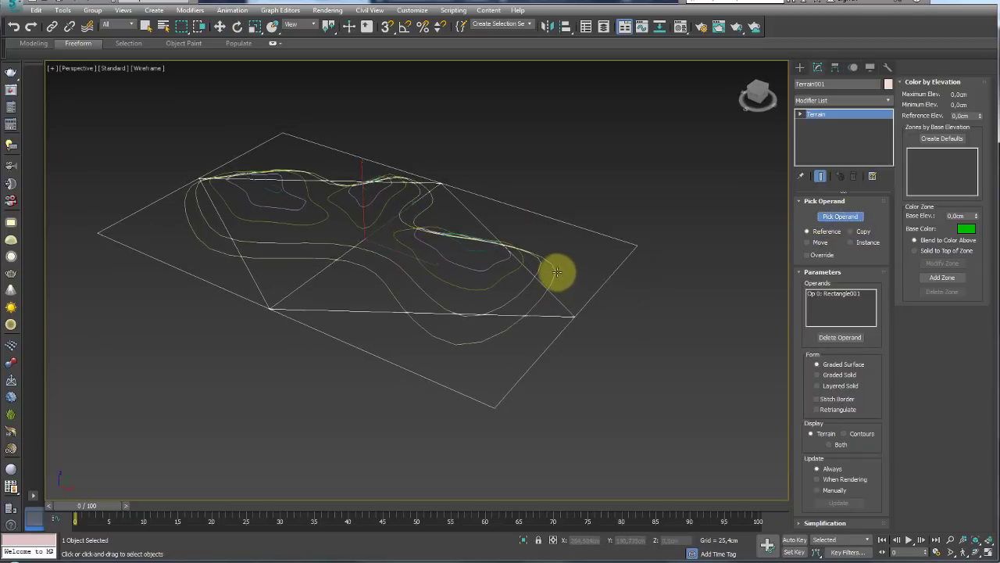
{"action": "mouse_move", "coordinate": [585, 290]}
{"action": "middle_mouse_down", "text": "alt"}
{"action": "mouse_move", "coordinate": [589, 265]}
{"action": "mouse_move", "coordinate": [570, 246]}
{"action": "mouse_move", "coordinate": [594, 243]}
{"action": "mouse_move", "coordinate": [568, 241]}
{"action": "middle_mouse_up", "text": "alt"}
{"action": "left_click", "coordinate": [564, 243]}
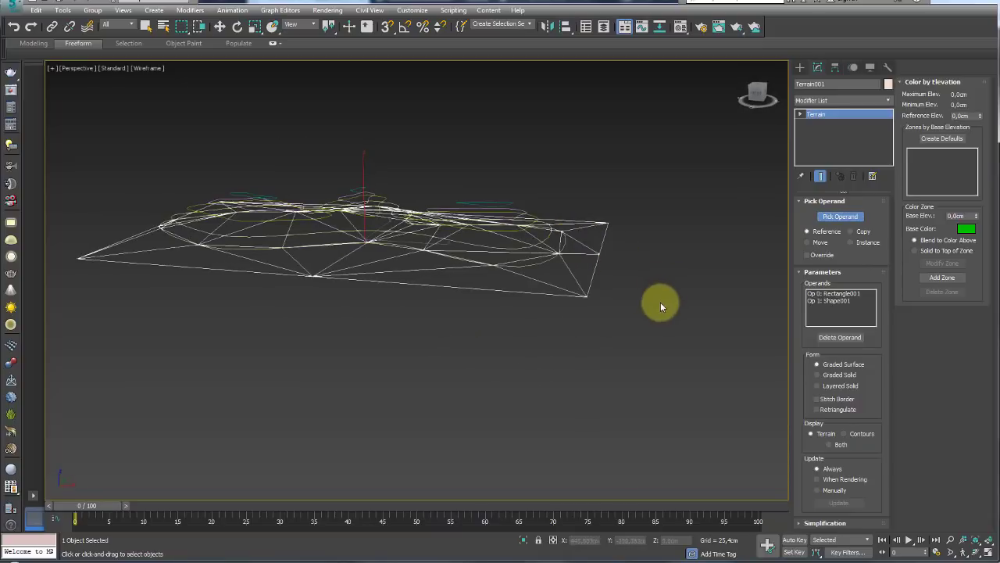
{"action": "left_click", "coordinate": [534, 224]}
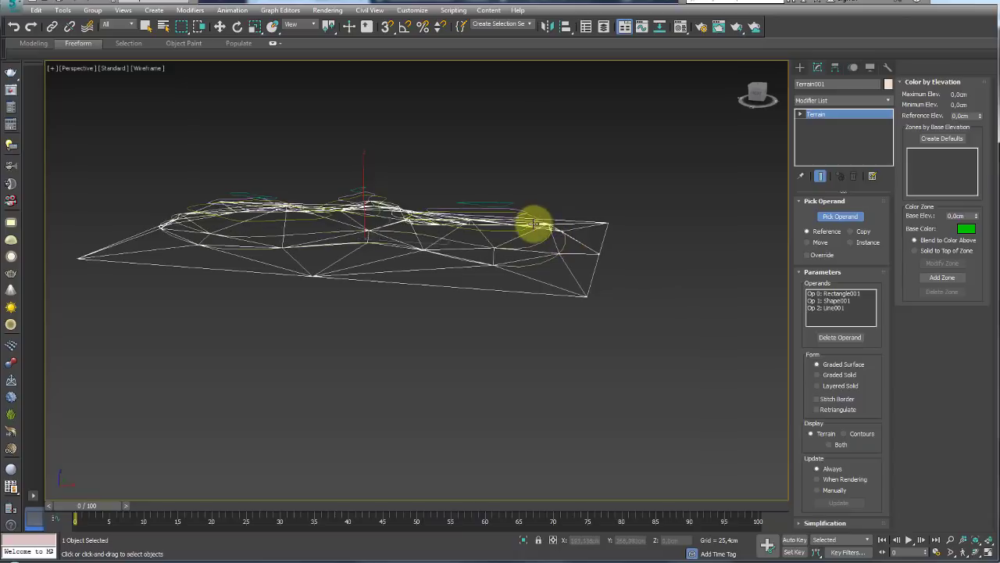
{"action": "left_click", "coordinate": [540, 217]}
{"action": "left_click", "coordinate": [522, 210]}
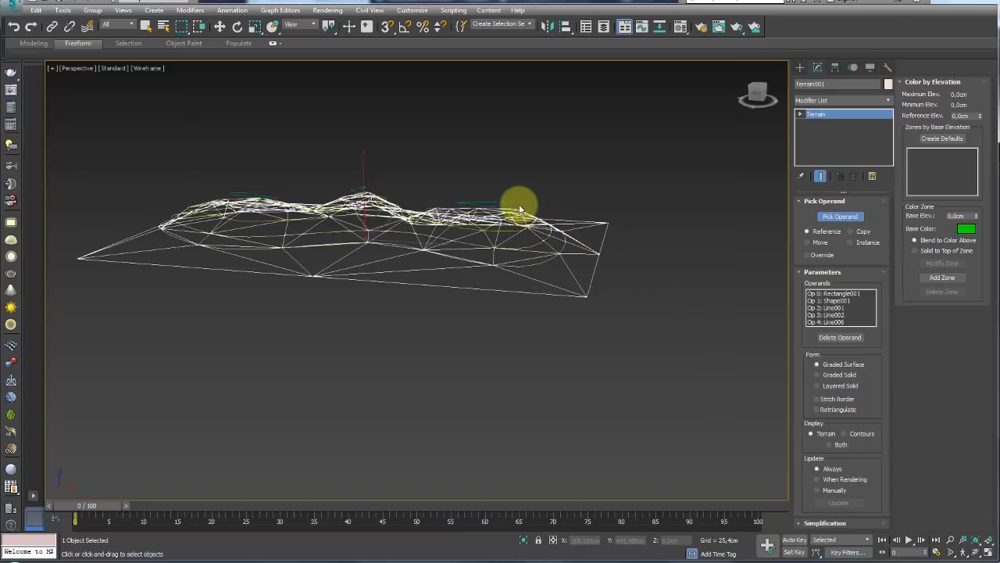
Step: Switch to Move with shaded display and select the Line006 contour
{"action": "key", "text": "w"}
{"action": "mouse_move", "coordinate": [556, 197]}
{"action": "middle_mouse_down", "text": "alt"}
{"action": "mouse_move", "coordinate": [572, 258]}
{"action": "mouse_move", "coordinate": [496, 252]}
{"action": "mouse_move", "coordinate": [505, 259]}
{"action": "mouse_move", "coordinate": [290, 196]}
{"action": "mouse_move", "coordinate": [469, 295]}
{"action": "mouse_move", "coordinate": [539, 214]}
{"action": "mouse_move", "coordinate": [467, 250]}
{"action": "mouse_move", "coordinate": [465, 274]}
{"action": "mouse_move", "coordinate": [485, 268]}
{"action": "middle_mouse_up", "text": "alt"}
{"action": "key", "text": "F3"}
{"action": "scroll", "coordinate": [515, 268], "scroll_direction": "up", "scroll_amount": 5}
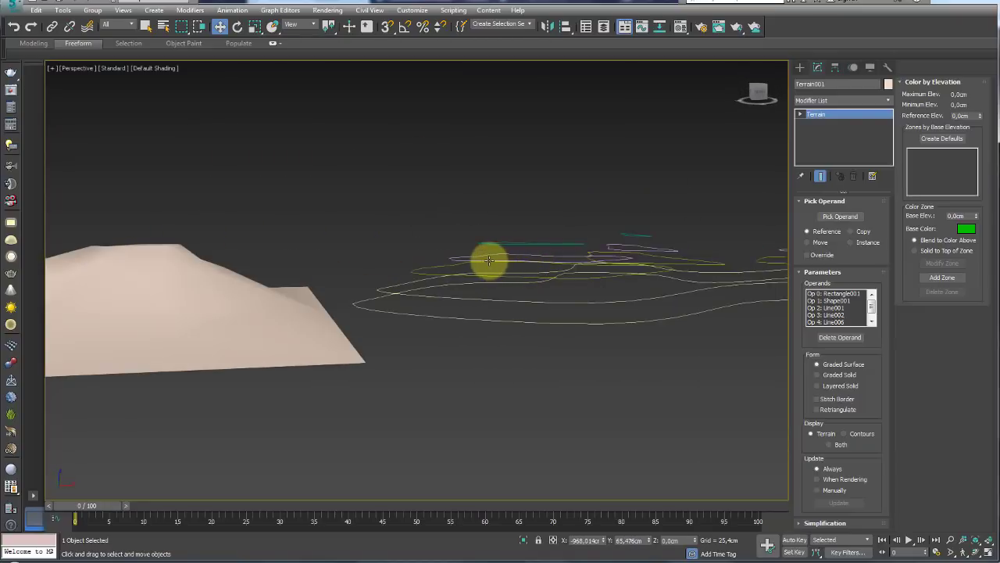
{"action": "left_click", "coordinate": [489, 261]}
{"action": "scroll", "coordinate": [508, 273], "scroll_direction": "down", "scroll_amount": 5}
{"action": "middle_click_drag", "start_coordinate": [571, 290], "coordinate": [573, 300], "text": "alt"}
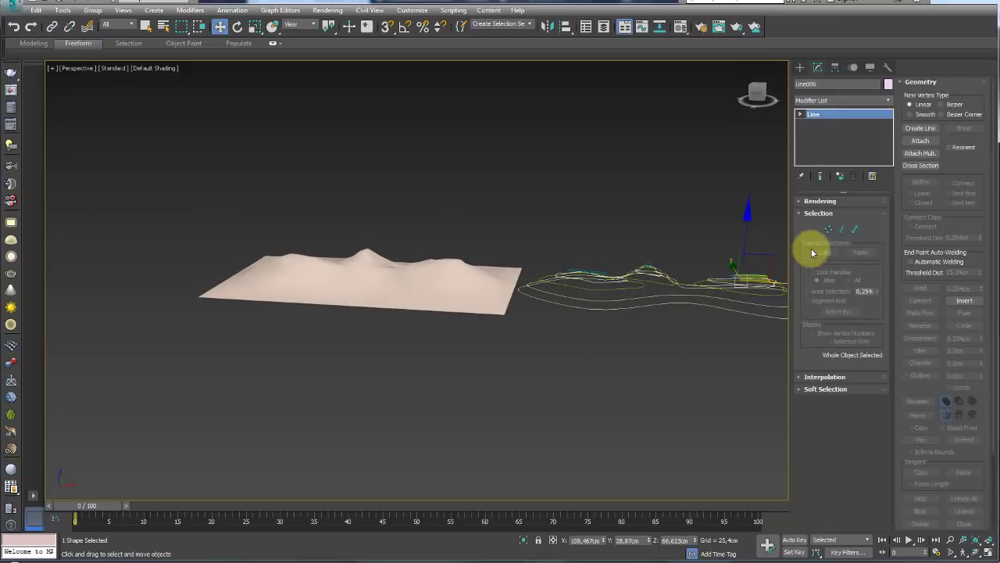
Step: Raise Line006's innermost spline at Spline level, showing mesh edges, then exit
{"action": "left_click", "coordinate": [855, 229]}
{"action": "left_click", "coordinate": [588, 275]}
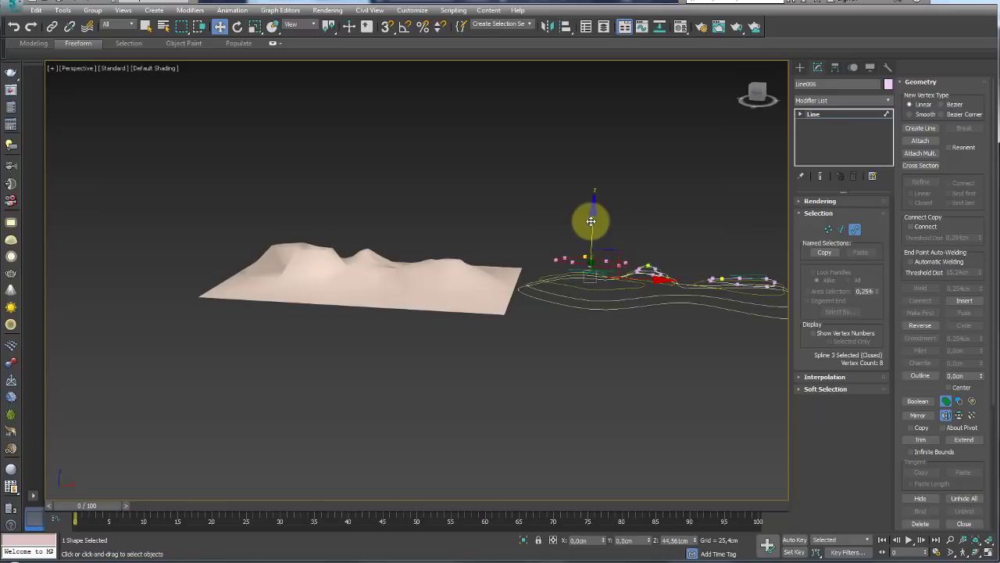
{"action": "left_click_drag", "start_coordinate": [592, 225], "coordinate": [501, 227]}
{"action": "mouse_move", "coordinate": [501, 226]}
{"action": "middle_mouse_down", "text": "alt"}
{"action": "mouse_move", "coordinate": [513, 286]}
{"action": "mouse_move", "coordinate": [527, 279]}
{"action": "mouse_move", "coordinate": [268, 273]}
{"action": "middle_mouse_up", "text": "alt"}
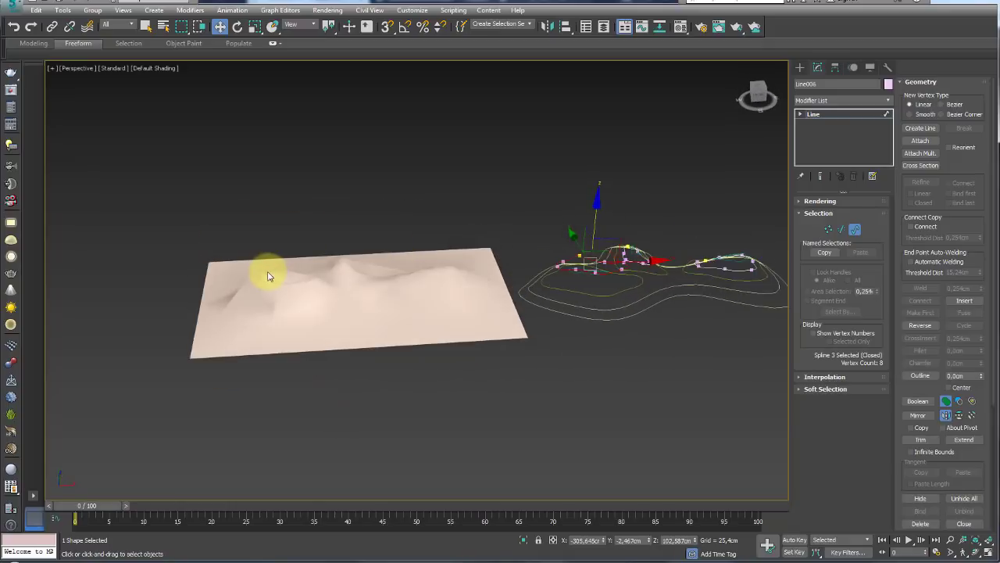
{"action": "scroll", "coordinate": [273, 279], "scroll_direction": "up", "scroll_amount": 5}
{"action": "key", "text": "F4"}
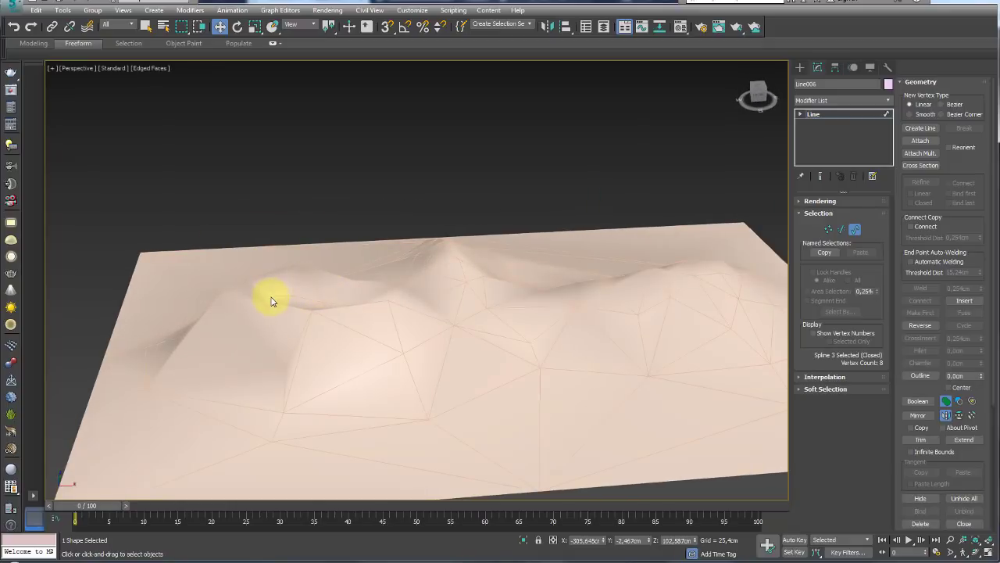
{"action": "scroll", "coordinate": [272, 302], "scroll_direction": "down", "scroll_amount": 5}
{"action": "left_click_drag", "start_coordinate": [529, 253], "coordinate": [528, 257]}
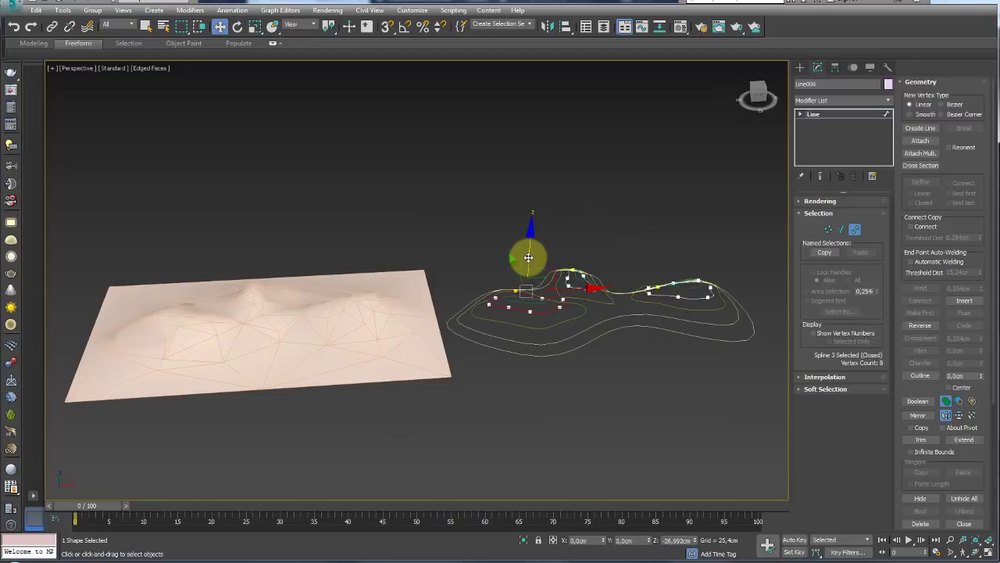
{"action": "left_click", "coordinate": [817, 114]}
Step: Raise a closed ring of Line009 on Z to make the hill peak taller
{"action": "left_click", "coordinate": [553, 293]}
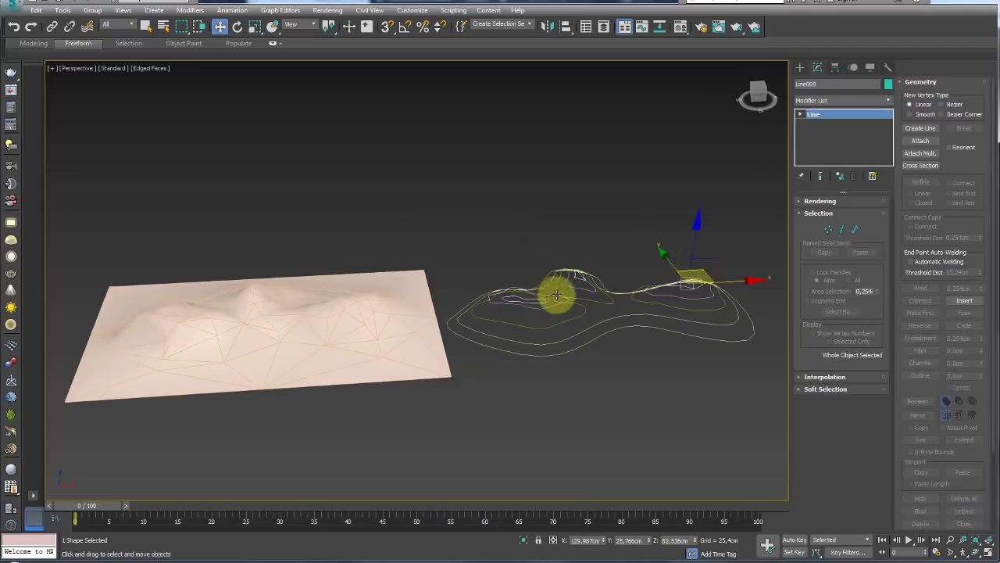
{"action": "left_click", "coordinate": [855, 229]}
{"action": "left_click", "coordinate": [550, 283]}
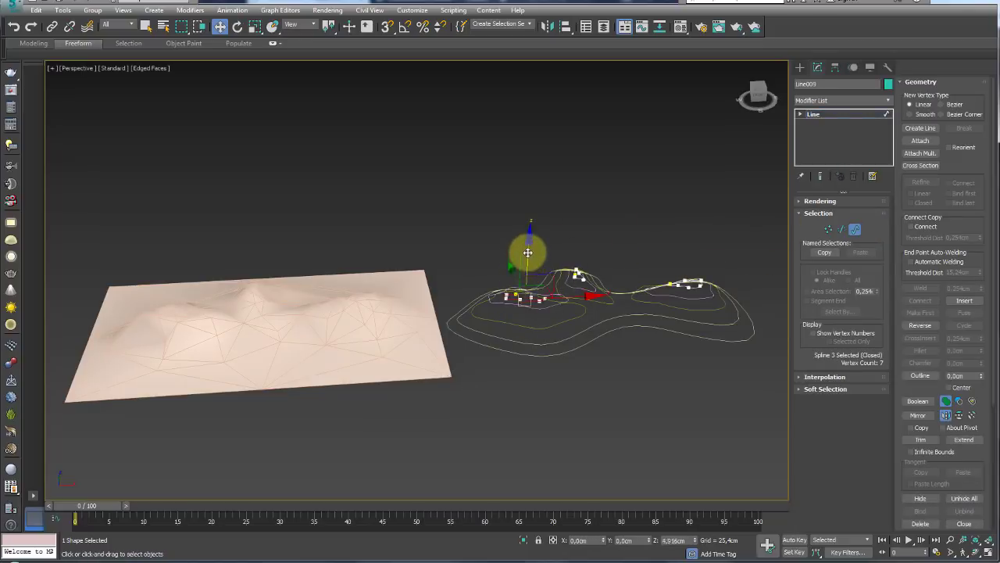
{"action": "mouse_move", "coordinate": [529, 235]}
{"action": "middle_mouse_down", "text": "alt"}
{"action": "mouse_move", "coordinate": [422, 290]}
{"action": "mouse_move", "coordinate": [398, 273]}
{"action": "mouse_move", "coordinate": [555, 290]}
{"action": "mouse_move", "coordinate": [546, 328]}
{"action": "mouse_move", "coordinate": [415, 304]}
{"action": "mouse_move", "coordinate": [540, 308]}
{"action": "mouse_move", "coordinate": [629, 296]}
{"action": "middle_mouse_up", "text": "alt"}
{"action": "middle_click_drag", "start_coordinate": [594, 336], "coordinate": [622, 275], "text": "alt"}
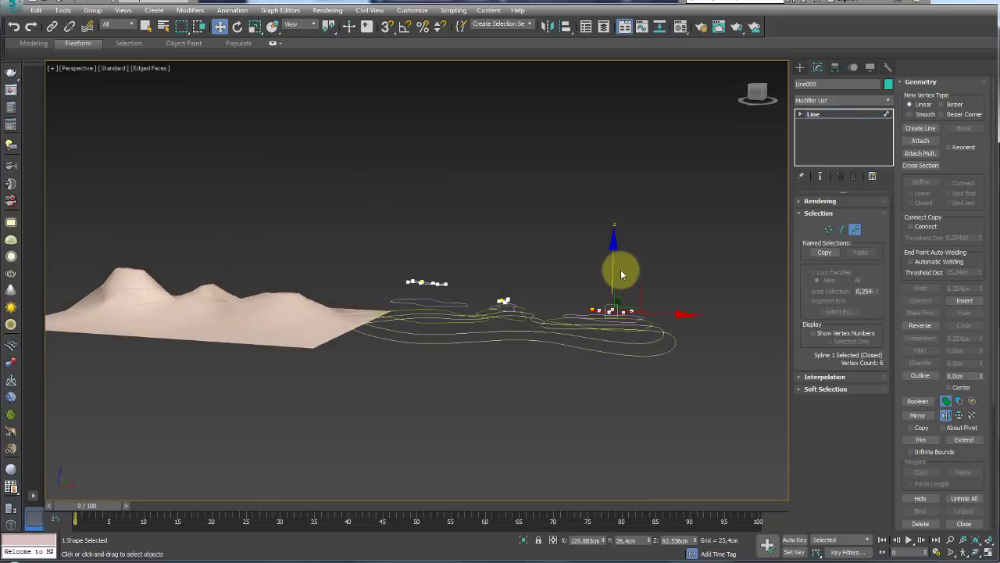
{"action": "left_click_drag", "start_coordinate": [614, 268], "coordinate": [614, 256]}
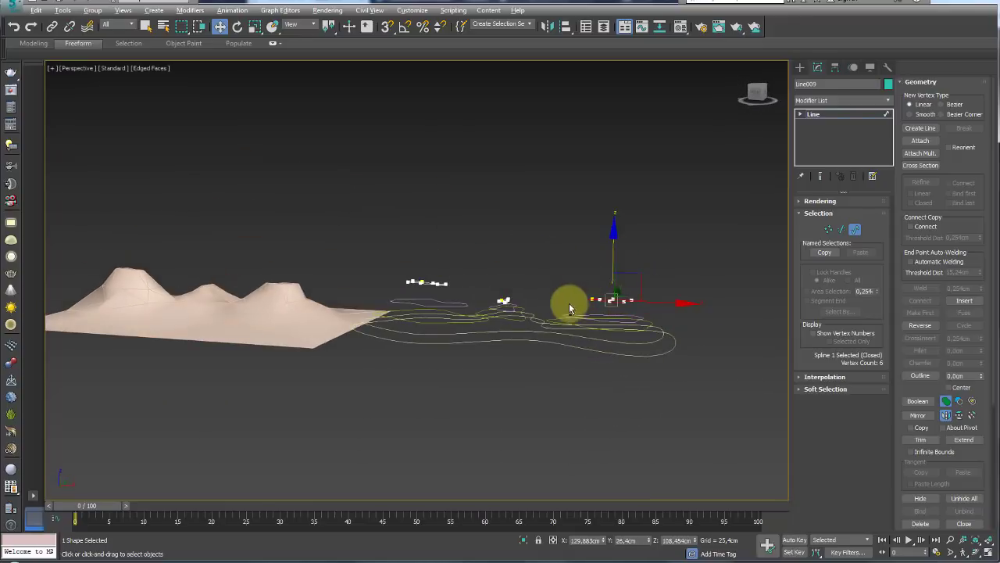
{"action": "middle_click_drag", "start_coordinate": [569, 303], "coordinate": [503, 228], "text": "alt"}
Step: Leave spline editing and reselect Terrain001 from above
{"action": "left_click", "coordinate": [494, 286]}
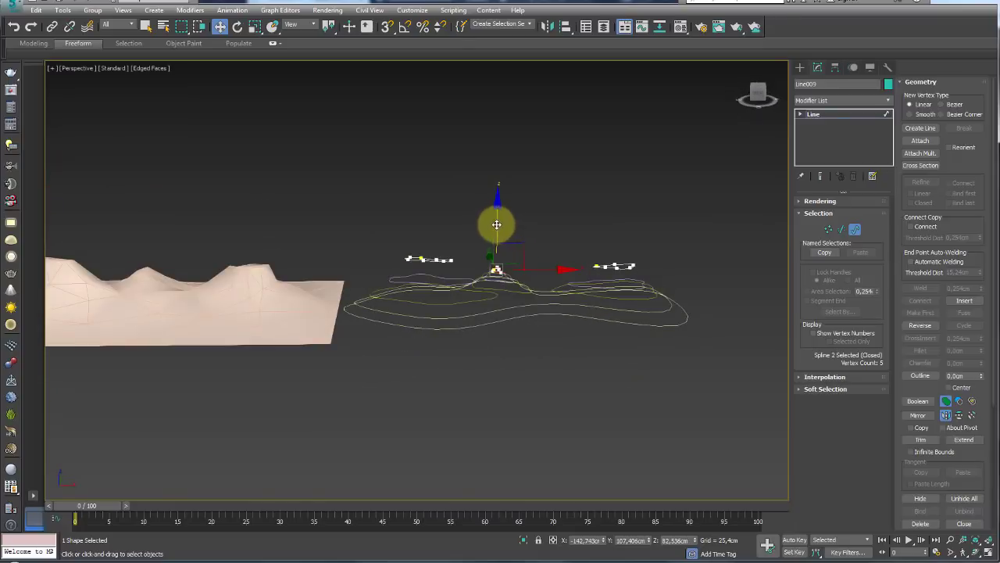
{"action": "middle_click_drag", "start_coordinate": [572, 223], "coordinate": [528, 250], "text": "alt"}
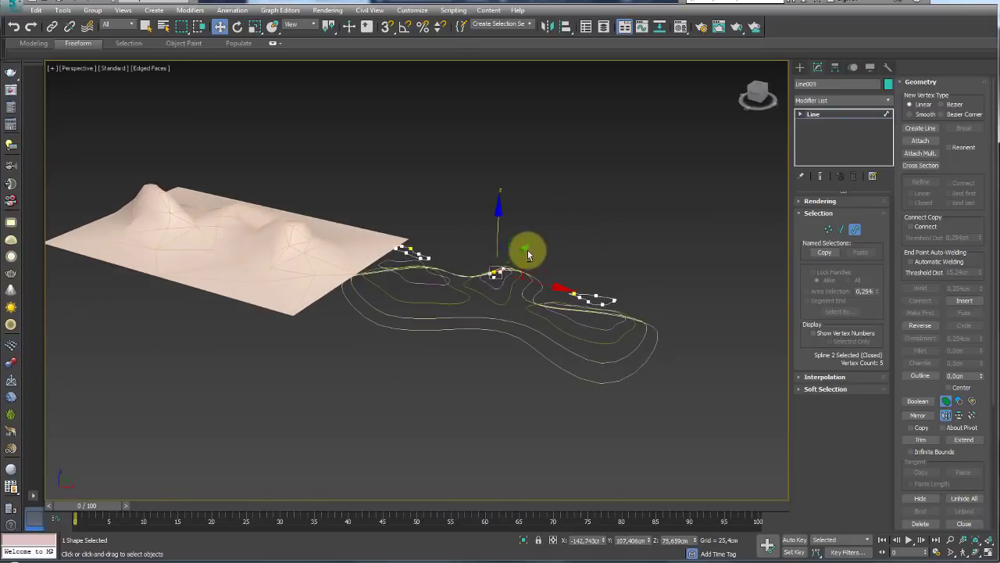
{"action": "left_click", "coordinate": [816, 116]}
{"action": "left_click", "coordinate": [297, 281]}
{"action": "mouse_move", "coordinate": [297, 282]}
{"action": "middle_mouse_down", "text": "alt"}
{"action": "mouse_move", "coordinate": [395, 431]}
{"action": "mouse_move", "coordinate": [379, 313]}
{"action": "mouse_move", "coordinate": [447, 297]}
{"action": "middle_mouse_up", "text": "alt"}
{"action": "scroll", "coordinate": [469, 300], "scroll_direction": "up", "scroll_amount": 3}
{"action": "scroll", "coordinate": [539, 316], "scroll_direction": "down", "scroll_amount": 2}
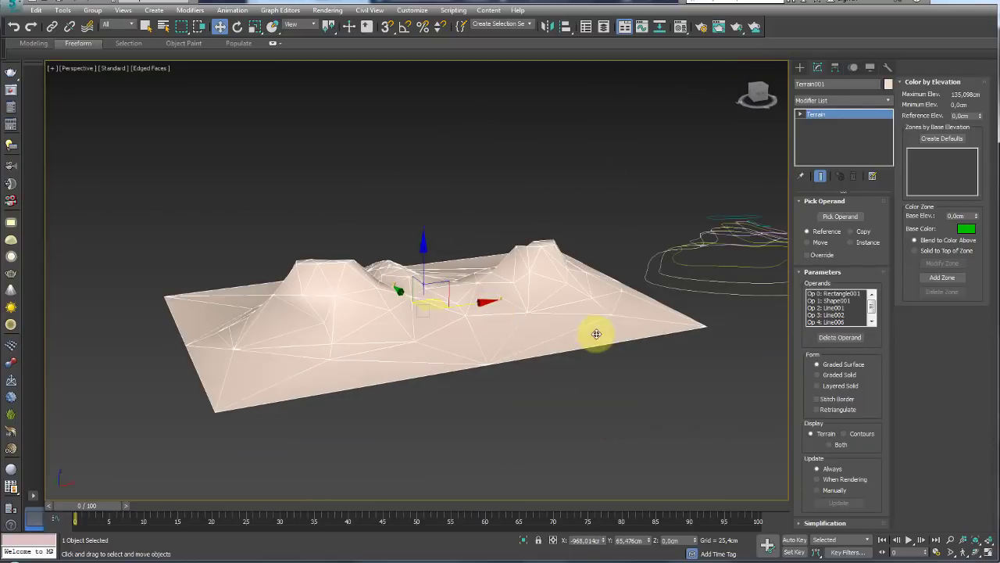
{"action": "middle_click_drag", "start_coordinate": [596, 334], "coordinate": [493, 362], "text": "alt"}
{"action": "mouse_move", "coordinate": [290, 308]}
{"action": "middle_mouse_down", "text": "alt"}
{"action": "mouse_move", "coordinate": [196, 315]}
{"action": "mouse_move", "coordinate": [453, 355]}
{"action": "mouse_move", "coordinate": [382, 331]}
{"action": "mouse_move", "coordinate": [446, 335]}
{"action": "mouse_move", "coordinate": [698, 215]}
{"action": "middle_mouse_up", "text": "alt"}
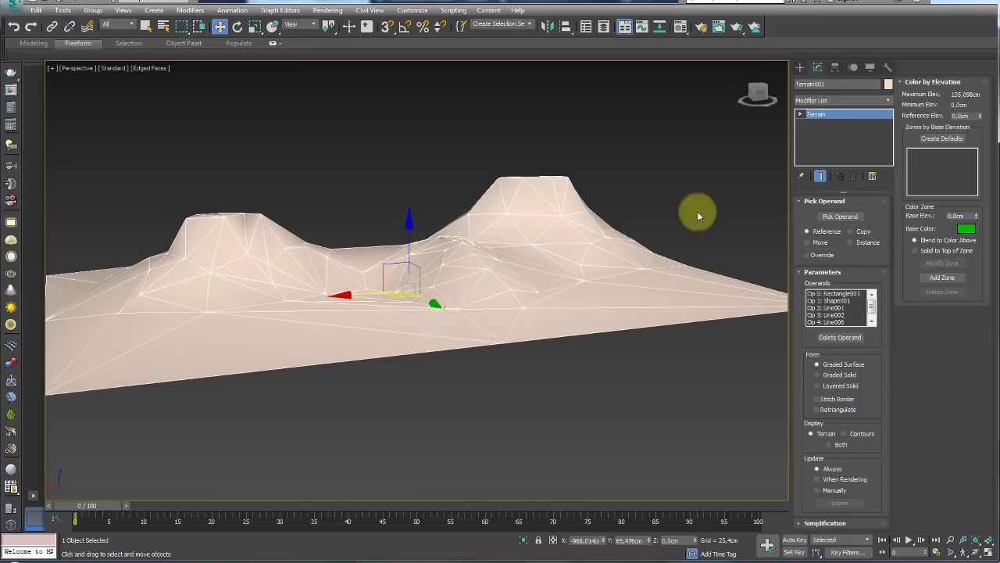
{"action": "mouse_move", "coordinate": [229, 185]}
{"action": "middle_mouse_down", "text": "alt"}
{"action": "mouse_move", "coordinate": [422, 219]}
{"action": "mouse_move", "coordinate": [527, 277]}
{"action": "mouse_move", "coordinate": [534, 299]}
{"action": "mouse_move", "coordinate": [527, 314]}
{"action": "mouse_move", "coordinate": [333, 351]}
{"action": "middle_mouse_up", "text": "alt"}
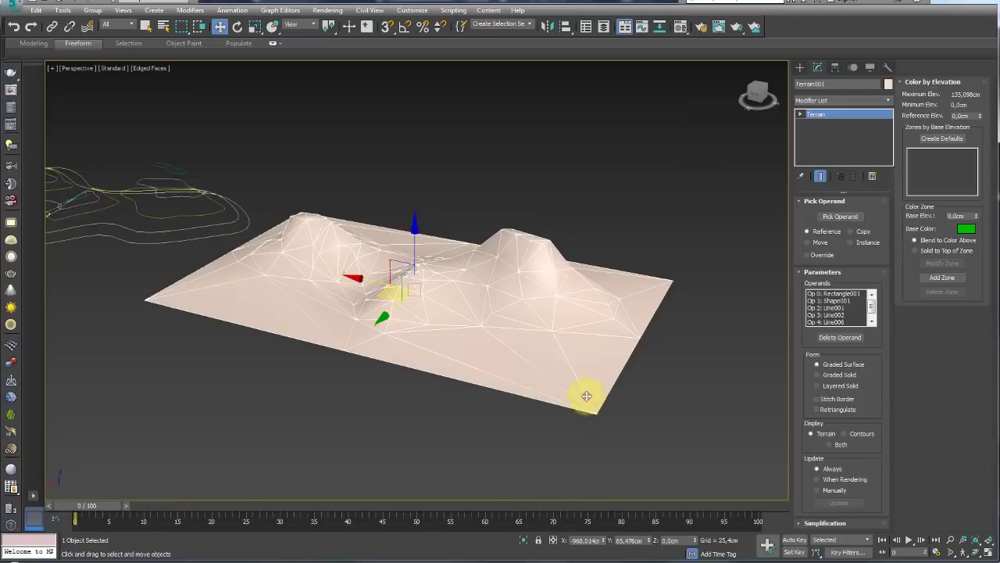
{"action": "mouse_move", "coordinate": [587, 395]}
{"action": "middle_mouse_down"}
{"action": "mouse_move", "coordinate": [558, 395]}
{"action": "mouse_move", "coordinate": [570, 415]}
{"action": "middle_mouse_up"}
{"action": "scroll", "coordinate": [570, 415], "scroll_direction": "up", "scroll_amount": 2}
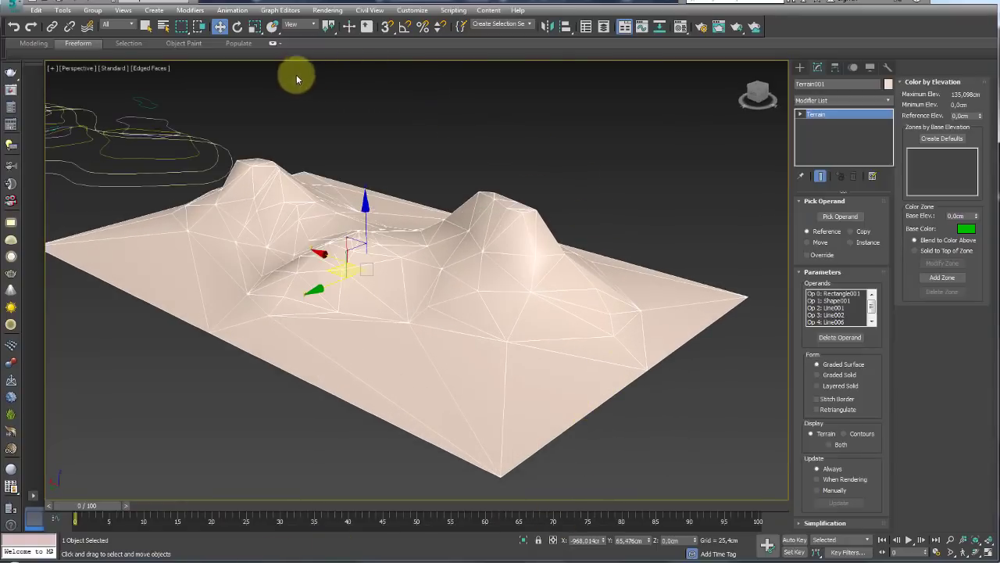
{"action": "middle_click_drag", "start_coordinate": [139, 306], "coordinate": [316, 317], "text": "alt"}
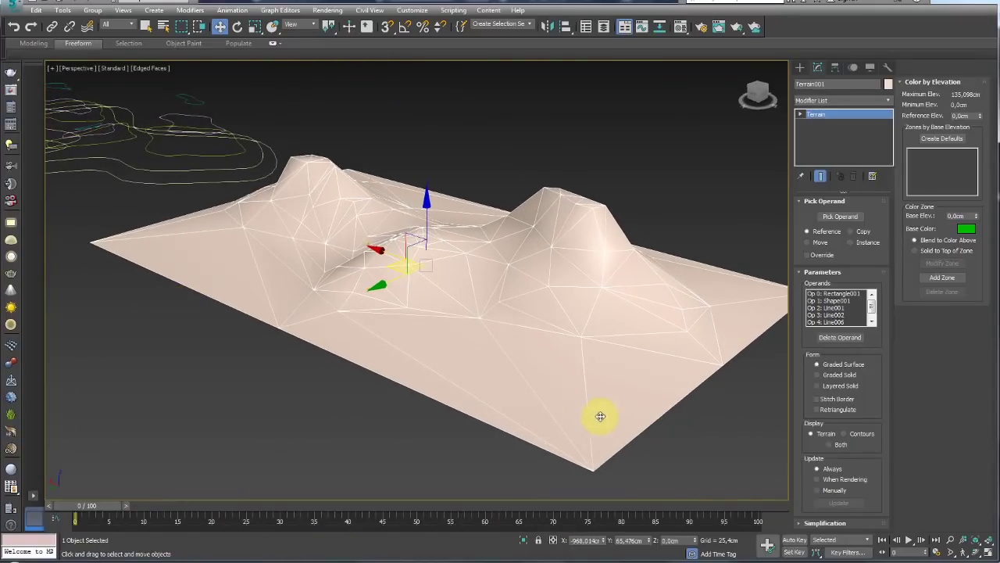
{"action": "middle_click_drag", "start_coordinate": [600, 416], "coordinate": [659, 341], "text": "alt"}
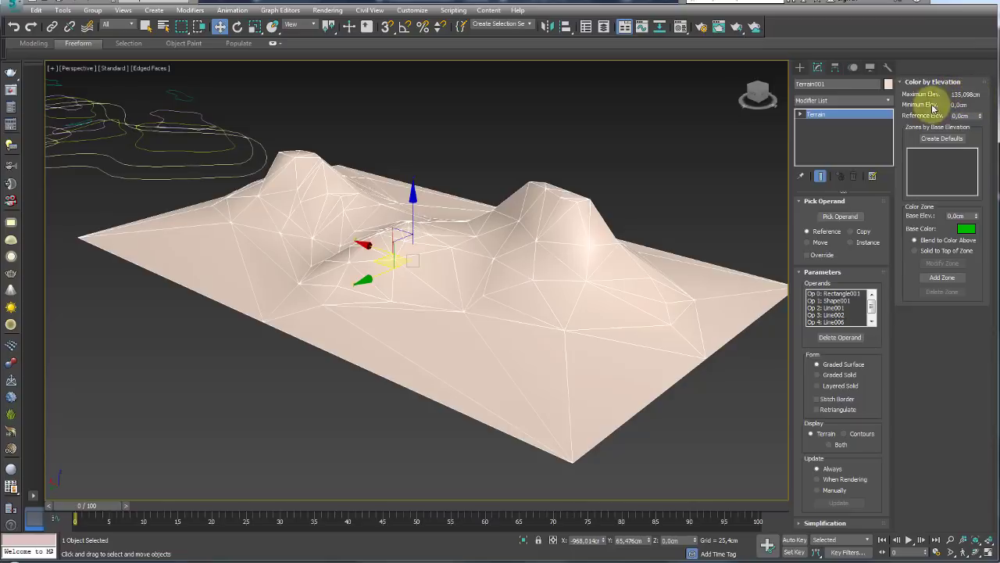
{"action": "scroll", "coordinate": [661, 241], "scroll_direction": "down", "scroll_amount": 3}
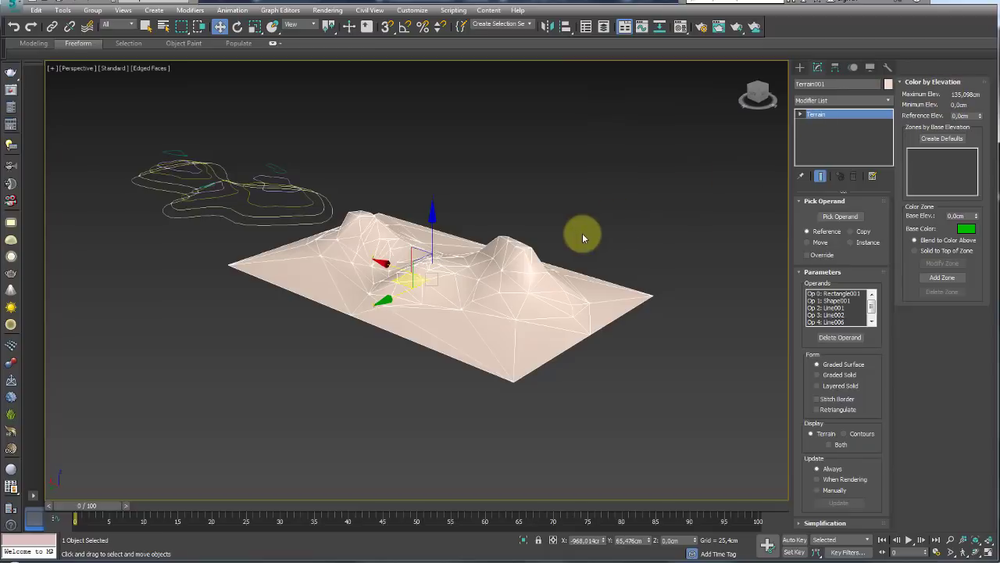
{"action": "scroll", "coordinate": [508, 262], "scroll_direction": "up", "scroll_amount": 1}
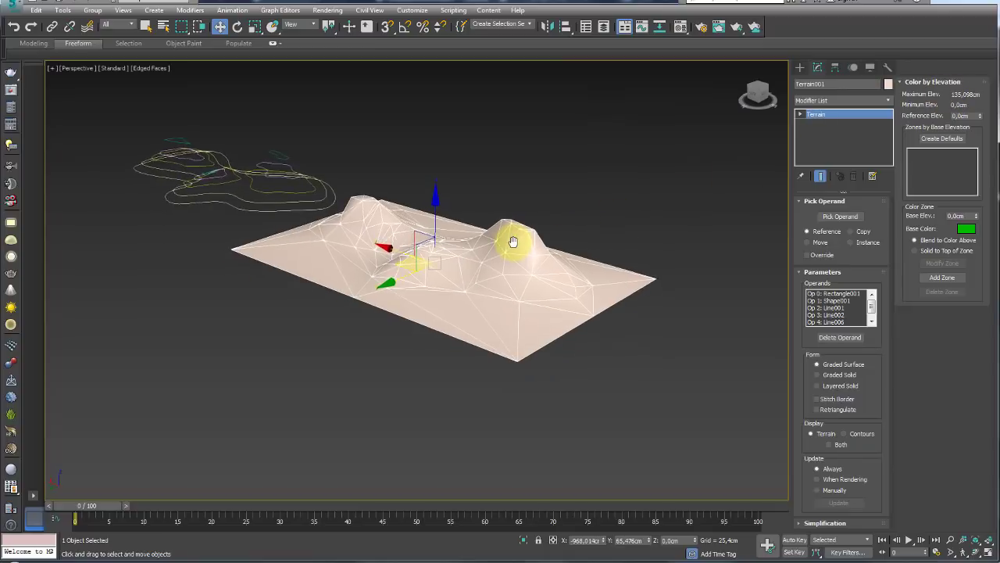
{"action": "scroll", "coordinate": [512, 265], "scroll_direction": "up", "scroll_amount": 4}
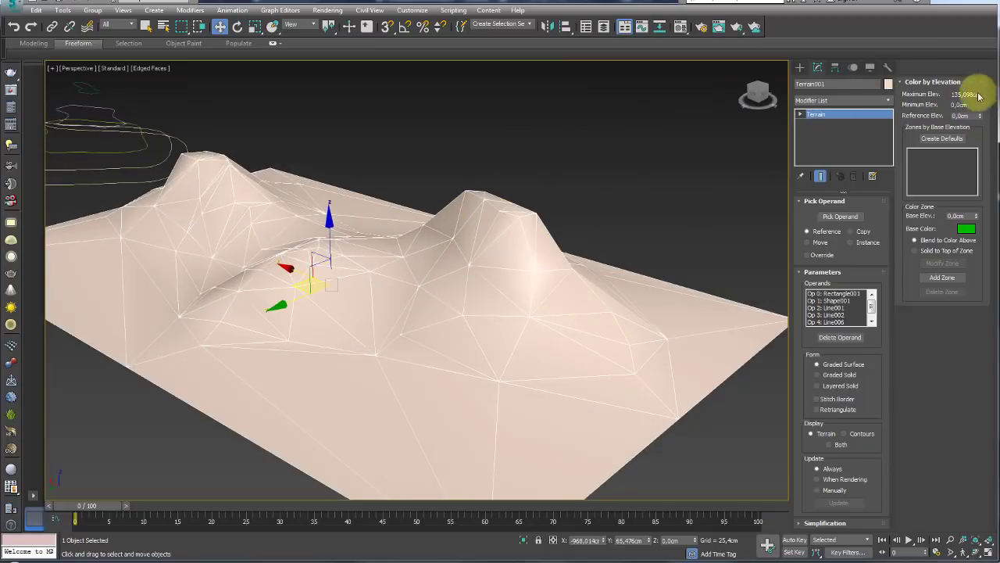
{"action": "mouse_move", "coordinate": [648, 209]}
{"action": "middle_mouse_down"}
{"action": "mouse_move", "coordinate": [637, 202]}
{"action": "mouse_move", "coordinate": [670, 172]}
{"action": "middle_mouse_up"}
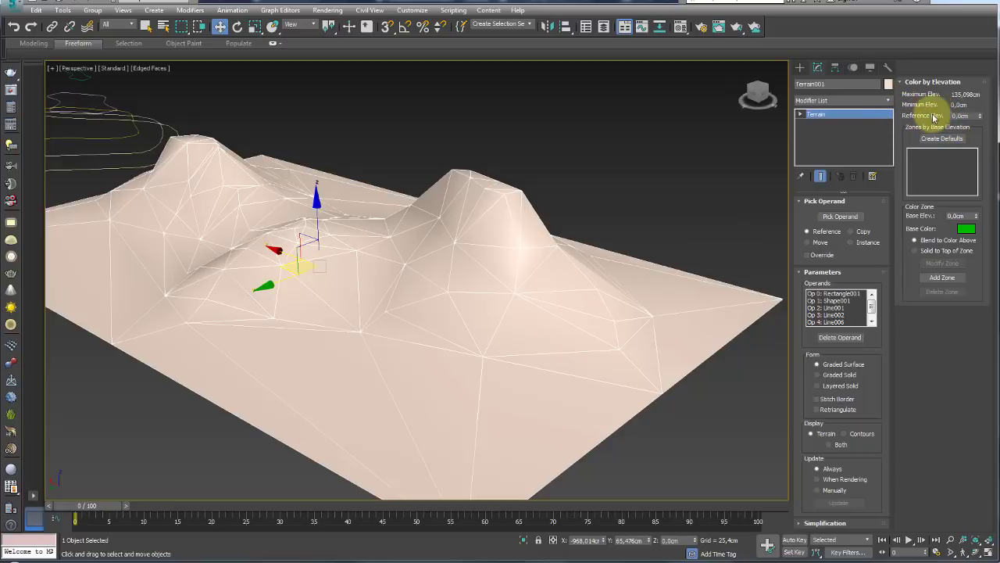
{"action": "left_click", "coordinate": [972, 115]}
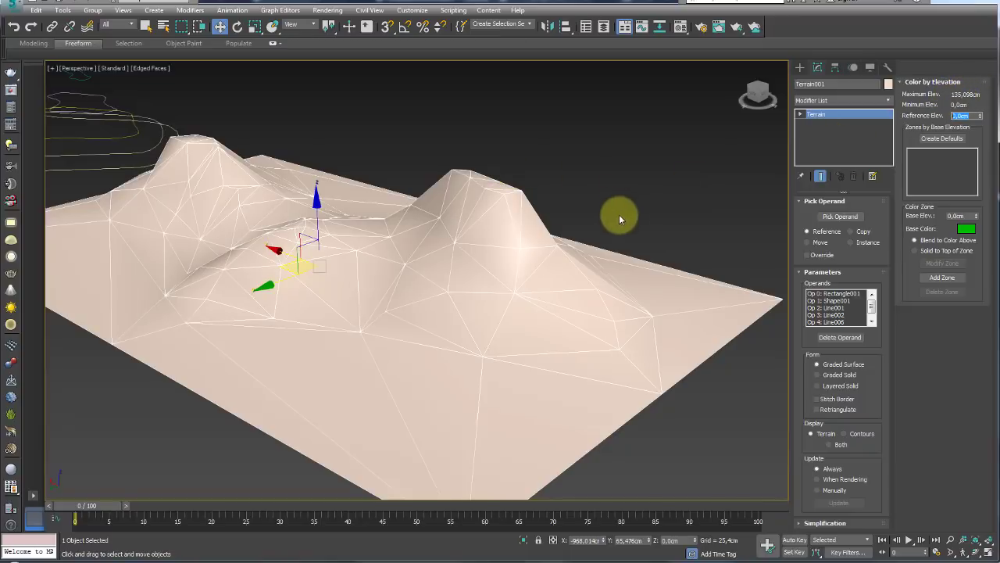
Step: Add a blue elevation colour zone at 0 cm
{"action": "middle_click_drag", "start_coordinate": [619, 214], "coordinate": [630, 213], "text": "alt"}
{"action": "left_click", "coordinate": [971, 116]}
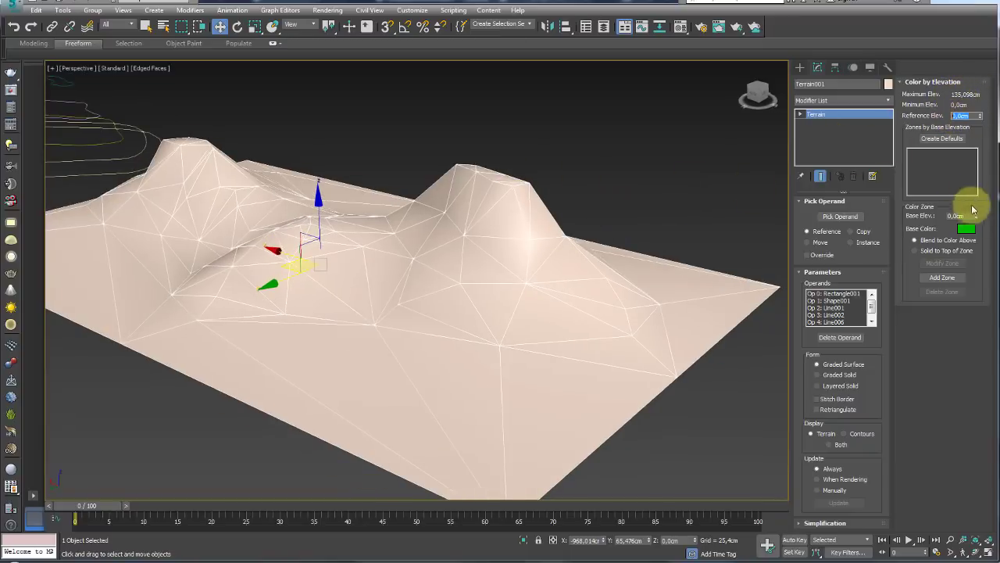
{"action": "left_click", "coordinate": [912, 212]}
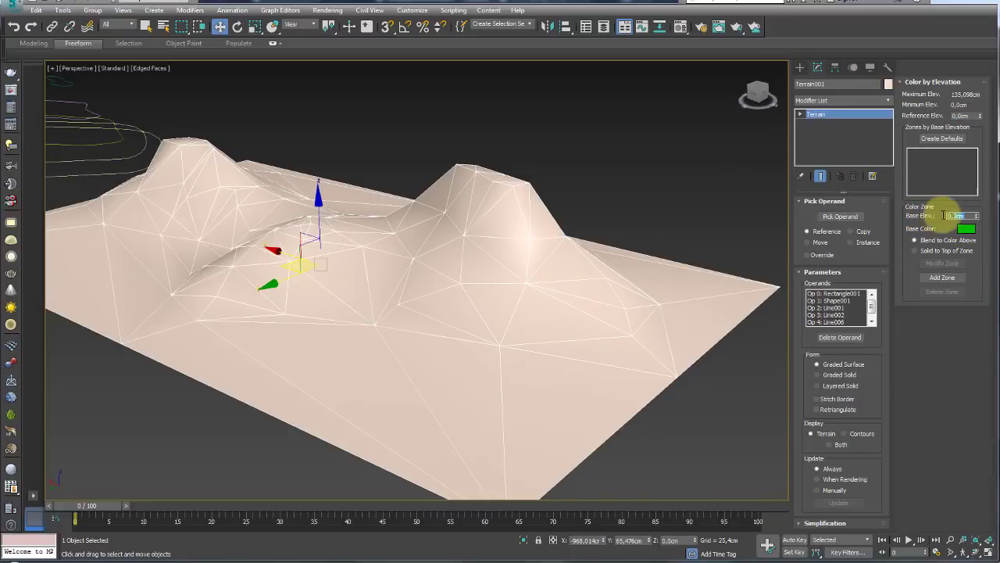
{"action": "left_click", "coordinate": [966, 228]}
{"action": "left_click_drag", "start_coordinate": [378, 104], "coordinate": [391, 110]}
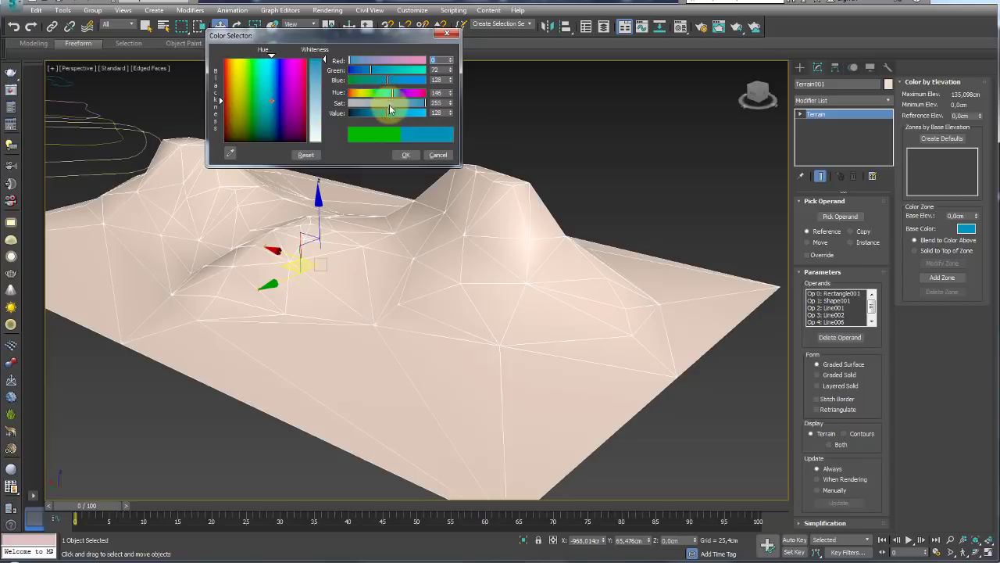
{"action": "left_click", "coordinate": [406, 155]}
{"action": "left_click", "coordinate": [949, 277]}
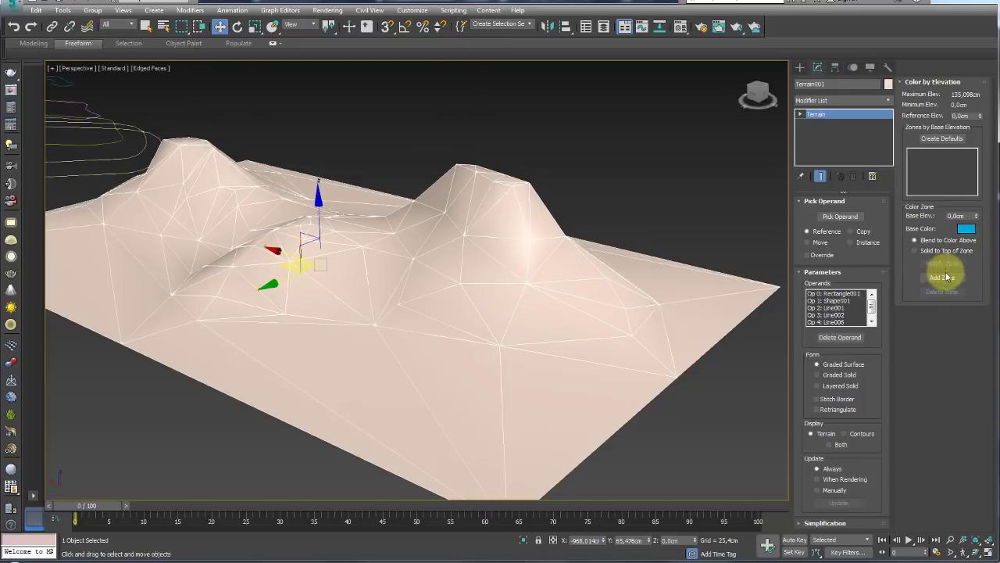
{"action": "mouse_move", "coordinate": [632, 319]}
{"action": "middle_mouse_down", "text": "alt"}
{"action": "mouse_move", "coordinate": [636, 362]}
{"action": "mouse_move", "coordinate": [641, 320]}
{"action": "mouse_move", "coordinate": [632, 321]}
{"action": "middle_mouse_up", "text": "alt"}
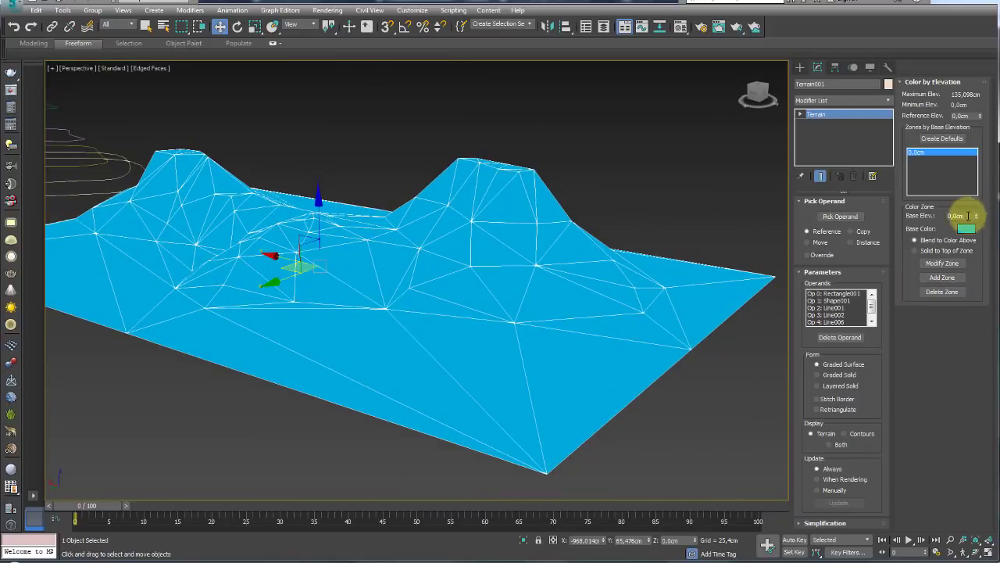
Step: Add a green elevation colour zone at 30 cm
{"action": "left_click_drag", "start_coordinate": [968, 216], "coordinate": [923, 217]}
{"action": "type", "text": "30"}
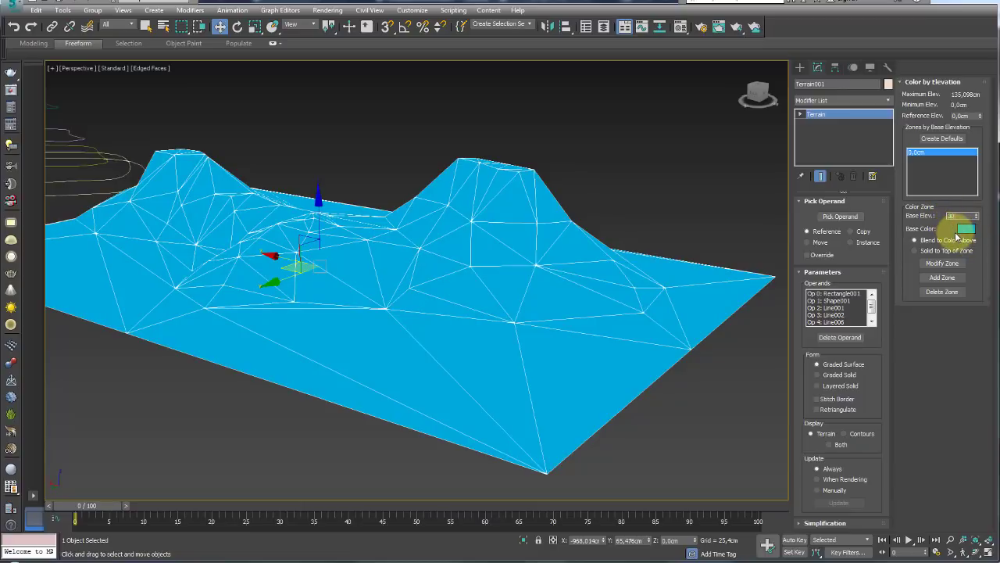
{"action": "left_click", "coordinate": [966, 229]}
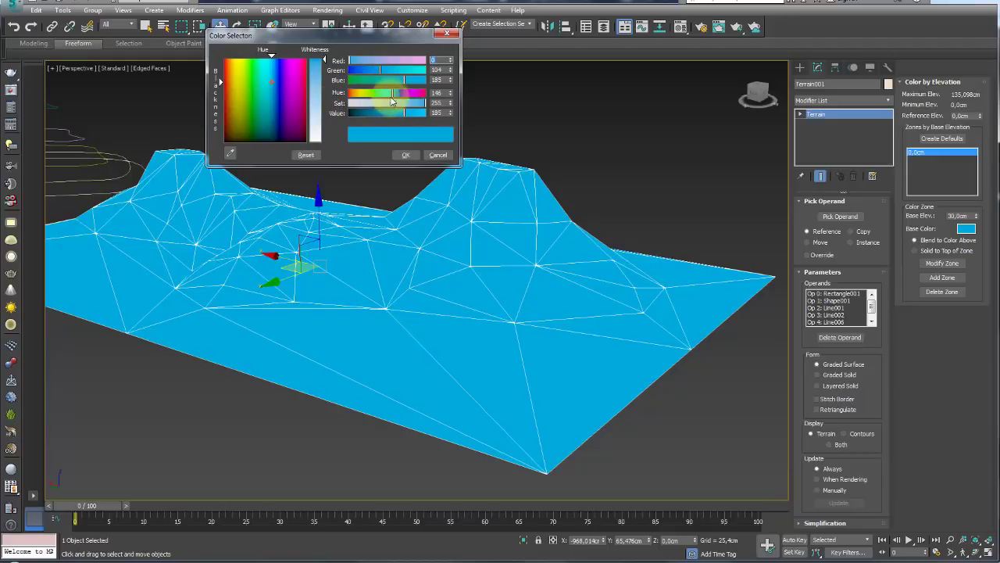
{"action": "left_click_drag", "start_coordinate": [392, 92], "coordinate": [373, 94]}
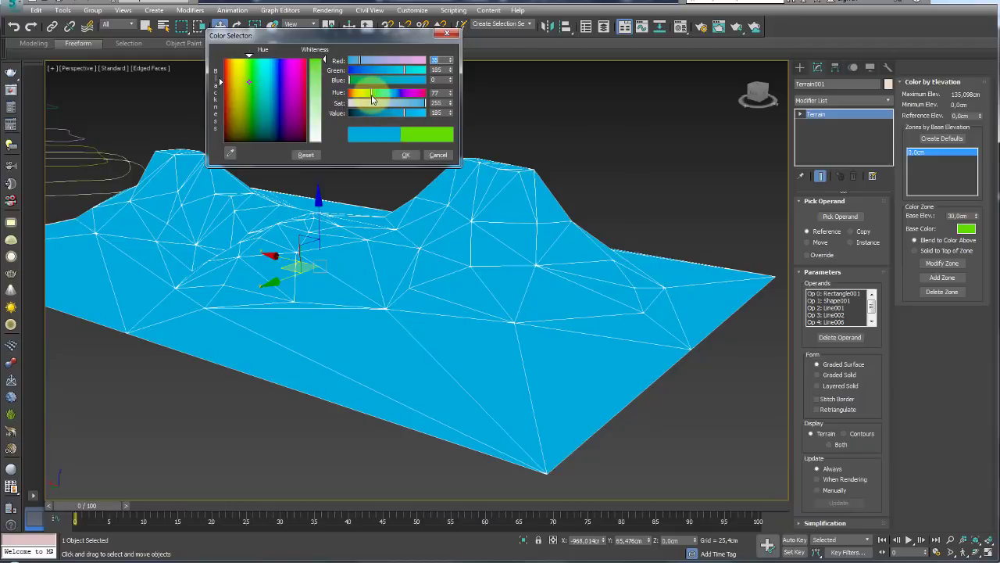
{"action": "left_click", "coordinate": [406, 154]}
{"action": "left_click", "coordinate": [941, 278]}
{"action": "mouse_move", "coordinate": [602, 306]}
{"action": "middle_mouse_down", "text": "alt"}
{"action": "mouse_move", "coordinate": [579, 317]}
{"action": "mouse_move", "coordinate": [571, 301]}
{"action": "mouse_move", "coordinate": [593, 309]}
{"action": "middle_mouse_up", "text": "alt"}
{"action": "type", "text": "60"}
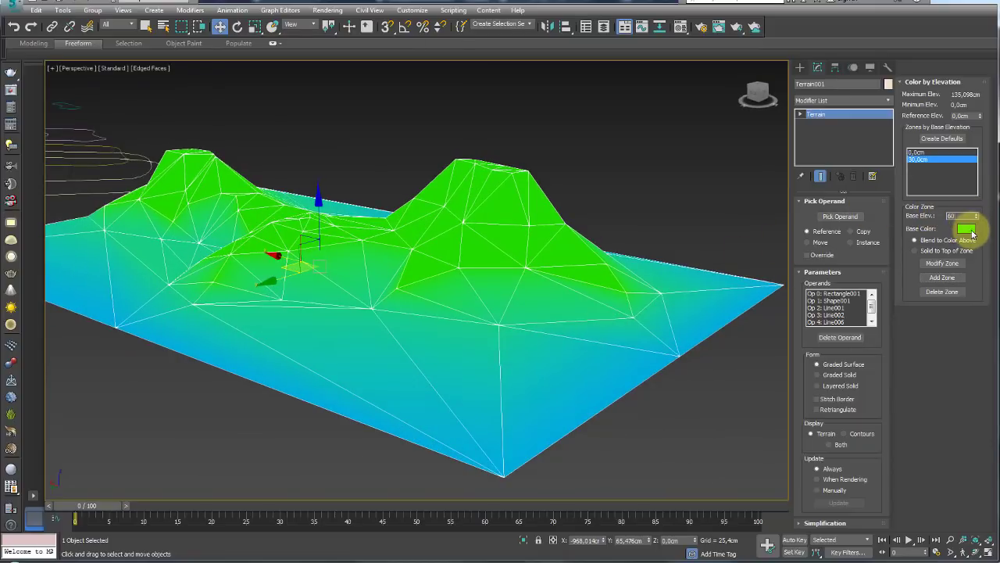
Step: Add a yellow elevation colour zone at 60 cm
{"action": "left_click", "coordinate": [969, 230]}
{"action": "left_click_drag", "start_coordinate": [374, 96], "coordinate": [362, 99]}
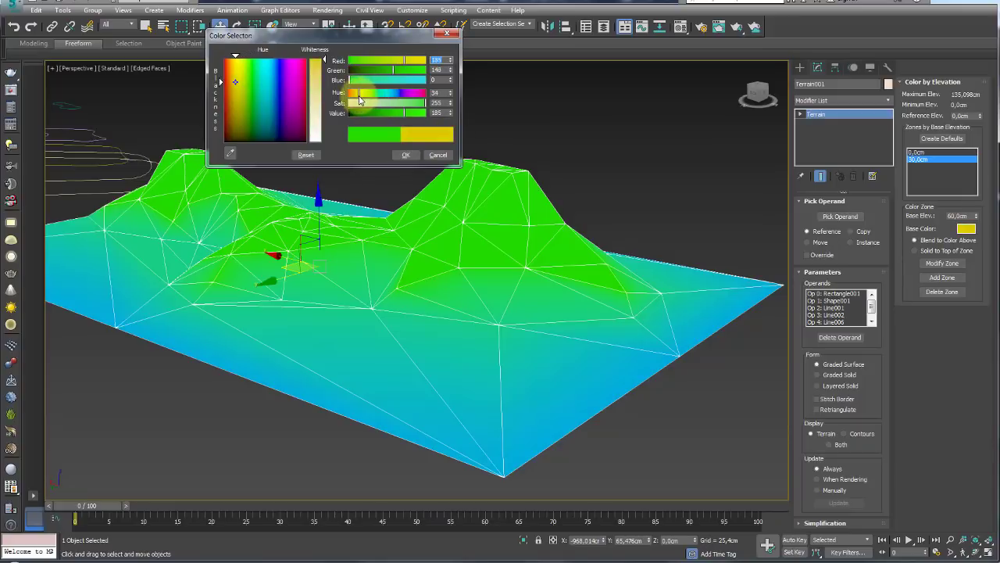
{"action": "left_click", "coordinate": [405, 154]}
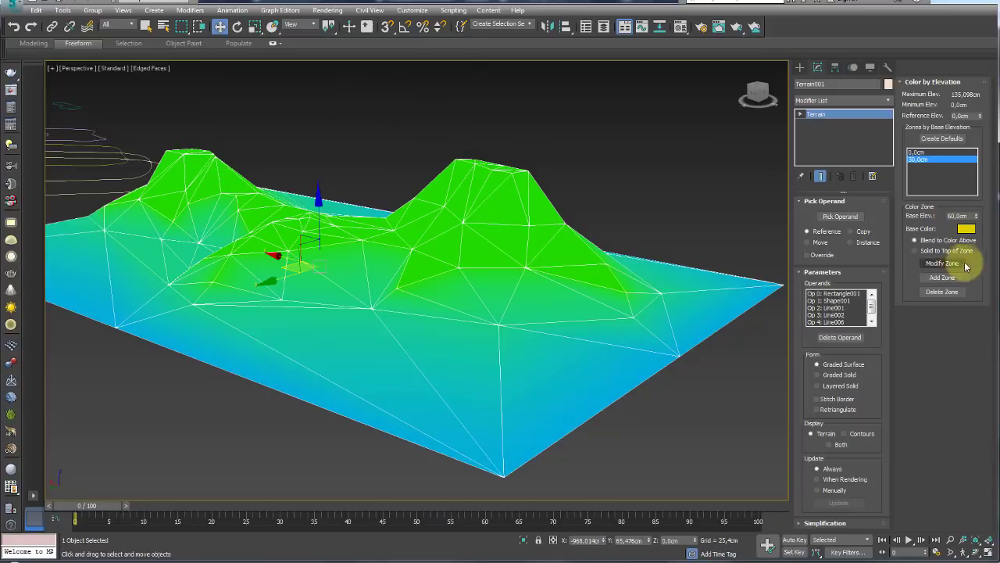
{"action": "left_click", "coordinate": [943, 278]}
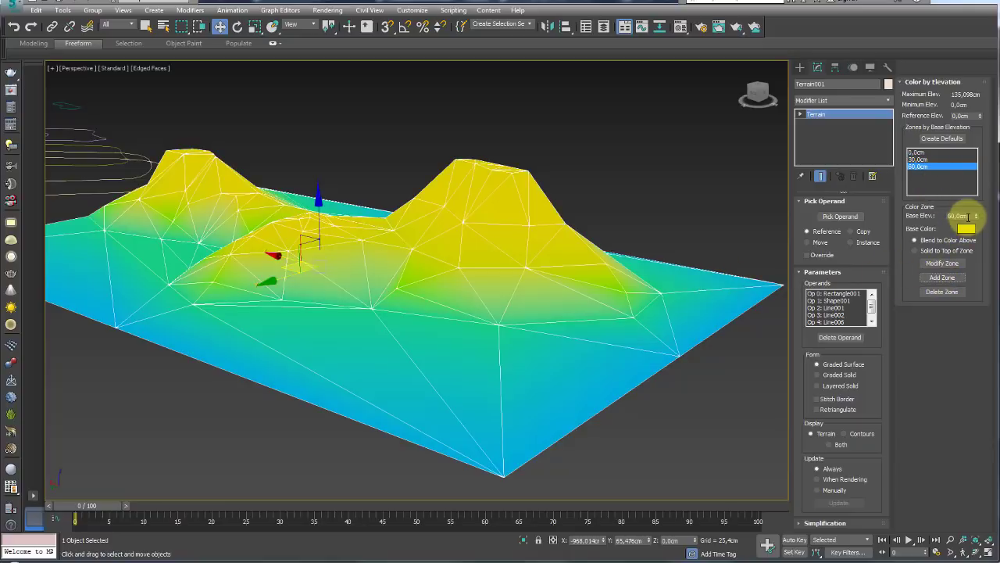
Step: Add a pure red elevation colour zone at 100 cm
{"action": "type", "text": "10"}
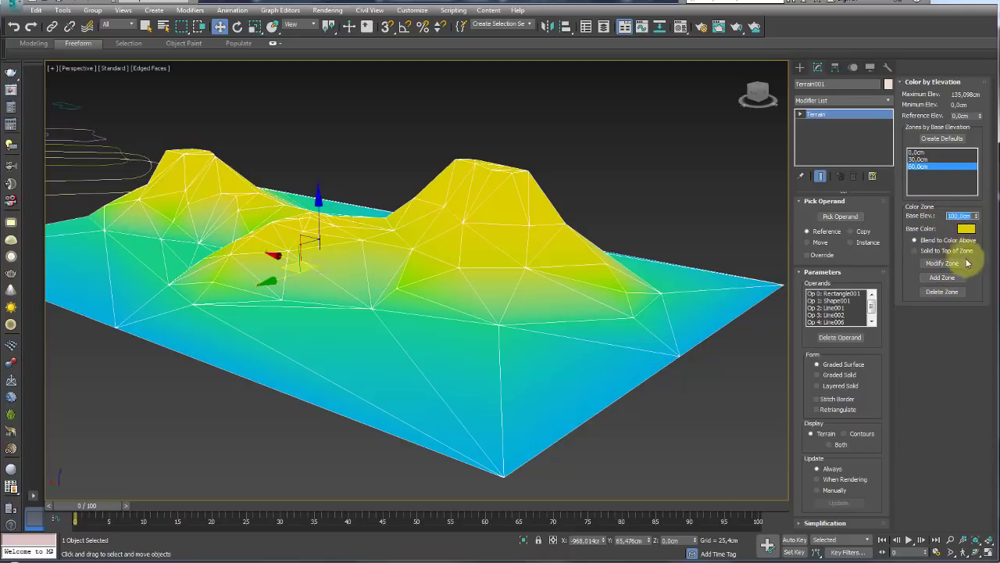
{"action": "left_click", "coordinate": [966, 229]}
{"action": "left_click_drag", "start_coordinate": [301, 83], "coordinate": [334, 66]}
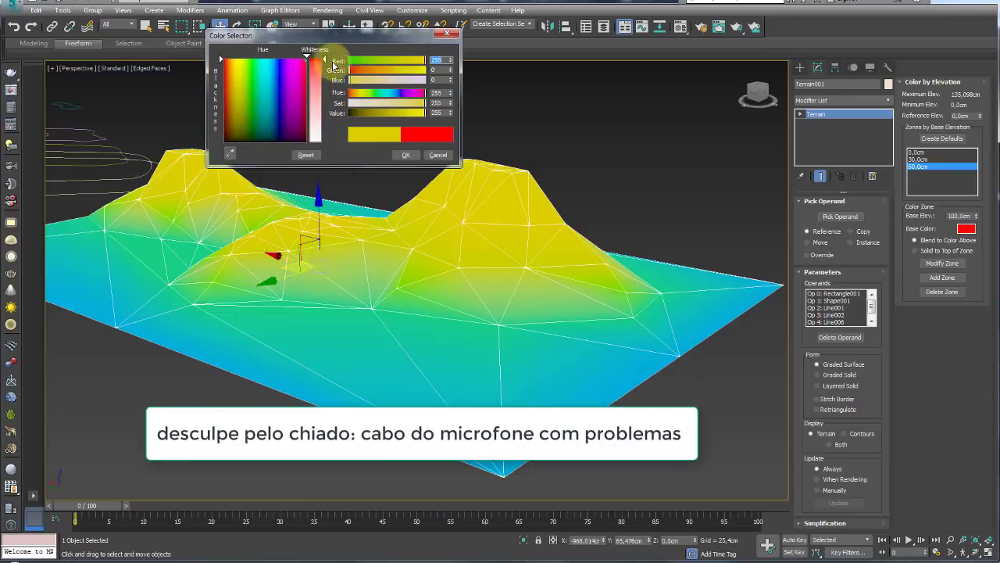
{"action": "left_click", "coordinate": [406, 155]}
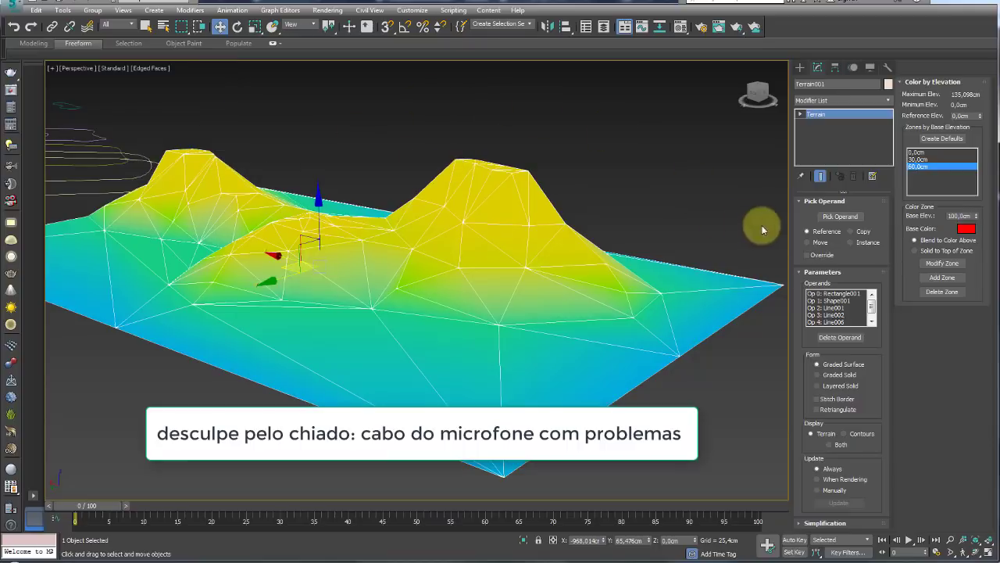
{"action": "left_click", "coordinate": [942, 279]}
Step: Inspect the coloured terrain with mesh edges hidden, then reselect it
{"action": "middle_click_drag", "start_coordinate": [532, 216], "coordinate": [623, 146], "text": "alt"}
{"action": "left_click", "coordinate": [626, 146]}
{"action": "mouse_move", "coordinate": [644, 215]}
{"action": "middle_mouse_down", "text": "alt"}
{"action": "mouse_move", "coordinate": [638, 250]}
{"action": "mouse_move", "coordinate": [592, 257]}
{"action": "middle_mouse_up", "text": "alt"}
{"action": "key", "text": "F4"}
{"action": "scroll", "coordinate": [592, 258], "scroll_direction": "up", "scroll_amount": 5}
{"action": "mouse_move", "coordinate": [589, 313]}
{"action": "middle_mouse_down", "text": "alt"}
{"action": "mouse_move", "coordinate": [592, 398]}
{"action": "mouse_move", "coordinate": [635, 304]}
{"action": "mouse_move", "coordinate": [609, 277]}
{"action": "middle_mouse_up", "text": "alt"}
{"action": "left_click", "coordinate": [610, 278]}
{"action": "mouse_move", "coordinate": [650, 324]}
{"action": "middle_mouse_down", "text": "alt"}
{"action": "mouse_move", "coordinate": [588, 311]}
{"action": "mouse_move", "coordinate": [566, 278]}
{"action": "middle_mouse_up", "text": "alt"}
Step: Turn on Edged Faces and give the terrain a TurboSmooth modifier with 2 iterations
{"action": "key", "text": "F4"}
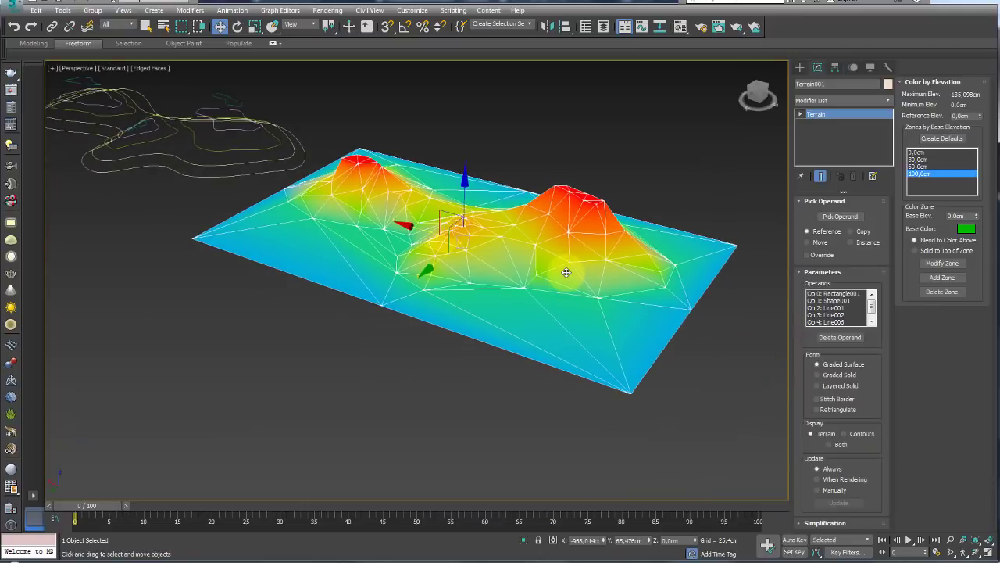
{"action": "key", "text": "ctrl+t"}
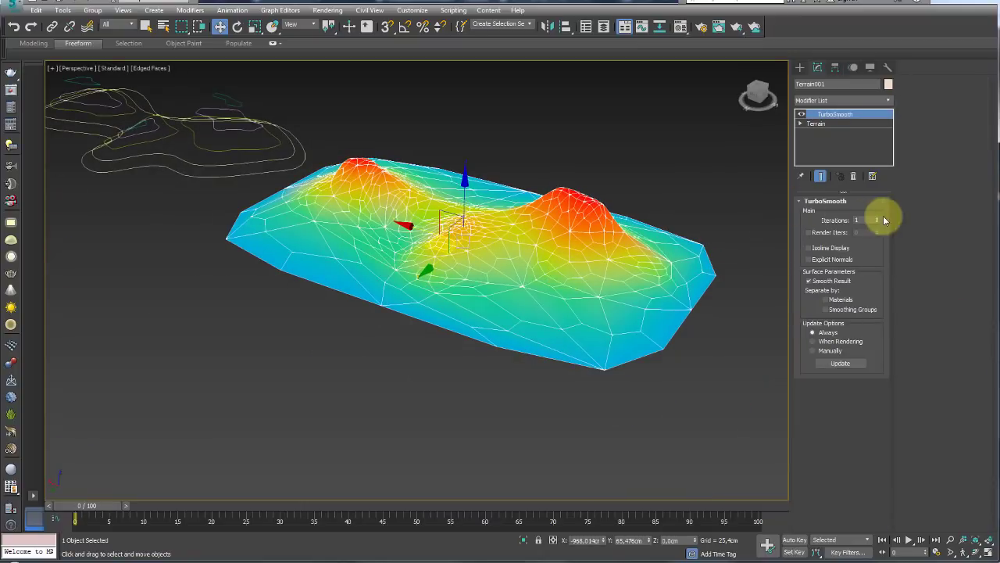
{"action": "left_click", "coordinate": [877, 219]}
Step: Inspect the smoothed terrain and contours from low side and top-down views
{"action": "left_click", "coordinate": [529, 172]}
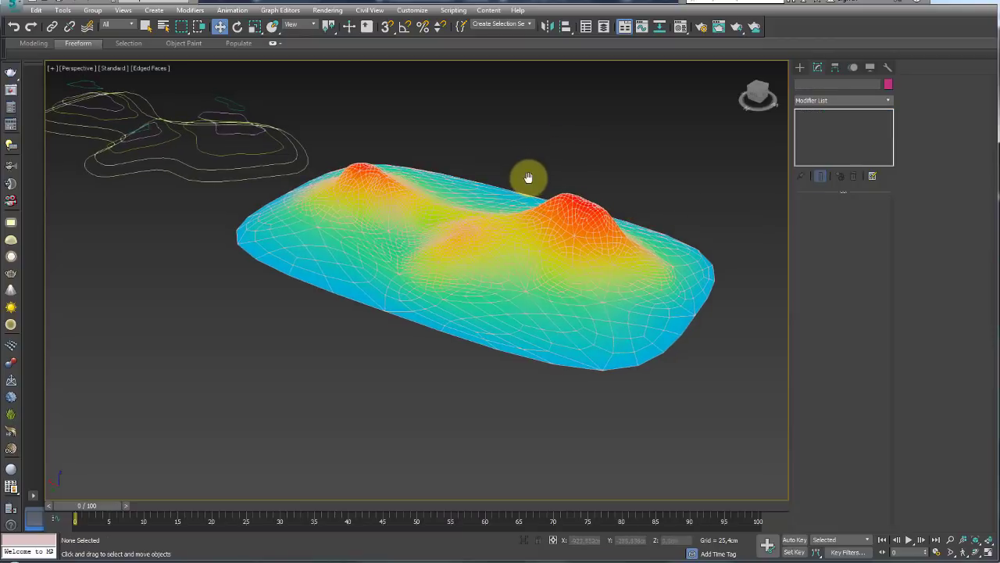
{"action": "scroll", "coordinate": [519, 234], "scroll_direction": "down", "scroll_amount": 4}
{"action": "scroll", "coordinate": [519, 237], "scroll_direction": "up", "scroll_amount": 3}
{"action": "left_click", "coordinate": [509, 272]}
{"action": "scroll", "coordinate": [509, 273], "scroll_direction": "up", "scroll_amount": 2}
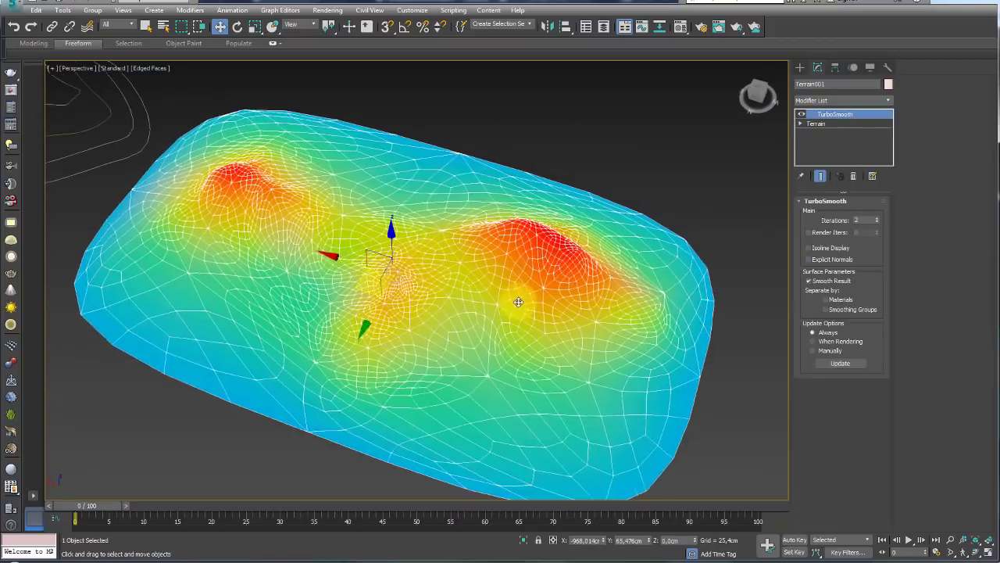
{"action": "middle_click_drag", "start_coordinate": [518, 301], "coordinate": [516, 249], "text": "alt"}
{"action": "left_click", "coordinate": [820, 177]}
{"action": "left_click", "coordinate": [613, 160]}
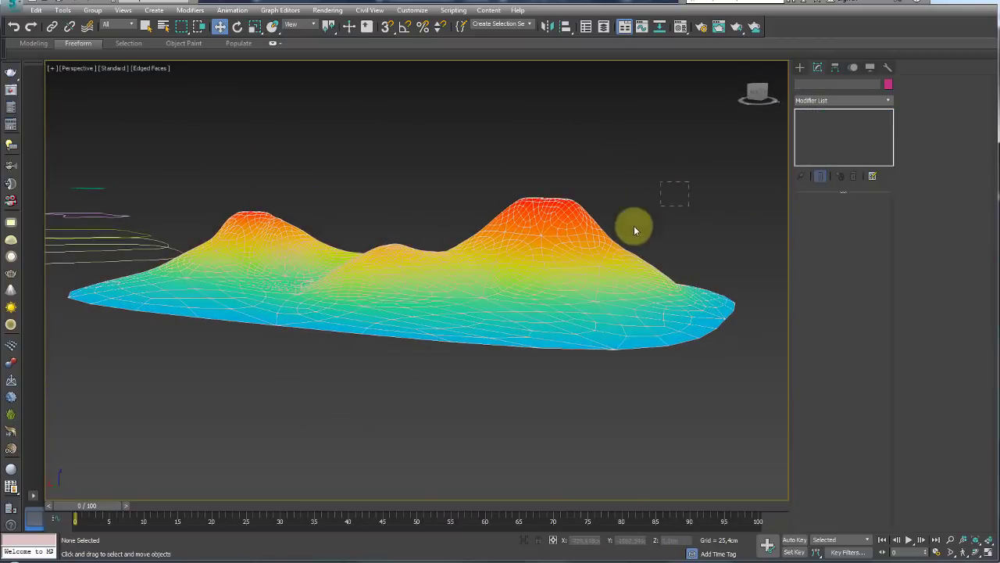
{"action": "left_click", "coordinate": [476, 284]}
{"action": "mouse_move", "coordinate": [476, 284]}
{"action": "middle_mouse_down", "text": "alt"}
{"action": "mouse_move", "coordinate": [508, 320]}
{"action": "mouse_move", "coordinate": [494, 376]}
{"action": "mouse_move", "coordinate": [424, 384]}
{"action": "mouse_move", "coordinate": [420, 307]}
{"action": "mouse_move", "coordinate": [476, 289]}
{"action": "middle_mouse_up", "text": "alt"}
{"action": "scroll", "coordinate": [497, 255], "scroll_direction": "down", "scroll_amount": 3}
{"action": "mouse_move", "coordinate": [497, 255]}
{"action": "middle_mouse_down", "text": "alt"}
{"action": "mouse_move", "coordinate": [479, 324]}
{"action": "mouse_move", "coordinate": [431, 315]}
{"action": "mouse_move", "coordinate": [437, 250]}
{"action": "mouse_move", "coordinate": [422, 211]}
{"action": "mouse_move", "coordinate": [442, 183]}
{"action": "middle_mouse_up", "text": "alt"}
Step: Delete the TurboSmooth modifier so the terrain returns to its faceted mesh
{"action": "left_click", "coordinate": [853, 176]}
{"action": "middle_click_drag", "start_coordinate": [748, 200], "coordinate": [425, 206], "text": "alt"}
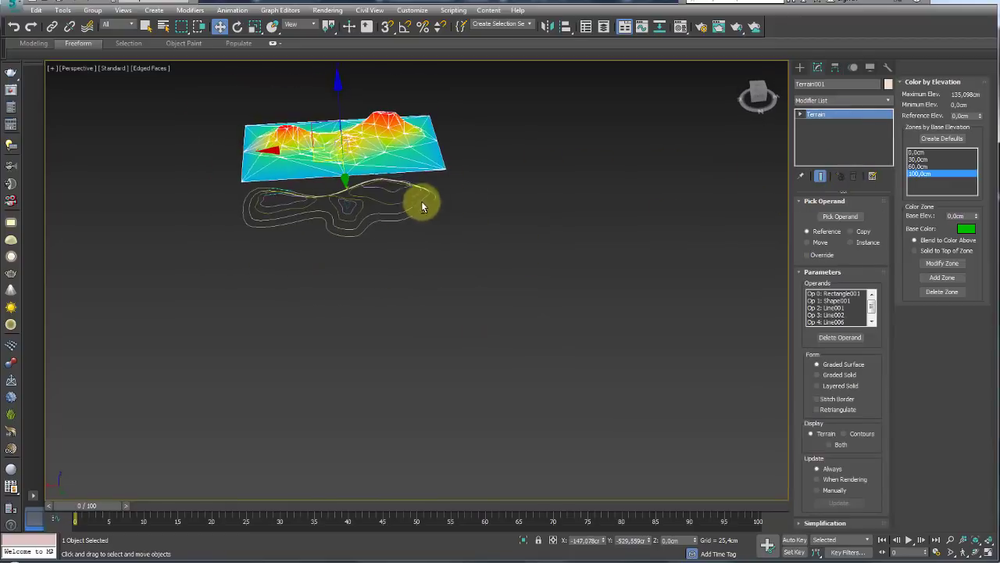
{"action": "scroll", "coordinate": [511, 272], "scroll_direction": "up", "scroll_amount": 2}
Step: On contour line Line006, move inner Spline 3 up in Z, then exit sub-object mode
{"action": "left_click", "coordinate": [486, 228]}
{"action": "mouse_move", "coordinate": [513, 232]}
{"action": "middle_mouse_down", "text": "alt"}
{"action": "mouse_move", "coordinate": [379, 200]}
{"action": "mouse_move", "coordinate": [692, 241]}
{"action": "middle_mouse_up", "text": "alt"}
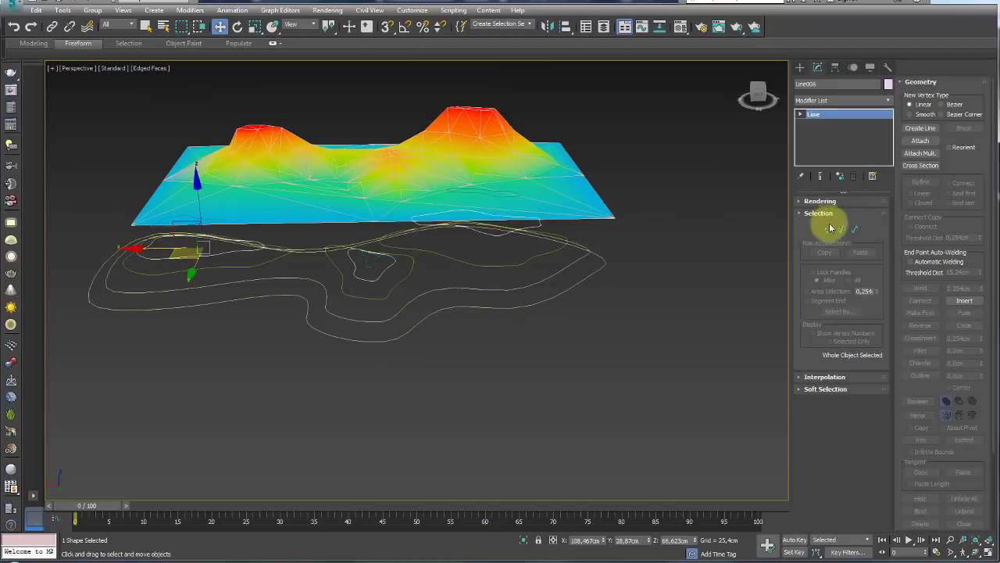
{"action": "left_click", "coordinate": [856, 231]}
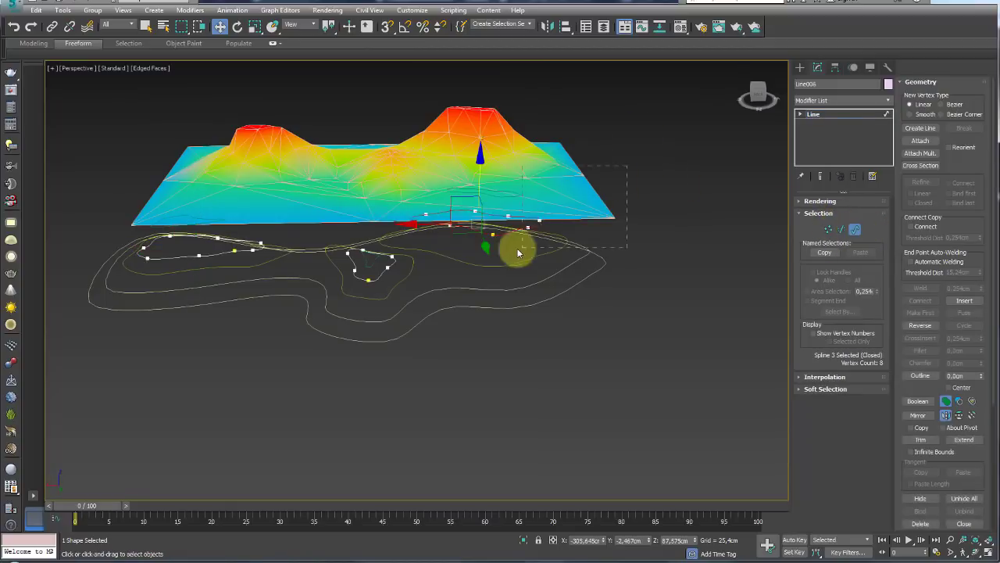
{"action": "middle_click_drag", "start_coordinate": [517, 248], "coordinate": [500, 214], "text": "alt"}
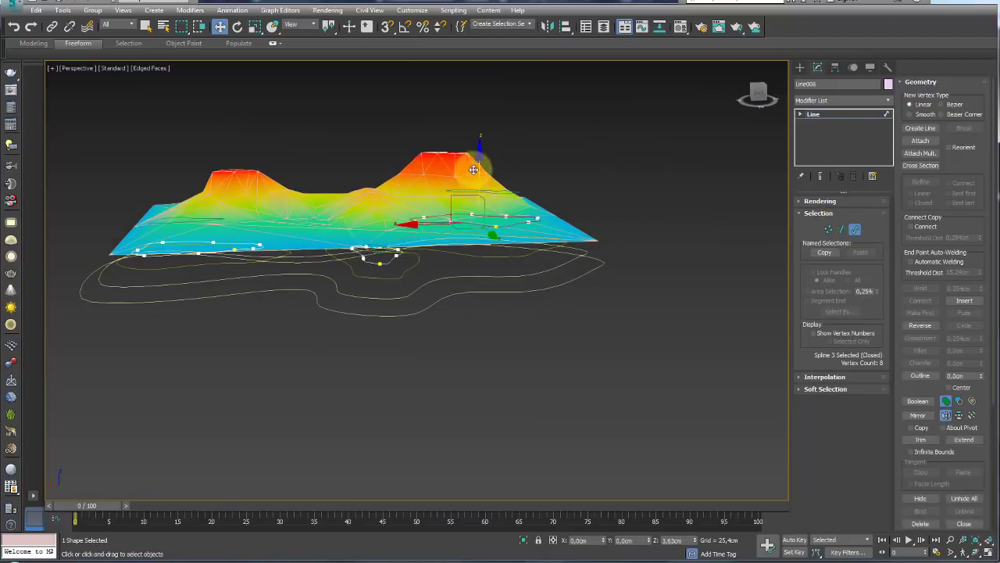
{"action": "left_click_drag", "start_coordinate": [481, 171], "coordinate": [528, 188]}
{"action": "middle_click_drag", "start_coordinate": [528, 186], "coordinate": [516, 217], "text": "alt"}
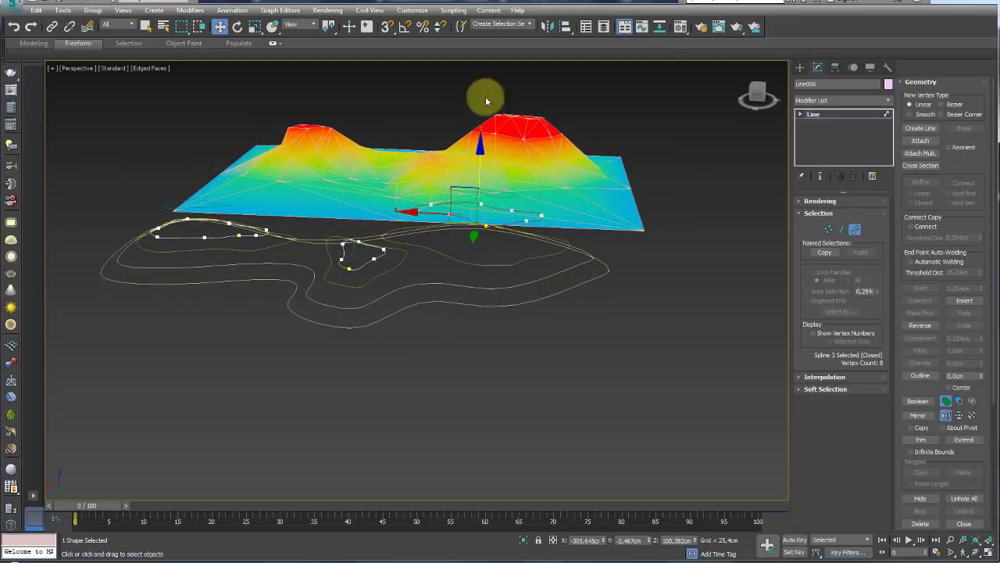
{"action": "left_click", "coordinate": [810, 115]}
Step: Select the terrain together with all contour lines and frame them from above
{"action": "left_click_drag", "start_coordinate": [286, 319], "coordinate": [458, 231]}
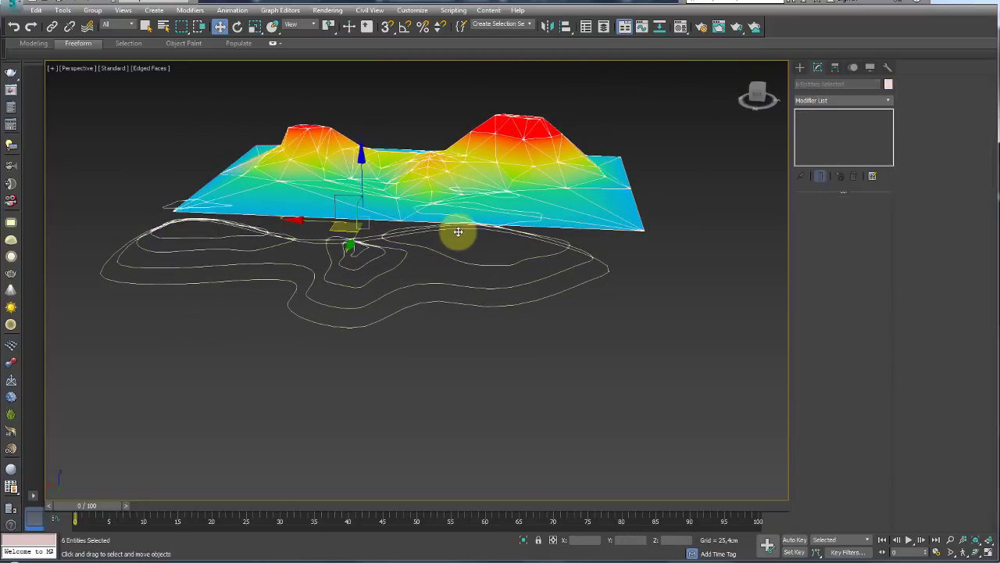
{"action": "middle_click_drag", "start_coordinate": [463, 231], "coordinate": [384, 284], "text": "alt"}
{"action": "mouse_move", "coordinate": [437, 257]}
{"action": "middle_mouse_down", "text": "alt"}
{"action": "mouse_move", "coordinate": [313, 295]}
{"action": "mouse_move", "coordinate": [311, 306]}
{"action": "mouse_move", "coordinate": [224, 279]}
{"action": "mouse_move", "coordinate": [200, 235]}
{"action": "middle_mouse_up", "text": "alt"}
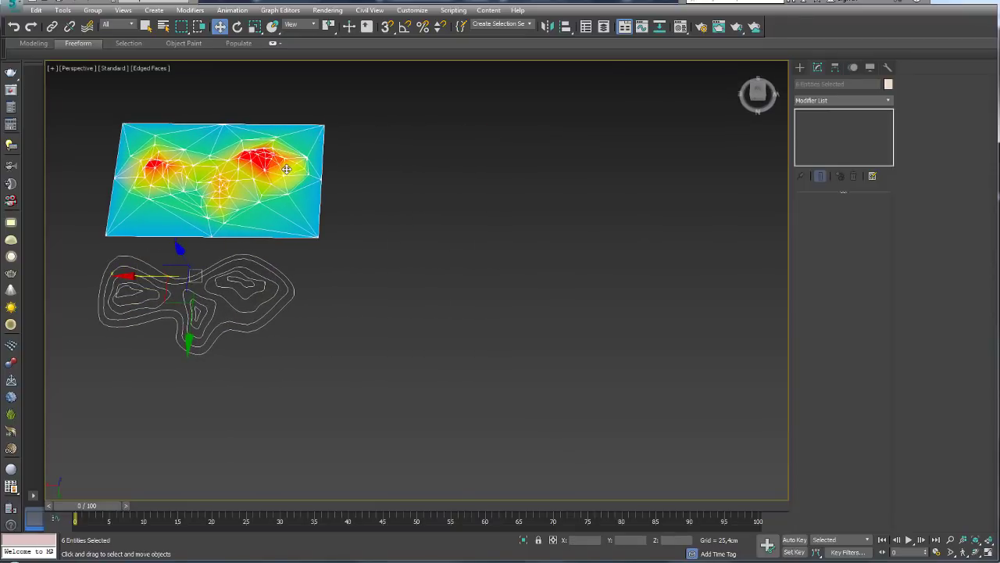
{"action": "mouse_move", "coordinate": [458, 179]}
{"action": "middle_mouse_down"}
{"action": "mouse_move", "coordinate": [424, 241]}
{"action": "mouse_move", "coordinate": [425, 230]}
{"action": "mouse_move", "coordinate": [444, 225]}
{"action": "middle_mouse_up"}
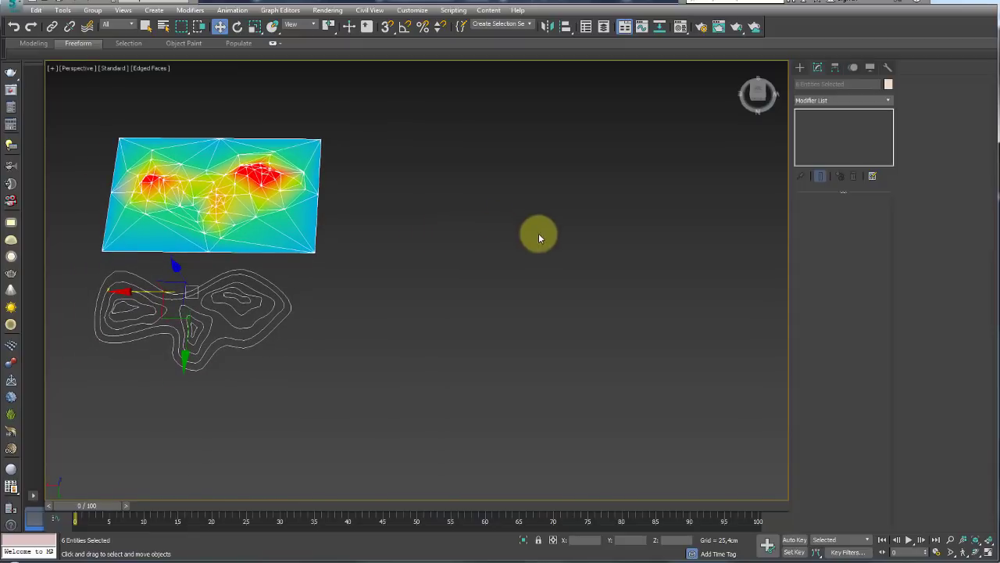
{"action": "middle_click_drag", "start_coordinate": [538, 232], "coordinate": [486, 258]}
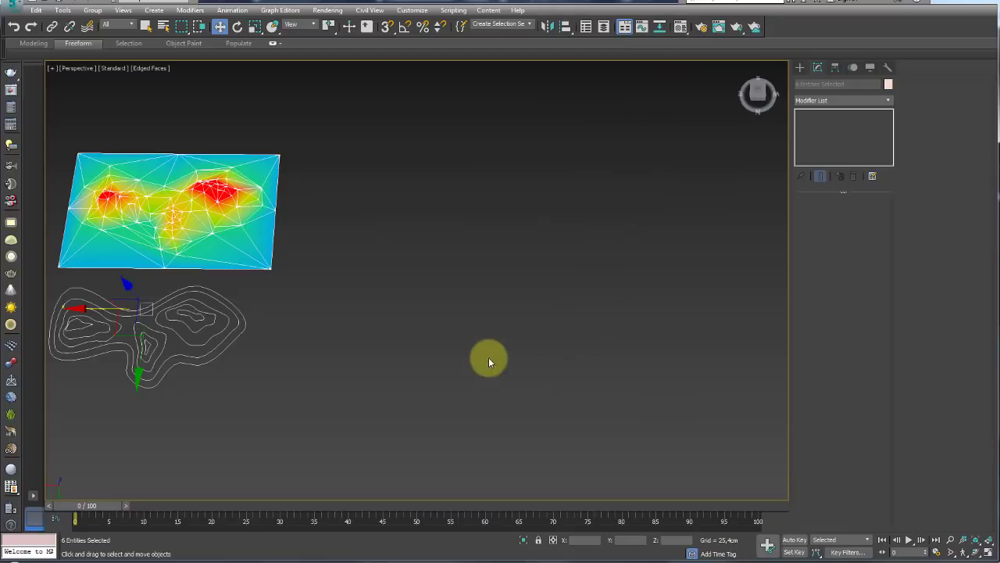
Step: Create a Standard Primitives sphere at the viewport centre
{"action": "left_click", "coordinate": [799, 67]}
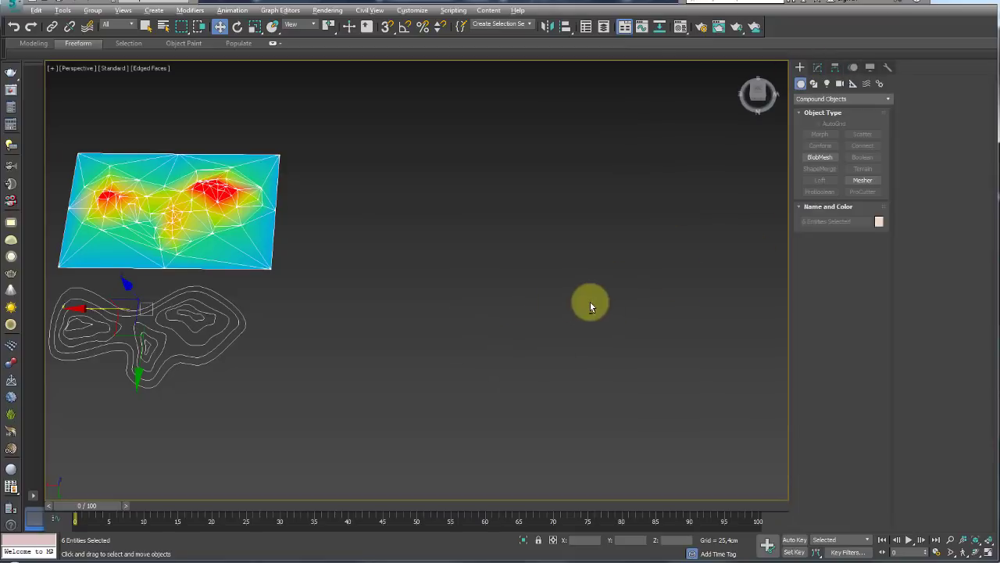
{"action": "mouse_move", "coordinate": [590, 302]}
{"action": "middle_mouse_down", "text": "alt"}
{"action": "mouse_move", "coordinate": [704, 196]}
{"action": "mouse_move", "coordinate": [612, 221]}
{"action": "middle_mouse_up", "text": "alt"}
{"action": "left_click", "coordinate": [817, 99]}
{"action": "left_click", "coordinate": [827, 111]}
{"action": "left_click", "coordinate": [820, 147]}
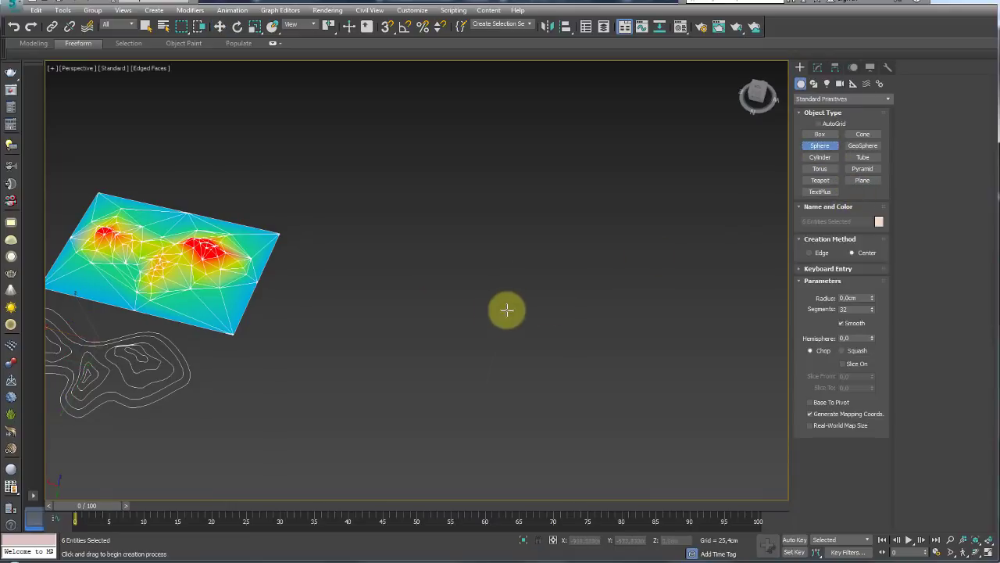
{"action": "left_click_drag", "start_coordinate": [509, 310], "coordinate": [542, 351]}
{"action": "middle_click_drag", "start_coordinate": [542, 351], "coordinate": [542, 297], "text": "alt"}
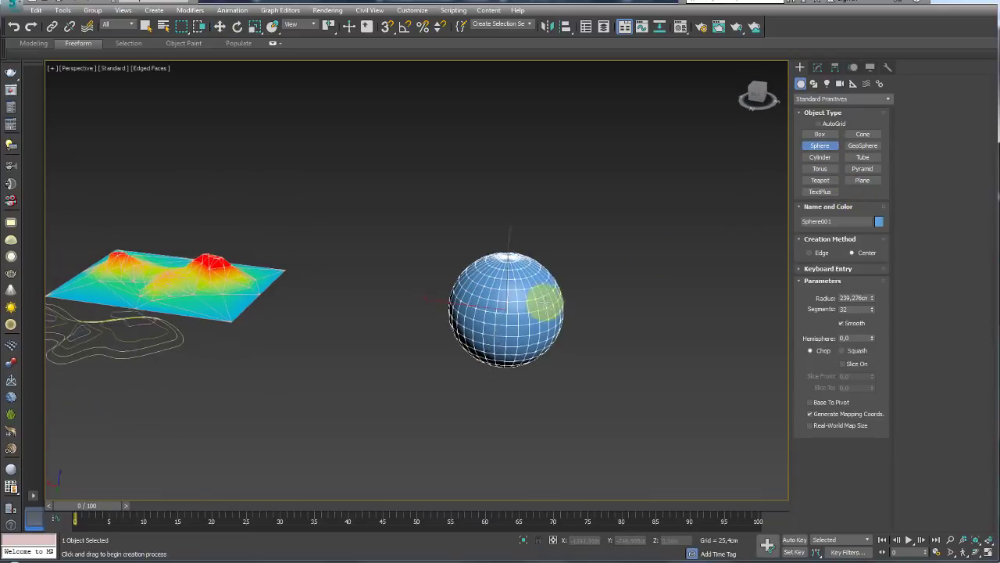
Step: Apply the first grey sample material to the sphere, zoom to it, and bring up the topography image folder
{"action": "left_click", "coordinate": [682, 29]}
{"action": "left_click_drag", "start_coordinate": [700, 91], "coordinate": [545, 334]}
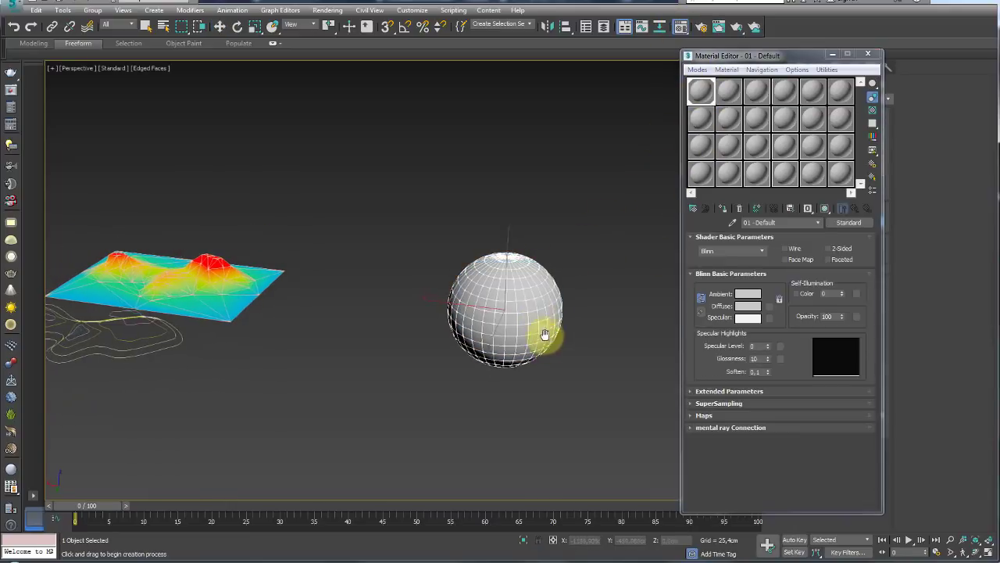
{"action": "key", "text": "z"}
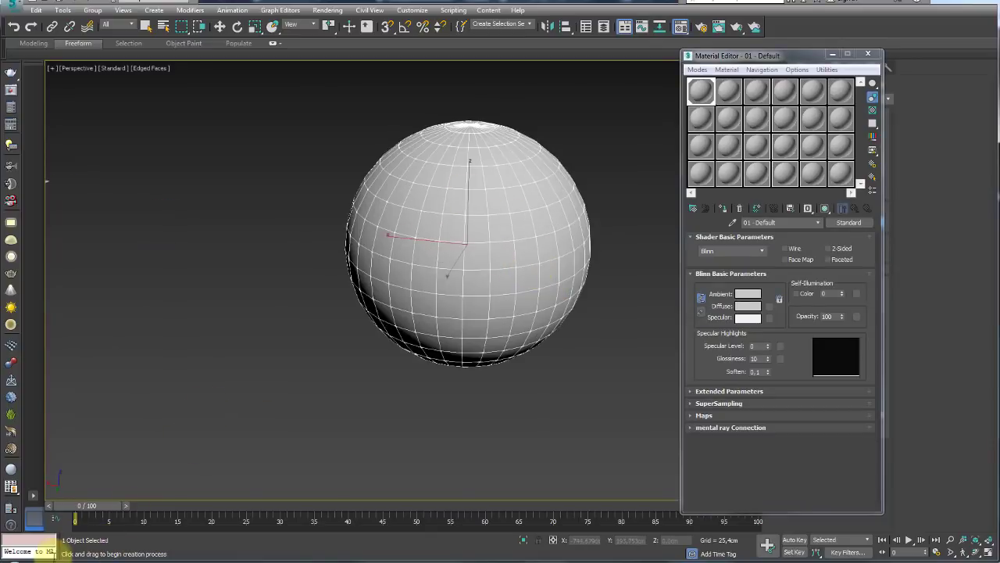
{"action": "key", "text": "alt+Tab"}
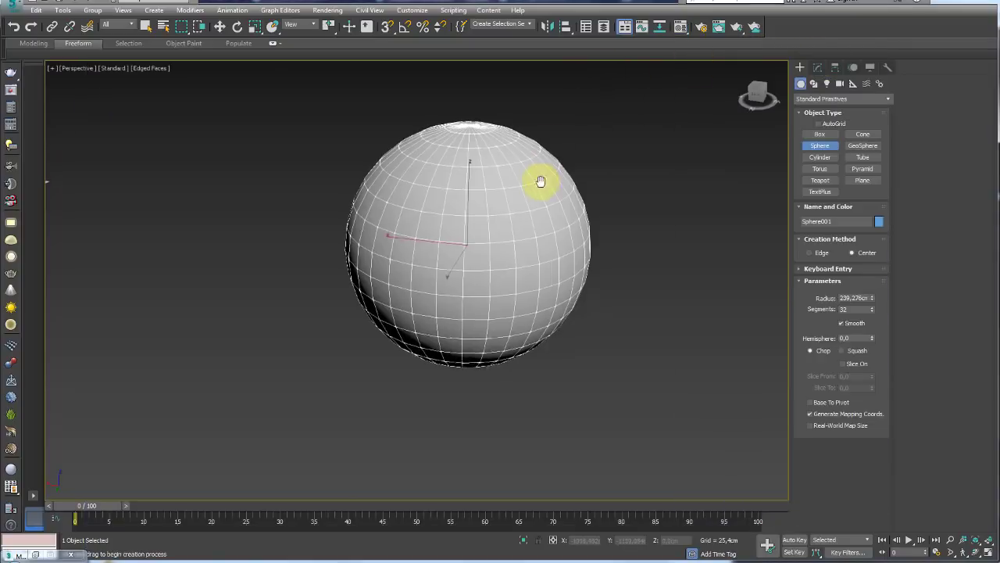
{"action": "key", "text": "alt+Tab"}
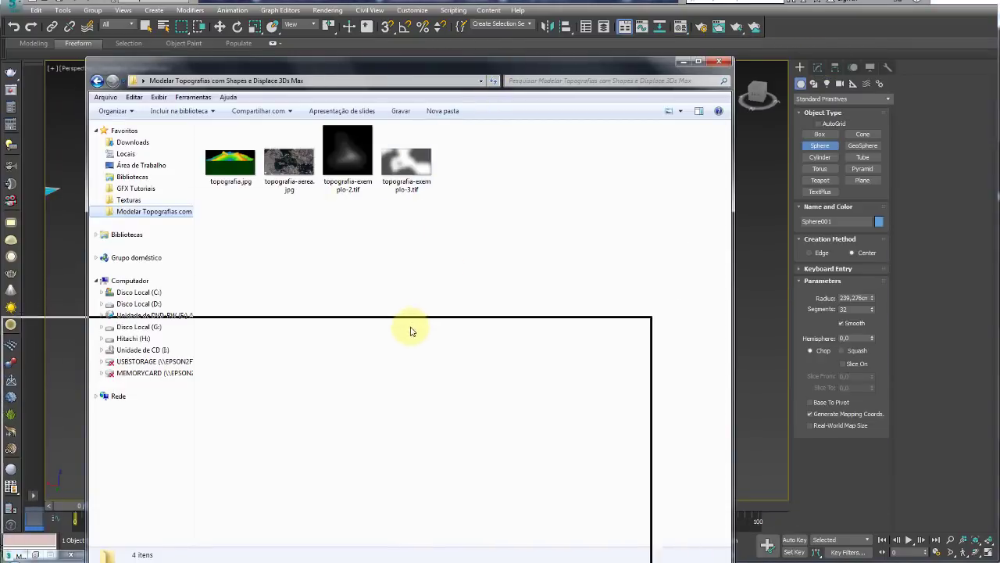
Step: Drop topografia-exemplo-3.tif onto the sphere and load its material into the Material Editor
{"action": "left_click_drag", "start_coordinate": [437, 63], "coordinate": [375, 323]}
{"action": "mouse_move", "coordinate": [323, 418]}
{"action": "left_mouse_down"}
{"action": "mouse_move", "coordinate": [486, 250]}
{"action": "mouse_move", "coordinate": [563, 234]}
{"action": "left_mouse_up"}
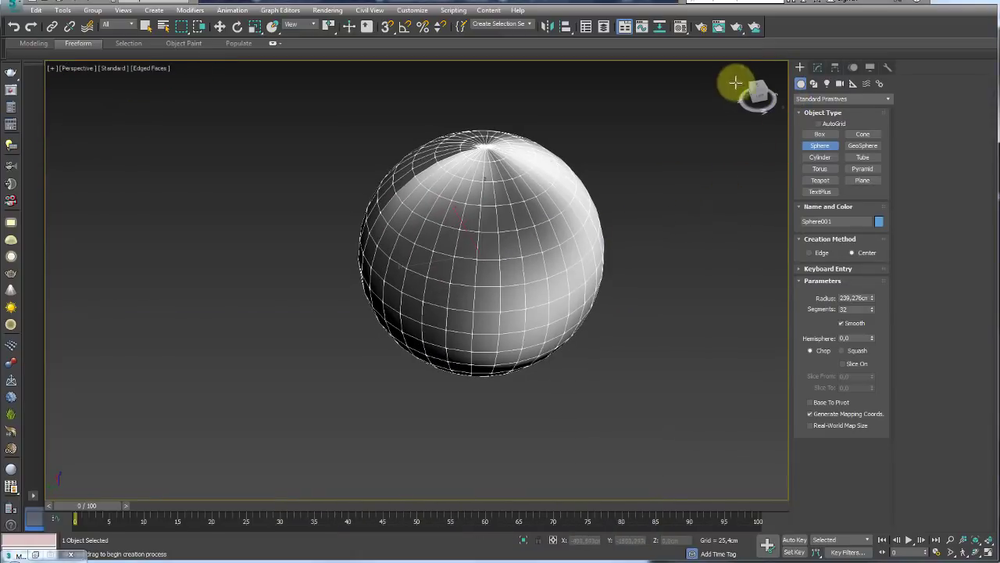
{"action": "left_click", "coordinate": [681, 30]}
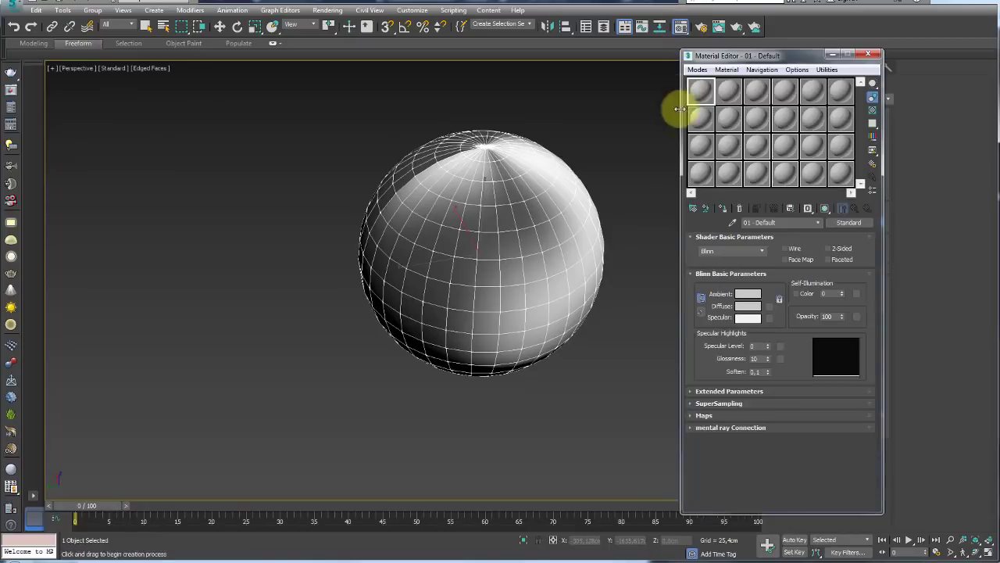
{"action": "left_click", "coordinate": [723, 416]}
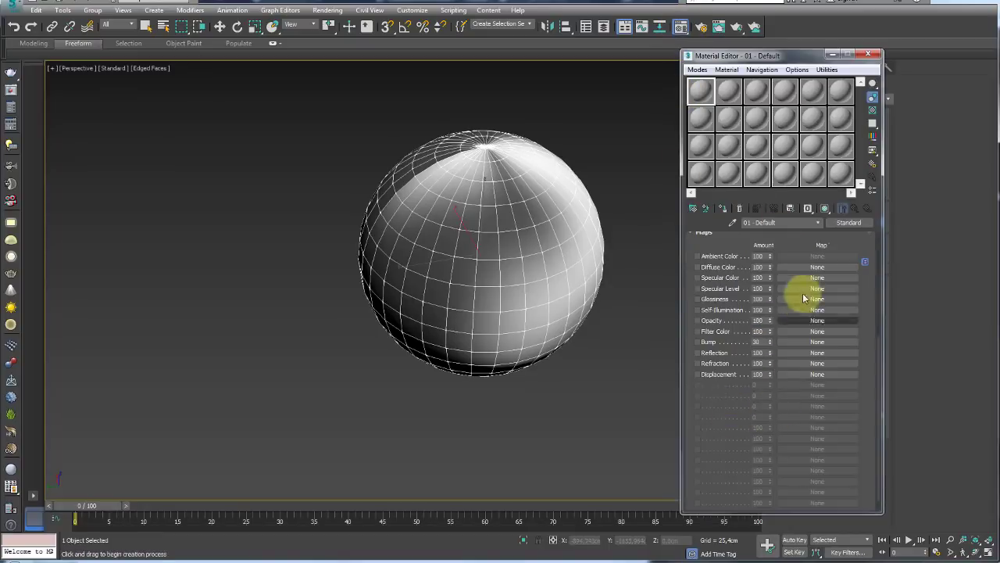
{"action": "left_click", "coordinate": [733, 222]}
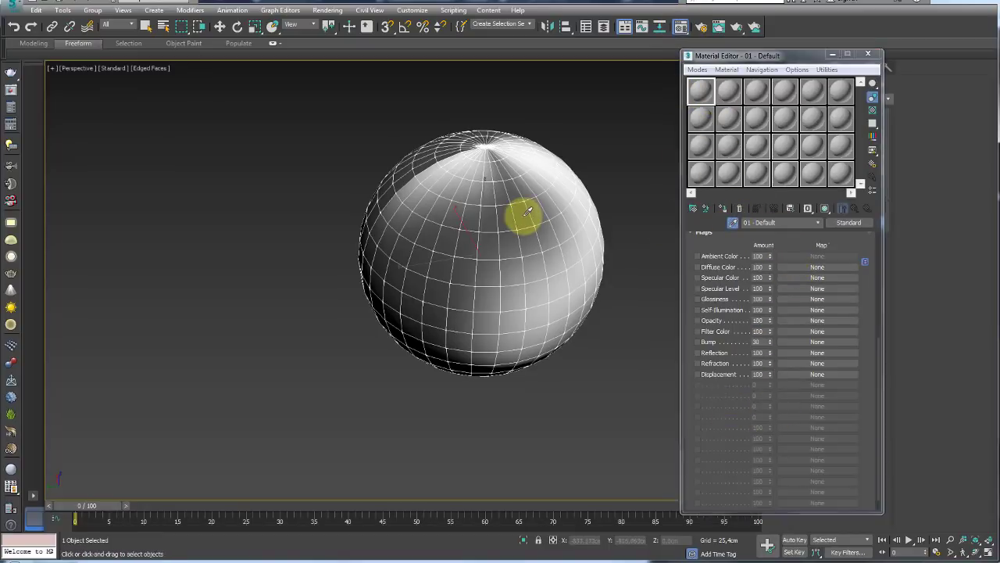
{"action": "left_click", "coordinate": [494, 210]}
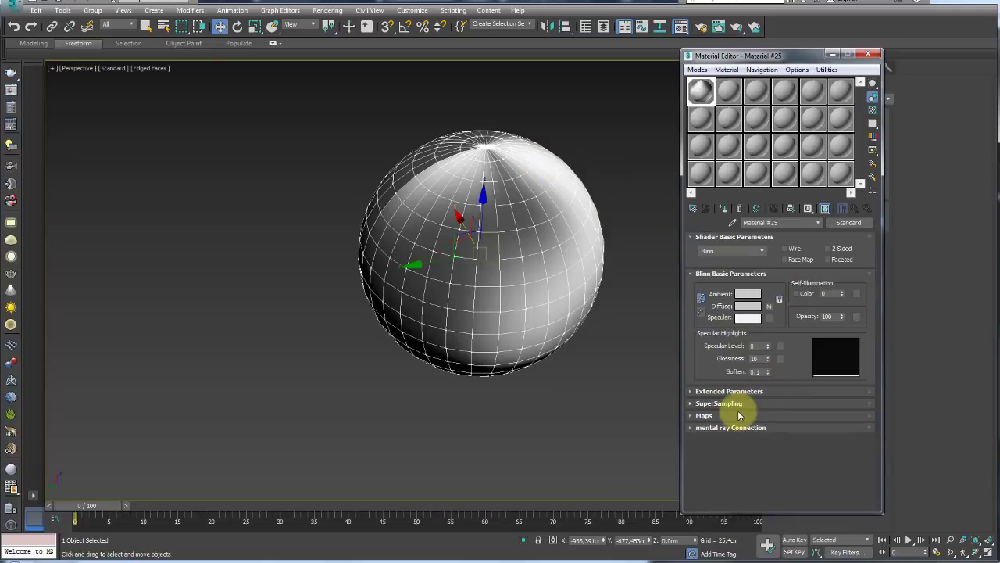
Step: Copy the Diffuse map into the Displacement slot as a Copy
{"action": "left_click", "coordinate": [727, 415]}
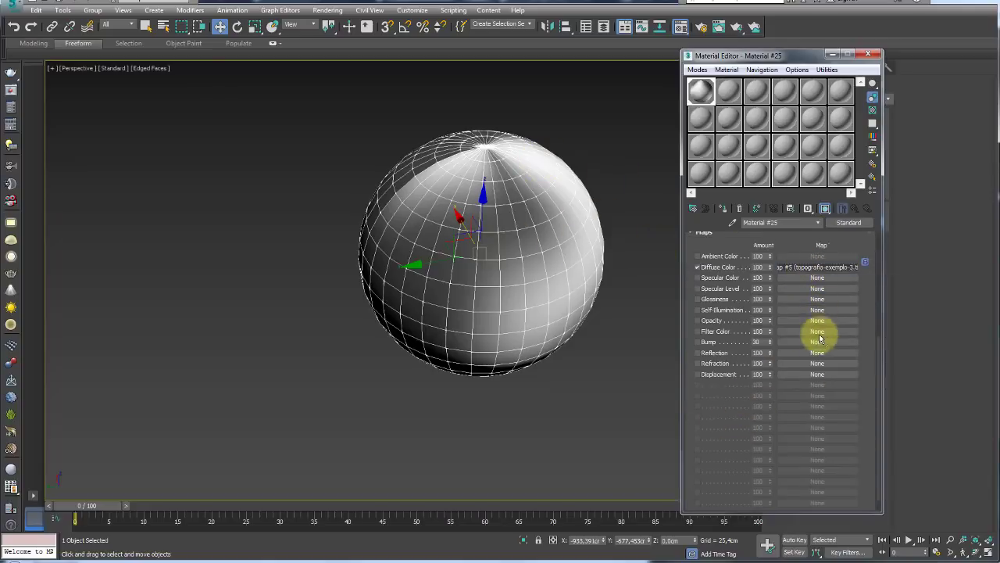
{"action": "left_click_drag", "start_coordinate": [810, 380], "coordinate": [811, 376]}
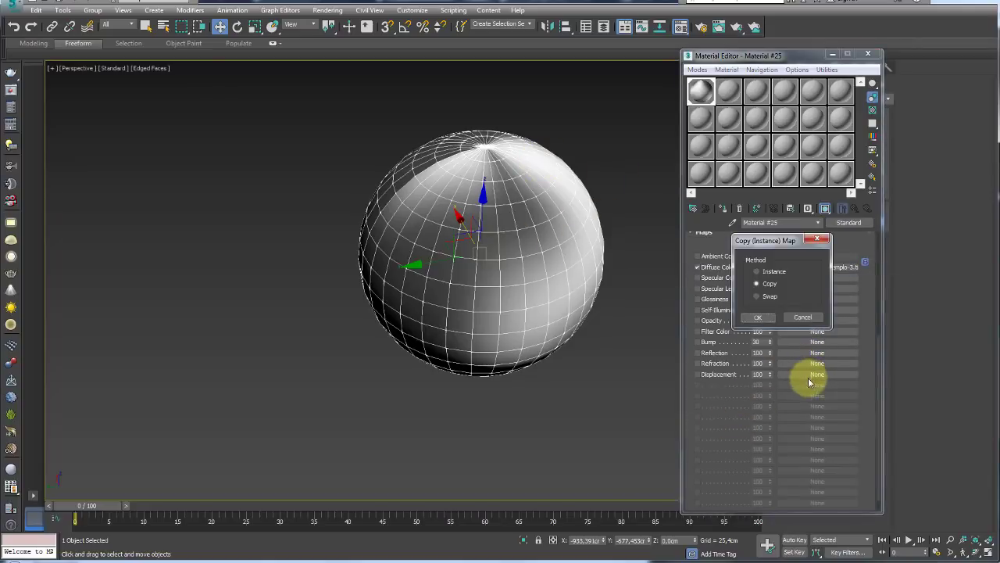
{"action": "left_click", "coordinate": [759, 319]}
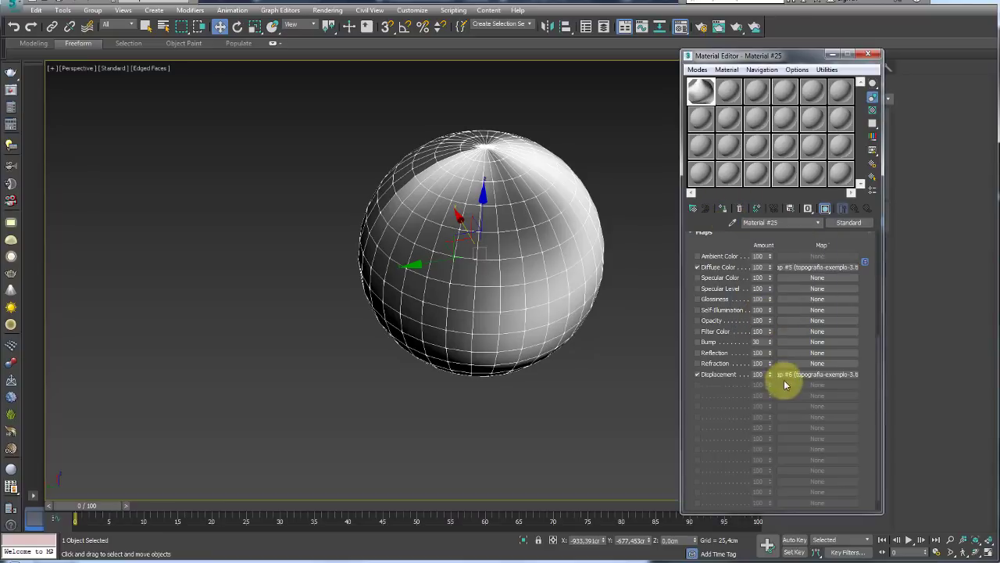
Step: Turn off the Diffuse Color map and test-render the sphere, which comes out plain white
{"action": "left_click", "coordinate": [697, 270]}
{"action": "middle_click_drag", "start_coordinate": [642, 280], "coordinate": [558, 291]}
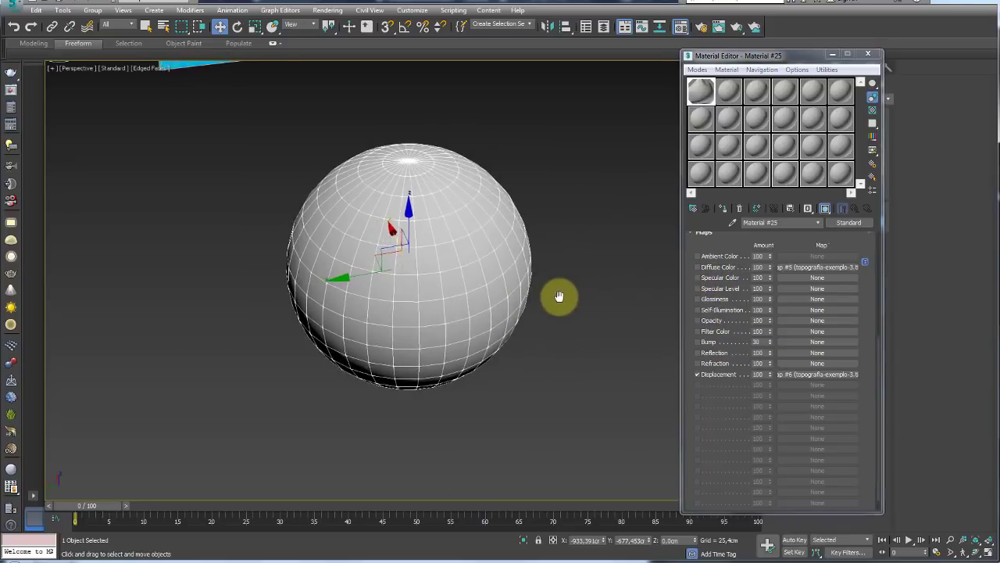
{"action": "left_click", "coordinate": [739, 27]}
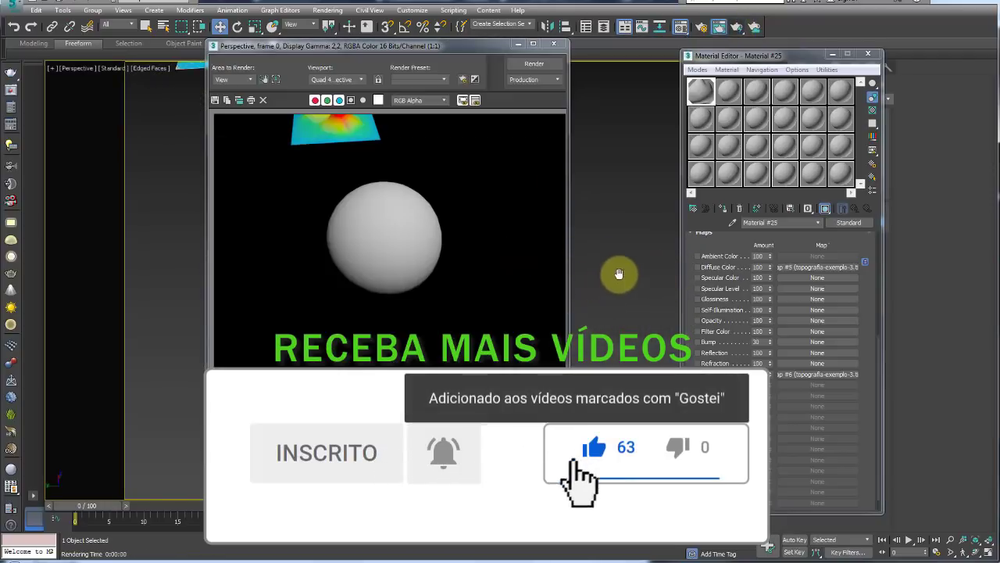
{"action": "left_click", "coordinate": [696, 374]}
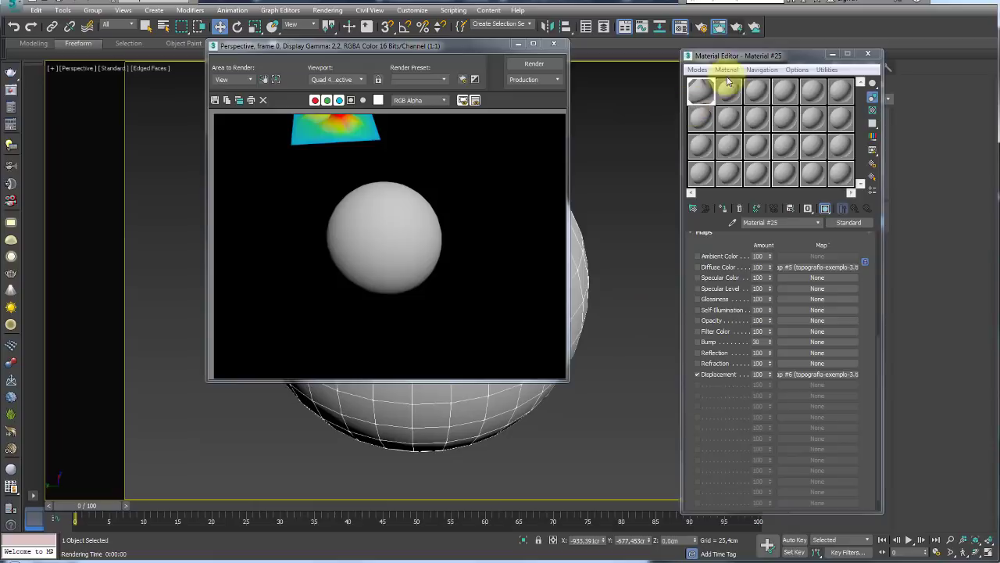
{"action": "left_click", "coordinate": [738, 27]}
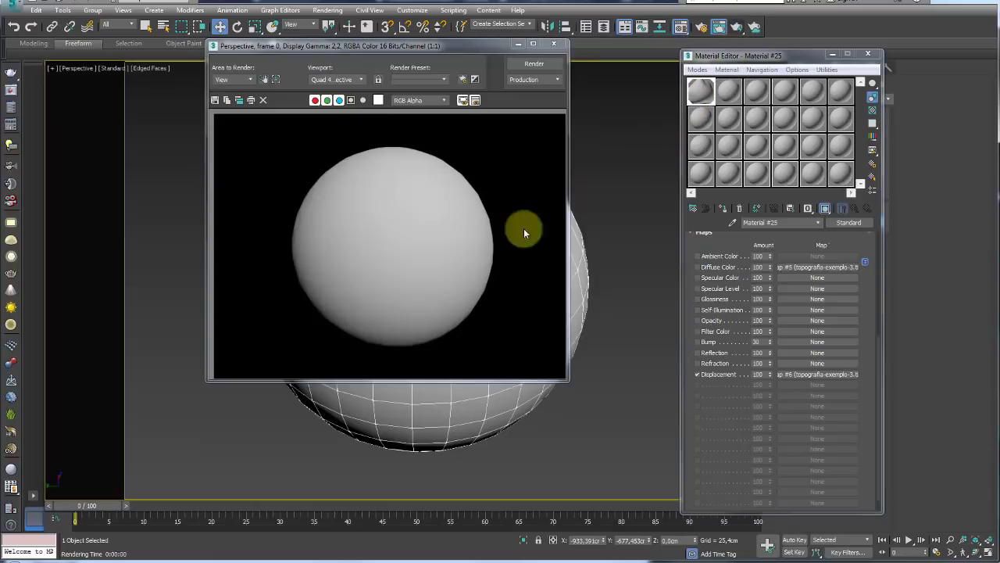
{"action": "left_click", "coordinate": [553, 44]}
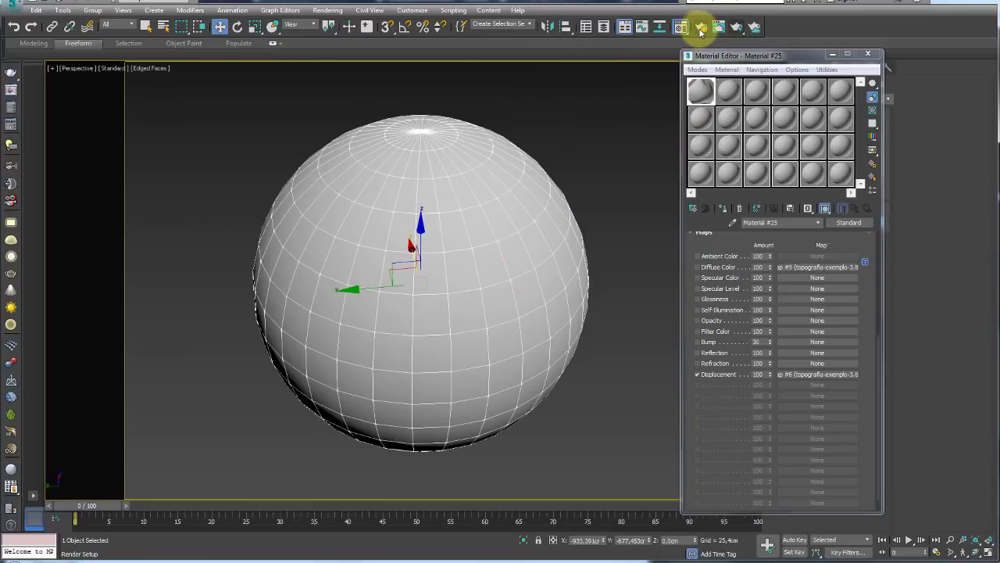
{"action": "scroll", "coordinate": [615, 123], "scroll_direction": "down", "scroll_amount": 5}
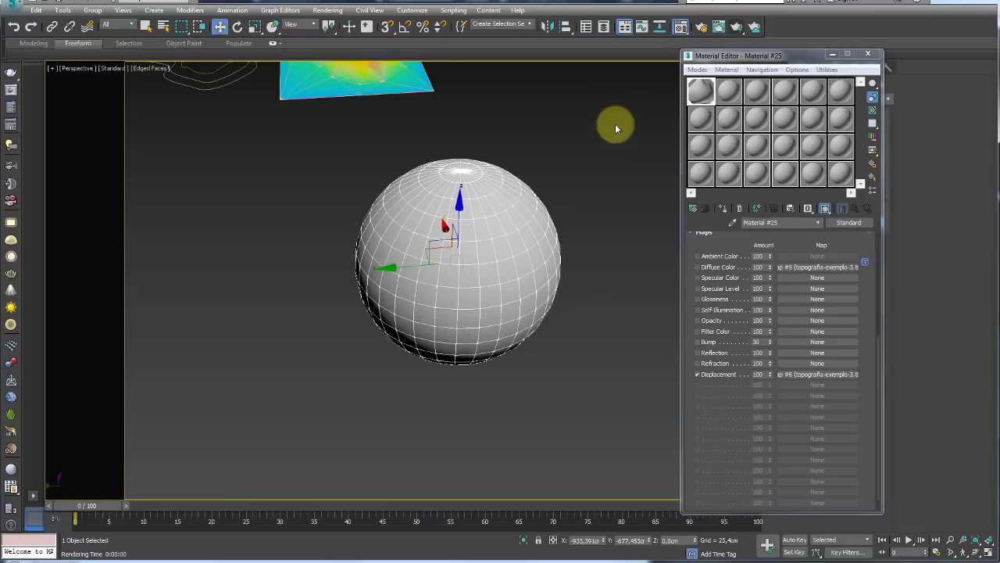
Step: Set the renderer to NVIDIA mental ray in Render Setup and render the sphere
{"action": "left_click", "coordinate": [702, 31]}
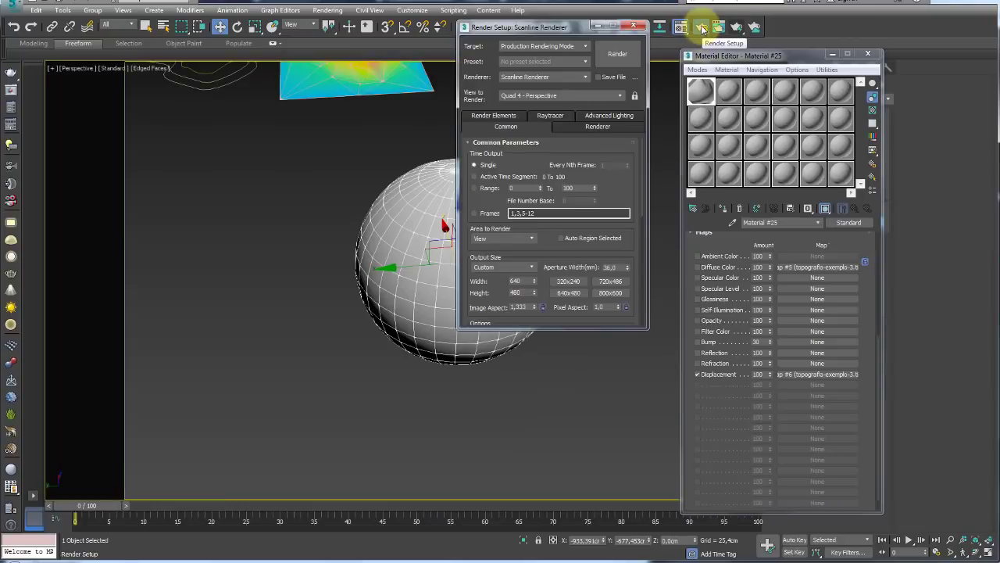
{"action": "left_click", "coordinate": [544, 77]}
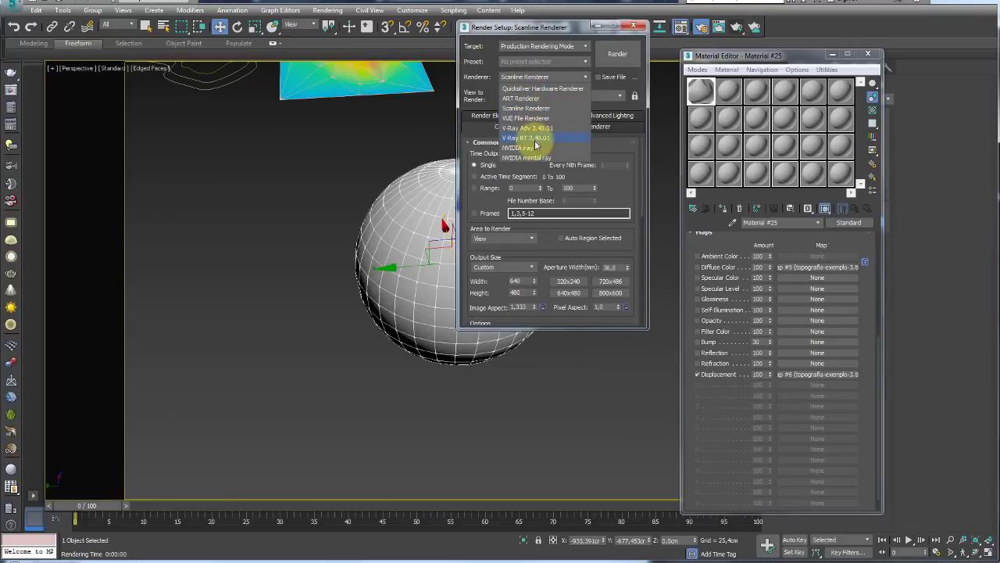
{"action": "left_click", "coordinate": [537, 159]}
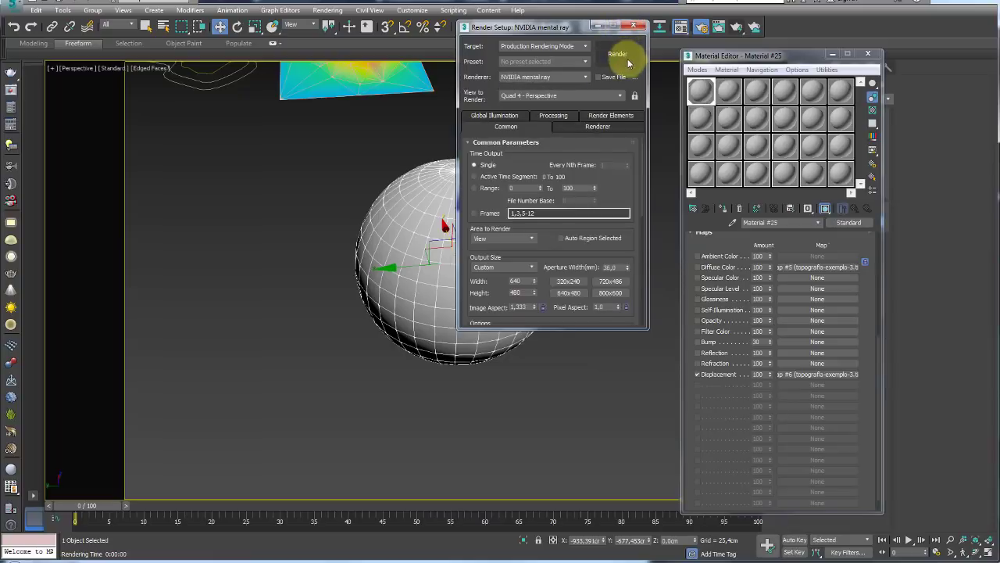
{"action": "left_click", "coordinate": [617, 54]}
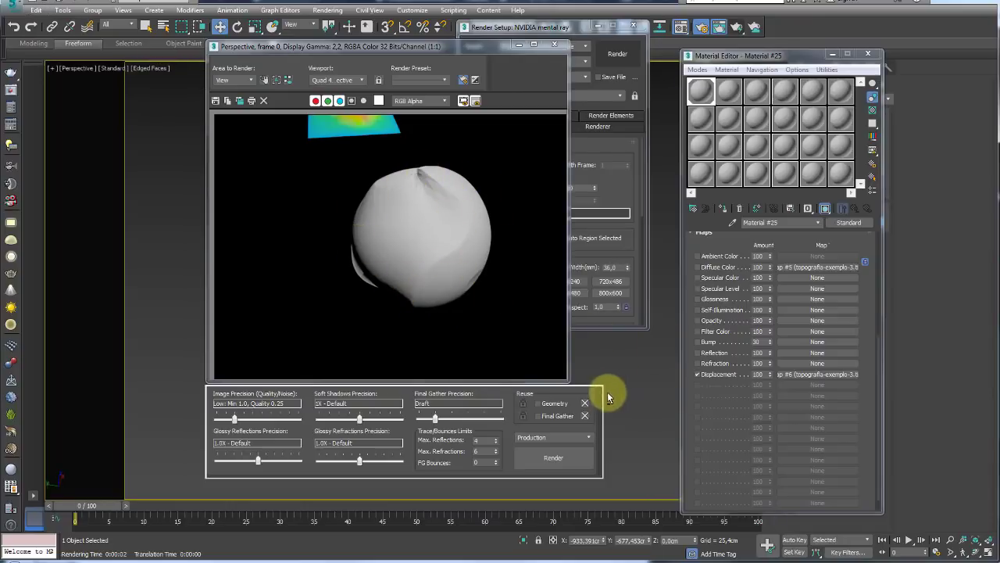
{"action": "left_click", "coordinate": [554, 44]}
Step: Close Render Setup, orbit around the sphere and render again to check its displacement
{"action": "scroll", "coordinate": [620, 196], "scroll_direction": "down", "scroll_amount": 1}
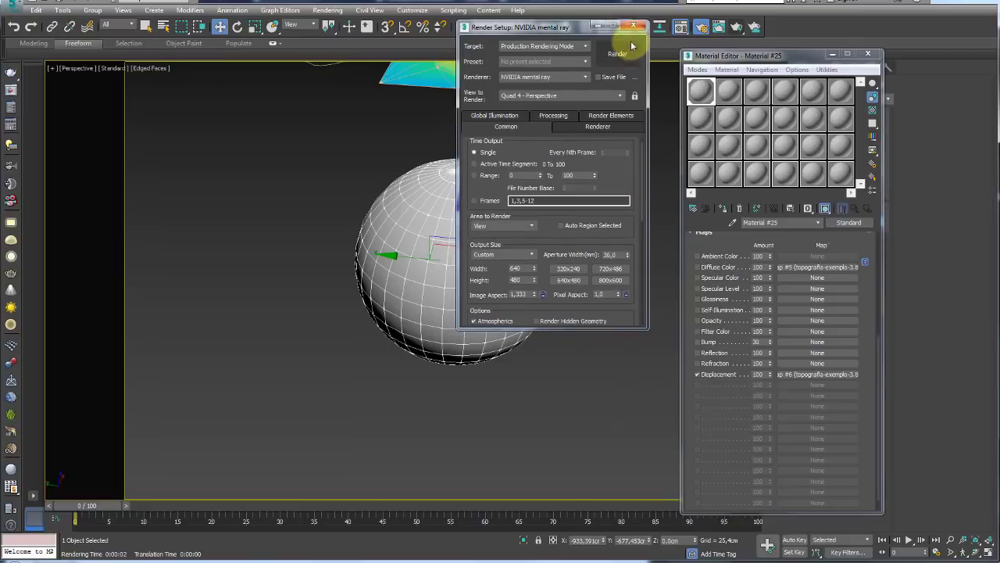
{"action": "scroll", "coordinate": [645, 141], "scroll_direction": "down", "scroll_amount": 1}
{"action": "left_click", "coordinate": [633, 27]}
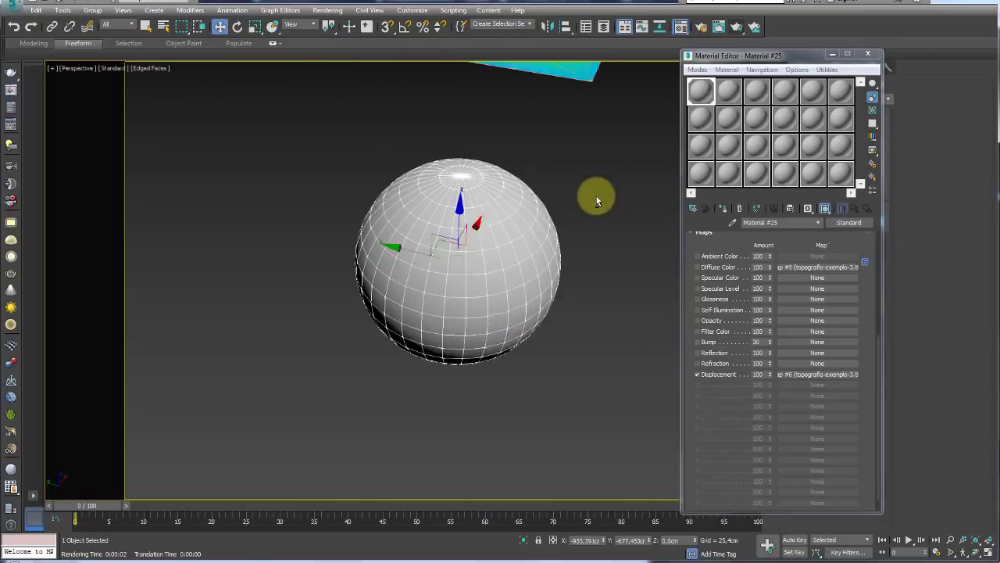
{"action": "middle_click_drag", "start_coordinate": [593, 195], "coordinate": [665, 27], "text": "alt"}
{"action": "left_click", "coordinate": [737, 30]}
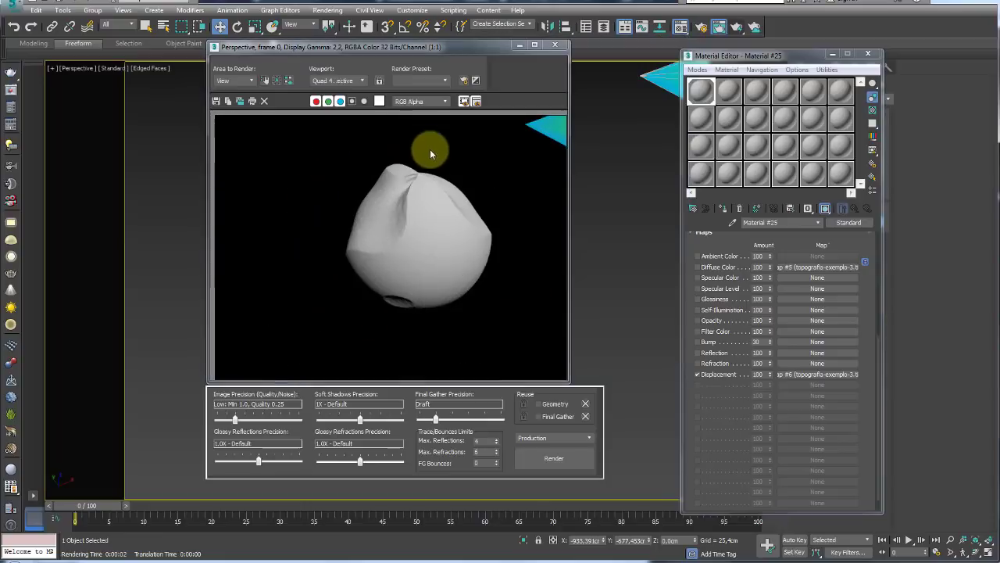
{"action": "left_click", "coordinate": [556, 49]}
{"action": "middle_click_drag", "start_coordinate": [593, 221], "coordinate": [617, 226], "text": "alt"}
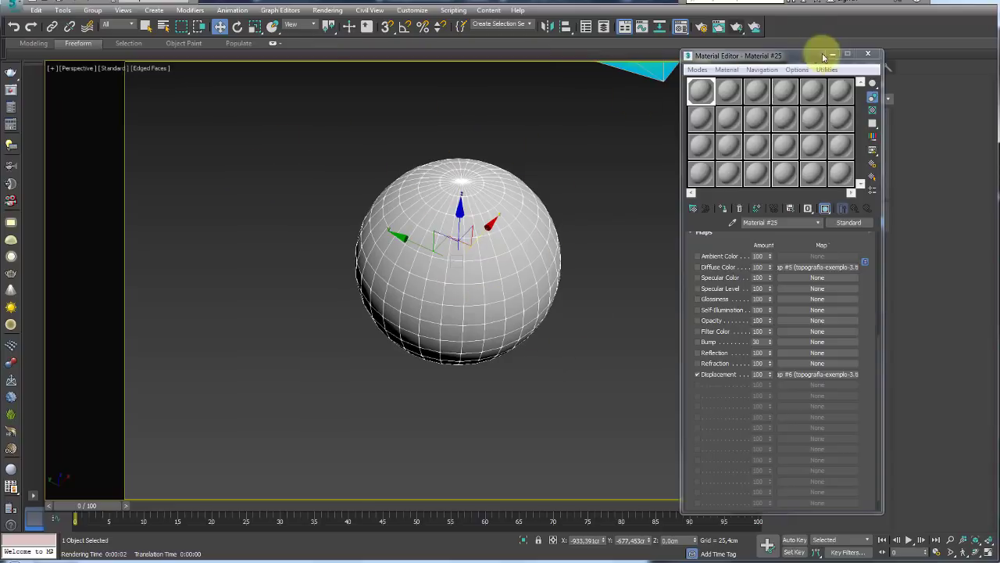
Step: Close the Material Editor and raise the sphere's Segments to 115
{"action": "left_click", "coordinate": [867, 53]}
{"action": "middle_click_drag", "start_coordinate": [473, 225], "coordinate": [500, 279], "text": "alt"}
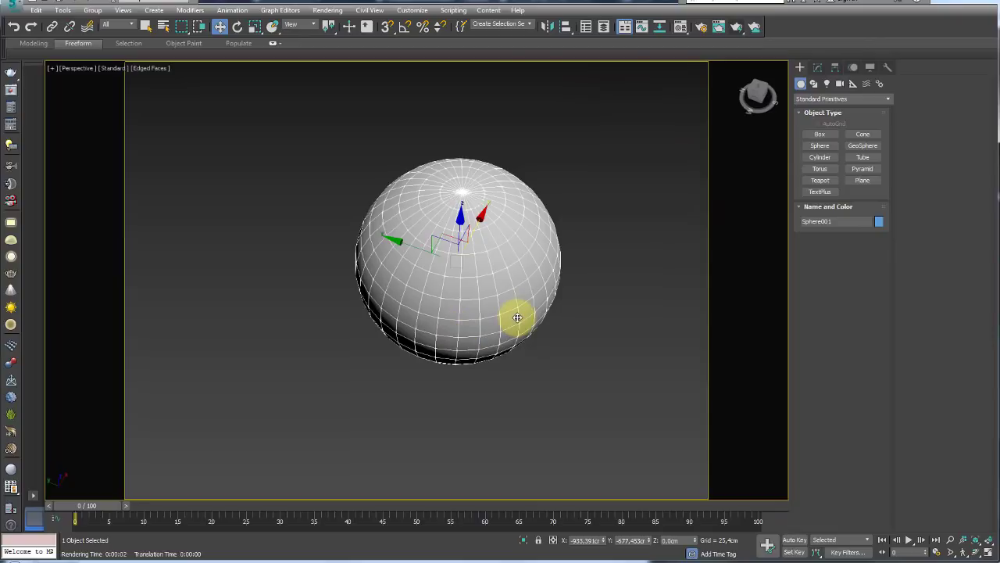
{"action": "mouse_move", "coordinate": [518, 317]}
{"action": "middle_mouse_down", "text": "alt"}
{"action": "mouse_move", "coordinate": [540, 286]}
{"action": "mouse_move", "coordinate": [545, 295]}
{"action": "middle_mouse_up", "text": "alt"}
{"action": "left_click", "coordinate": [817, 67]}
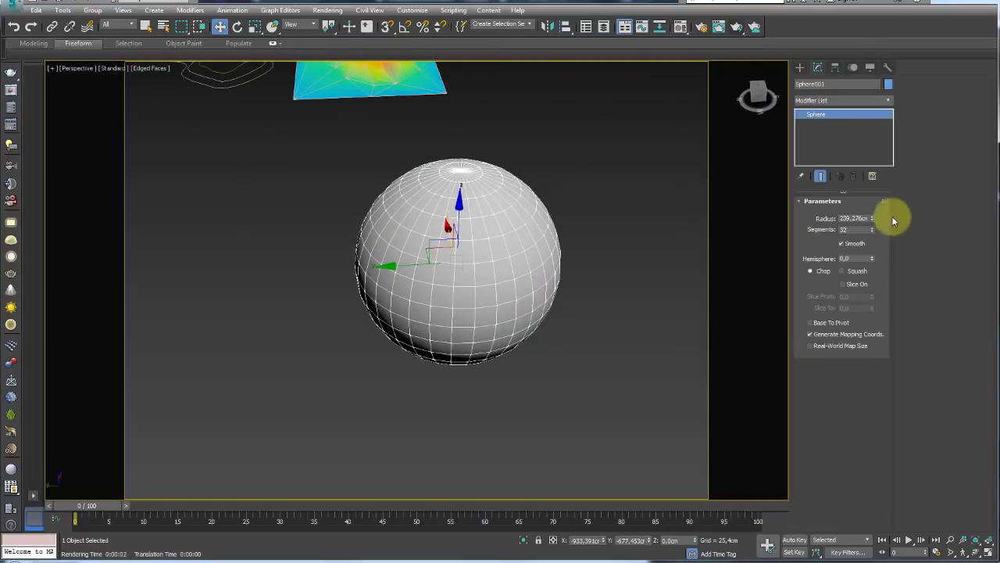
{"action": "left_click_drag", "start_coordinate": [872, 229], "coordinate": [866, 183]}
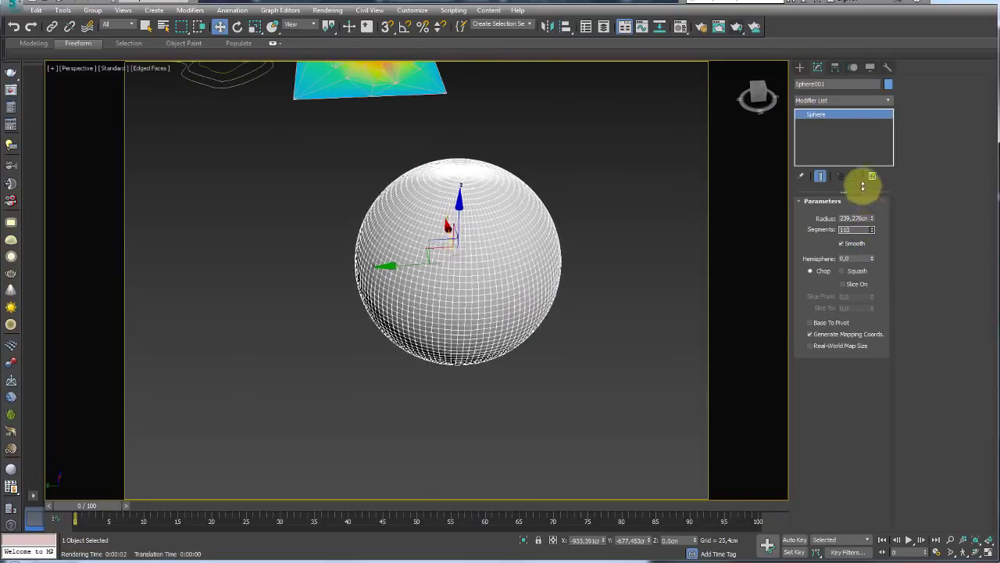
Step: Add a Displace Mesh (WSM) binding, inspect the lumpy sphere, then delete it
{"action": "left_click", "coordinate": [845, 101]}
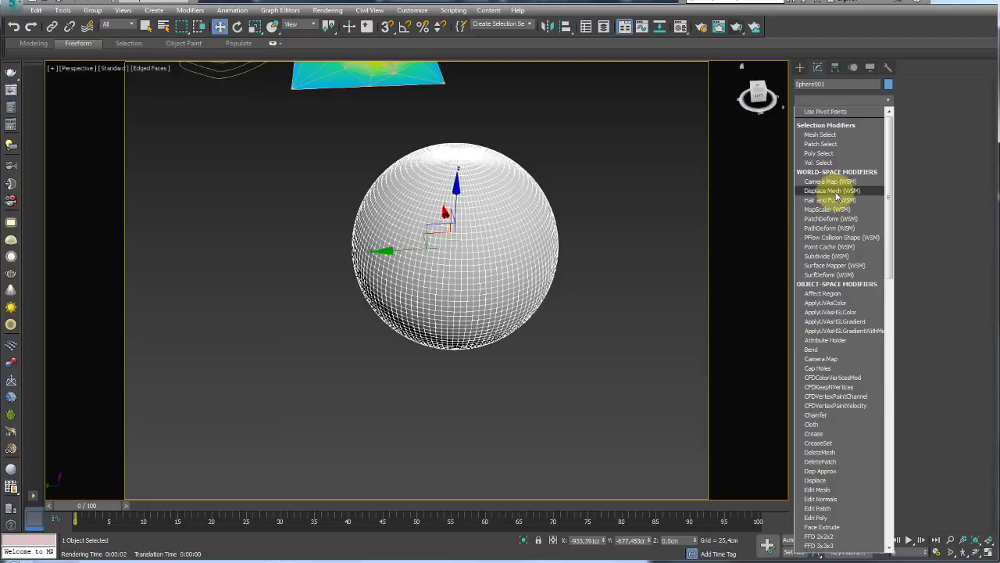
{"action": "left_click", "coordinate": [847, 196]}
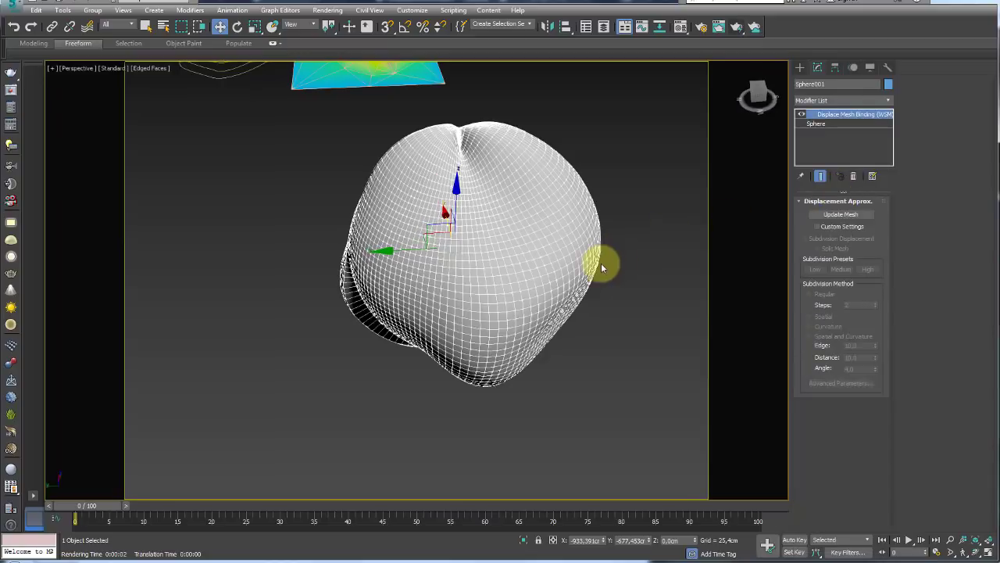
{"action": "mouse_move", "coordinate": [506, 298]}
{"action": "middle_mouse_down", "text": "alt"}
{"action": "mouse_move", "coordinate": [428, 273]}
{"action": "mouse_move", "coordinate": [446, 235]}
{"action": "mouse_move", "coordinate": [529, 304]}
{"action": "middle_mouse_up", "text": "alt"}
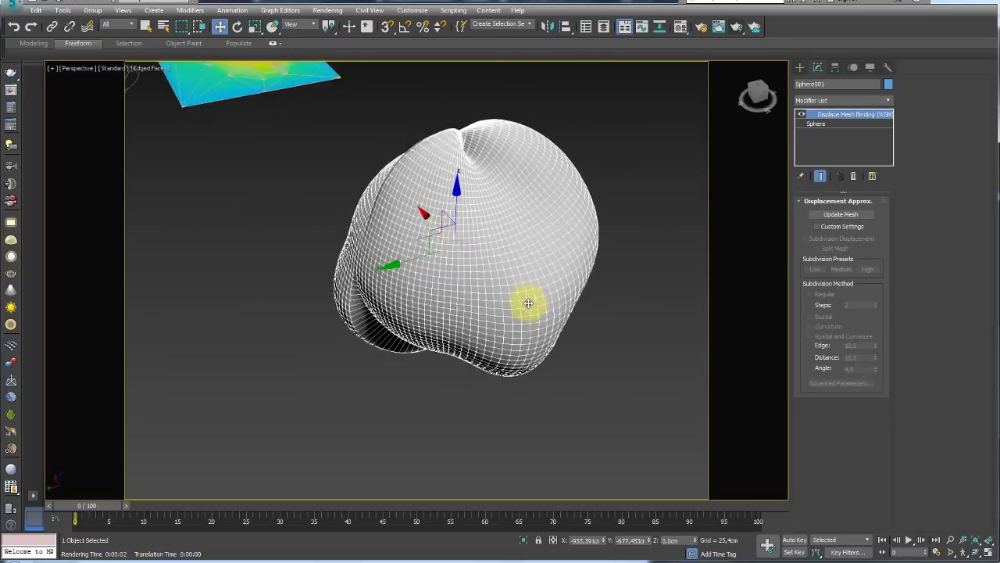
{"action": "scroll", "coordinate": [529, 306], "scroll_direction": "down", "scroll_amount": 5}
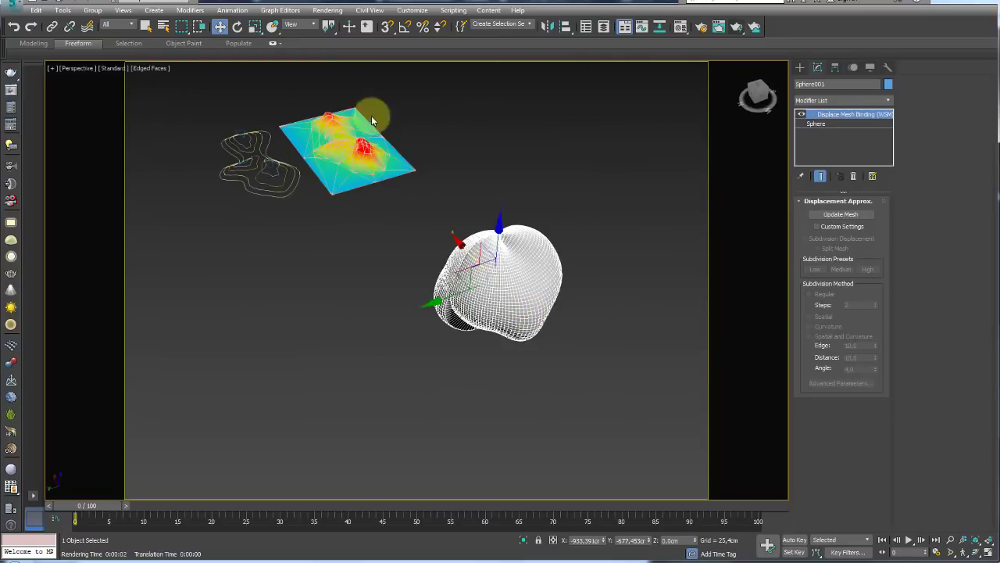
{"action": "middle_click_drag", "start_coordinate": [368, 112], "coordinate": [446, 216], "text": "alt"}
{"action": "scroll", "coordinate": [437, 209], "scroll_direction": "up", "scroll_amount": 3}
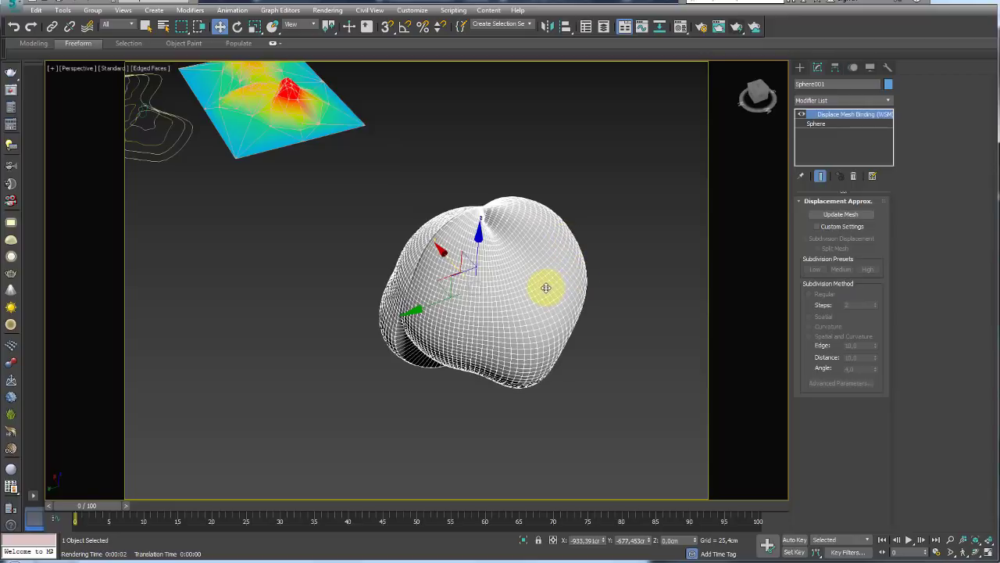
{"action": "key", "text": "Delete"}
{"action": "left_click", "coordinate": [800, 67]}
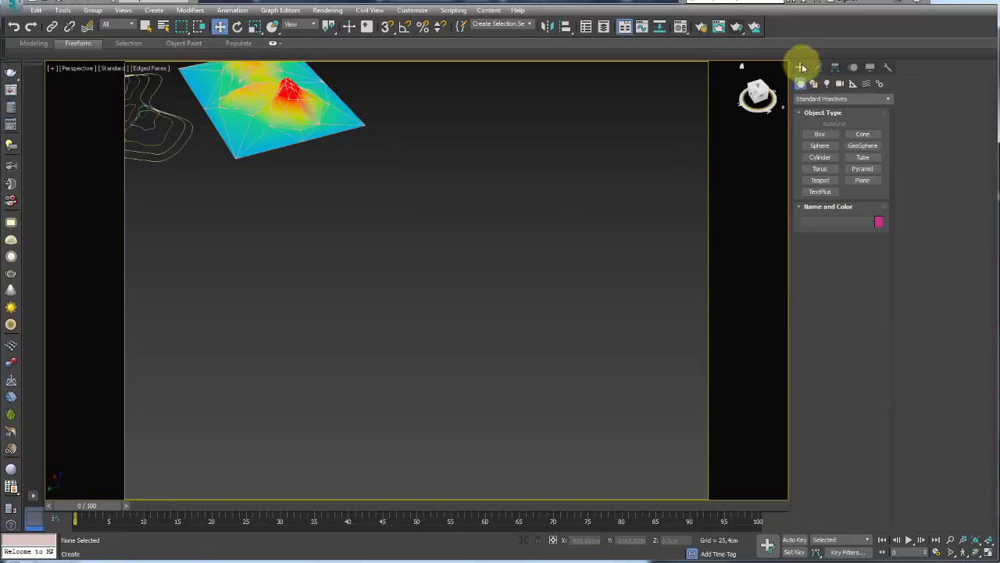
Step: Draw a square plane and drop topografia-exemplo-3.tif onto it as its texture
{"action": "left_click", "coordinate": [863, 179]}
{"action": "left_click_drag", "start_coordinate": [464, 211], "coordinate": [498, 286]}
{"action": "mouse_move", "coordinate": [512, 319]}
{"action": "middle_mouse_down", "text": "alt"}
{"action": "mouse_move", "coordinate": [533, 292]}
{"action": "mouse_move", "coordinate": [470, 370]}
{"action": "middle_mouse_up", "text": "alt"}
{"action": "key", "text": "alt+Tab"}
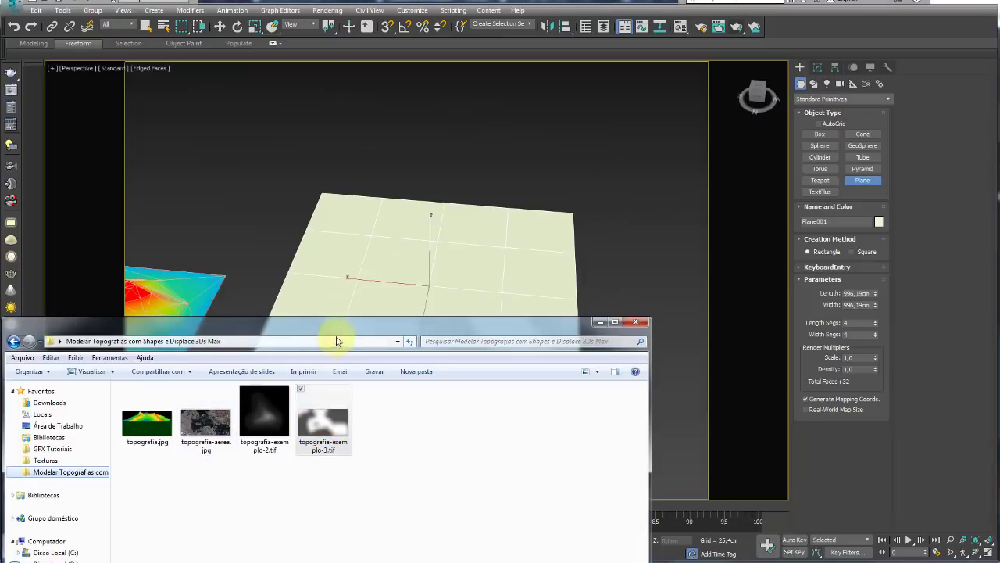
{"action": "mouse_move", "coordinate": [335, 336]}
{"action": "left_mouse_down"}
{"action": "mouse_move", "coordinate": [387, 382]}
{"action": "mouse_move", "coordinate": [381, 390]}
{"action": "left_mouse_up"}
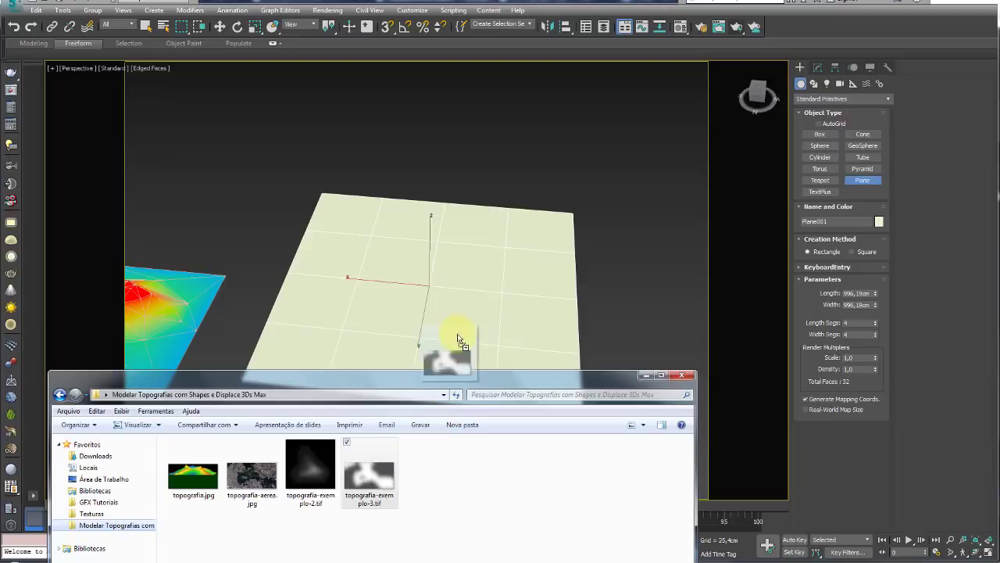
{"action": "left_click_drag", "start_coordinate": [361, 489], "coordinate": [465, 326]}
{"action": "mouse_move", "coordinate": [486, 350]}
{"action": "middle_mouse_down", "text": "alt"}
{"action": "mouse_move", "coordinate": [587, 286]}
{"action": "mouse_move", "coordinate": [542, 308]}
{"action": "middle_mouse_up", "text": "alt"}
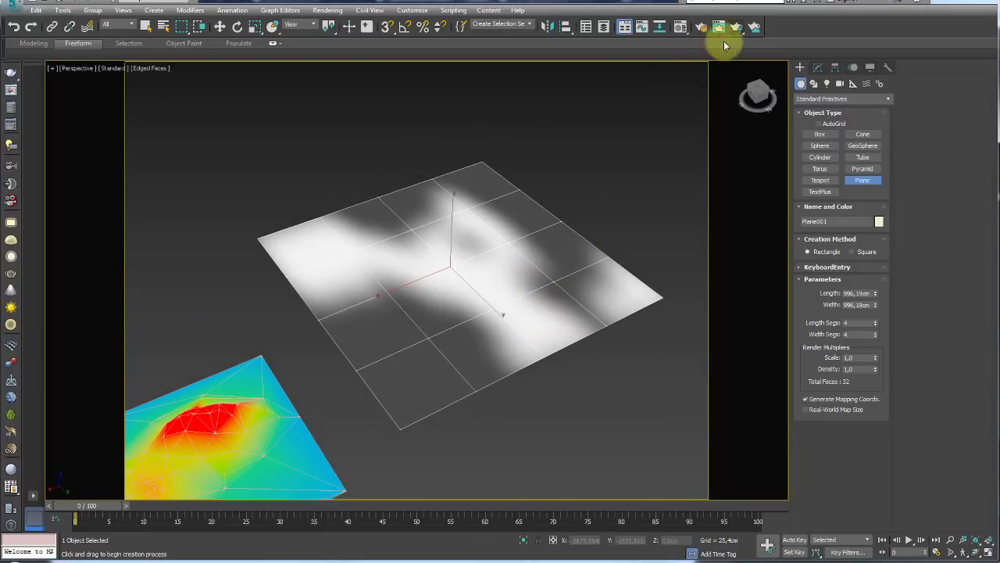
Step: Pick the grey plane's material into the first Material Editor slot
{"action": "left_click", "coordinate": [682, 27]}
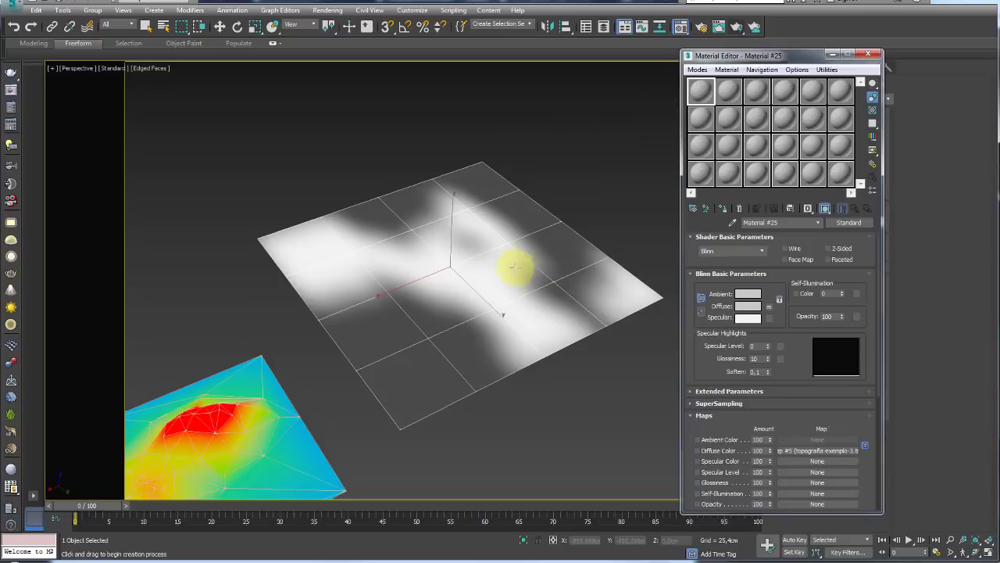
{"action": "middle_click_drag", "start_coordinate": [513, 267], "coordinate": [563, 235], "text": "alt"}
{"action": "left_click", "coordinate": [732, 224]}
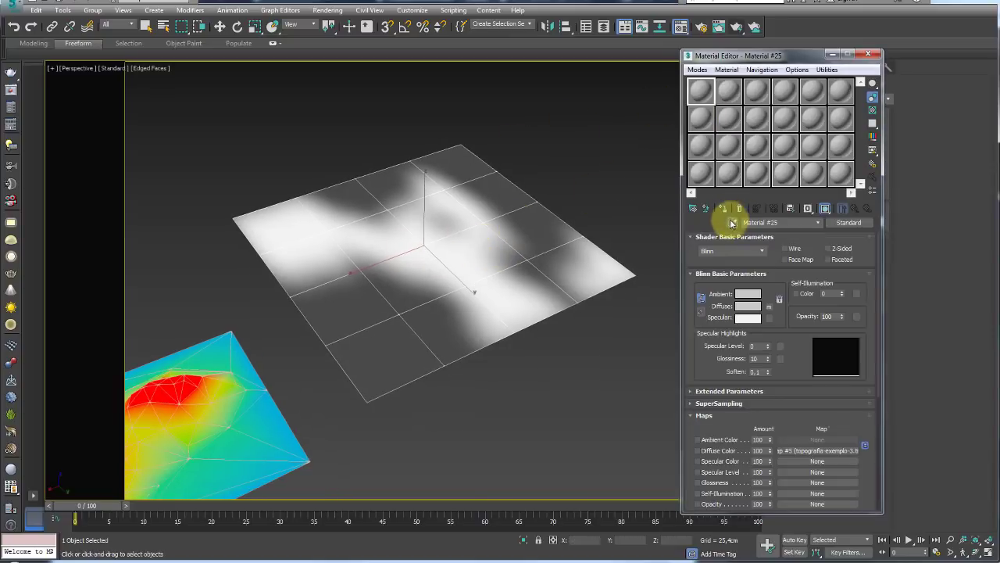
{"action": "left_click", "coordinate": [512, 207]}
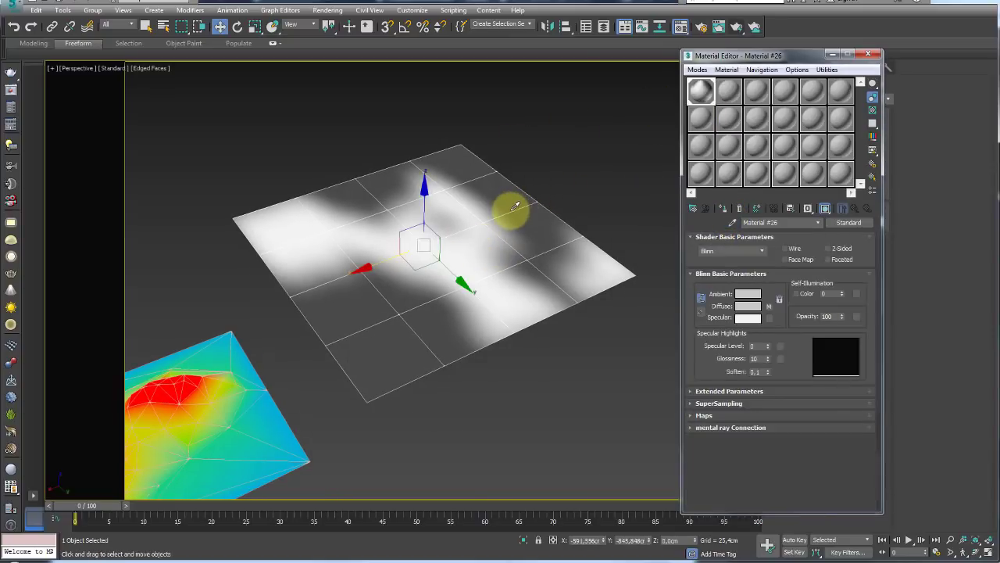
{"action": "left_click", "coordinate": [705, 103]}
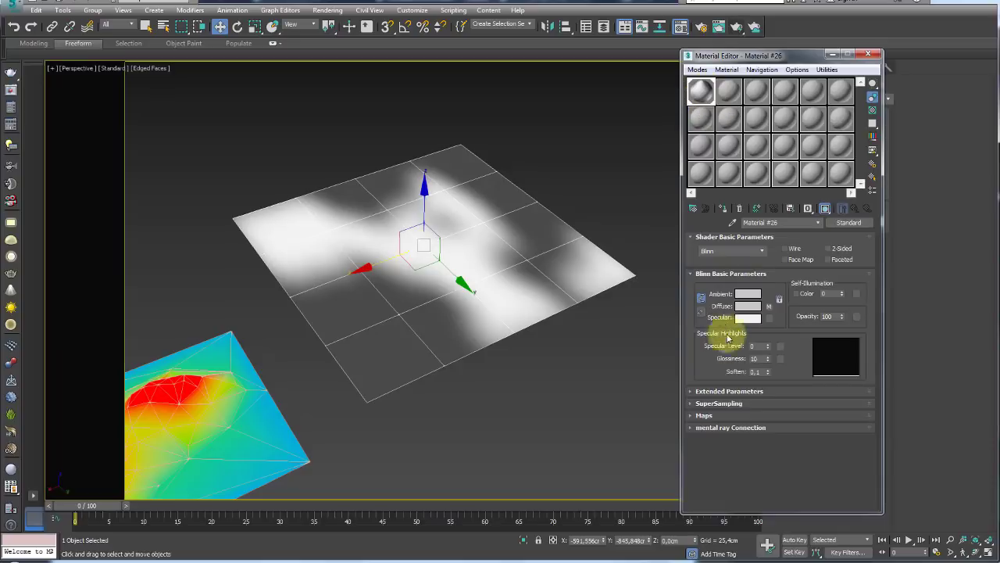
Step: Instance the Diffuse heightmap into the Displacement slot, then close the Material Editor
{"action": "left_click", "coordinate": [707, 415]}
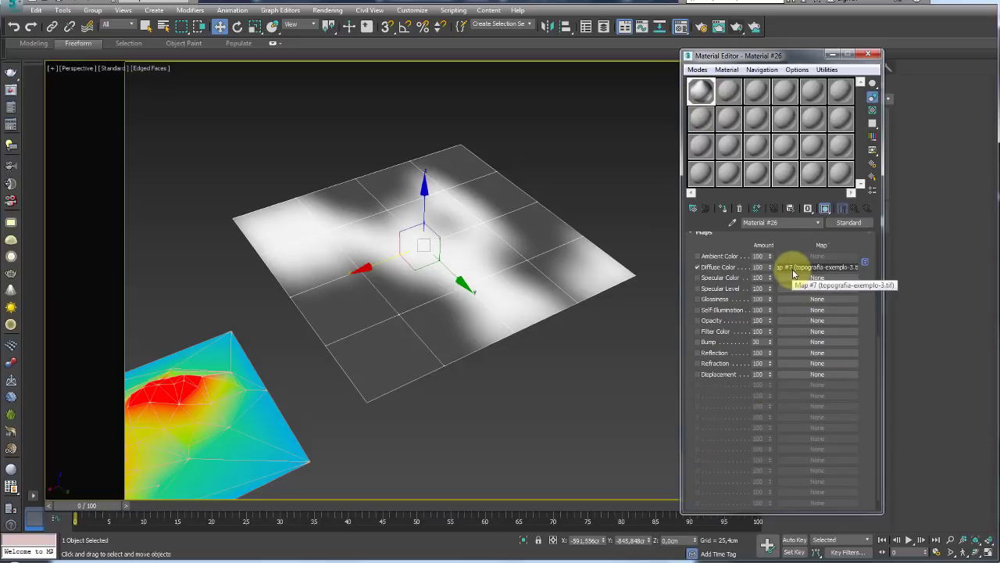
{"action": "left_click_drag", "start_coordinate": [791, 267], "coordinate": [807, 374]}
{"action": "left_click", "coordinate": [763, 317]}
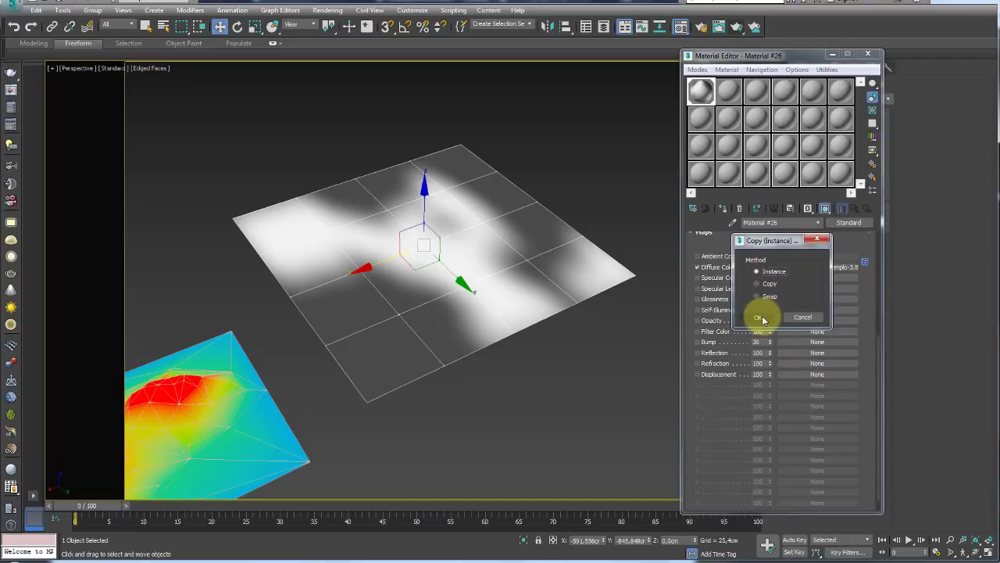
{"action": "left_click", "coordinate": [758, 317]}
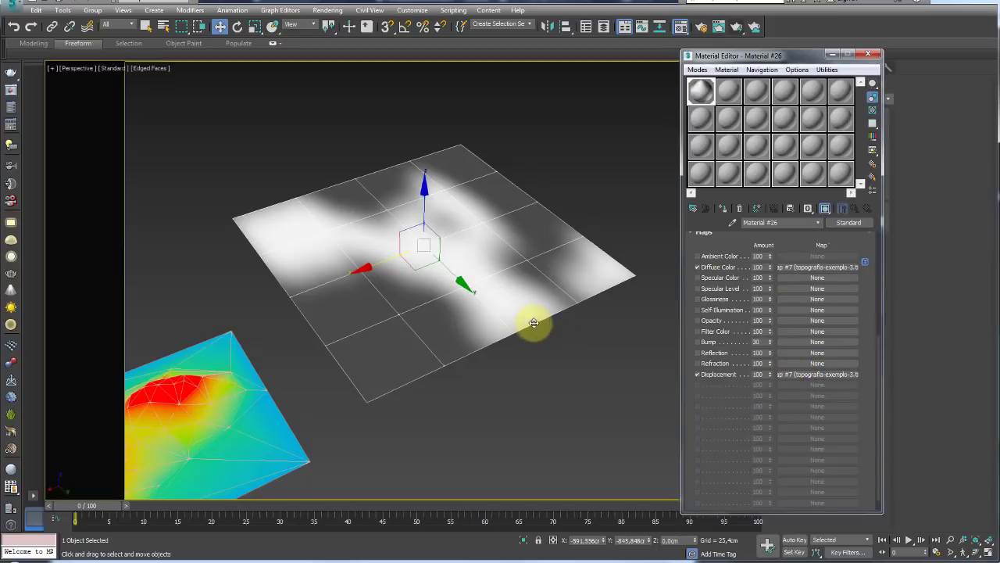
{"action": "scroll", "coordinate": [547, 332], "scroll_direction": "up", "scroll_amount": 3}
{"action": "middle_click_drag", "start_coordinate": [542, 313], "coordinate": [598, 331]}
{"action": "scroll", "coordinate": [587, 217], "scroll_direction": "down", "scroll_amount": 5}
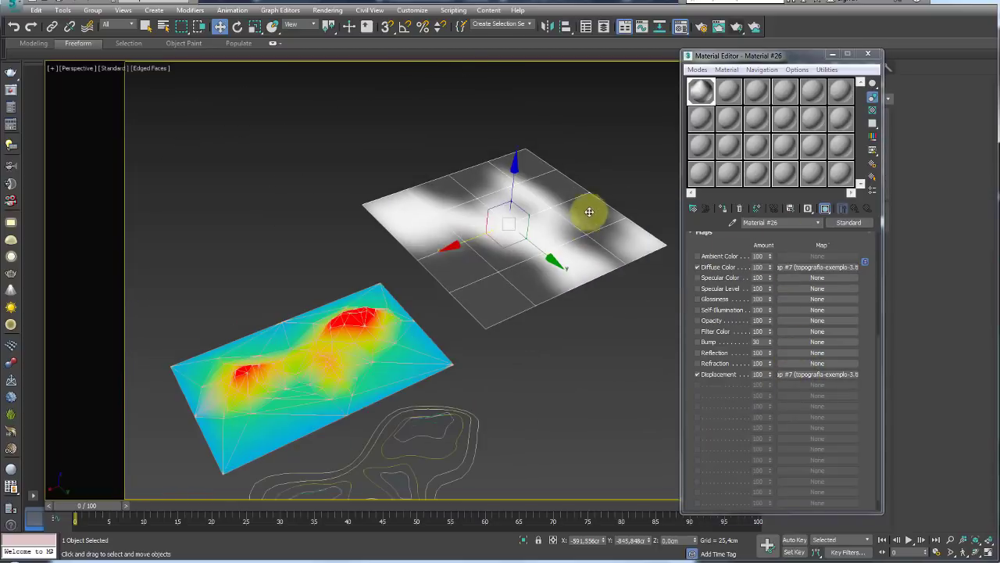
{"action": "scroll", "coordinate": [586, 225], "scroll_direction": "up", "scroll_amount": 5}
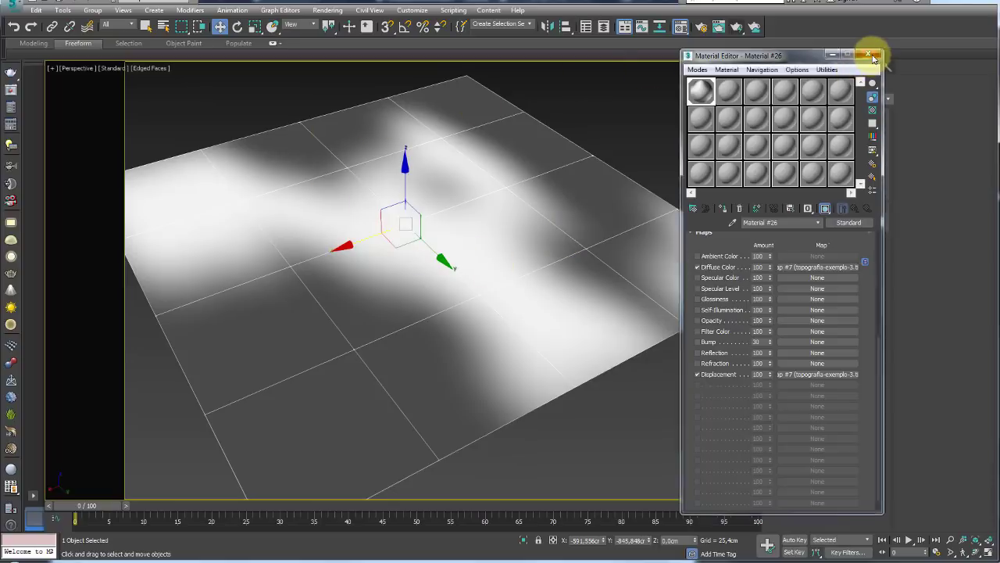
{"action": "left_click", "coordinate": [868, 53]}
Step: Add a Displace Mesh (WSM) binding to Plane001
{"action": "scroll", "coordinate": [618, 205], "scroll_direction": "down", "scroll_amount": 3}
{"action": "mouse_move", "coordinate": [643, 208]}
{"action": "middle_mouse_down", "text": "alt"}
{"action": "mouse_move", "coordinate": [607, 228]}
{"action": "mouse_move", "coordinate": [253, 190]}
{"action": "mouse_move", "coordinate": [534, 321]}
{"action": "mouse_move", "coordinate": [618, 266]}
{"action": "middle_mouse_up", "text": "alt"}
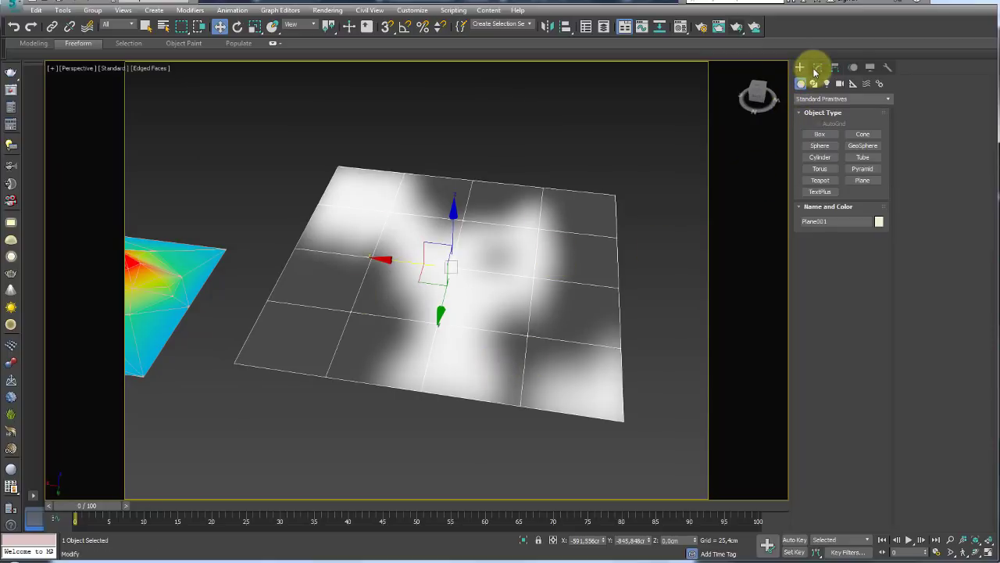
{"action": "left_click", "coordinate": [818, 71]}
{"action": "left_click", "coordinate": [833, 102]}
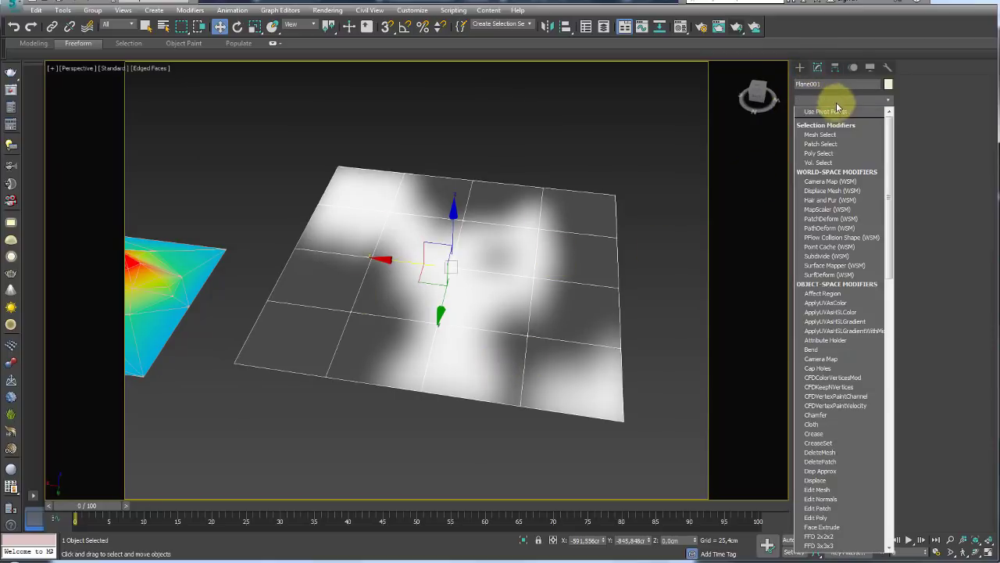
{"action": "left_click", "coordinate": [830, 191]}
{"action": "mouse_move", "coordinate": [640, 298]}
{"action": "middle_mouse_down", "text": "alt"}
{"action": "mouse_move", "coordinate": [587, 275]}
{"action": "mouse_move", "coordinate": [608, 259]}
{"action": "mouse_move", "coordinate": [644, 283]}
{"action": "mouse_move", "coordinate": [598, 313]}
{"action": "mouse_move", "coordinate": [589, 290]}
{"action": "mouse_move", "coordinate": [601, 290]}
{"action": "middle_mouse_up", "text": "alt"}
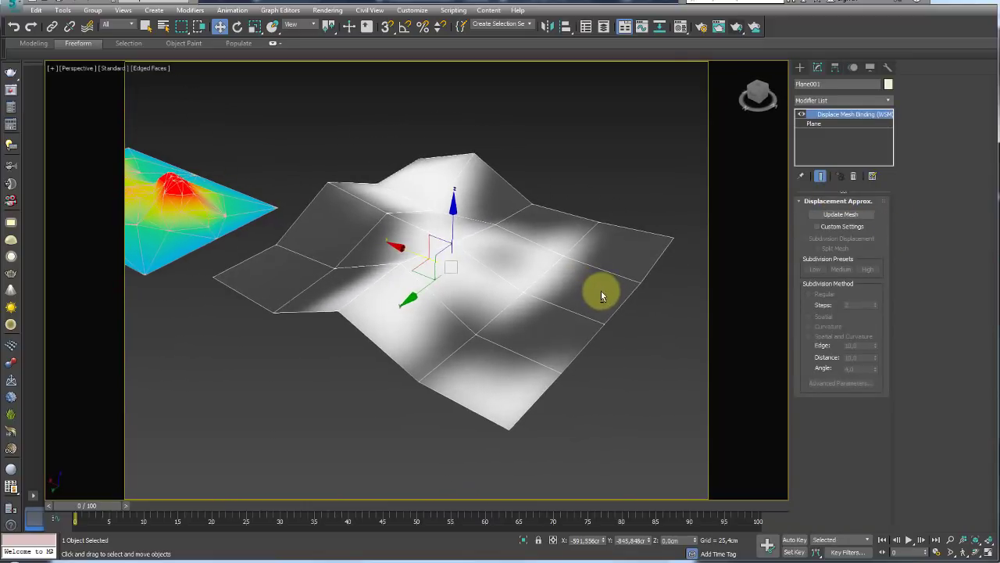
Step: Set the plane's Length Segs and Width Segs to 200
{"action": "left_click", "coordinate": [821, 123]}
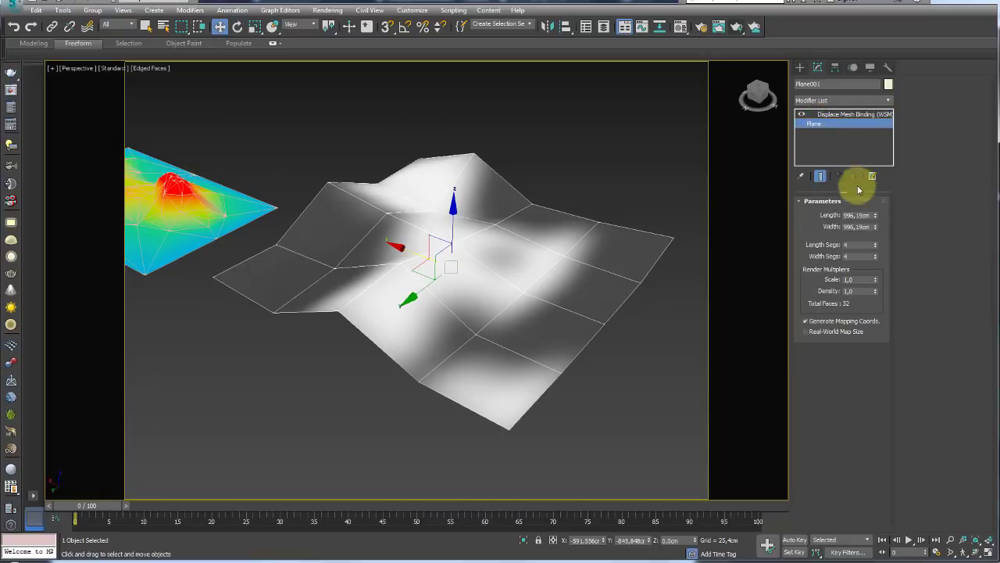
{"action": "left_click", "coordinate": [802, 115]}
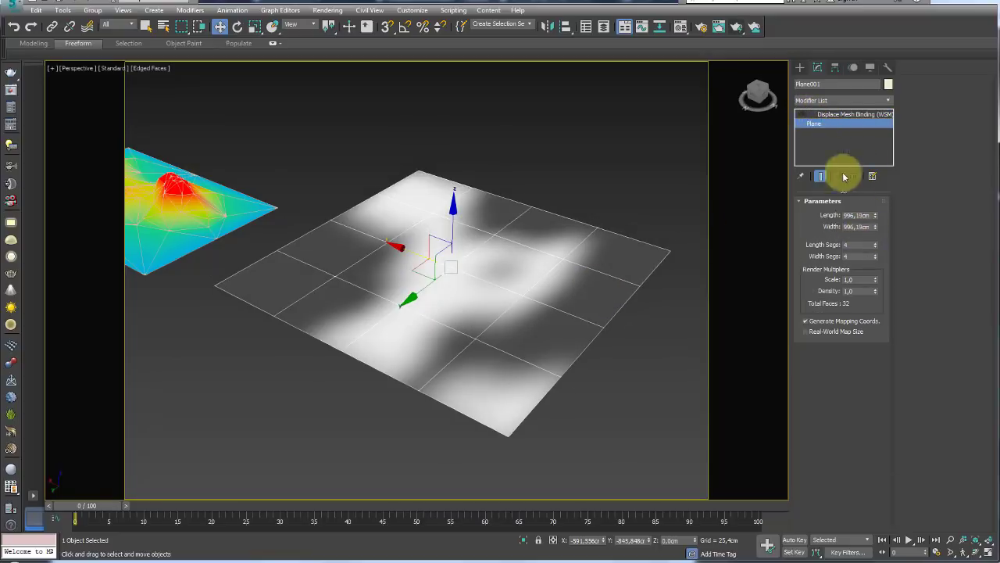
{"action": "left_click", "coordinate": [851, 244]}
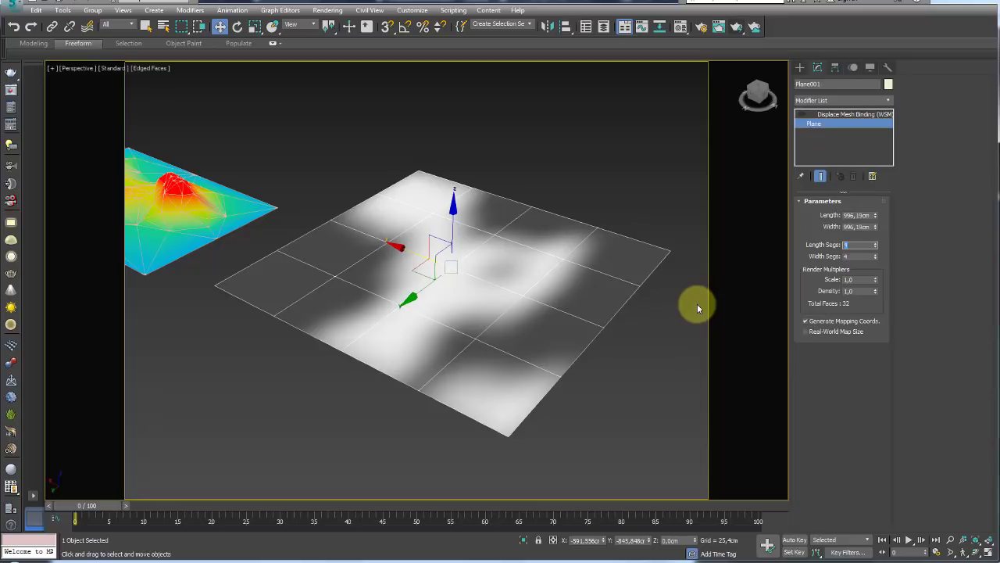
{"action": "type", "text": "200"}
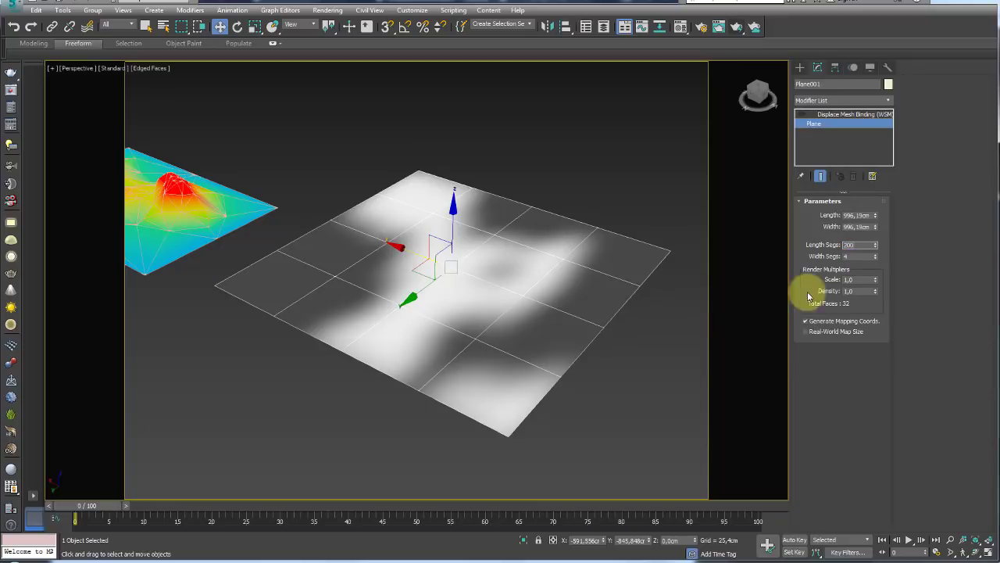
{"action": "key", "text": "Tab"}
{"action": "key", "text": "Return"}
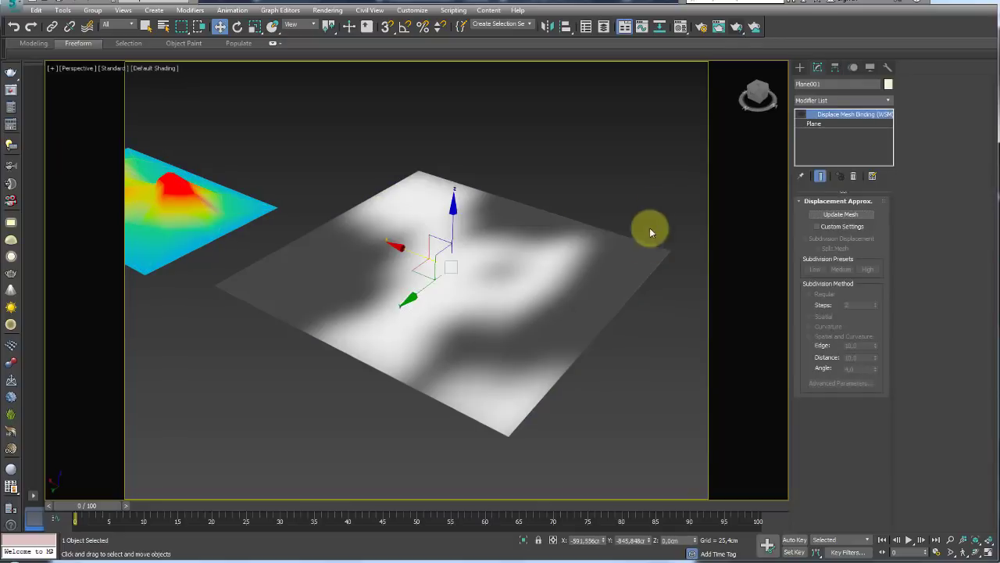
Step: Return to the Displace Mesh binding and orbit to inspect the displaced terrain from the side
{"action": "left_click", "coordinate": [594, 260]}
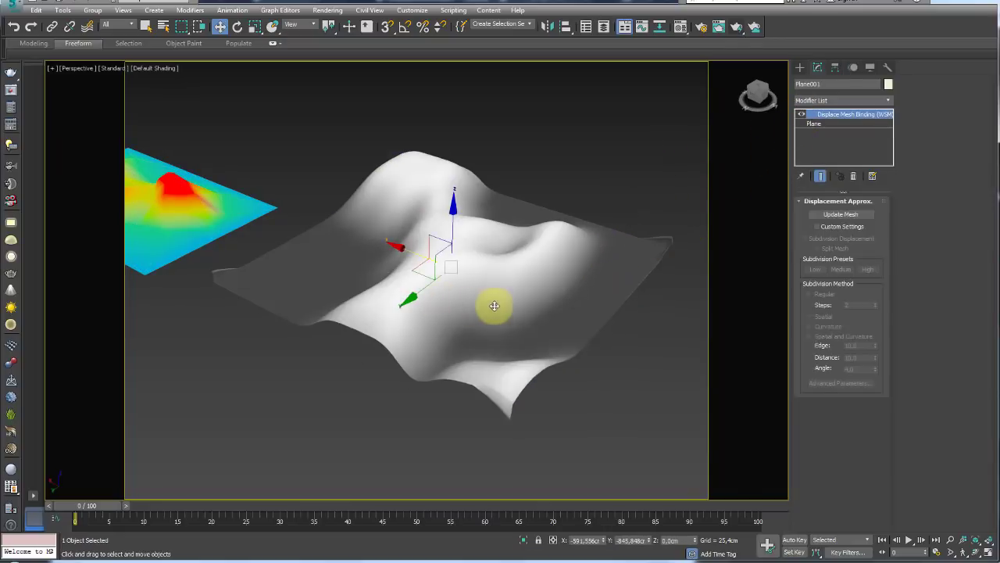
{"action": "mouse_move", "coordinate": [495, 304]}
{"action": "middle_mouse_down", "text": "alt"}
{"action": "mouse_move", "coordinate": [558, 339]}
{"action": "mouse_move", "coordinate": [518, 281]}
{"action": "mouse_move", "coordinate": [543, 276]}
{"action": "mouse_move", "coordinate": [599, 304]}
{"action": "mouse_move", "coordinate": [573, 355]}
{"action": "mouse_move", "coordinate": [335, 252]}
{"action": "mouse_move", "coordinate": [328, 212]}
{"action": "mouse_move", "coordinate": [471, 237]}
{"action": "mouse_move", "coordinate": [495, 294]}
{"action": "mouse_move", "coordinate": [487, 313]}
{"action": "mouse_move", "coordinate": [583, 297]}
{"action": "mouse_move", "coordinate": [262, 360]}
{"action": "middle_mouse_up", "text": "alt"}
{"action": "scroll", "coordinate": [495, 294], "scroll_direction": "down", "scroll_amount": 3}
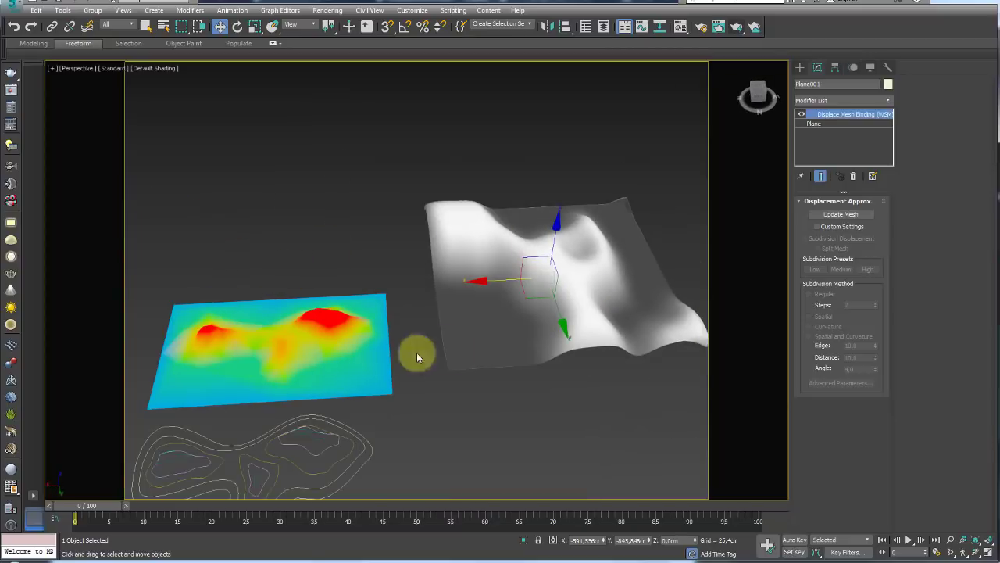
{"action": "mouse_move", "coordinate": [415, 351]}
{"action": "middle_mouse_down", "text": "alt"}
{"action": "mouse_move", "coordinate": [346, 328]}
{"action": "mouse_move", "coordinate": [495, 317]}
{"action": "mouse_move", "coordinate": [419, 303]}
{"action": "mouse_move", "coordinate": [306, 357]}
{"action": "middle_mouse_up", "text": "alt"}
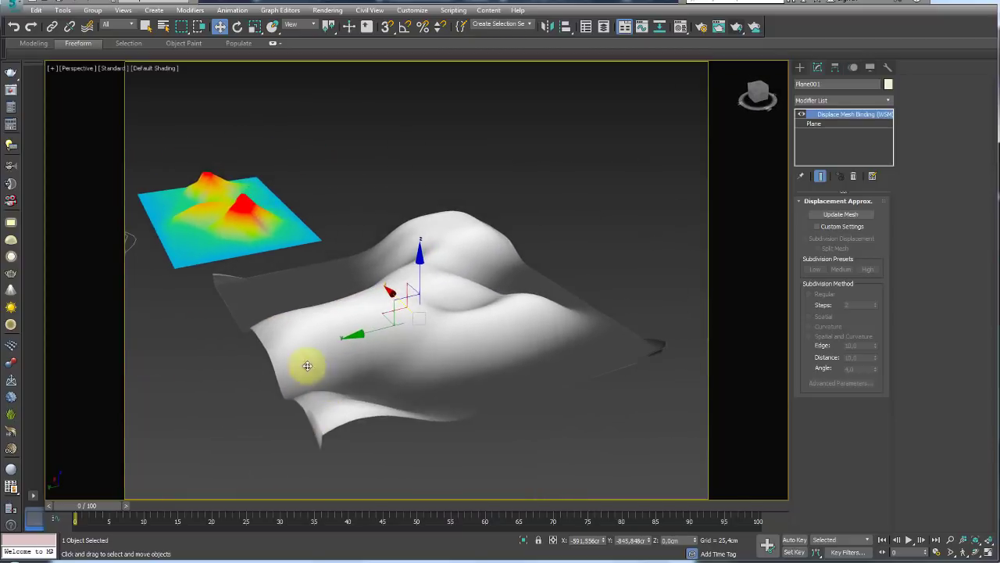
{"action": "middle_click_drag", "start_coordinate": [232, 211], "coordinate": [226, 205]}
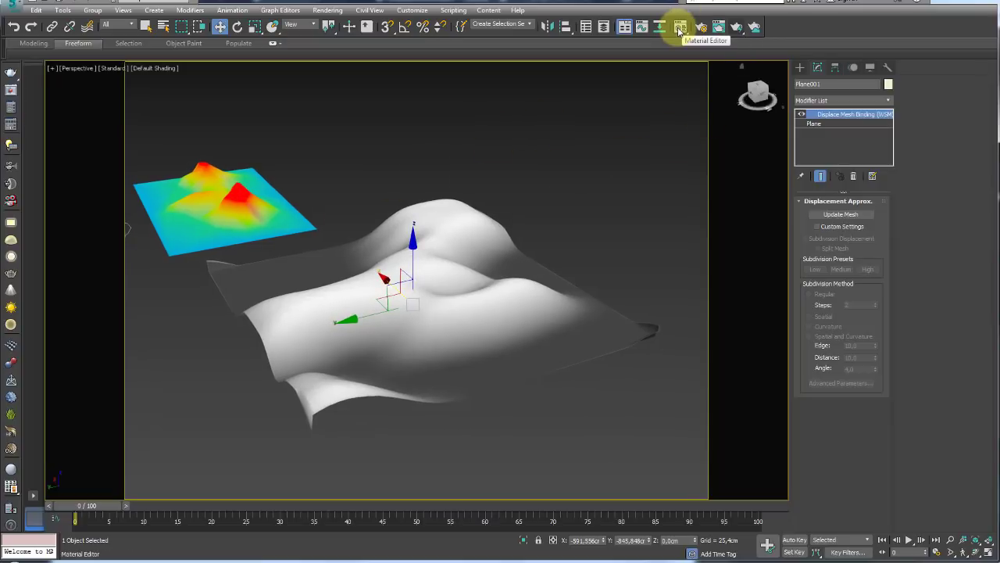
Step: On an empty Material Editor slot, assign a Gradient Ramp map to the Diffuse colour
{"action": "left_click", "coordinate": [728, 91]}
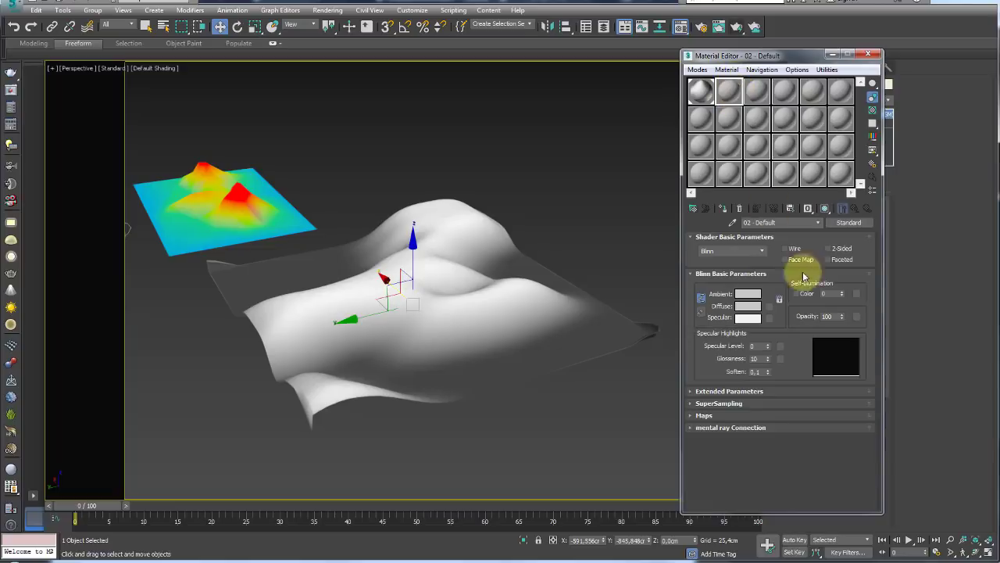
{"action": "left_click", "coordinate": [771, 306]}
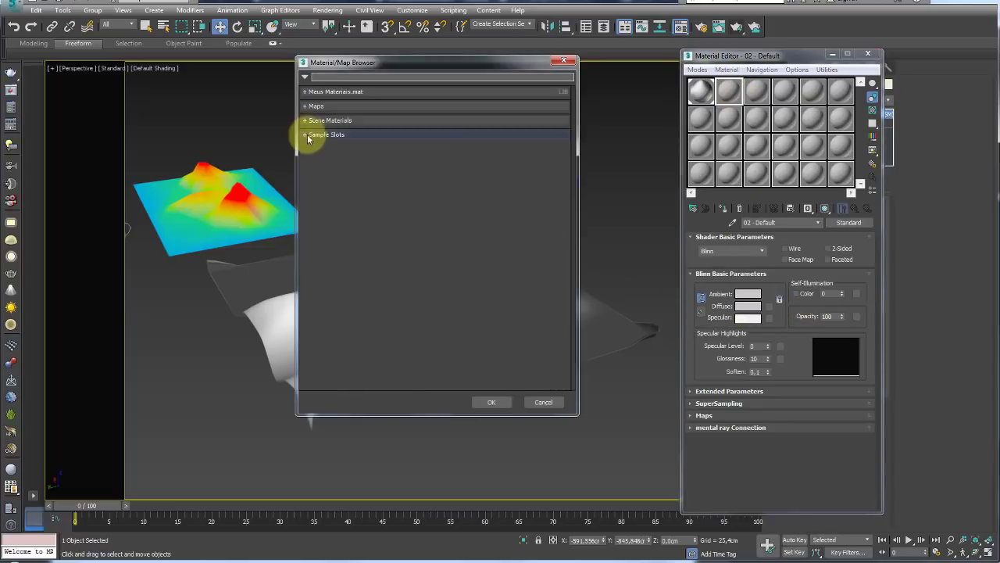
{"action": "left_click", "coordinate": [304, 107]}
{"action": "scroll", "coordinate": [410, 220], "scroll_direction": "down", "scroll_amount": 2}
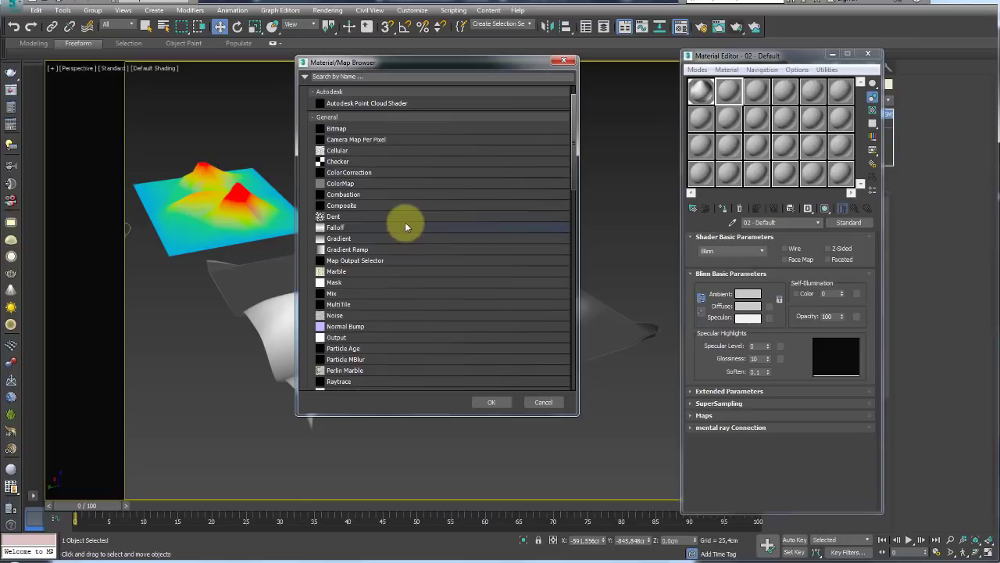
{"action": "double_click", "coordinate": [351, 252]}
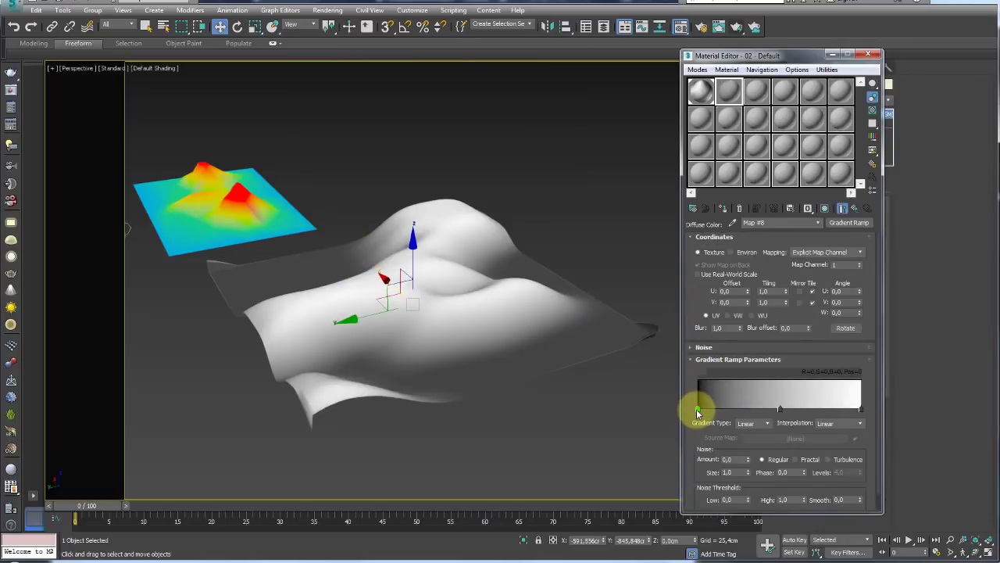
Step: Make the gradient start light blue and add a green stop mid-ramp
{"action": "double_click", "coordinate": [698, 412]}
{"action": "left_click_drag", "start_coordinate": [393, 96], "coordinate": [399, 102]}
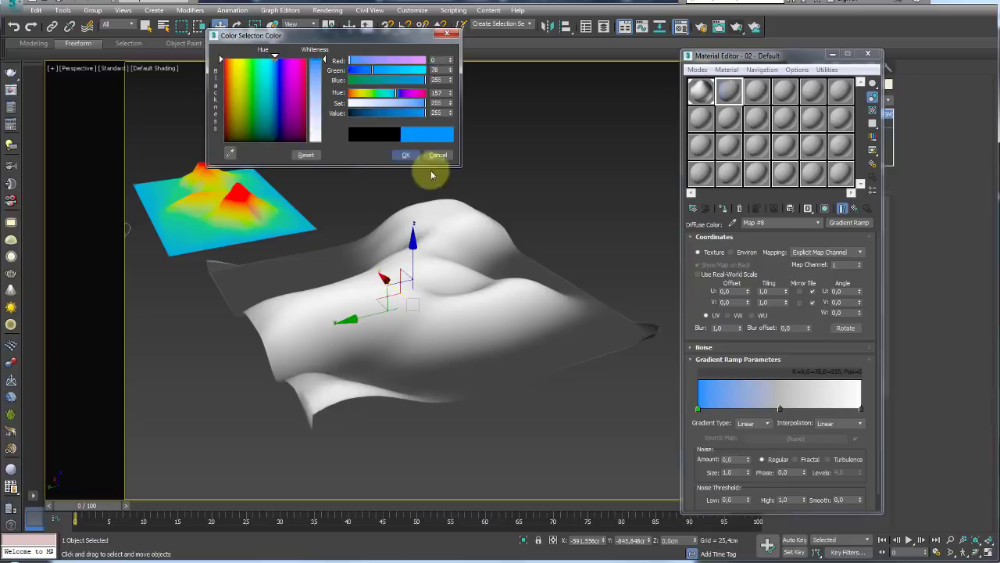
{"action": "left_click", "coordinate": [405, 154]}
{"action": "double_click", "coordinate": [779, 412]}
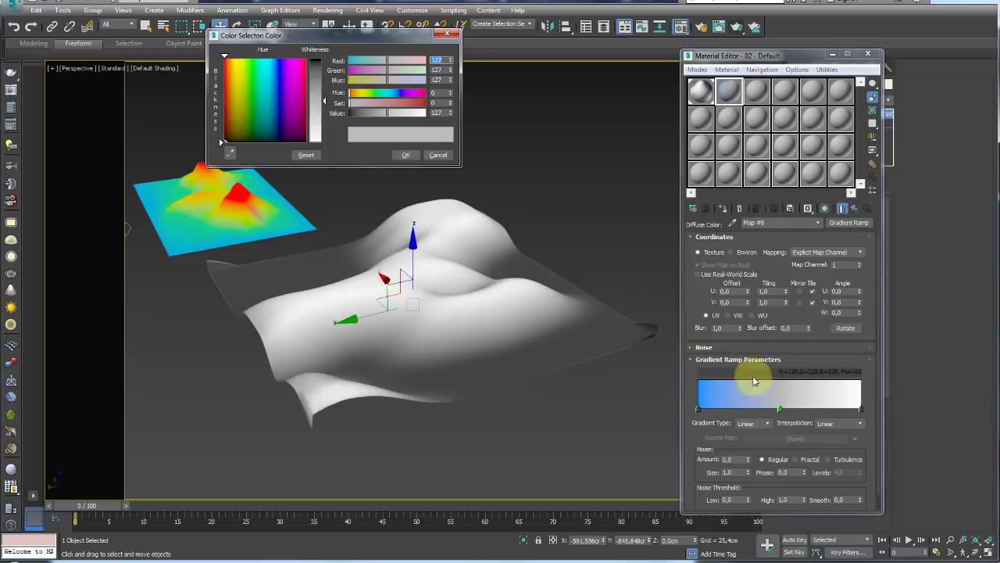
{"action": "left_click_drag", "start_coordinate": [330, 92], "coordinate": [384, 90]}
{"action": "left_click", "coordinate": [405, 154]}
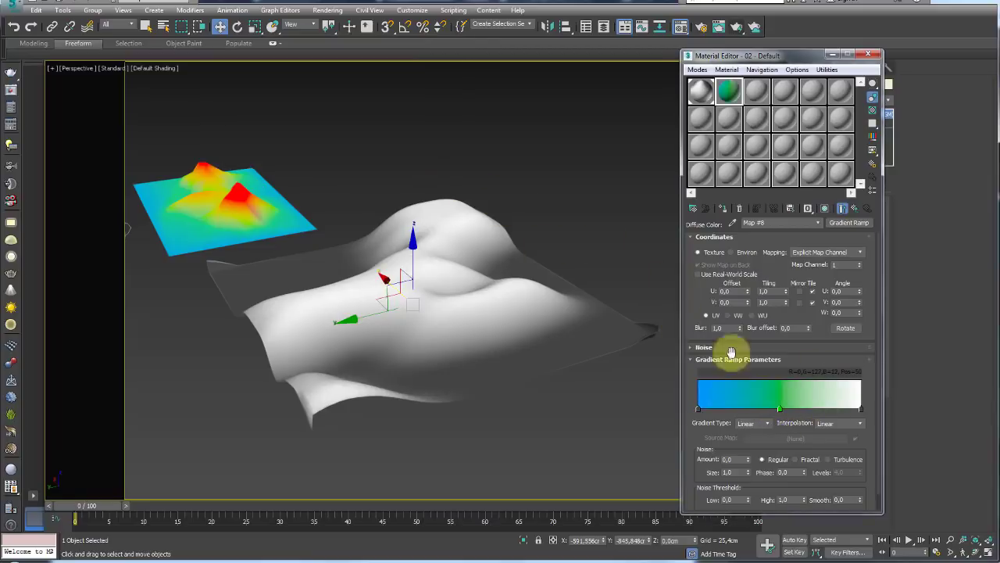
Step: Add a yellow stop toward the right and turn the ramp's right end red
{"action": "double_click", "coordinate": [821, 412]}
{"action": "left_click_drag", "start_coordinate": [346, 100], "coordinate": [336, 100]}
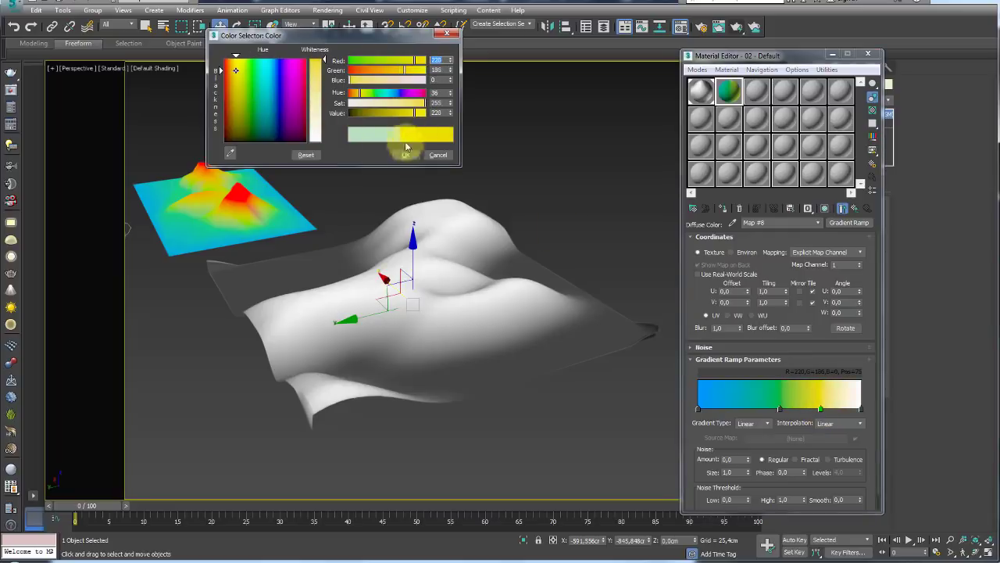
{"action": "left_click", "coordinate": [406, 154]}
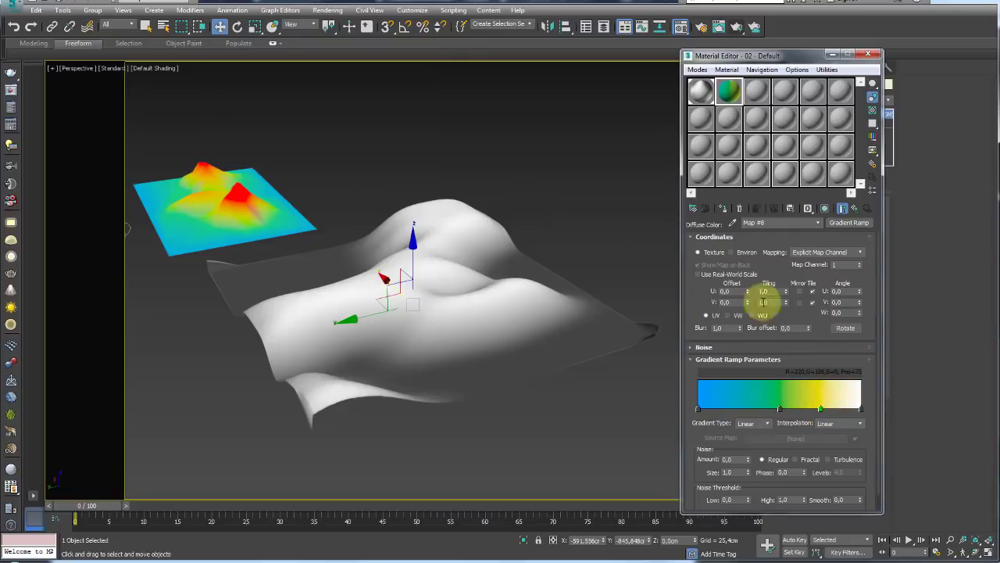
{"action": "double_click", "coordinate": [861, 412]}
{"action": "left_click_drag", "start_coordinate": [338, 100], "coordinate": [329, 100]}
{"action": "left_click", "coordinate": [400, 153]}
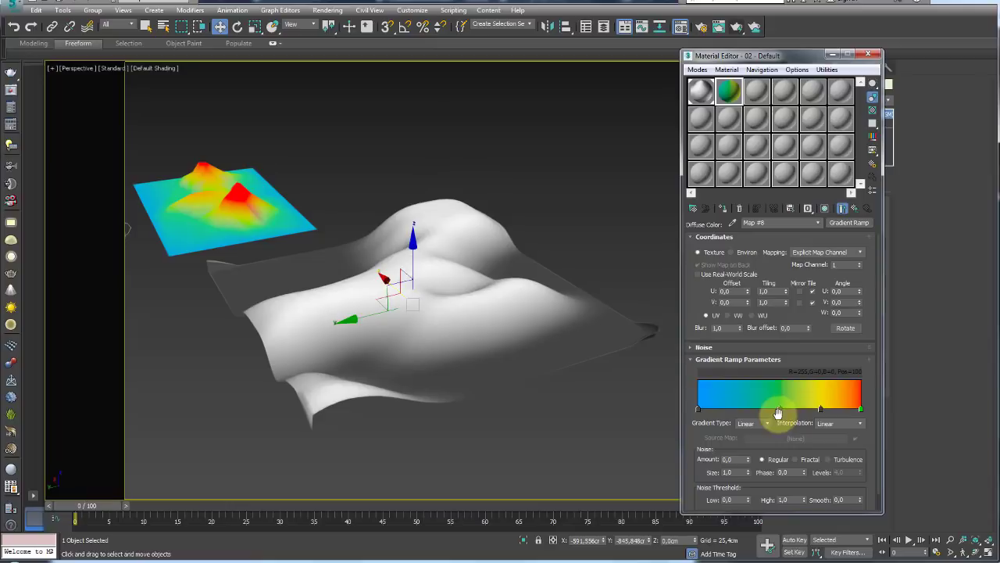
Step: Shift green left, add a red stop, delete the right-end flag, and move a stop to 73
{"action": "left_click_drag", "start_coordinate": [780, 411], "coordinate": [732, 411]}
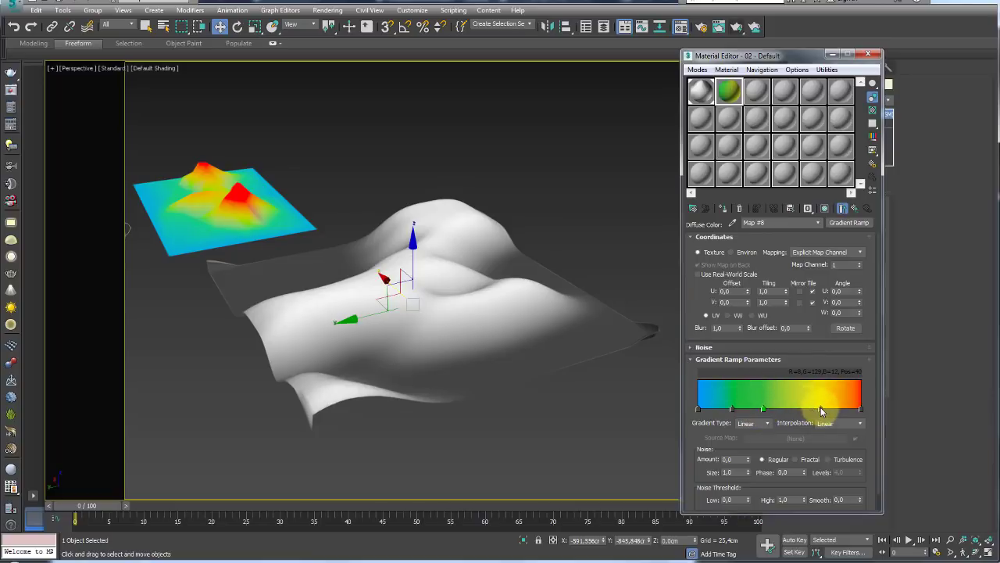
{"action": "left_click_drag", "start_coordinate": [821, 408], "coordinate": [826, 408]}
{"action": "left_click", "coordinate": [791, 408]}
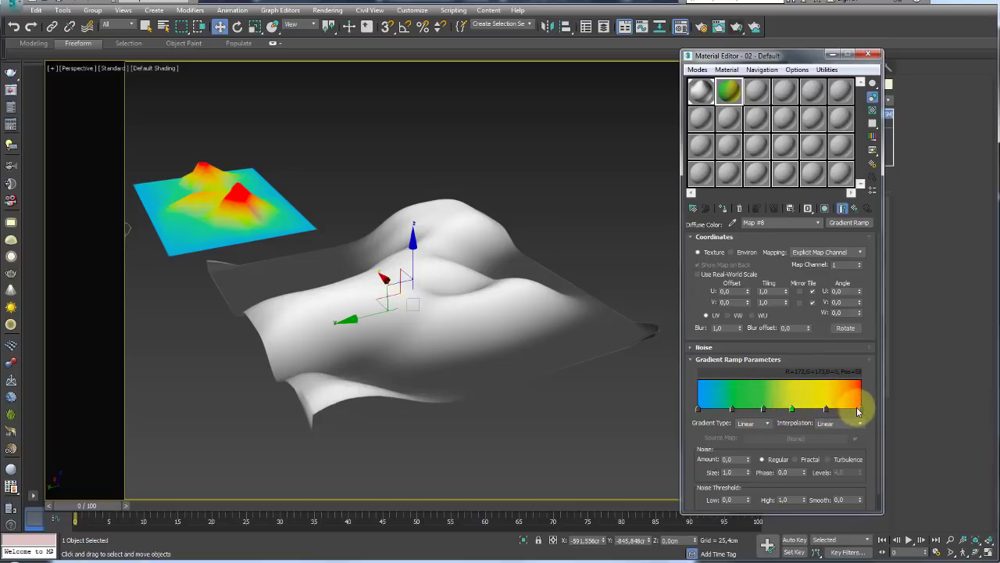
{"action": "left_click_drag", "start_coordinate": [859, 412], "coordinate": [841, 411]}
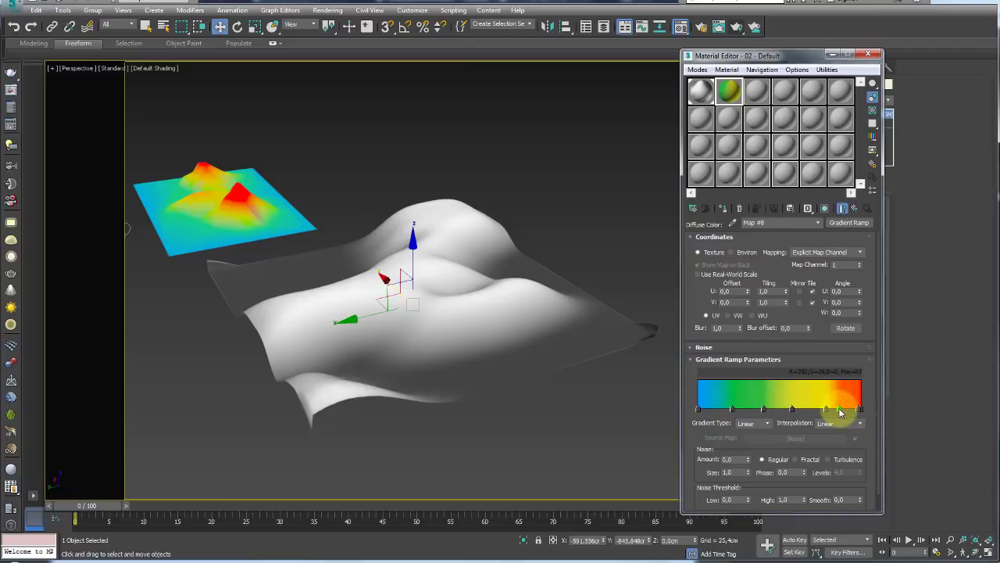
{"action": "double_click", "coordinate": [840, 409]}
{"action": "left_click_drag", "start_coordinate": [358, 70], "coordinate": [338, 75]}
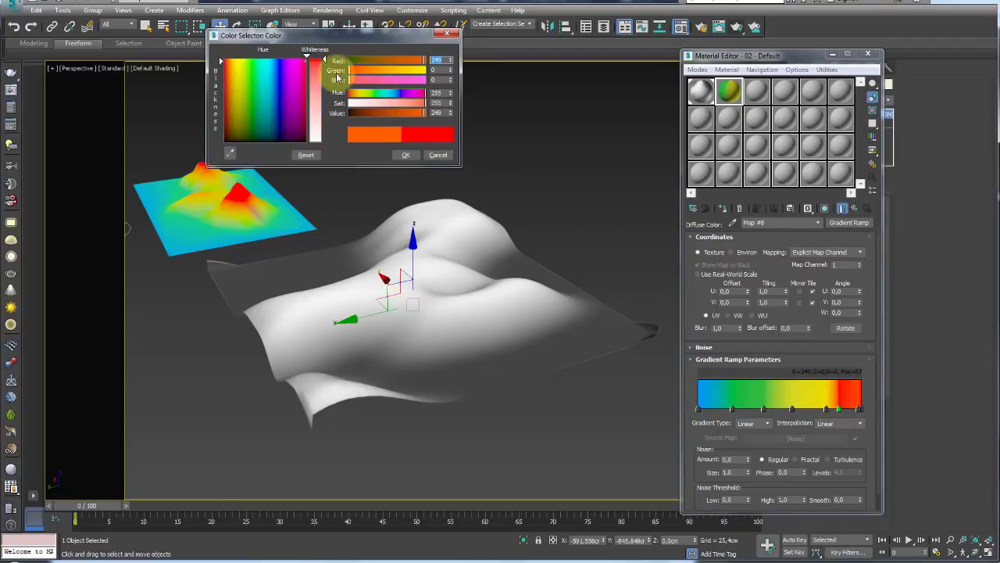
{"action": "left_click", "coordinate": [408, 155]}
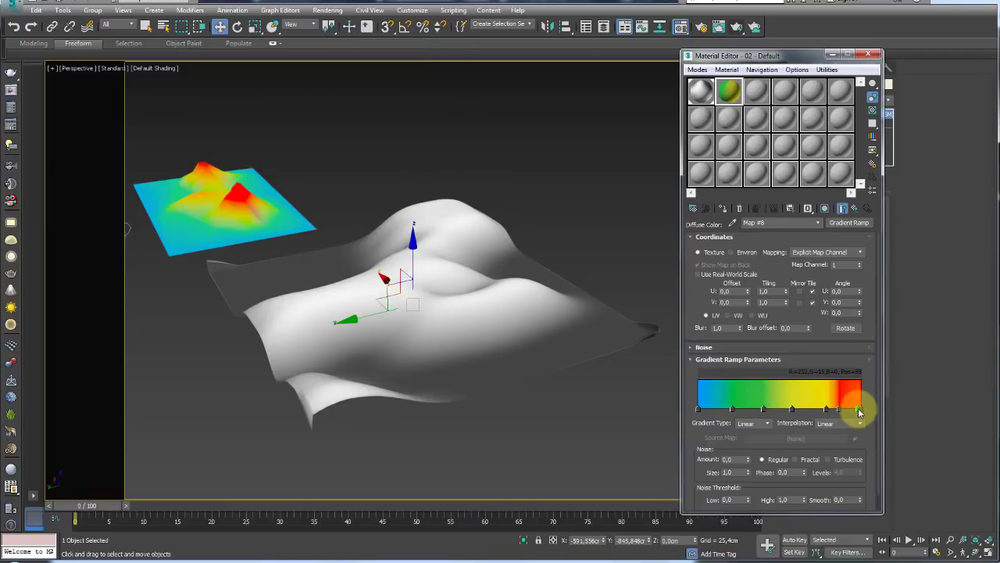
{"action": "right_click", "coordinate": [858, 410]}
{"action": "left_click", "coordinate": [887, 461]}
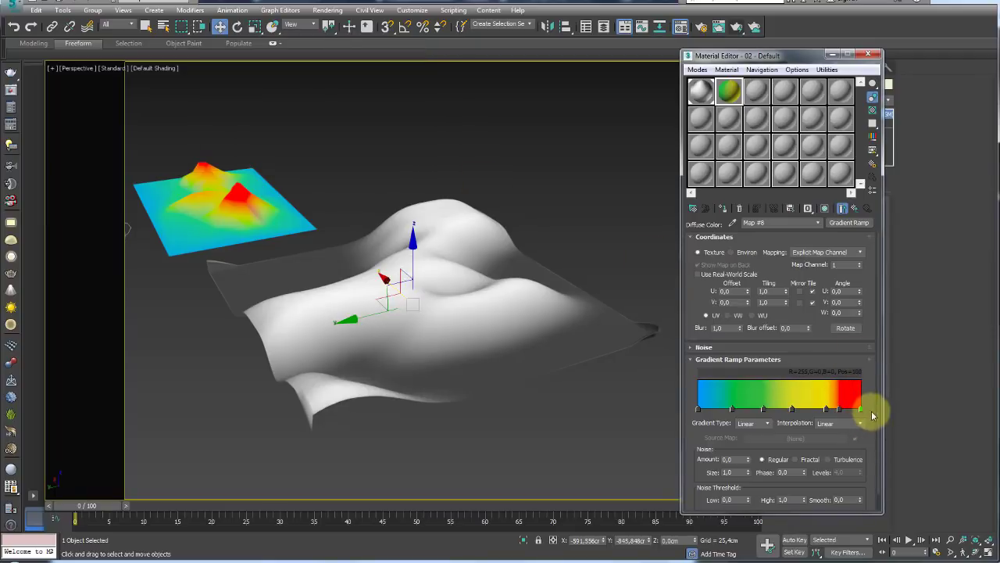
{"action": "left_click_drag", "start_coordinate": [826, 409], "coordinate": [791, 414]}
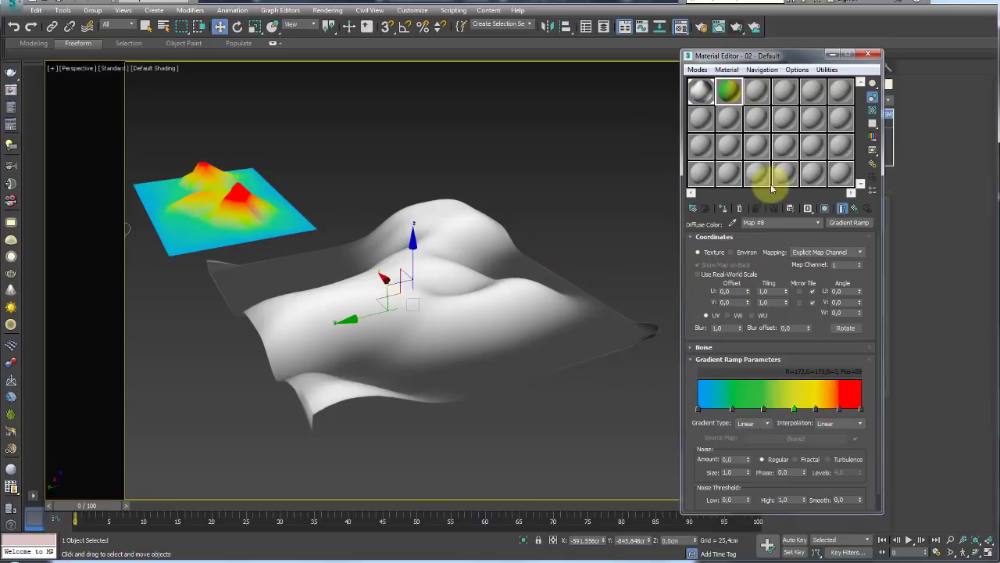
Step: Drag the gradient material onto the terrain plane, then close the Material Editor to view the colours
{"action": "left_click_drag", "start_coordinate": [743, 105], "coordinate": [540, 291]}
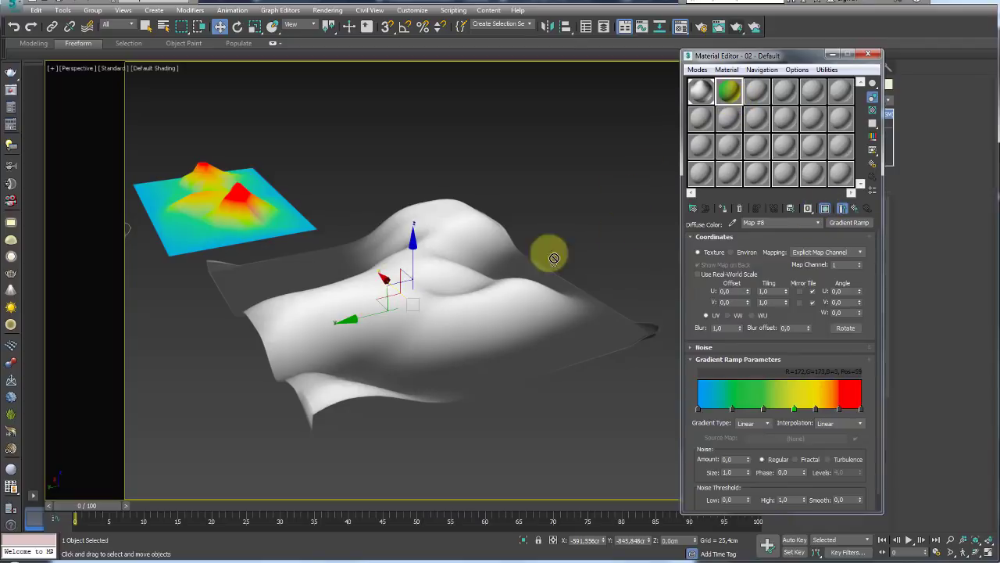
{"action": "mouse_move", "coordinate": [575, 272]}
{"action": "middle_mouse_down", "text": "alt"}
{"action": "mouse_move", "coordinate": [587, 289]}
{"action": "mouse_move", "coordinate": [644, 298]}
{"action": "middle_mouse_up", "text": "alt"}
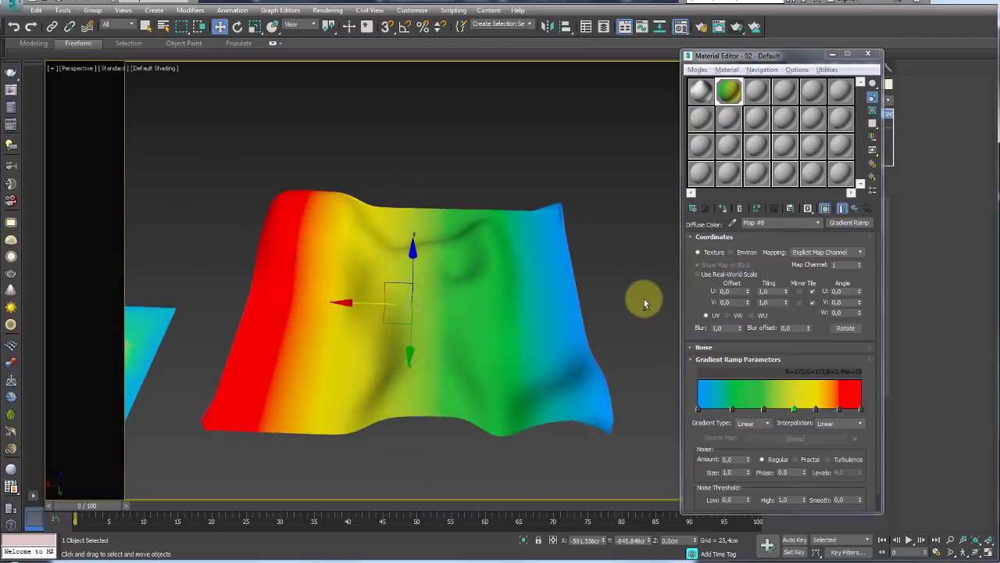
{"action": "left_click", "coordinate": [831, 54]}
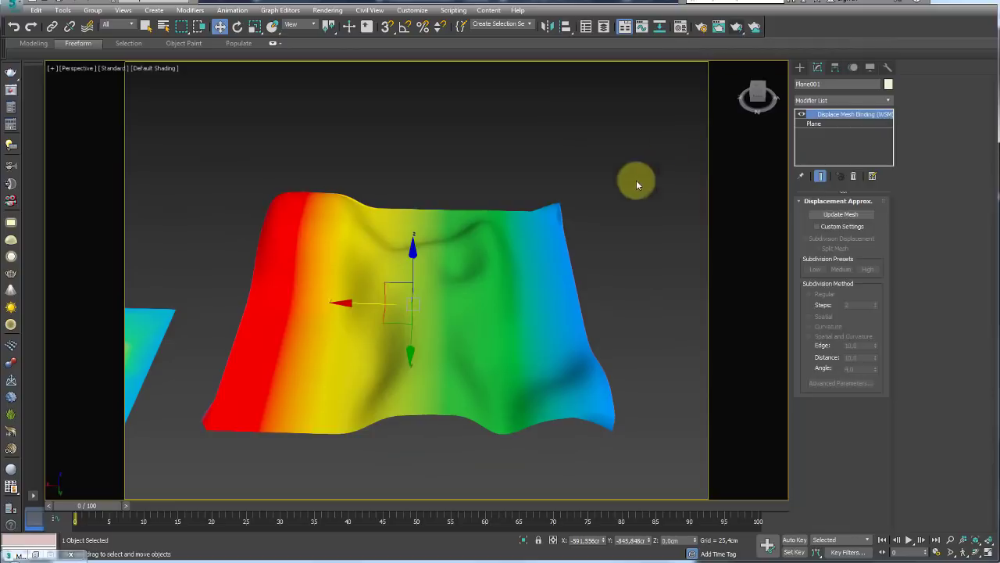
{"action": "scroll", "coordinate": [626, 208], "scroll_direction": "down", "scroll_amount": 1}
{"action": "scroll", "coordinate": [621, 219], "scroll_direction": "down", "scroll_amount": 4}
{"action": "scroll", "coordinate": [610, 235], "scroll_direction": "up", "scroll_amount": 5}
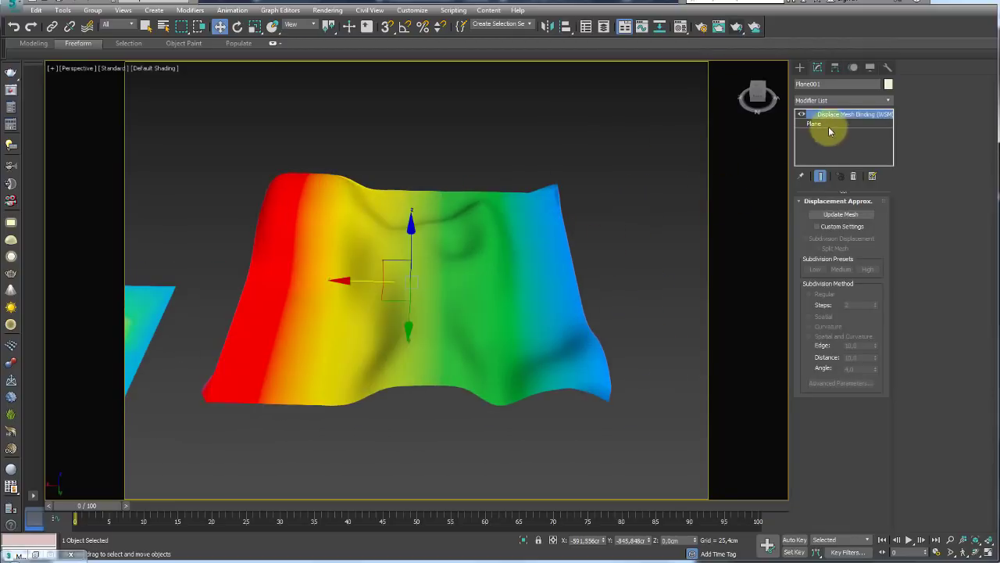
{"action": "middle_click_drag", "start_coordinate": [609, 227], "coordinate": [629, 219], "text": "alt"}
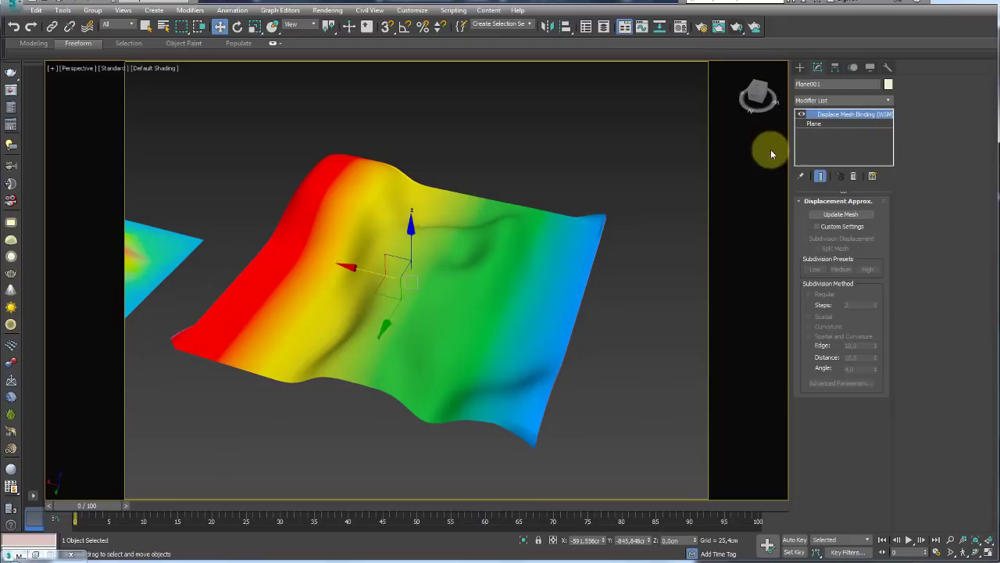
Step: Collapse Displace Mesh Binding with Collapse All and scroll the Modifier List toward UVW Map
{"action": "right_click", "coordinate": [830, 119]}
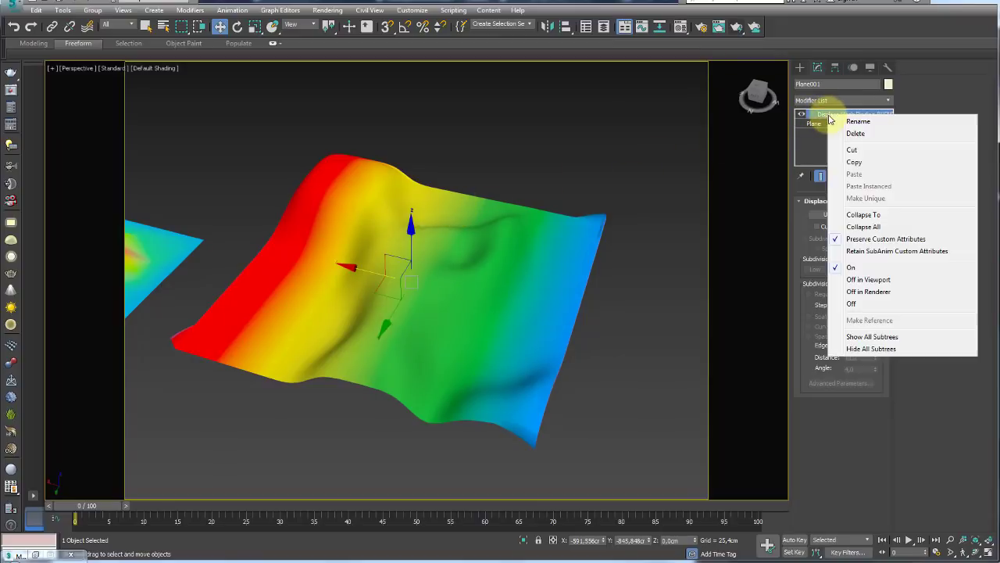
{"action": "left_click", "coordinate": [863, 215]}
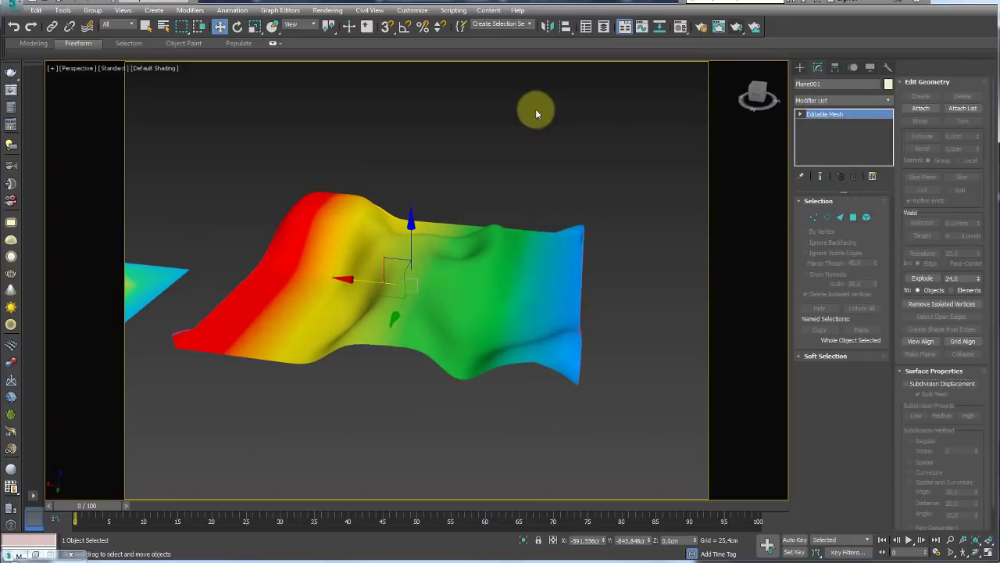
{"action": "left_click", "coordinate": [879, 102]}
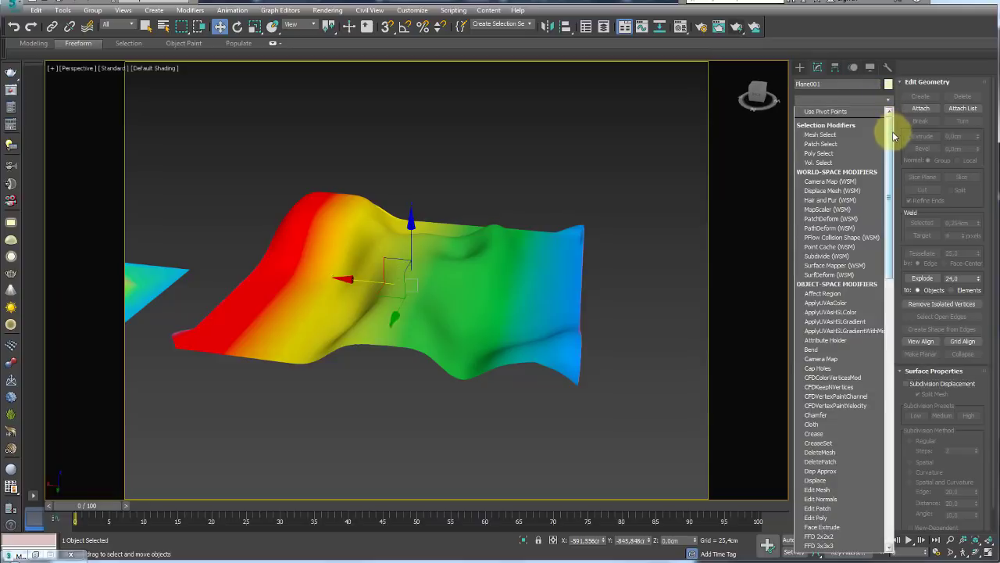
{"action": "left_click_drag", "start_coordinate": [893, 131], "coordinate": [889, 407]}
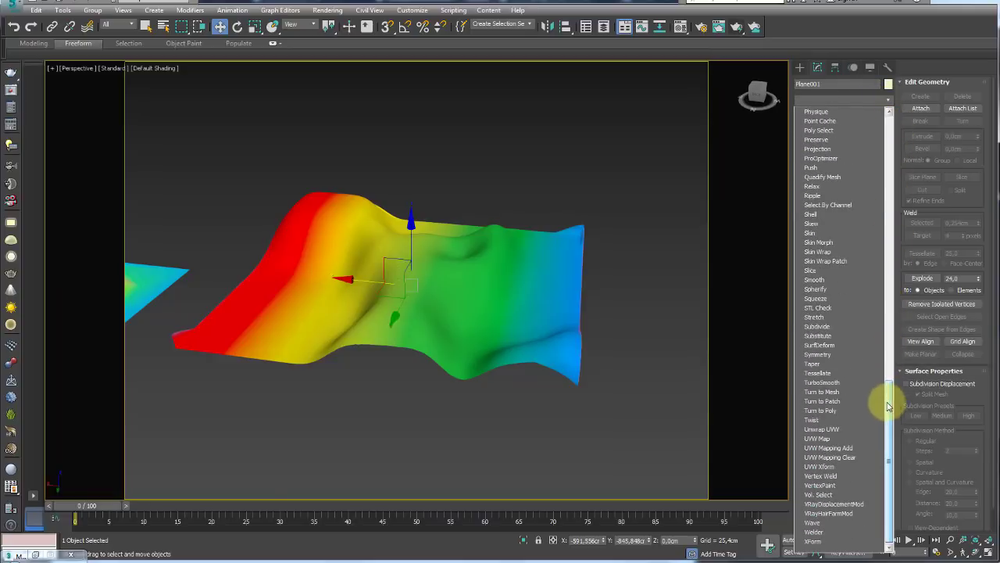
Step: Add a UVW Map, rotate its gizmo 90° with angle snap, and fit it to the terrain
{"action": "left_click", "coordinate": [829, 440]}
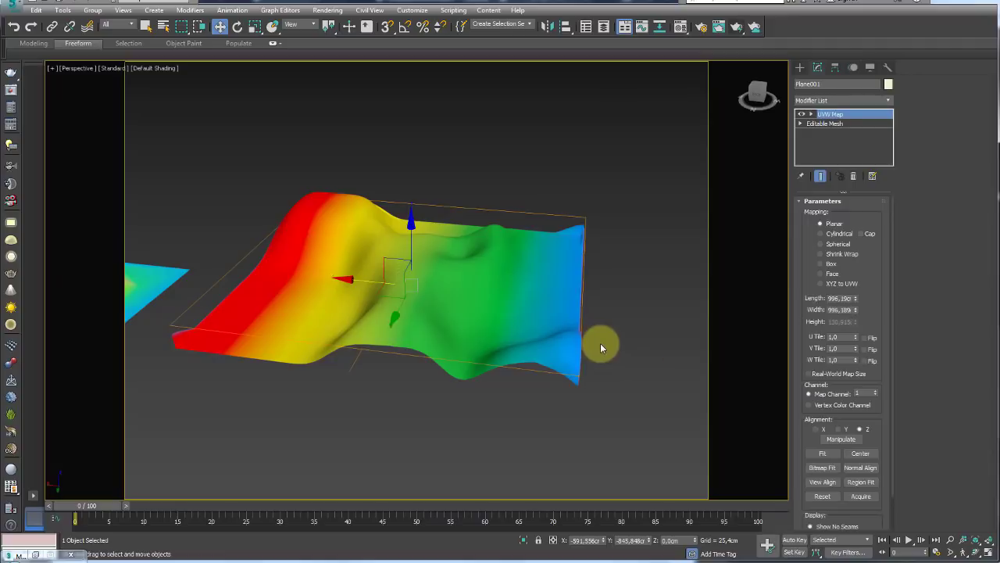
{"action": "left_click", "coordinate": [811, 114]}
{"action": "left_click", "coordinate": [830, 123]}
{"action": "key", "text": "e"}
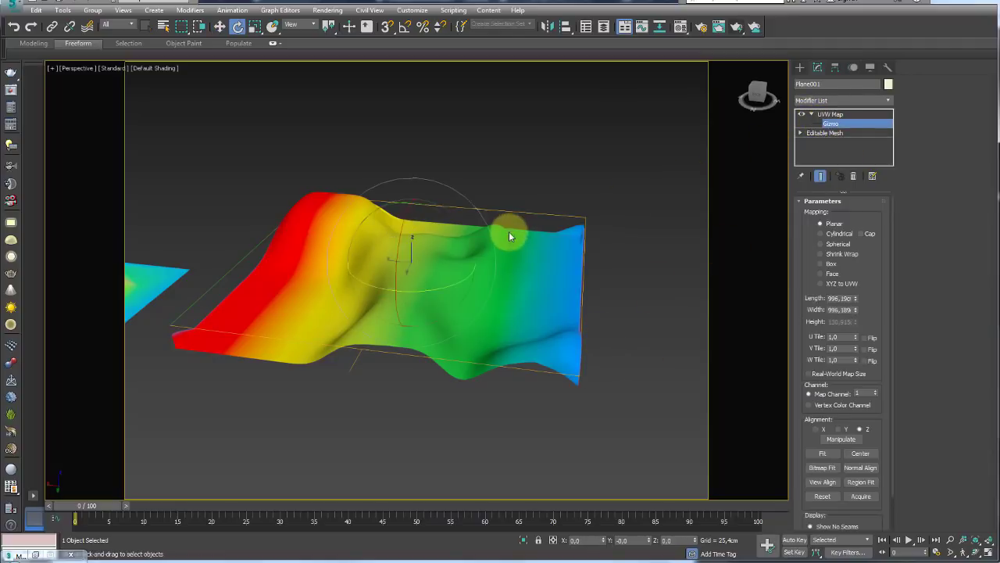
{"action": "key", "text": "a"}
{"action": "mouse_move", "coordinate": [453, 226]}
{"action": "left_mouse_down"}
{"action": "mouse_move", "coordinate": [409, 187]}
{"action": "mouse_move", "coordinate": [477, 276]}
{"action": "left_mouse_up"}
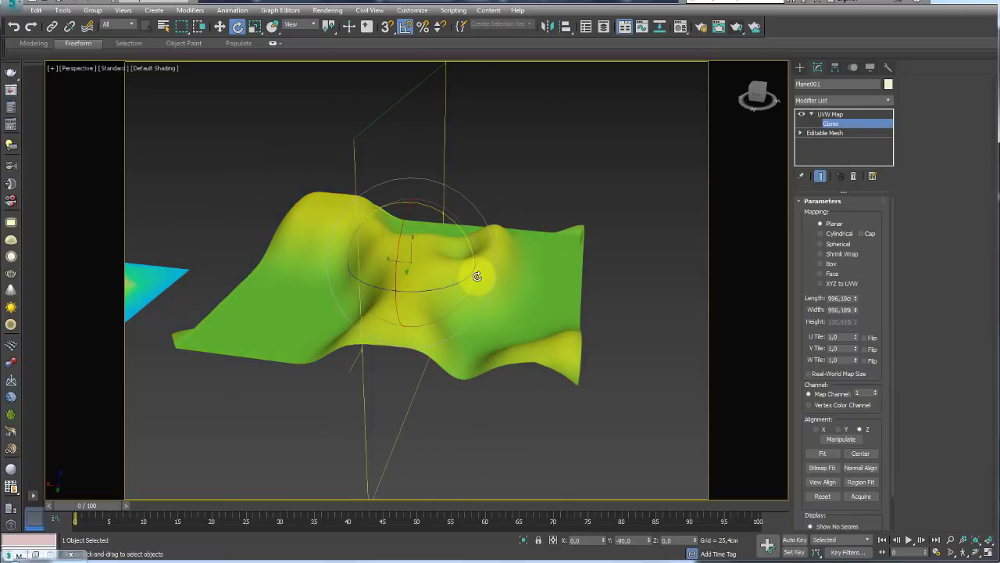
{"action": "left_click_drag", "start_coordinate": [500, 307], "coordinate": [540, 305]}
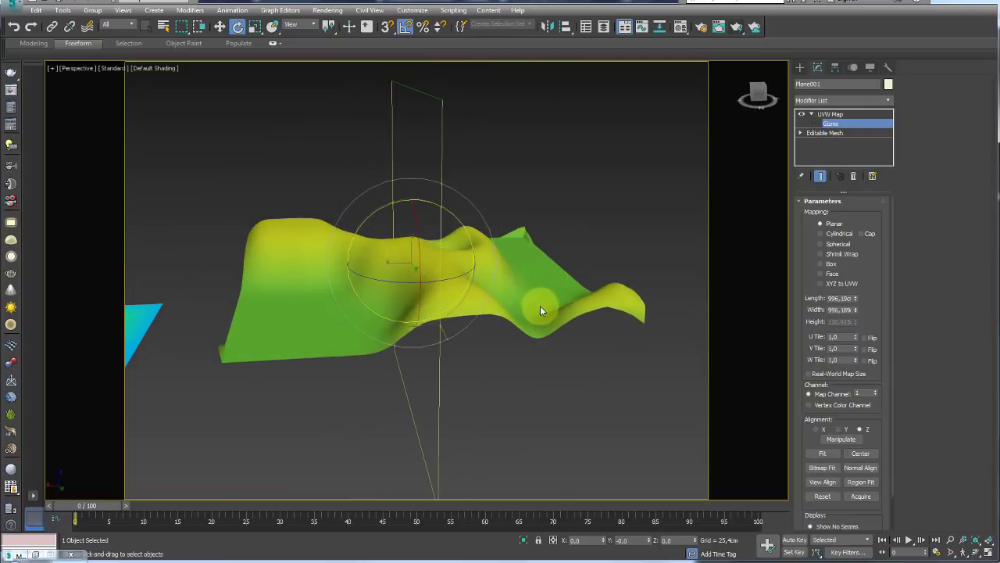
{"action": "left_click", "coordinate": [823, 454]}
Step: Stretch the gizmo along its height, slide it up, then bring up the reference topography image
{"action": "mouse_move", "coordinate": [600, 329]}
{"action": "middle_mouse_down", "text": "alt"}
{"action": "mouse_move", "coordinate": [570, 344]}
{"action": "mouse_move", "coordinate": [489, 320]}
{"action": "mouse_move", "coordinate": [448, 328]}
{"action": "middle_mouse_up", "text": "alt"}
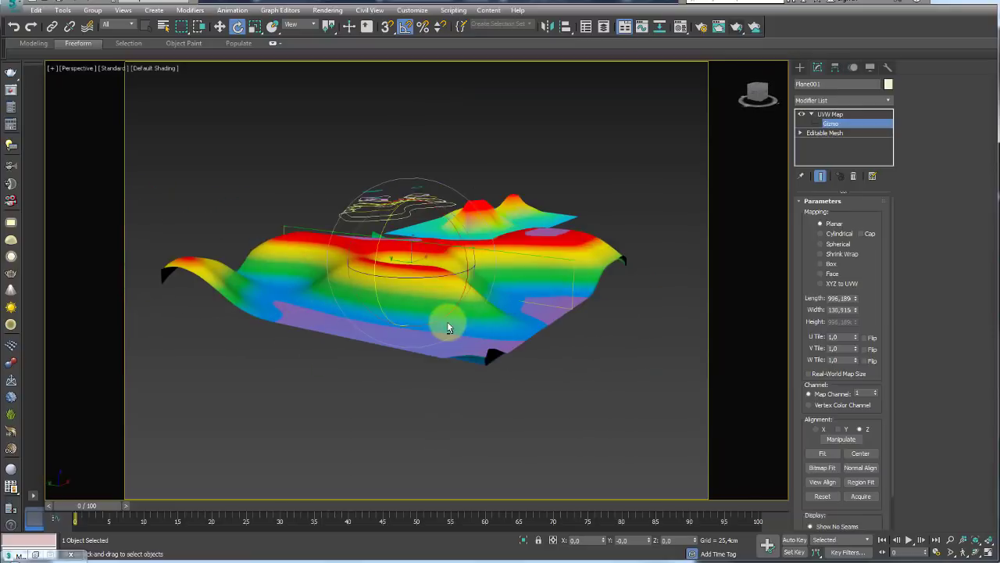
{"action": "key", "text": "r"}
{"action": "mouse_move", "coordinate": [408, 183]}
{"action": "left_mouse_down"}
{"action": "mouse_move", "coordinate": [422, 94]}
{"action": "mouse_move", "coordinate": [412, 165]}
{"action": "left_mouse_up"}
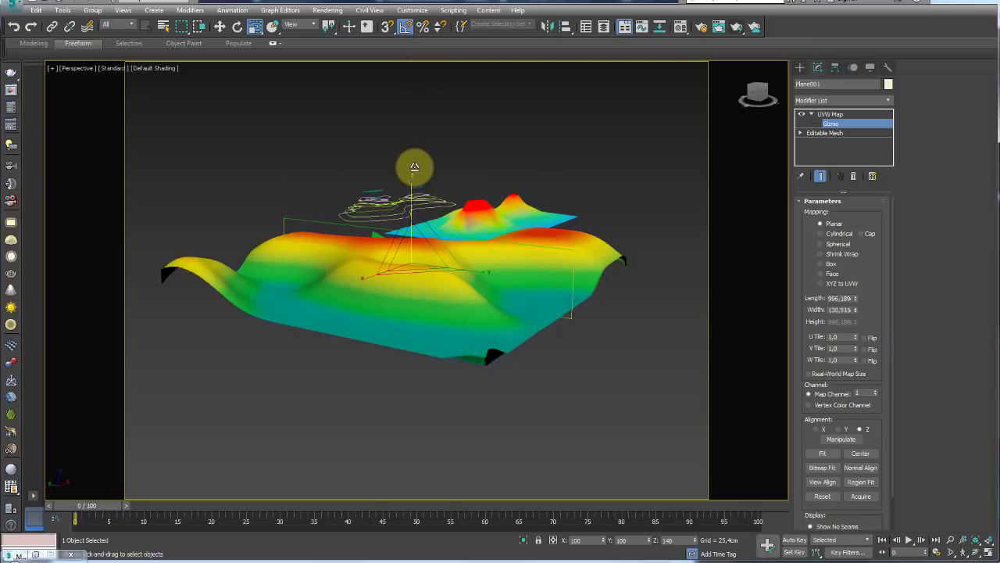
{"action": "key", "text": "w"}
{"action": "left_click_drag", "start_coordinate": [413, 202], "coordinate": [409, 201]}
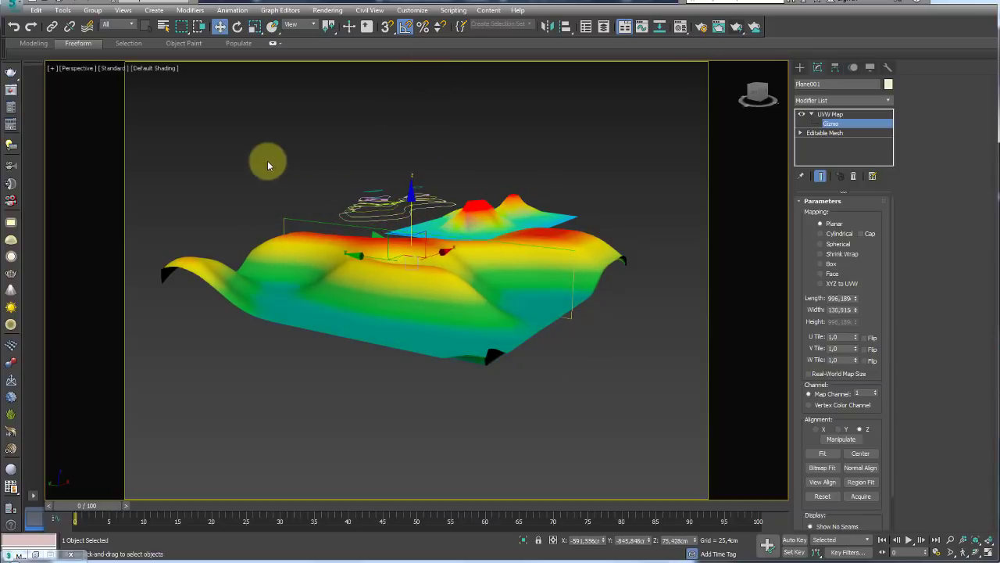
{"action": "mouse_move", "coordinate": [267, 160]}
{"action": "middle_mouse_down", "text": "alt"}
{"action": "mouse_move", "coordinate": [420, 247]}
{"action": "mouse_move", "coordinate": [437, 229]}
{"action": "mouse_move", "coordinate": [404, 326]}
{"action": "mouse_move", "coordinate": [617, 249]}
{"action": "mouse_move", "coordinate": [591, 290]}
{"action": "mouse_move", "coordinate": [518, 283]}
{"action": "mouse_move", "coordinate": [239, 460]}
{"action": "middle_mouse_up", "text": "alt"}
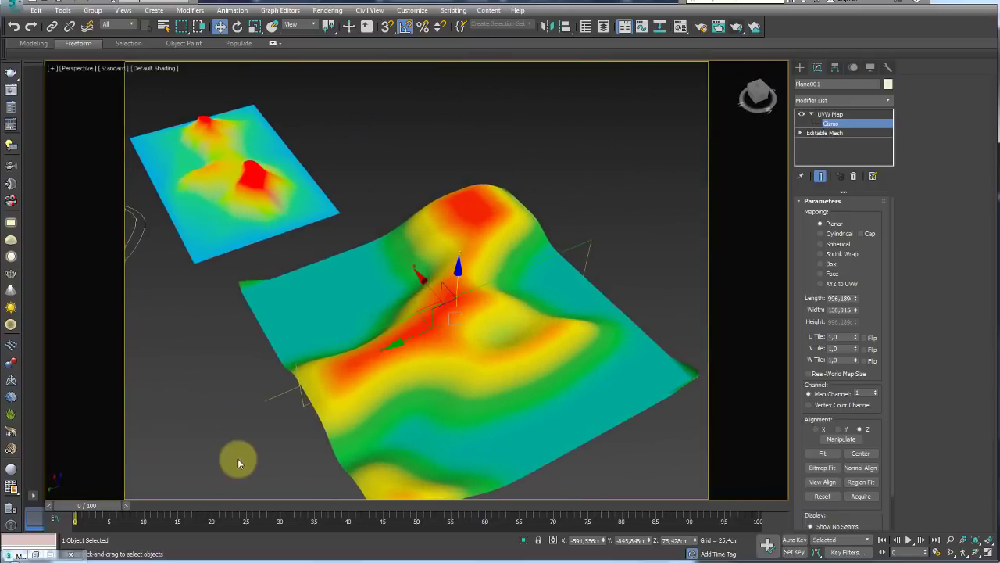
{"action": "left_click", "coordinate": [110, 556]}
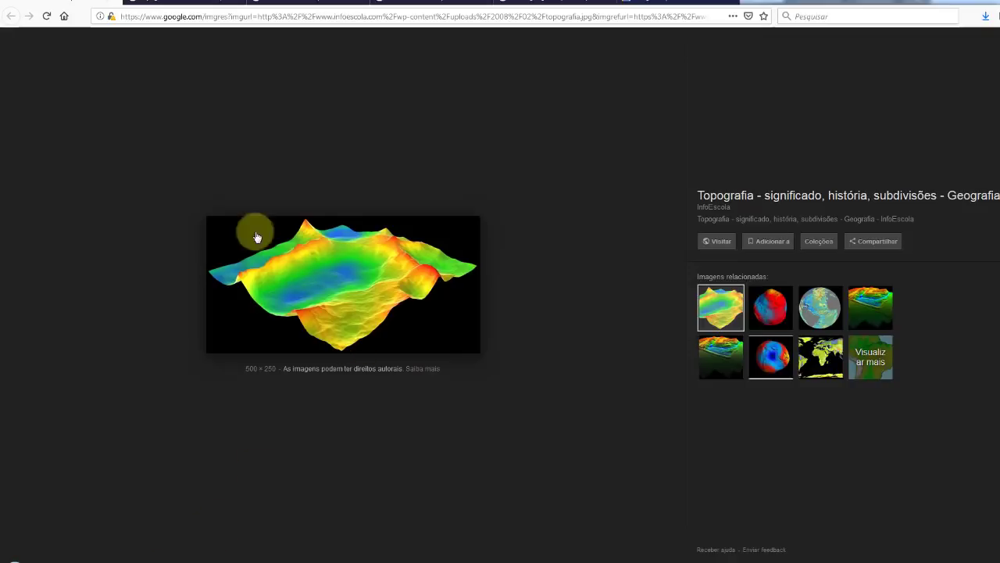
{"action": "left_click", "coordinate": [289, 348]}
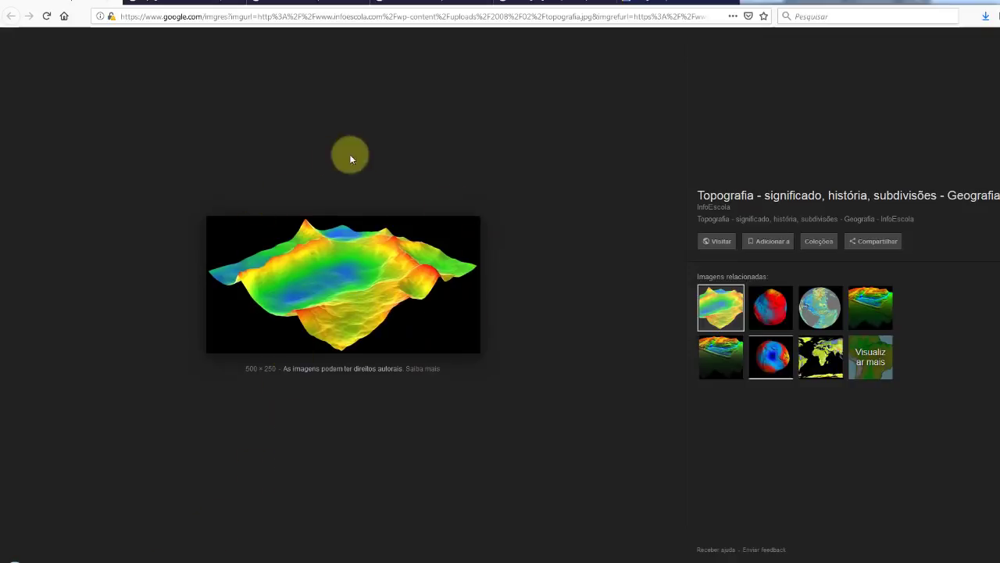
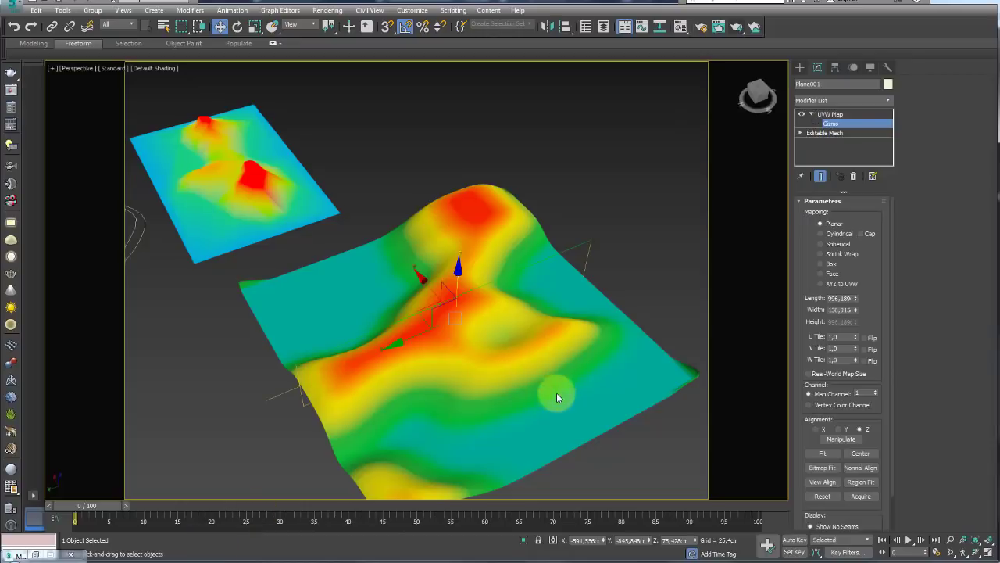
Step: Orbit the Perspective view around the height-coloured displaced terrain
{"action": "mouse_move", "coordinate": [554, 396]}
{"action": "middle_mouse_down", "text": "alt"}
{"action": "mouse_move", "coordinate": [521, 384]}
{"action": "mouse_move", "coordinate": [469, 437]}
{"action": "middle_mouse_up", "text": "alt"}
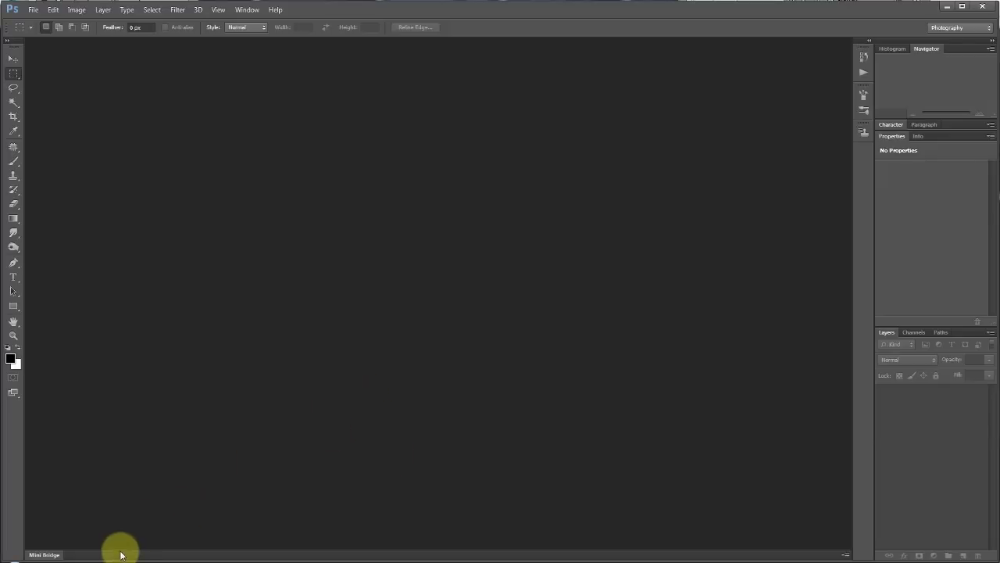
Step: Open topografia-aerea.jpg, add an empty Layer 1, and set the Pen tool to Shape mode
{"action": "left_click", "coordinate": [68, 555]}
{"action": "mouse_move", "coordinate": [391, 374]}
{"action": "left_mouse_down"}
{"action": "mouse_move", "coordinate": [481, 344]}
{"action": "mouse_move", "coordinate": [682, 220]}
{"action": "mouse_move", "coordinate": [384, 234]}
{"action": "left_mouse_up"}
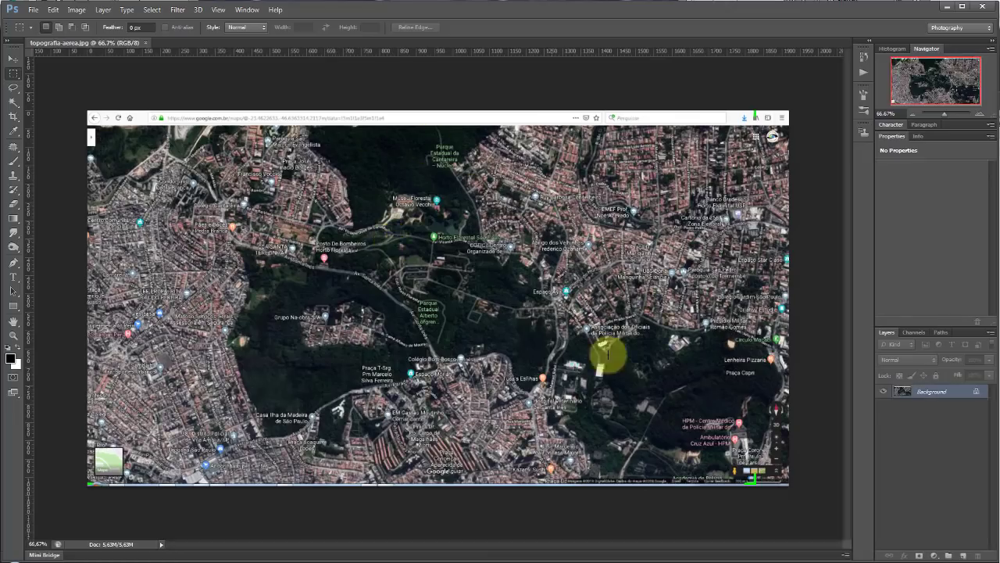
{"action": "left_click", "coordinate": [964, 556]}
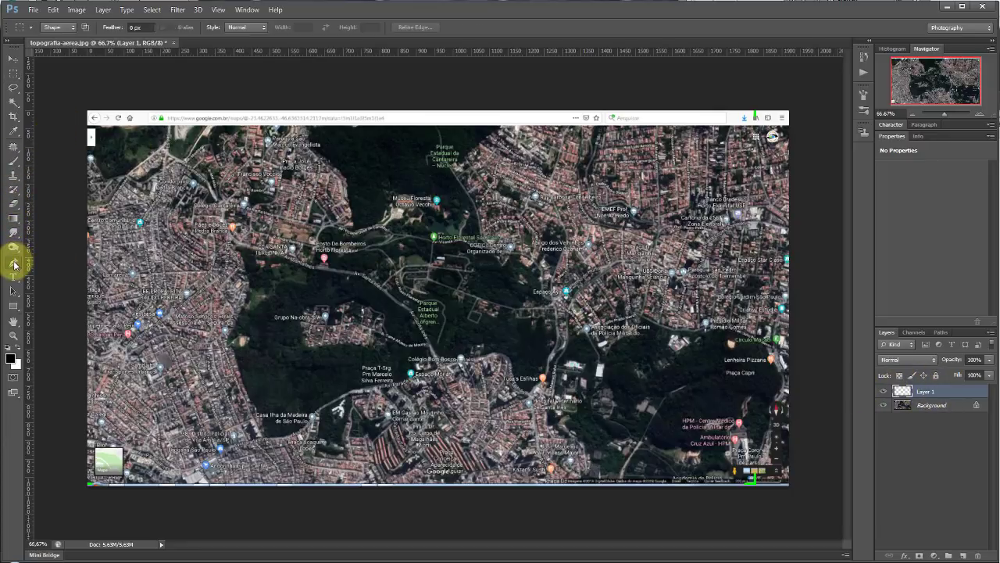
{"action": "left_click", "coordinate": [14, 265]}
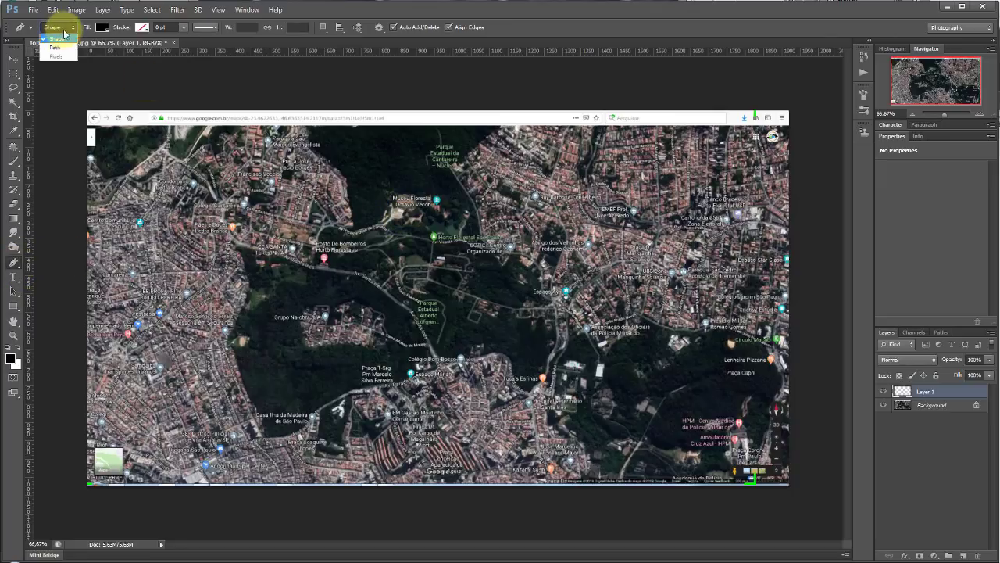
{"action": "left_click", "coordinate": [63, 35]}
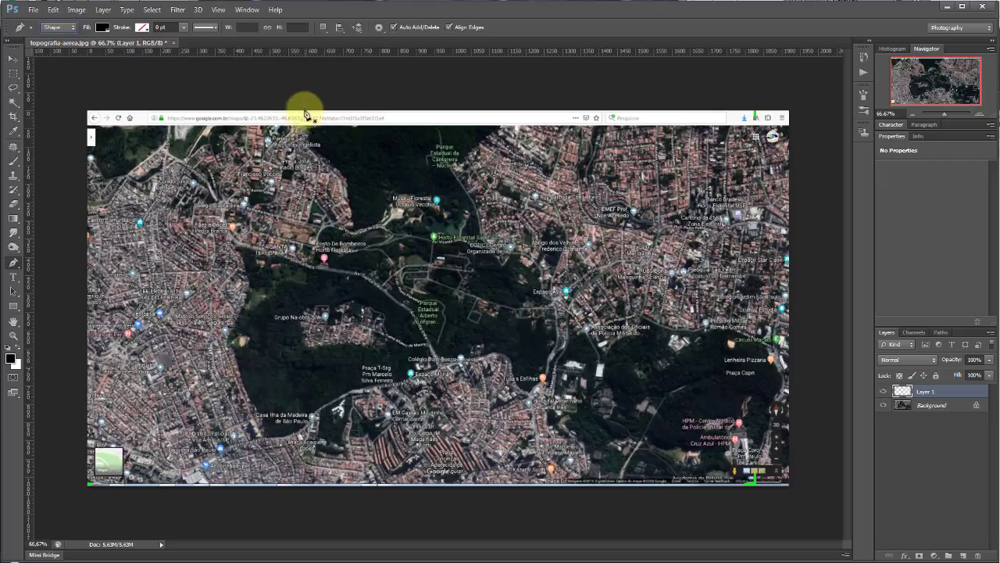
Step: Trace the valley outline with Pen points from the map's top edge around past its right edge
{"action": "left_click_drag", "start_coordinate": [304, 103], "coordinate": [306, 129]}
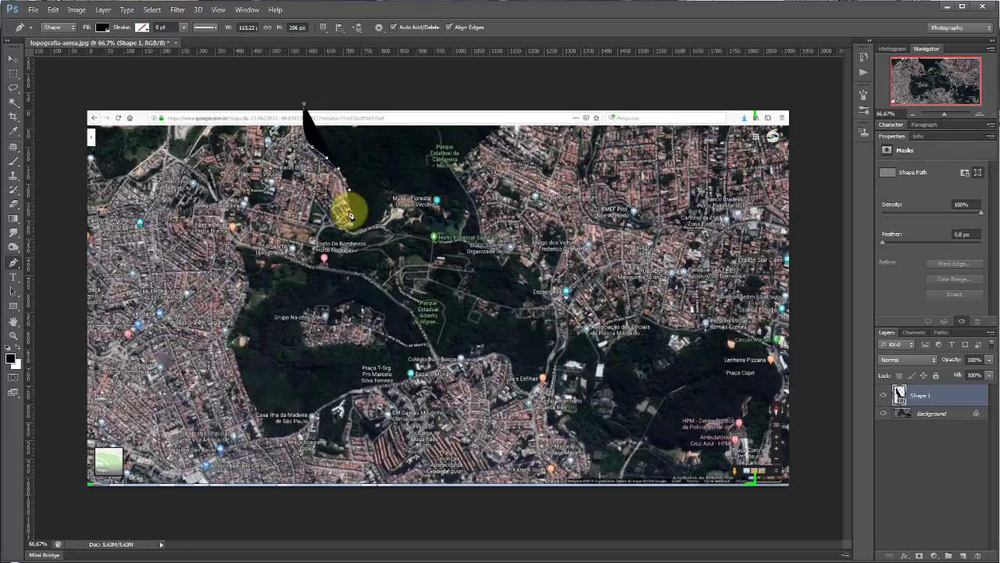
{"action": "left_click", "coordinate": [349, 227]}
{"action": "left_click", "coordinate": [323, 224]}
{"action": "left_click", "coordinate": [311, 255]}
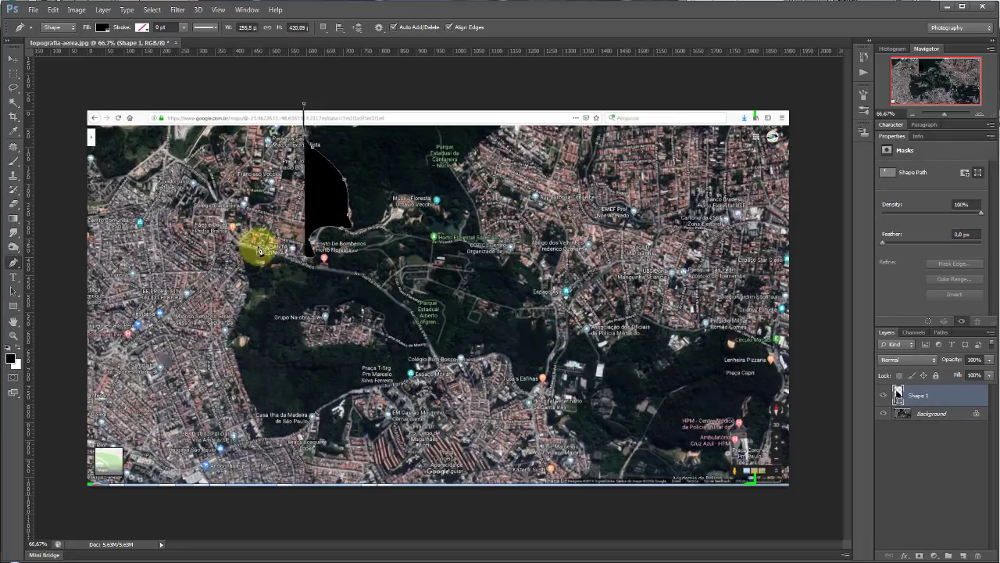
{"action": "left_click", "coordinate": [236, 248]}
{"action": "left_click", "coordinate": [261, 434]}
{"action": "left_click", "coordinate": [316, 418]}
{"action": "left_click", "coordinate": [418, 371]}
{"action": "left_click", "coordinate": [494, 353]}
{"action": "left_click", "coordinate": [551, 386]}
{"action": "left_click", "coordinate": [560, 420]}
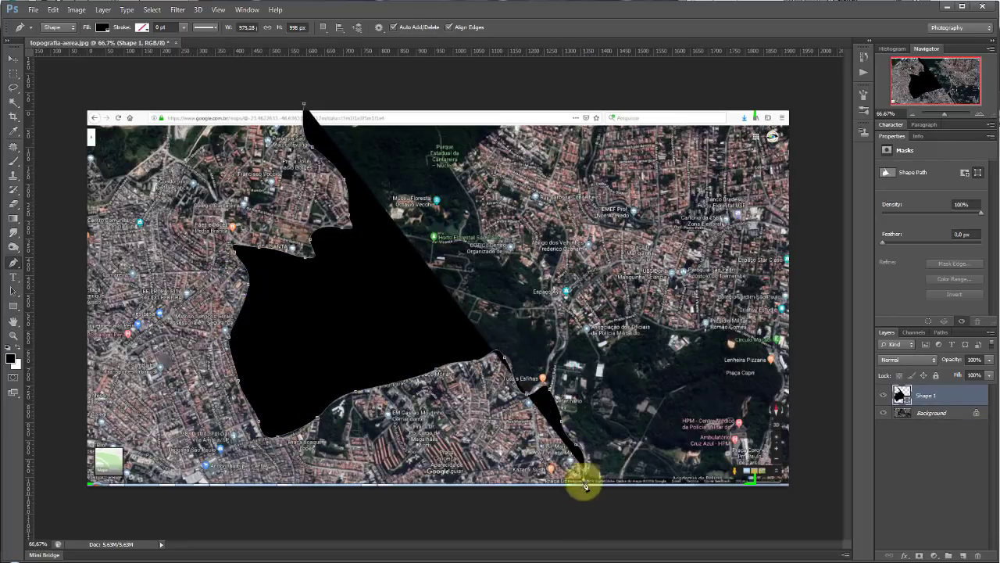
{"action": "left_click", "coordinate": [583, 494]}
{"action": "left_click", "coordinate": [797, 498]}
{"action": "left_click", "coordinate": [797, 344]}
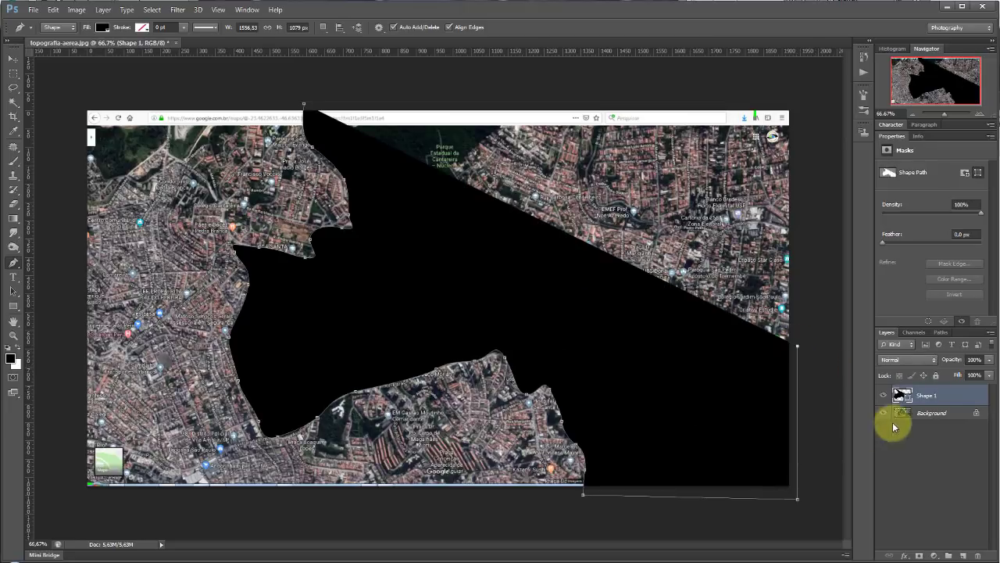
Step: Lower the shape's opacity, close the path at its start point, then restore 100% opacity
{"action": "left_click_drag", "start_coordinate": [950, 361], "coordinate": [795, 339]}
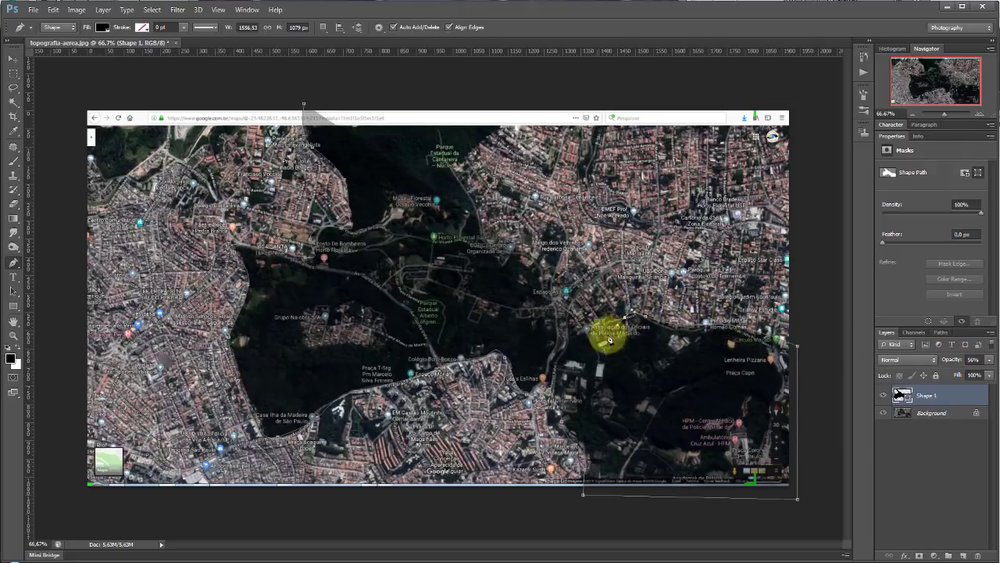
{"action": "left_click", "coordinate": [513, 102]}
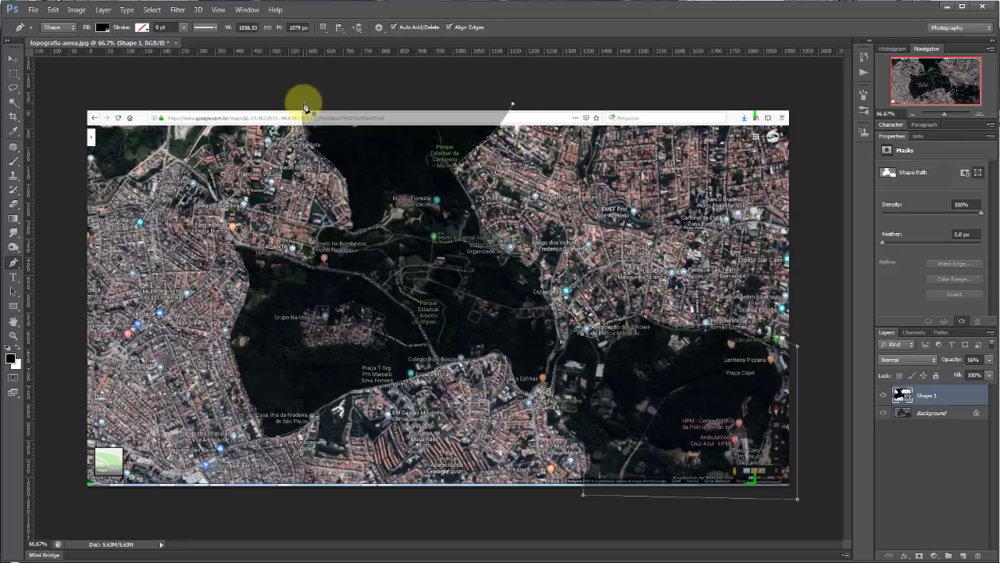
{"action": "left_click", "coordinate": [305, 107]}
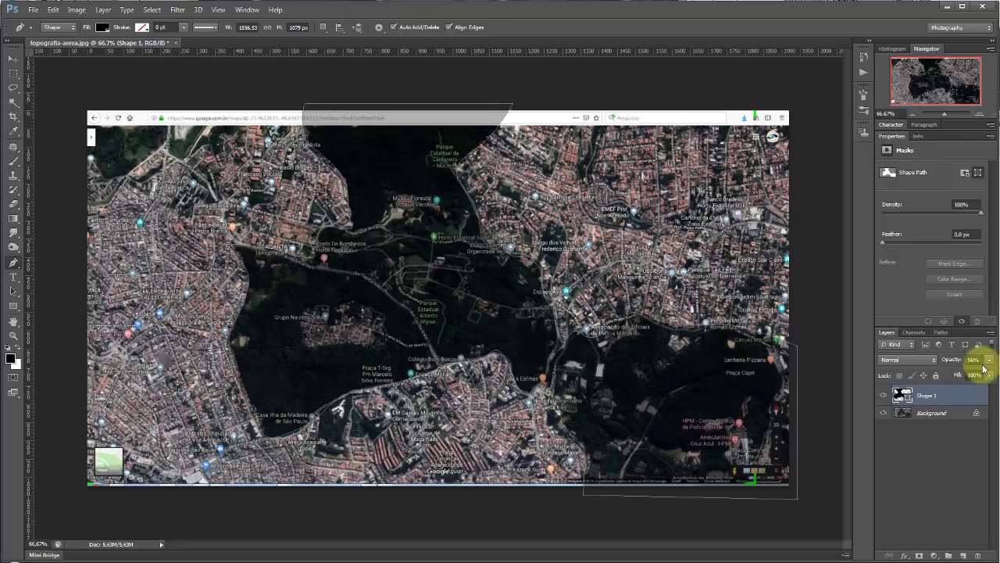
{"action": "key", "text": "0"}
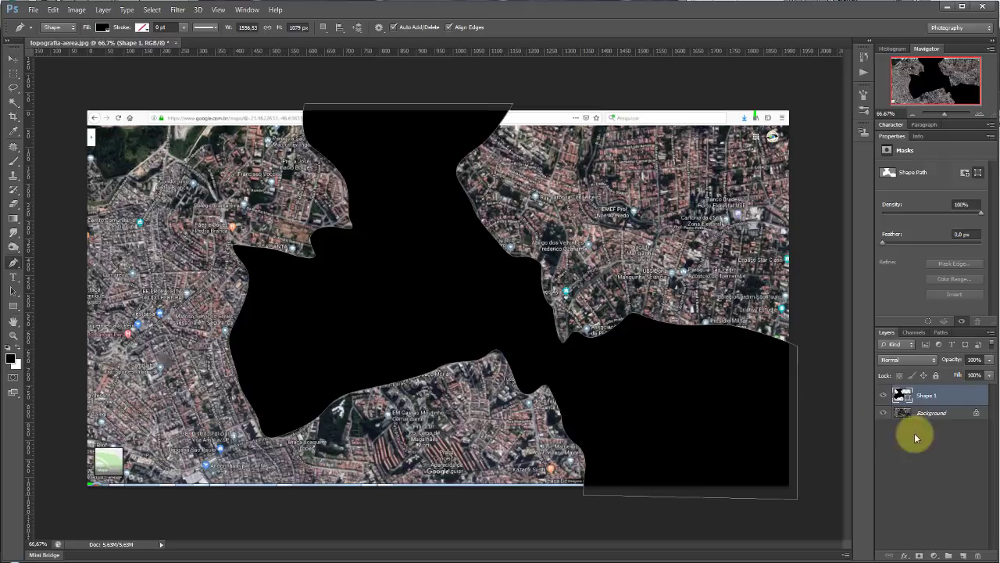
Step: Change the Shape 1 fill colour to white #ffffff
{"action": "double_click", "coordinate": [902, 396]}
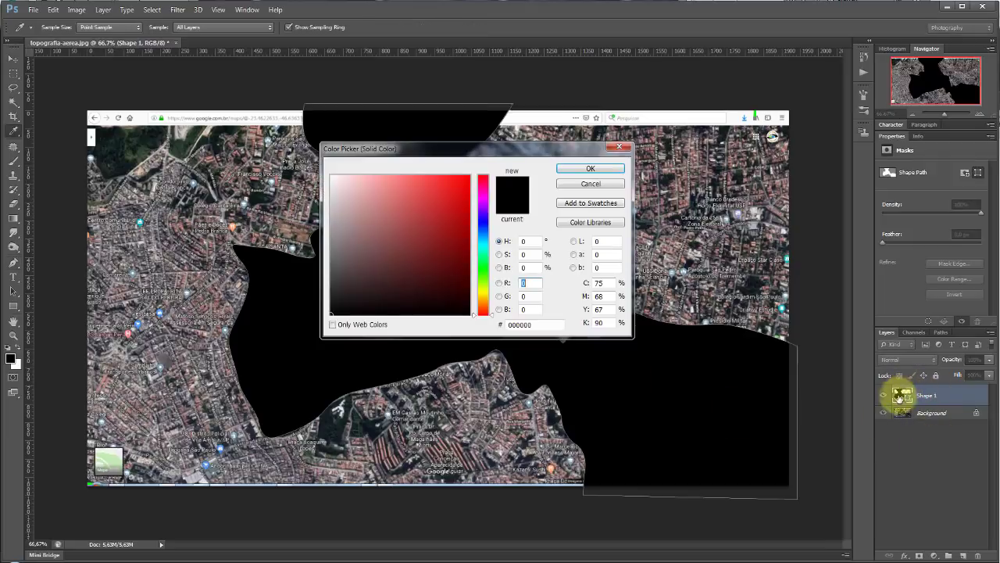
{"action": "left_click_drag", "start_coordinate": [476, 159], "coordinate": [755, 140]}
{"action": "left_click_drag", "start_coordinate": [682, 224], "coordinate": [611, 156]}
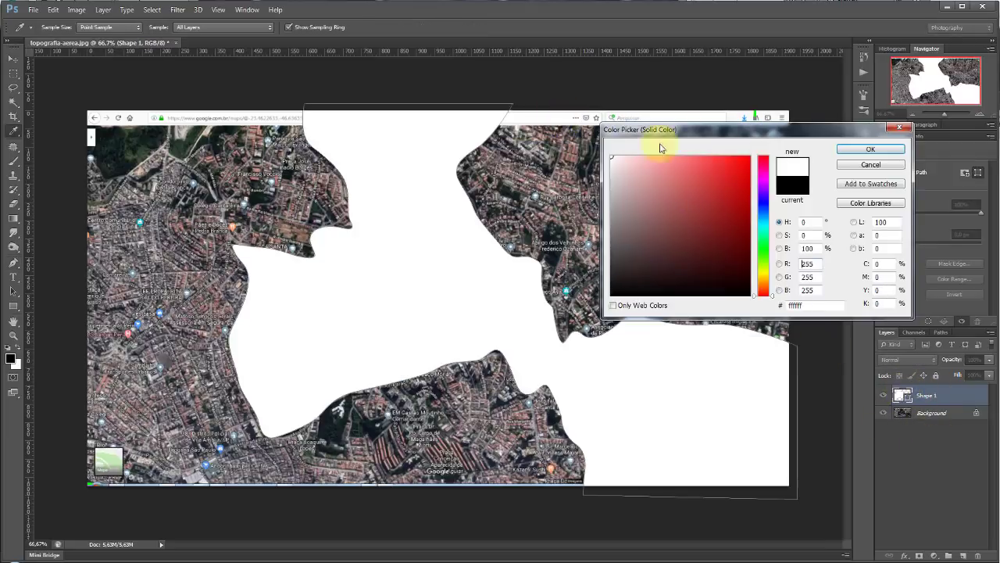
{"action": "left_click", "coordinate": [870, 148]}
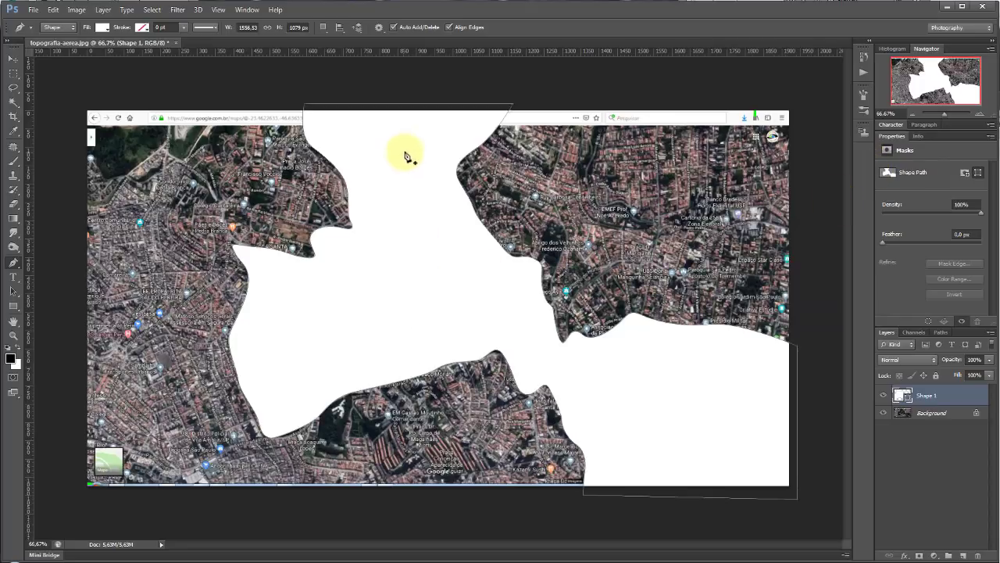
Step: Add a new Layer 1 above the Background and fill it black
{"action": "left_click", "coordinate": [933, 414]}
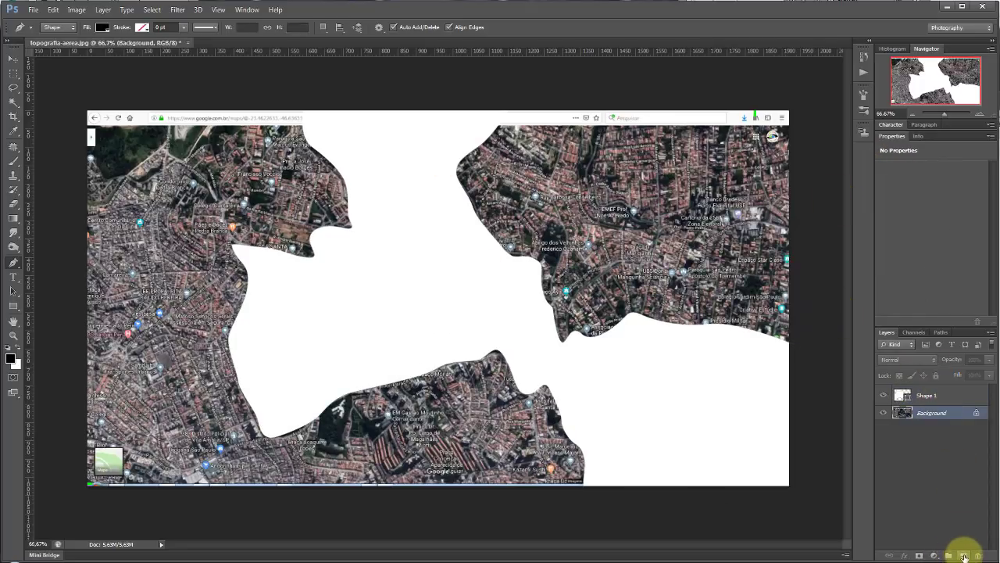
{"action": "left_click", "coordinate": [965, 557]}
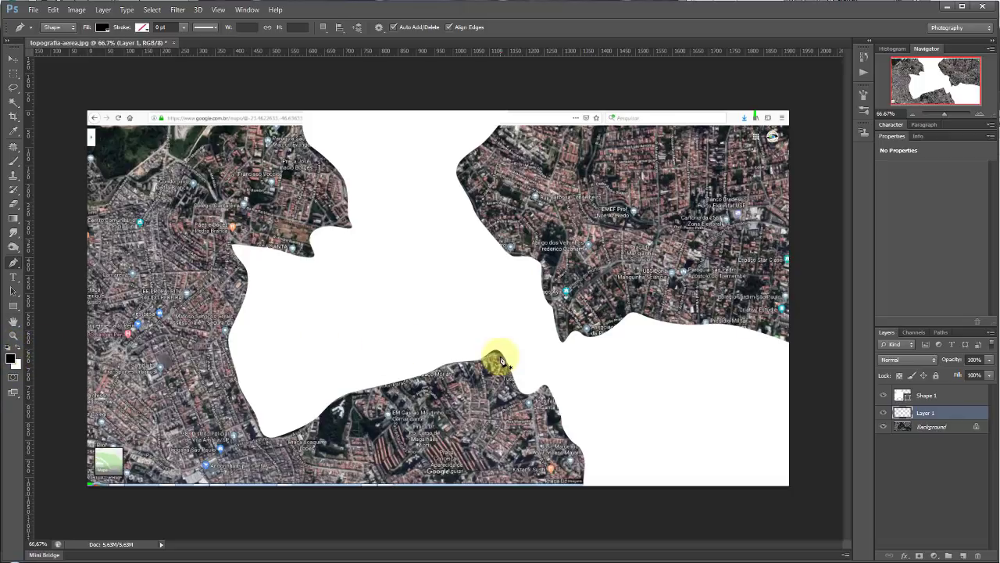
{"action": "key", "text": "alt+BackSpace"}
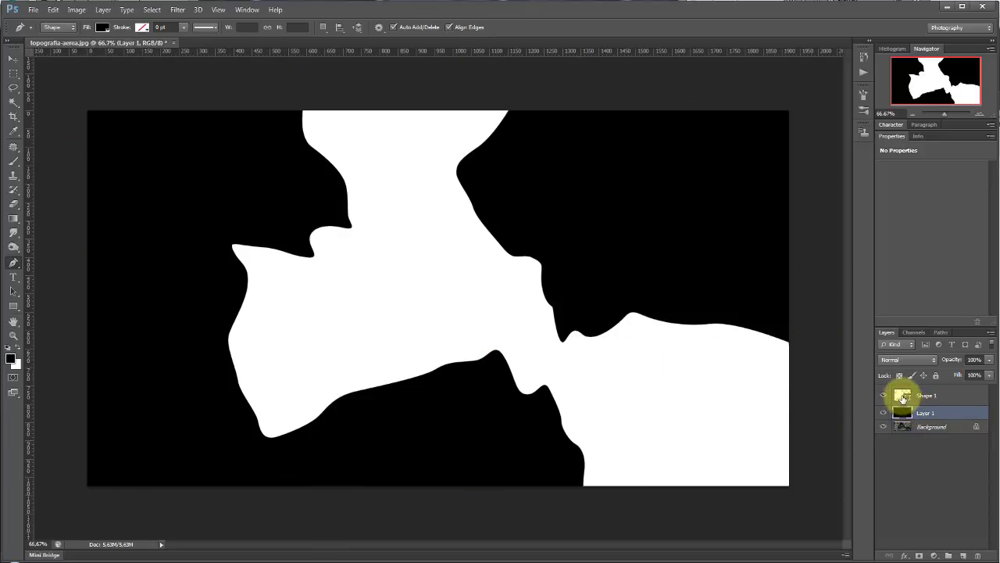
Step: Bring back the shape's mask Properties and feather it 96.2 px at 98% density
{"action": "left_click", "coordinate": [903, 396]}
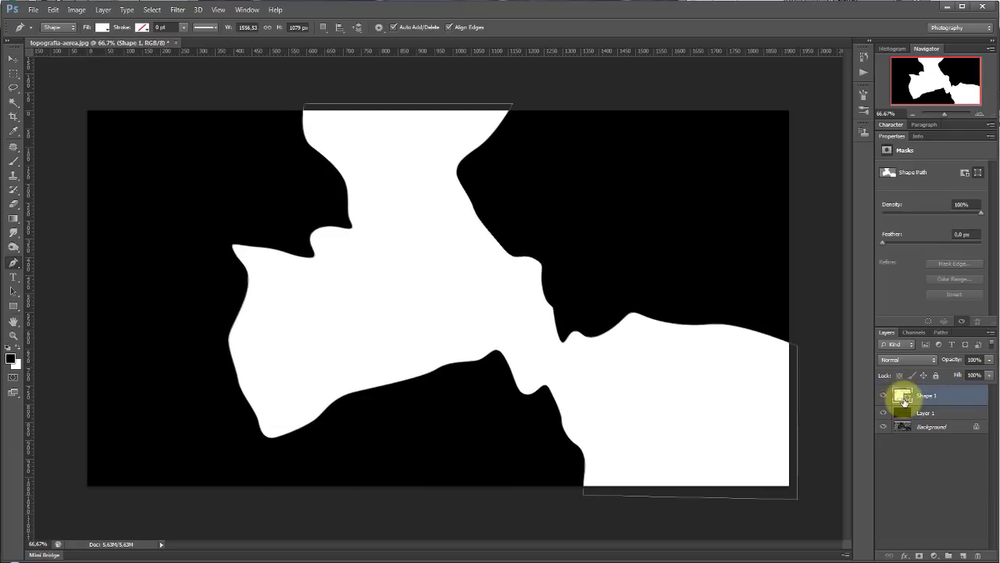
{"action": "right_click", "coordinate": [896, 137]}
{"action": "left_click", "coordinate": [916, 141]}
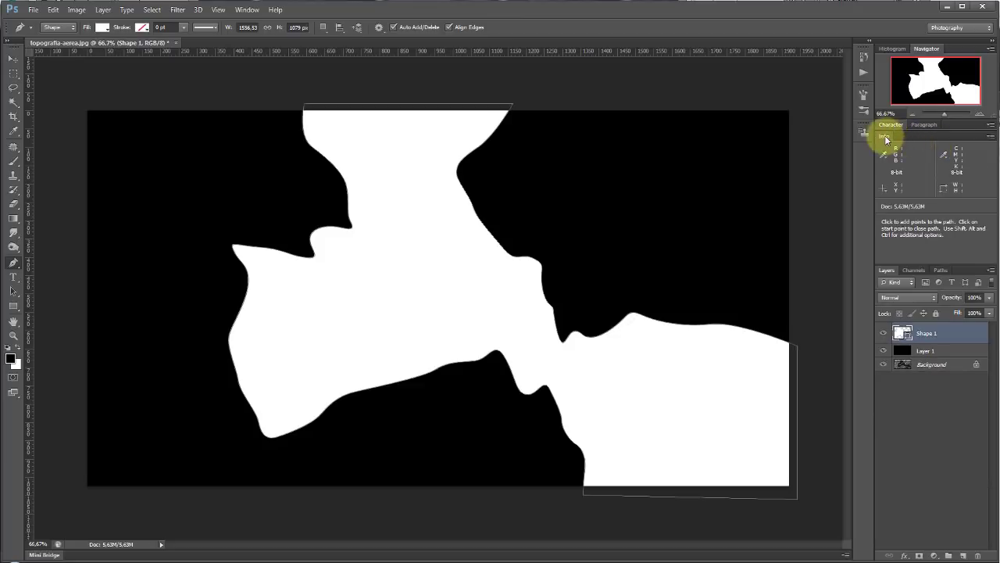
{"action": "right_click", "coordinate": [884, 137]}
{"action": "left_click", "coordinate": [887, 147]}
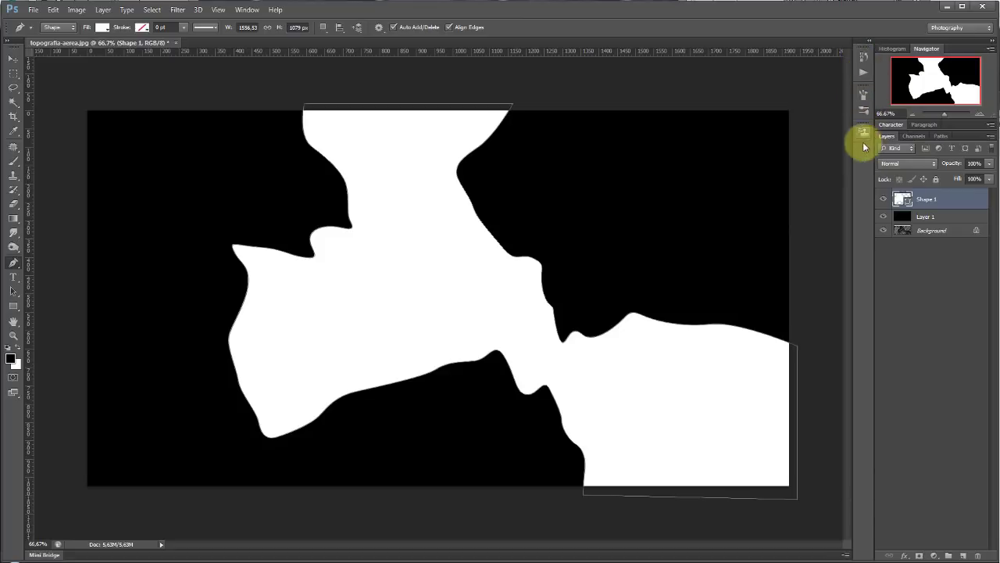
{"action": "left_click", "coordinate": [249, 11]}
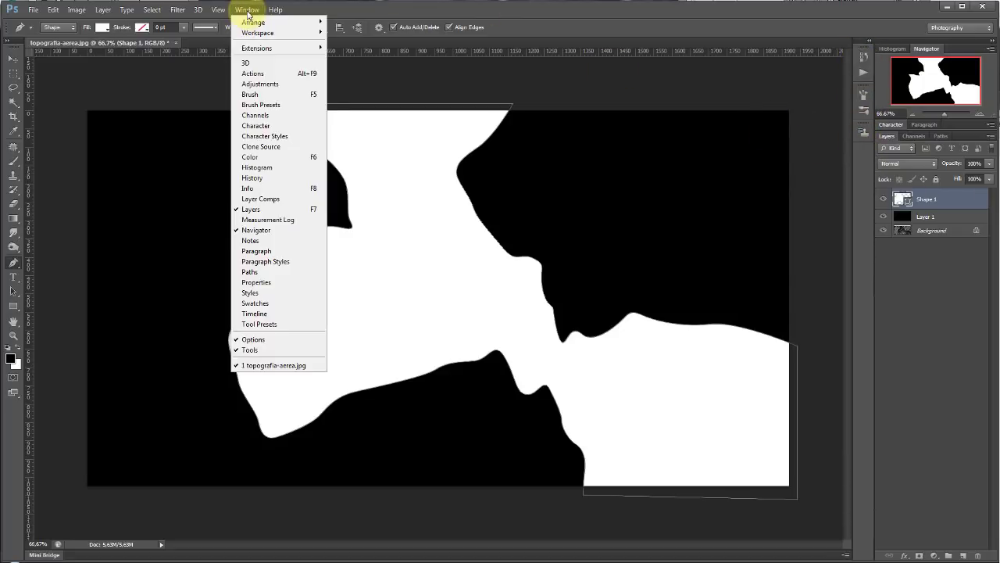
{"action": "left_click", "coordinate": [273, 282]}
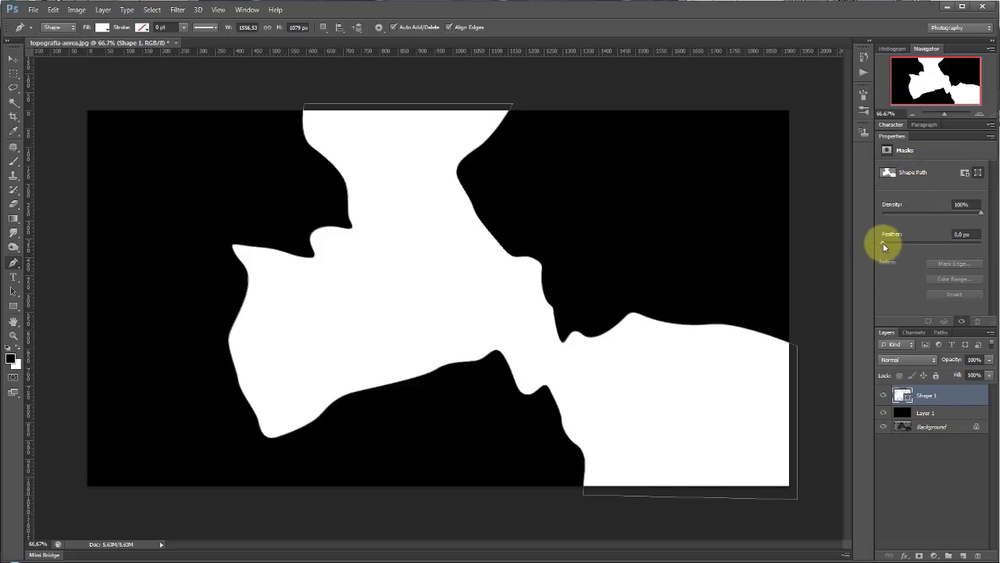
{"action": "left_click_drag", "start_coordinate": [890, 244], "coordinate": [937, 242]}
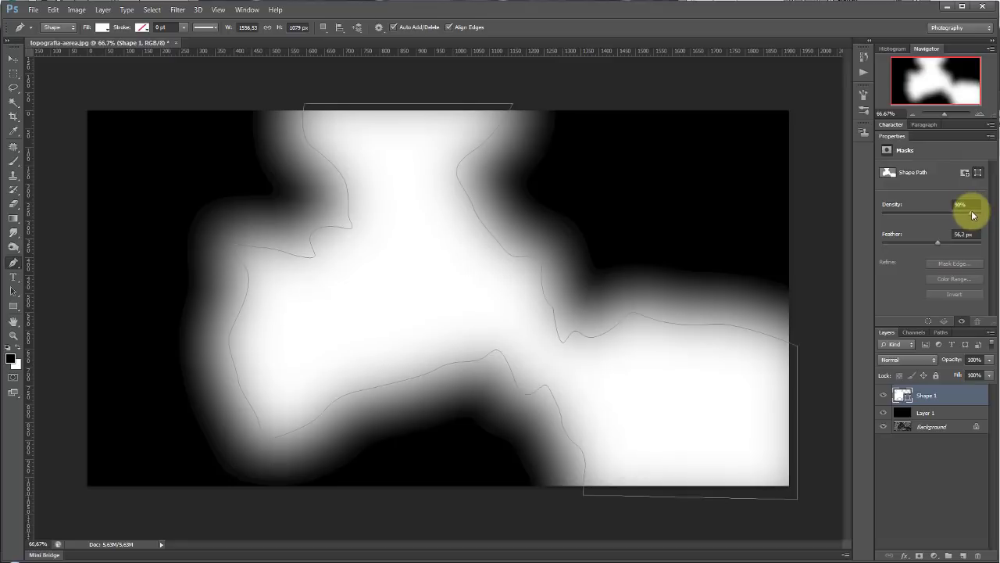
{"action": "left_click_drag", "start_coordinate": [977, 219], "coordinate": [982, 218]}
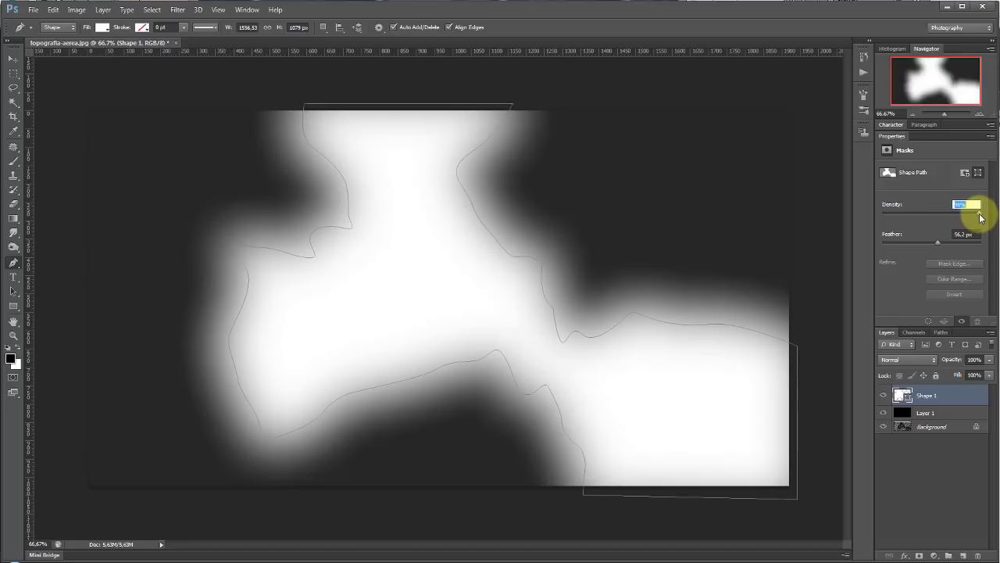
Step: Hide Layer 1 and Shape 1 to compare with the aerial map, then show both again
{"action": "left_click", "coordinate": [922, 412]}
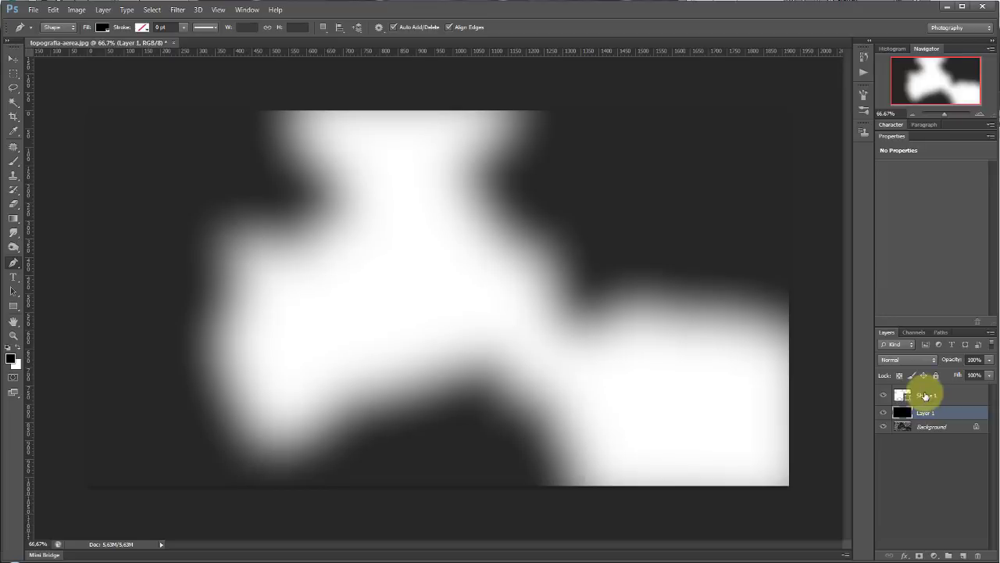
{"action": "left_click", "coordinate": [924, 395]}
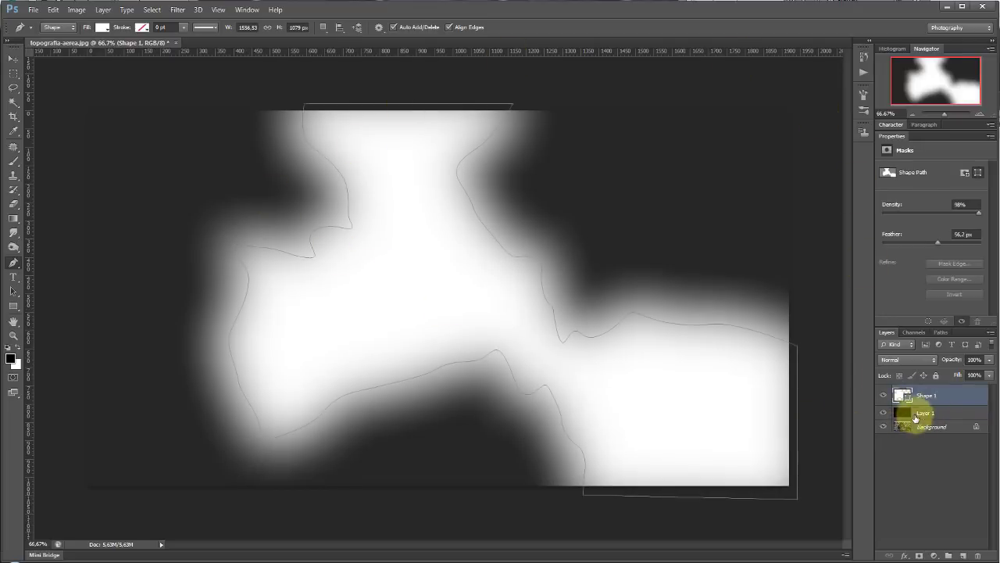
{"action": "mouse_move", "coordinate": [884, 395]}
{"action": "left_mouse_down"}
{"action": "mouse_move", "coordinate": [866, 419]}
{"action": "mouse_move", "coordinate": [891, 403]}
{"action": "left_mouse_up"}
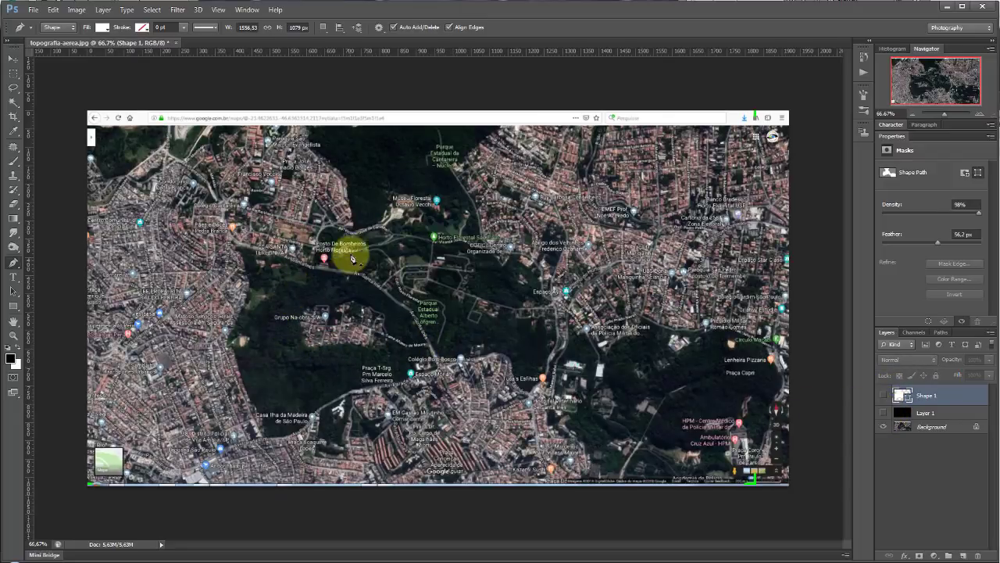
{"action": "left_click", "coordinate": [883, 413]}
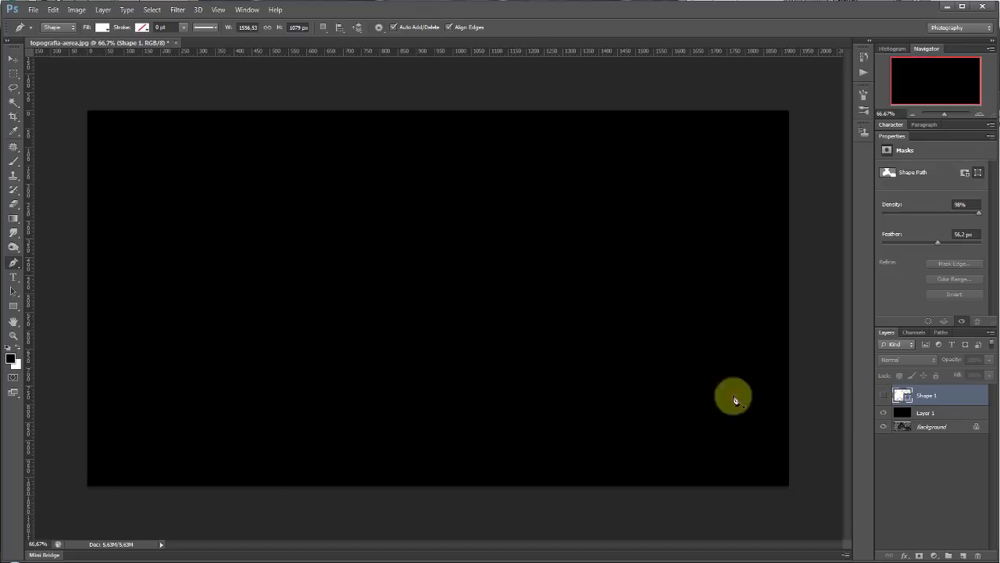
{"action": "left_click", "coordinate": [883, 395]}
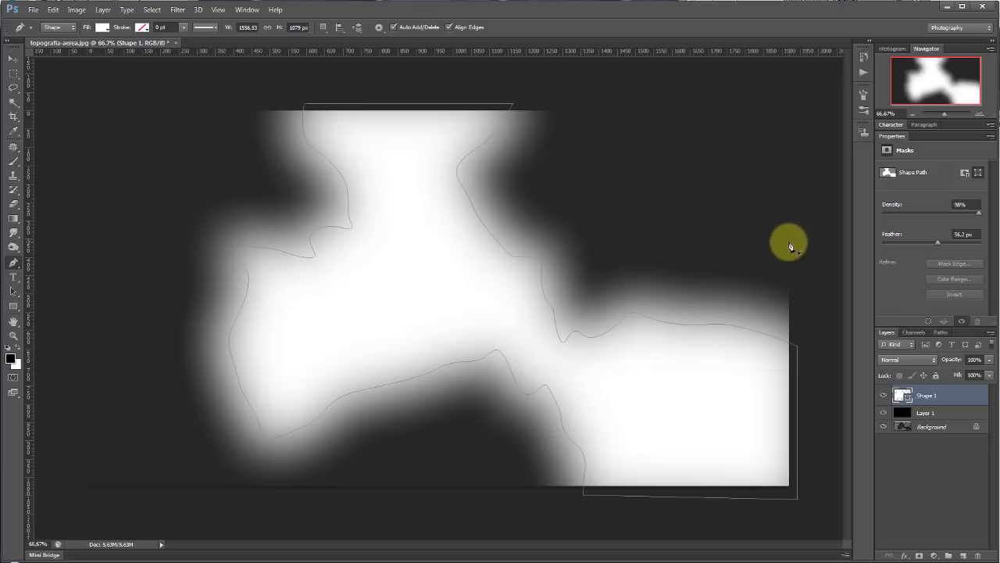
Step: Save the mask as TIFF over topografia-exemplo-3.tif, replacing the existing file
{"action": "key", "text": "ctrl+shift+s"}
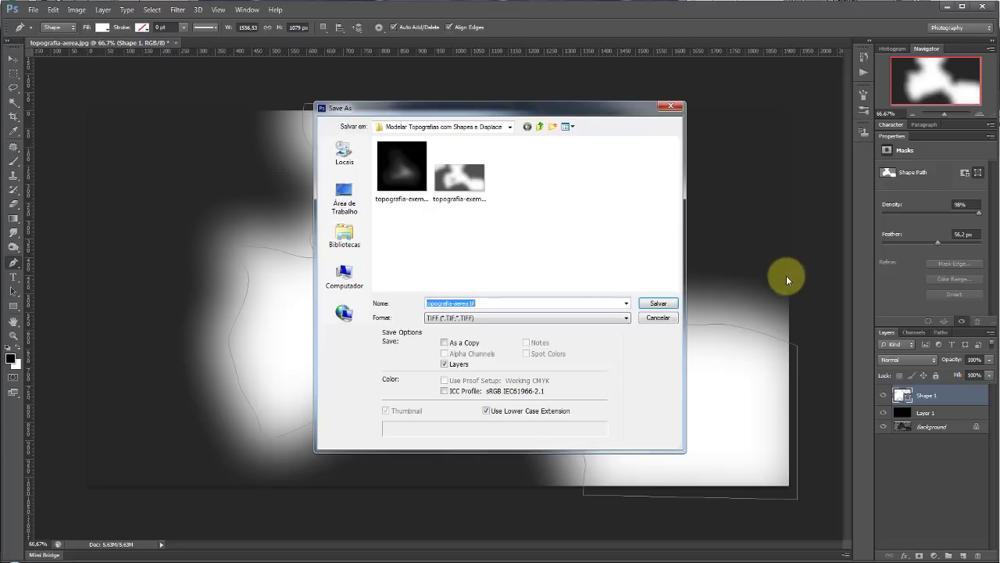
{"action": "left_click", "coordinate": [492, 318]}
{"action": "left_click", "coordinate": [492, 322]}
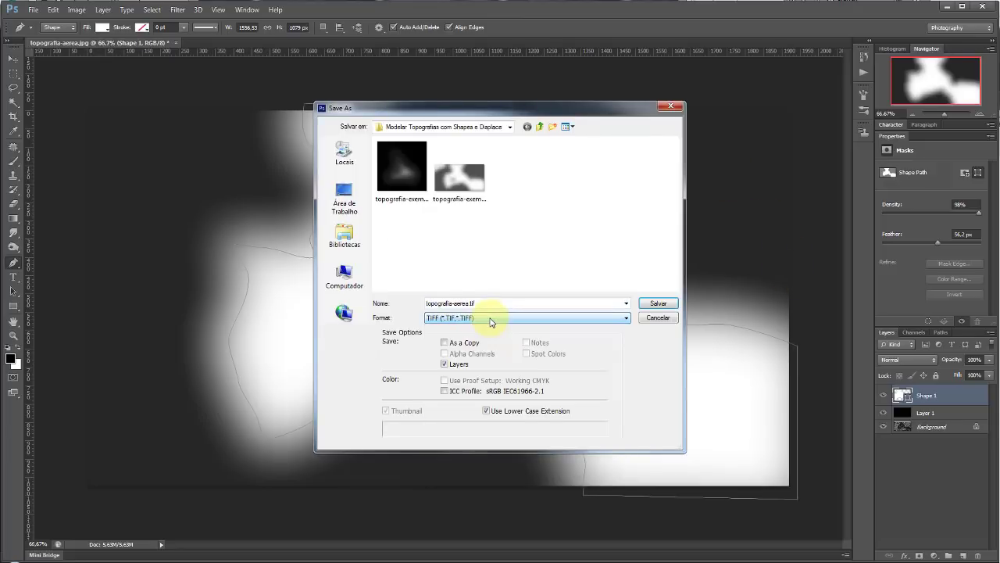
{"action": "left_click", "coordinate": [454, 174]}
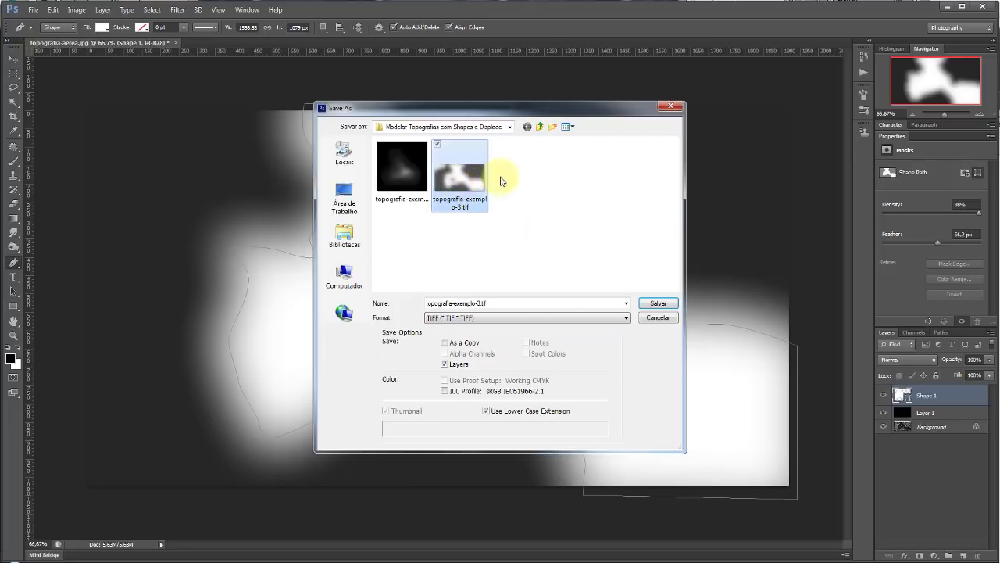
{"action": "left_click", "coordinate": [656, 305]}
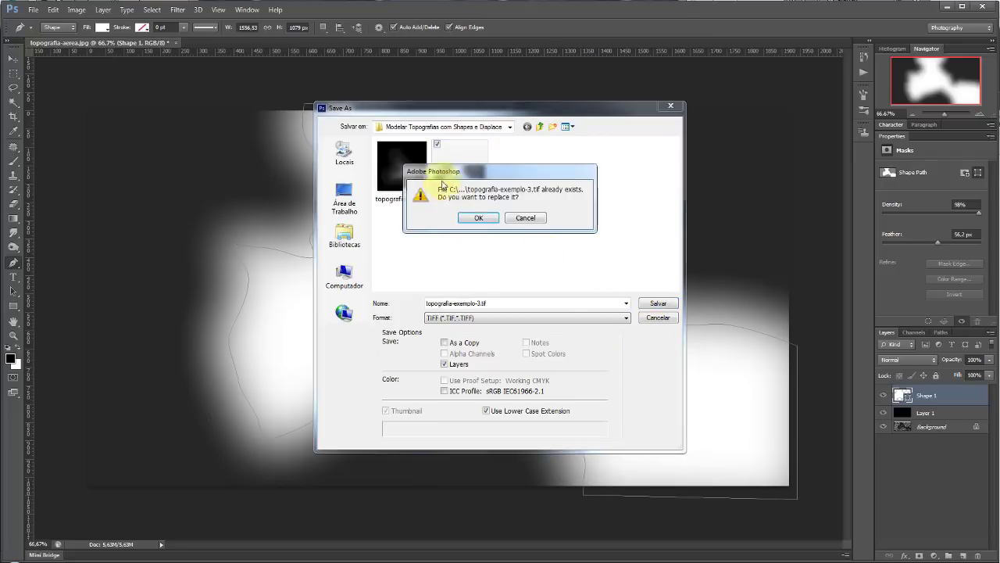
{"action": "left_click", "coordinate": [482, 218]}
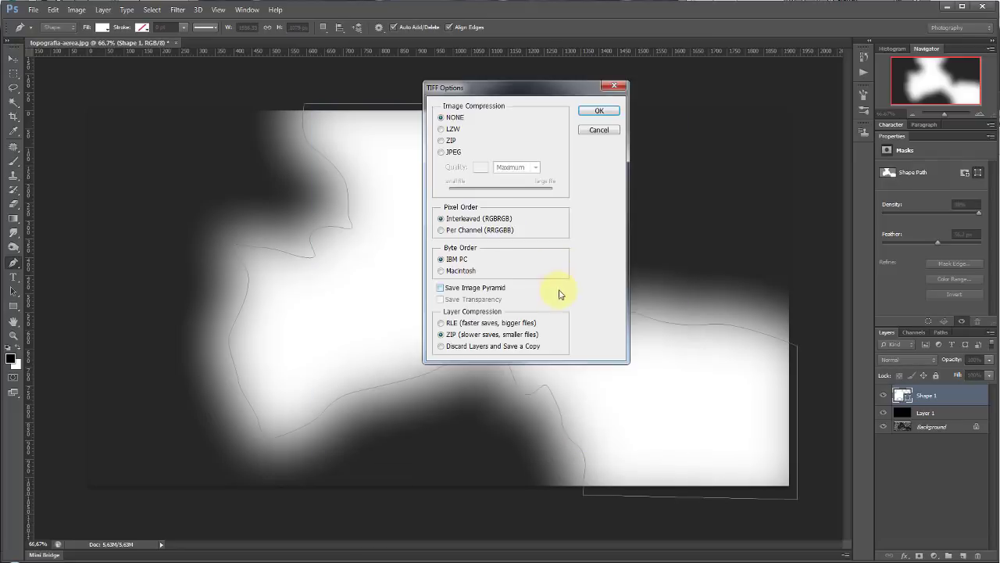
{"action": "left_click", "coordinate": [600, 113]}
{"action": "left_click", "coordinate": [461, 220]}
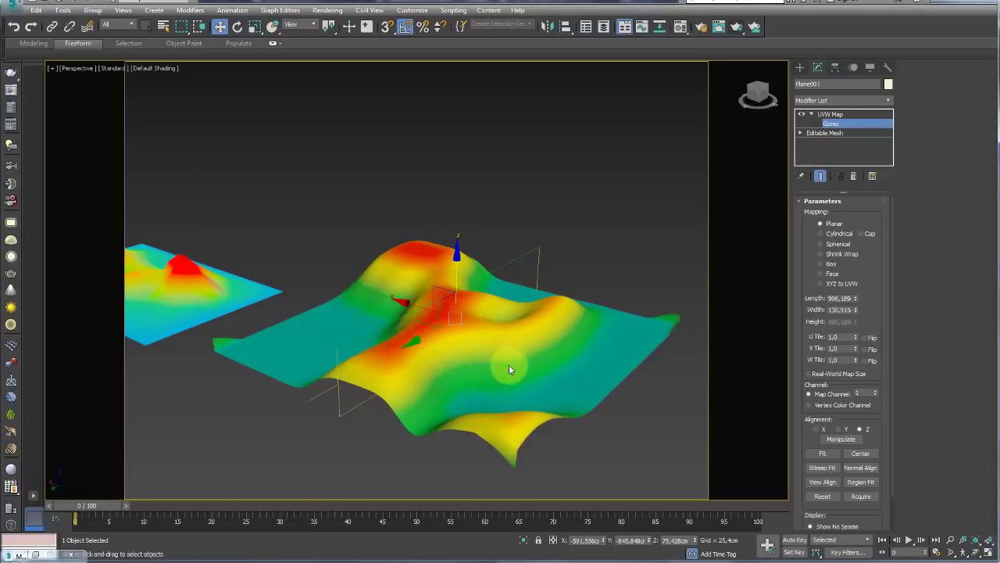
Step: Create a new 200×200-segment plane, Plane002, beside the terrain in 3ds Max
{"action": "scroll", "coordinate": [508, 370], "scroll_direction": "down", "scroll_amount": 3}
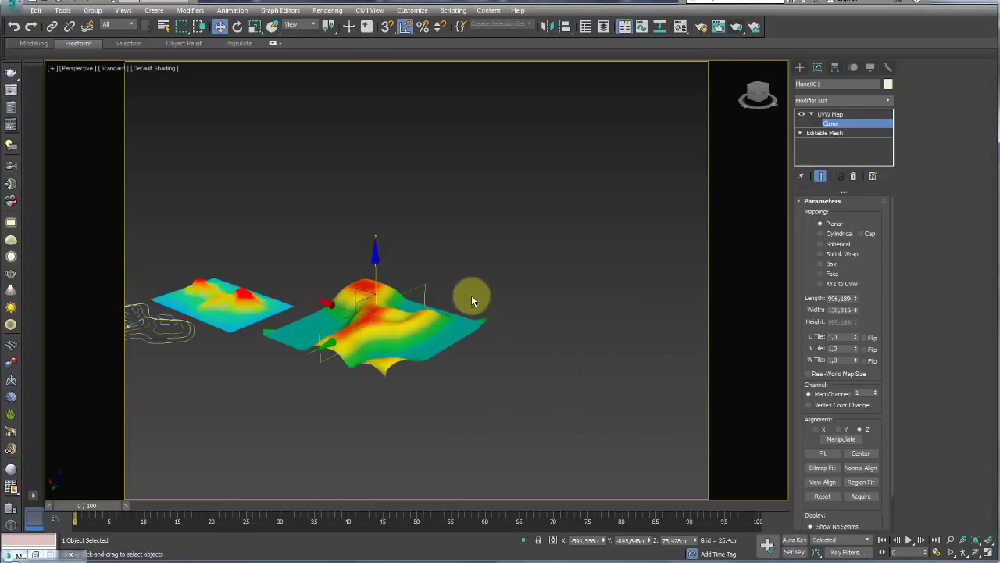
{"action": "middle_click_drag", "start_coordinate": [474, 292], "coordinate": [368, 342]}
{"action": "left_click", "coordinate": [800, 68]}
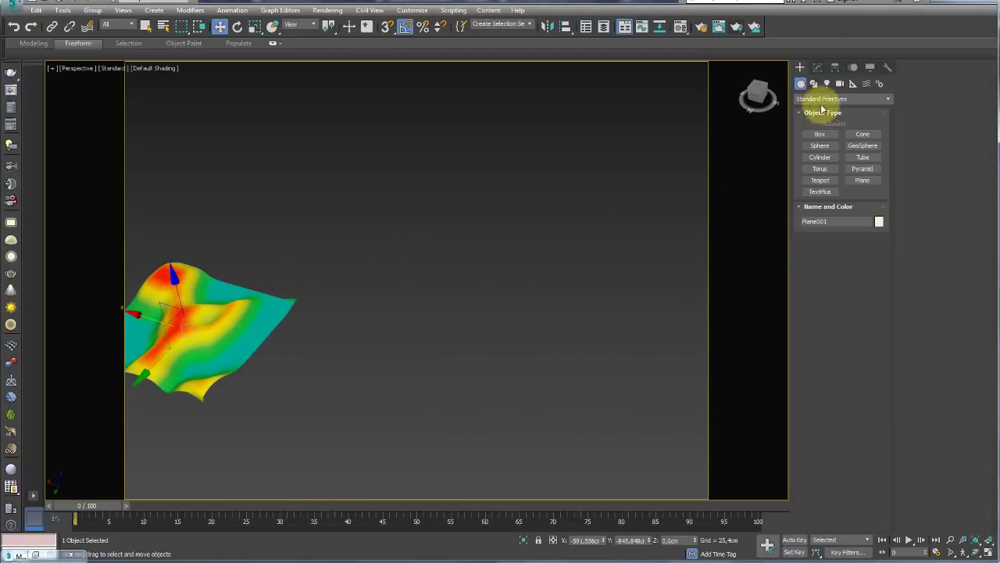
{"action": "left_click", "coordinate": [862, 180]}
{"action": "left_click_drag", "start_coordinate": [390, 315], "coordinate": [596, 493]}
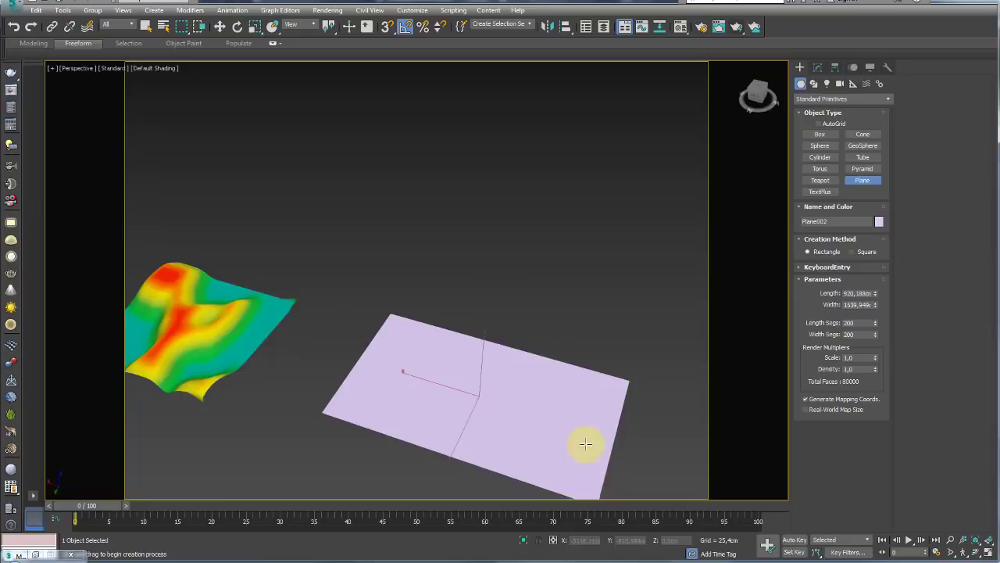
Step: Drag topografia-exemplo-3.tif from Explorer onto Plane002, minimise Explorer and frame the plane
{"action": "middle_click_drag", "start_coordinate": [585, 440], "coordinate": [576, 331], "text": "alt"}
{"action": "key", "text": "alt+Tab"}
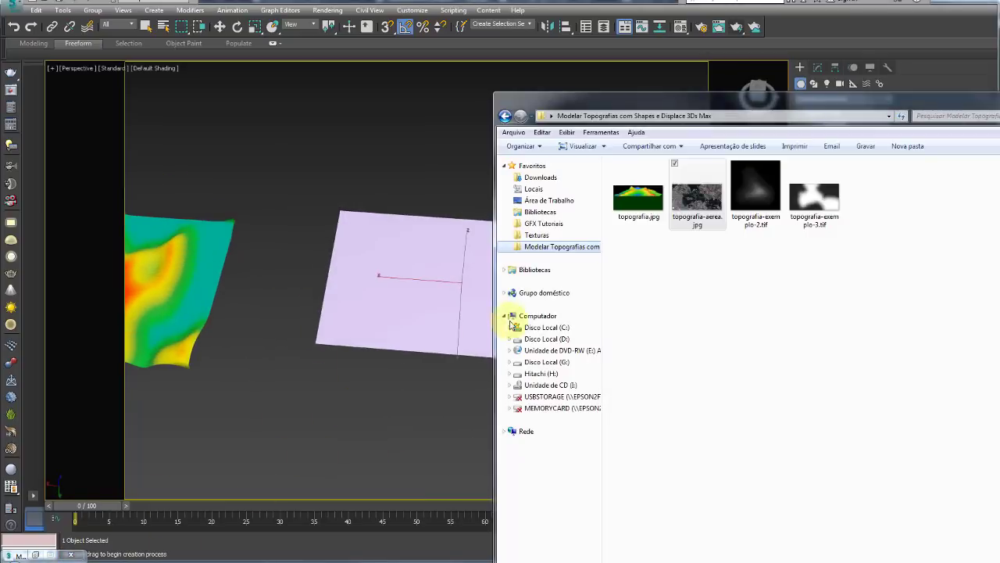
{"action": "left_click_drag", "start_coordinate": [815, 196], "coordinate": [407, 274]}
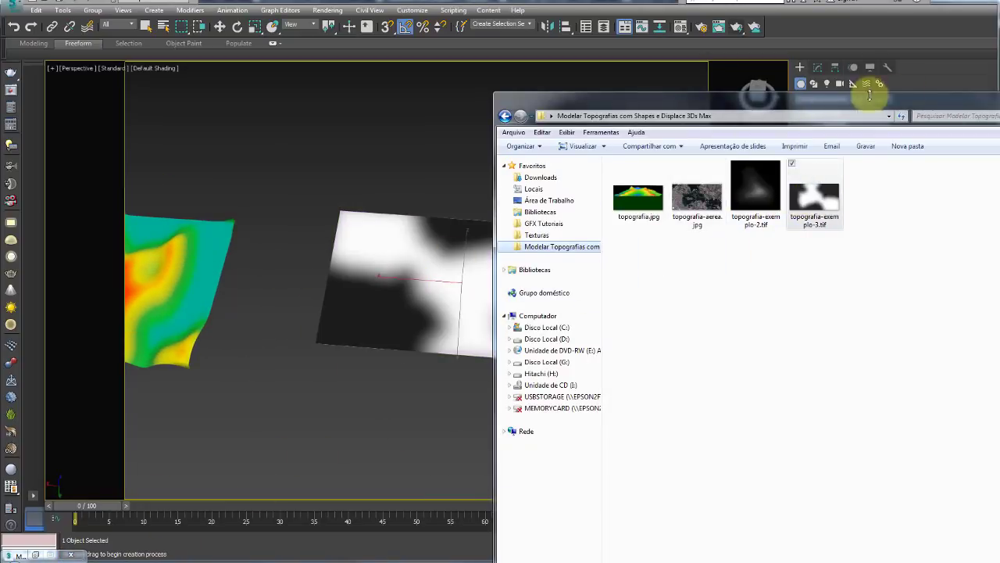
{"action": "left_click_drag", "start_coordinate": [926, 97], "coordinate": [701, 97]}
{"action": "left_click", "coordinate": [849, 95]}
{"action": "key", "text": "z"}
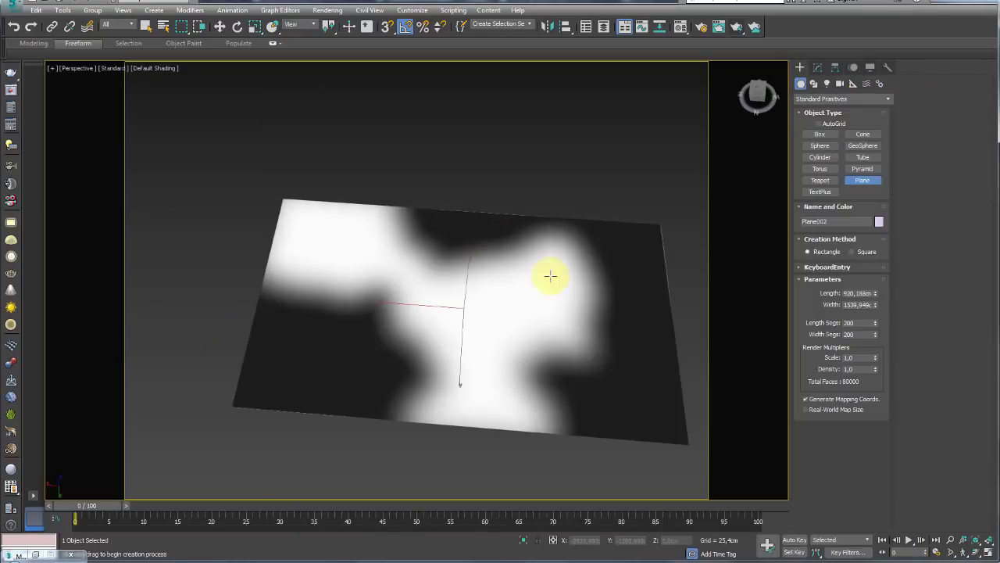
Step: Sample Plane002's material into an empty Material Editor slot as Material #27
{"action": "left_click", "coordinate": [680, 28]}
{"action": "middle_click_drag", "start_coordinate": [558, 161], "coordinate": [594, 156], "text": "alt"}
{"action": "left_click", "coordinate": [757, 91]}
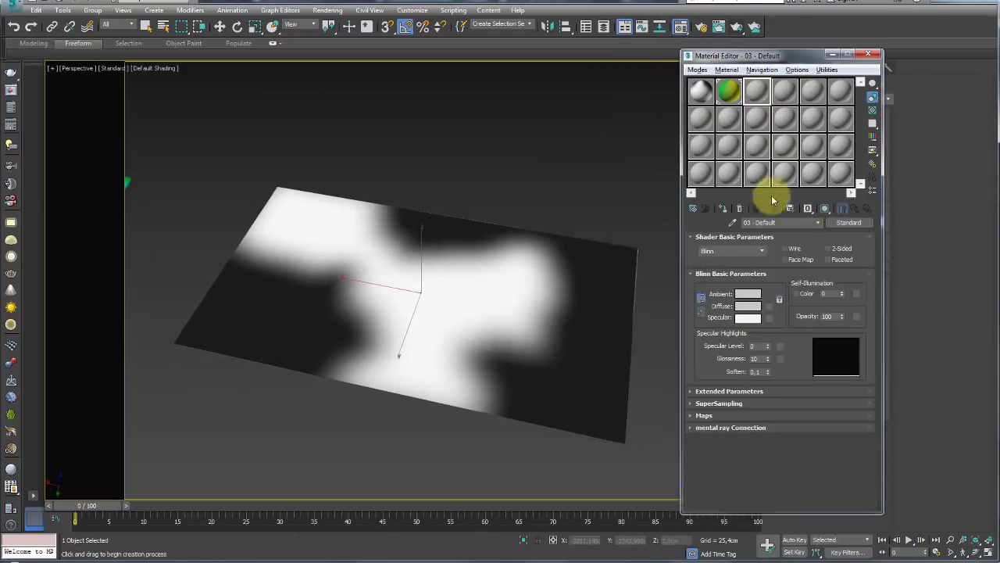
{"action": "left_click", "coordinate": [732, 222]}
{"action": "left_click", "coordinate": [475, 251]}
Step: Zoom the view around the masked plane and minimise the Material Editor
{"action": "key", "text": "w"}
{"action": "middle_click_drag", "start_coordinate": [547, 299], "coordinate": [507, 223]}
{"action": "scroll", "coordinate": [573, 227], "scroll_direction": "up", "scroll_amount": 3}
{"action": "scroll", "coordinate": [554, 241], "scroll_direction": "up", "scroll_amount": 3}
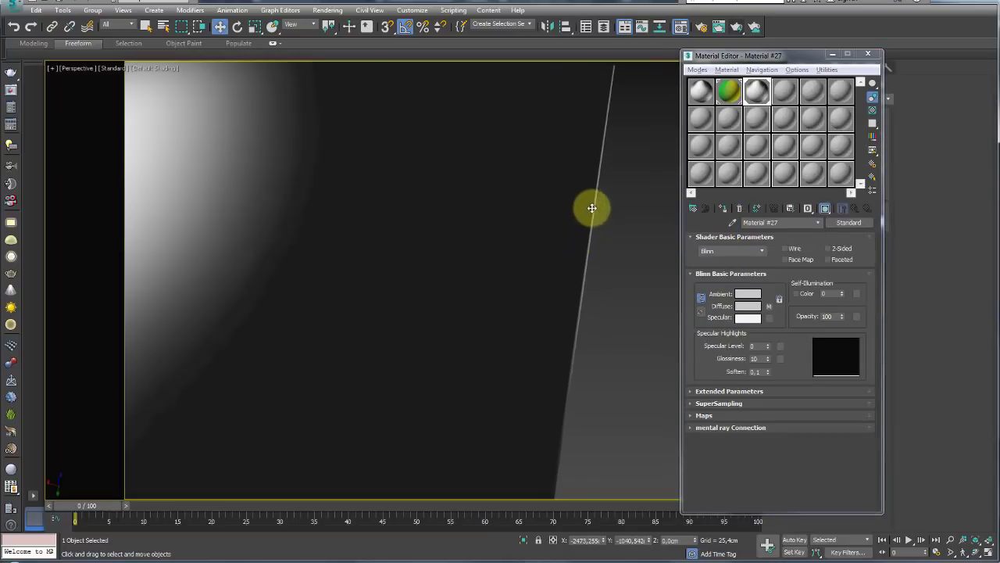
{"action": "scroll", "coordinate": [611, 114], "scroll_direction": "up", "scroll_amount": 2}
{"action": "scroll", "coordinate": [610, 139], "scroll_direction": "down", "scroll_amount": 3}
{"action": "scroll", "coordinate": [608, 149], "scroll_direction": "down", "scroll_amount": 2}
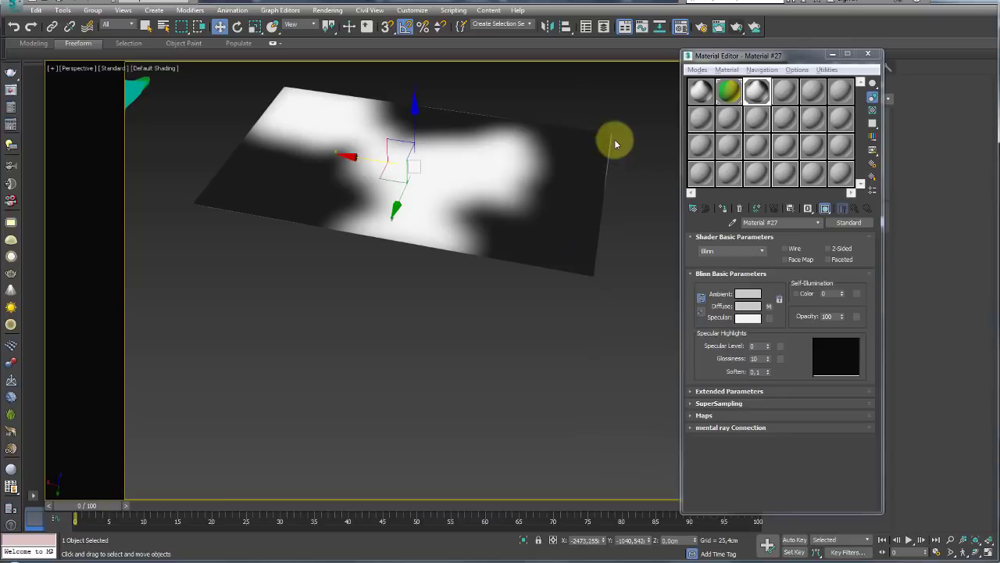
{"action": "left_click", "coordinate": [832, 53]}
{"action": "middle_click_drag", "start_coordinate": [578, 134], "coordinate": [603, 161]}
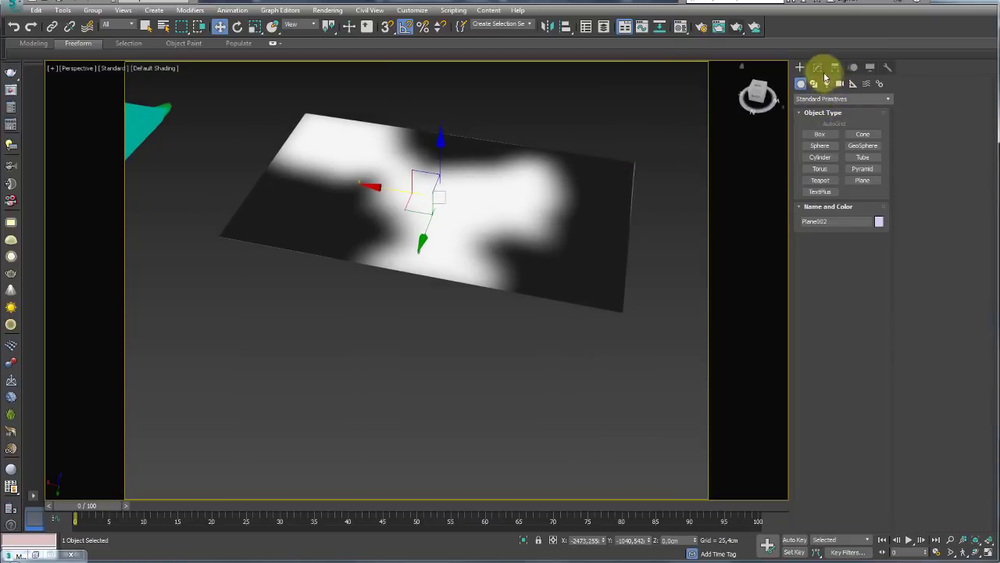
Step: Add a planar UVW Map modifier to Plane002 and scale its gizmo up slightly
{"action": "left_click", "coordinate": [818, 69]}
{"action": "left_click", "coordinate": [888, 105]}
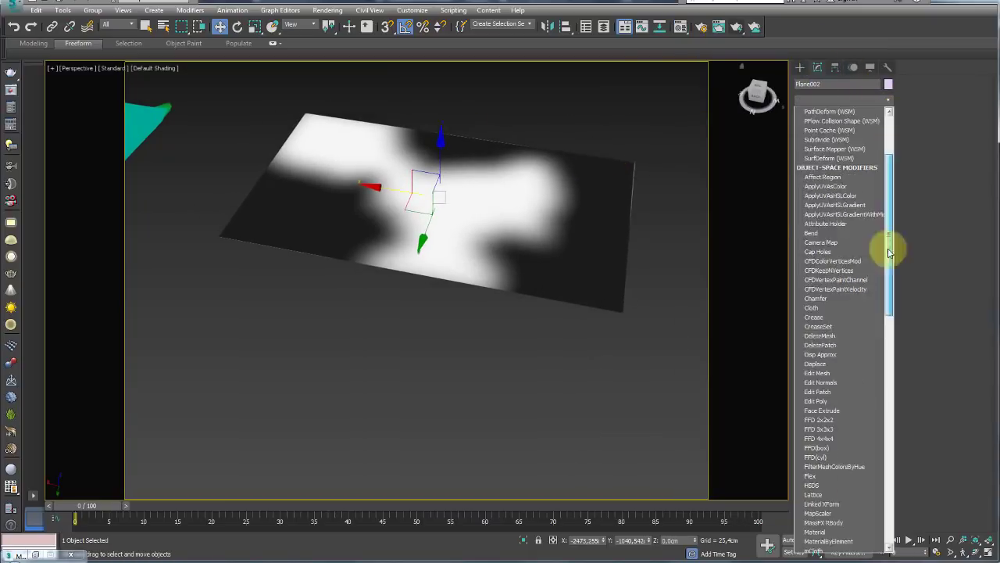
{"action": "left_click_drag", "start_coordinate": [886, 246], "coordinate": [878, 464]}
{"action": "left_click", "coordinate": [826, 440]}
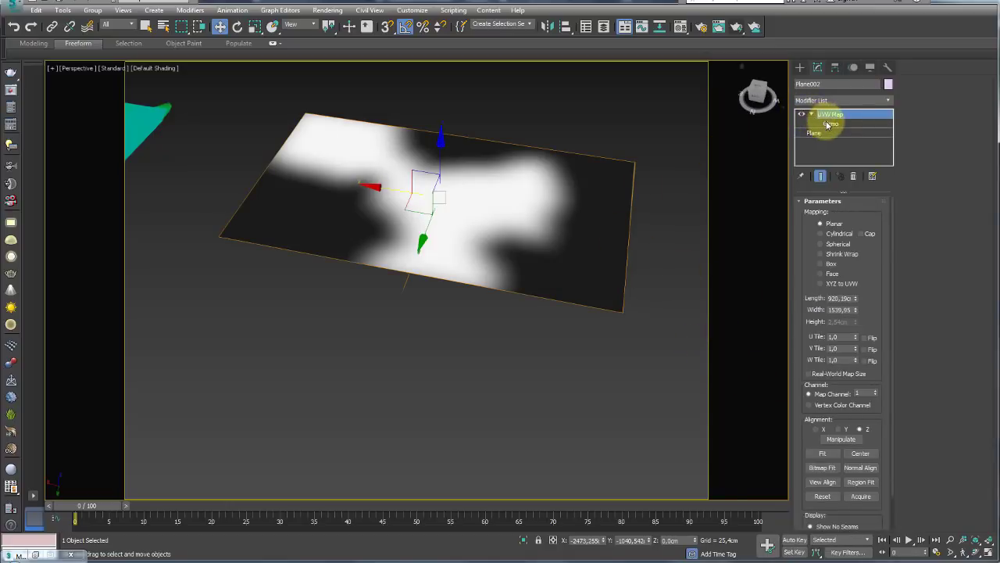
{"action": "left_click", "coordinate": [828, 125]}
{"action": "key", "text": "r"}
{"action": "mouse_move", "coordinate": [461, 222]}
{"action": "left_mouse_down"}
{"action": "mouse_move", "coordinate": [434, 177]}
{"action": "mouse_move", "coordinate": [469, 224]}
{"action": "left_mouse_up"}
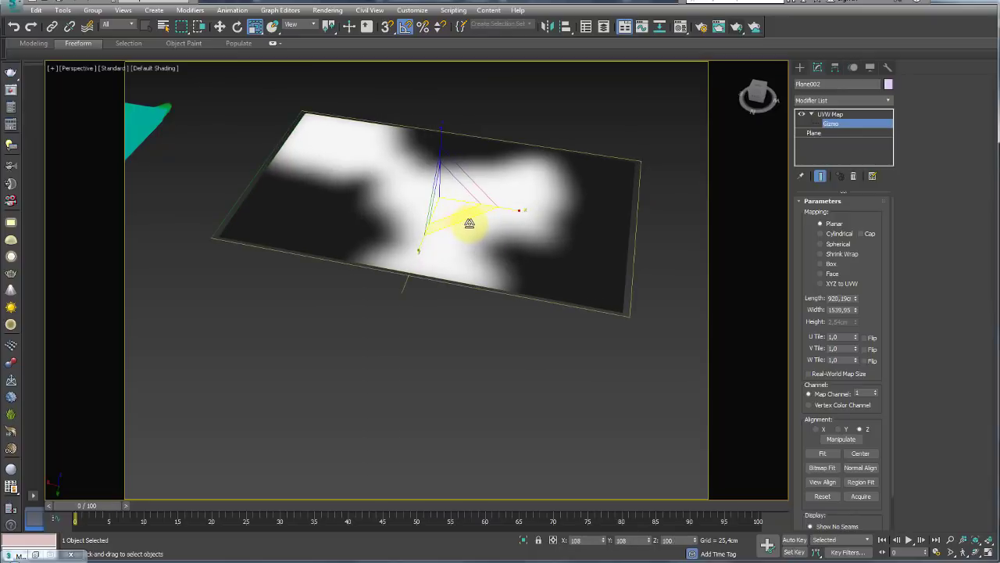
Step: Raise the base plane's Width Segs to 350, giving 140000 faces
{"action": "middle_click_drag", "start_coordinate": [502, 232], "coordinate": [549, 279], "text": "alt"}
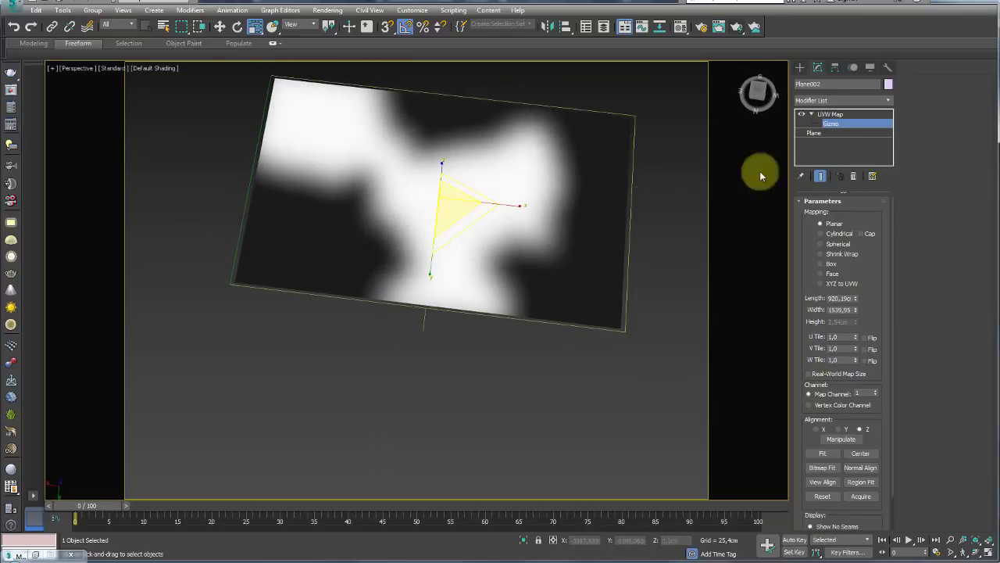
{"action": "left_click", "coordinate": [831, 114]}
{"action": "middle_click_drag", "start_coordinate": [547, 200], "coordinate": [545, 230]}
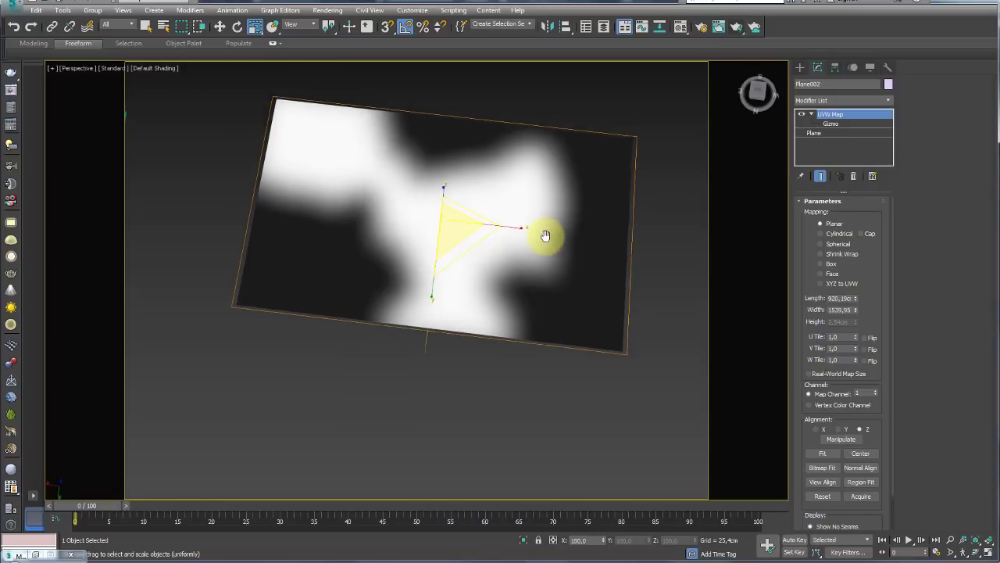
{"action": "left_click", "coordinate": [815, 133]}
{"action": "scroll", "coordinate": [568, 211], "scroll_direction": "up", "scroll_amount": 1}
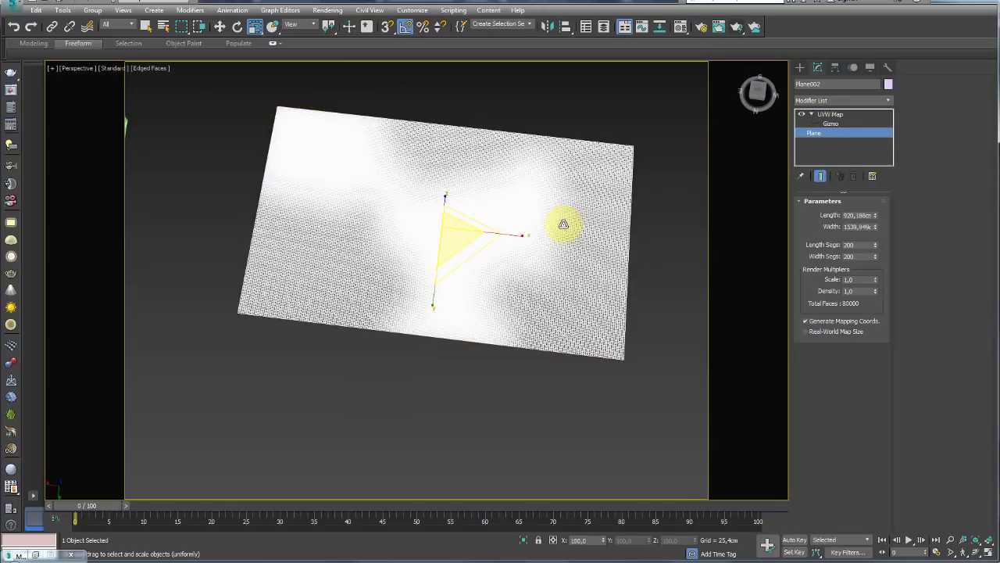
{"action": "scroll", "coordinate": [563, 224], "scroll_direction": "up", "scroll_amount": 4}
{"action": "middle_click_drag", "start_coordinate": [625, 264], "coordinate": [555, 218], "text": "alt"}
{"action": "scroll", "coordinate": [555, 219], "scroll_direction": "up", "scroll_amount": 5}
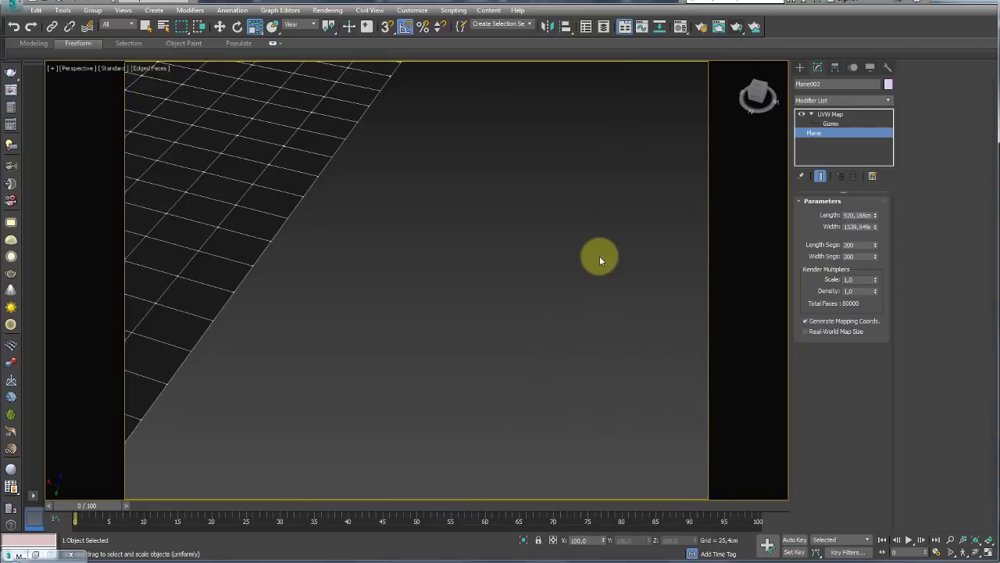
{"action": "mouse_move", "coordinate": [599, 257]}
{"action": "middle_mouse_down", "text": "alt"}
{"action": "mouse_move", "coordinate": [574, 305]}
{"action": "mouse_move", "coordinate": [487, 273]}
{"action": "mouse_move", "coordinate": [514, 280]}
{"action": "middle_mouse_up", "text": "alt"}
{"action": "left_click", "coordinate": [864, 256]}
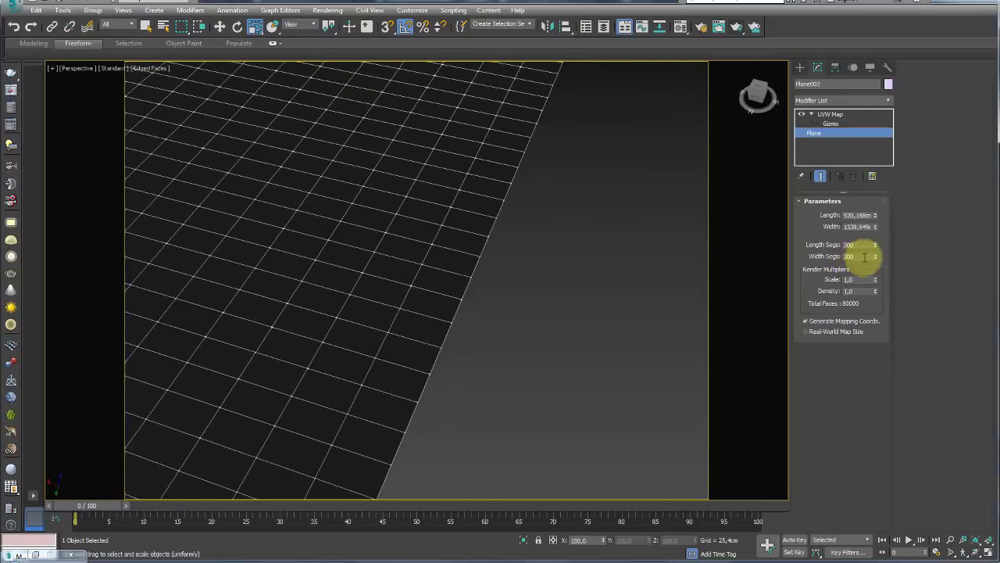
{"action": "left_click_drag", "start_coordinate": [877, 260], "coordinate": [871, 216]}
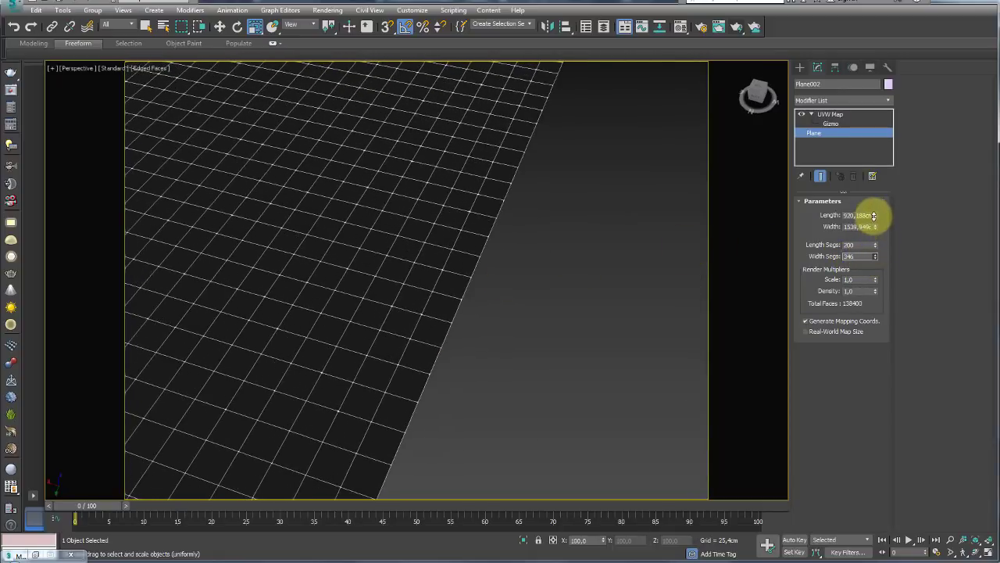
{"action": "scroll", "coordinate": [462, 212], "scroll_direction": "down", "scroll_amount": 5}
{"action": "mouse_move", "coordinate": [462, 212]}
{"action": "middle_mouse_down", "text": "alt"}
{"action": "mouse_move", "coordinate": [357, 230]}
{"action": "mouse_move", "coordinate": [543, 273]}
{"action": "mouse_move", "coordinate": [520, 278]}
{"action": "middle_mouse_up", "text": "alt"}
Step: Convert Plane002 to an Editable Poly
{"action": "right_click", "coordinate": [484, 216]}
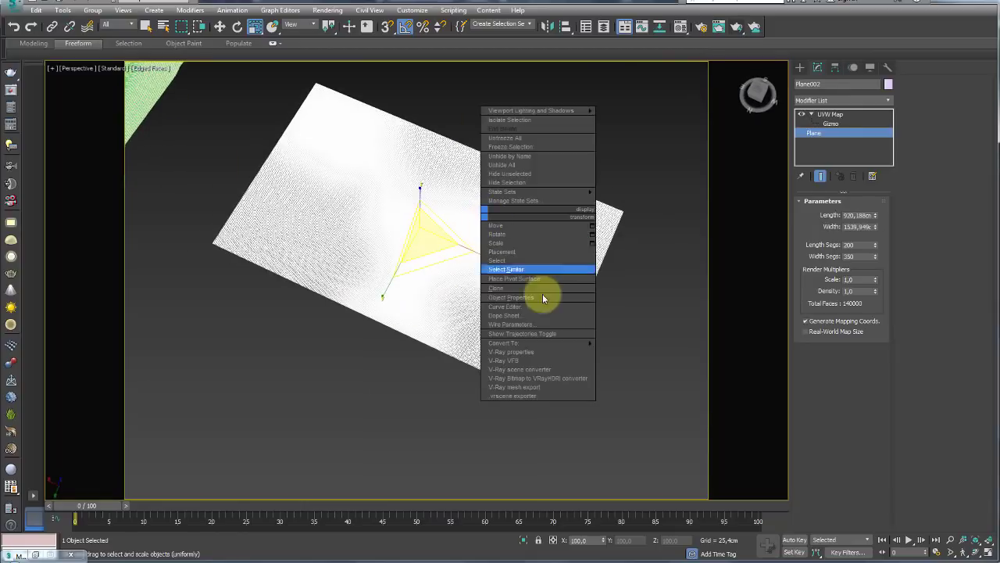
{"action": "left_click", "coordinate": [637, 351]}
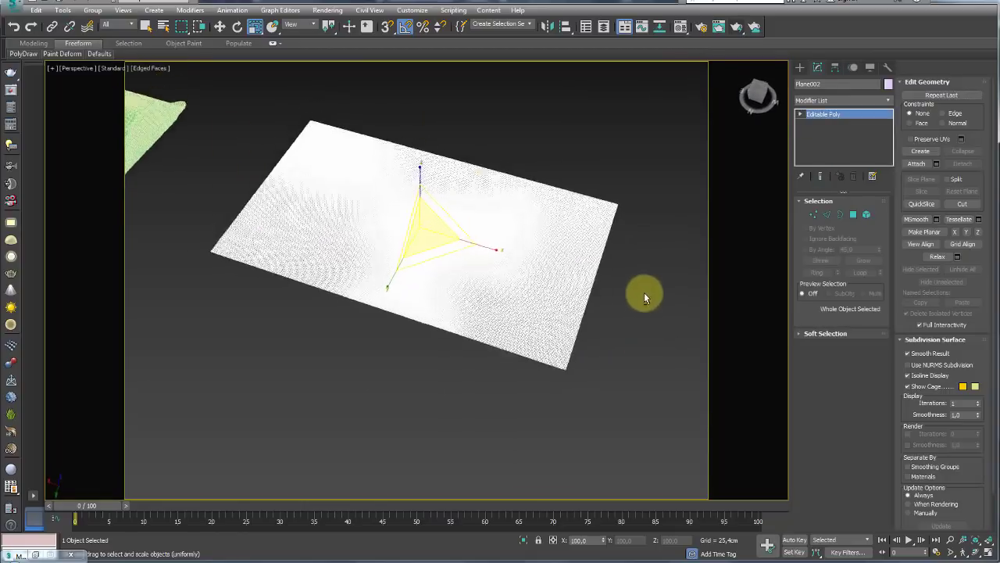
{"action": "middle_click_drag", "start_coordinate": [644, 292], "coordinate": [232, 137], "text": "alt"}
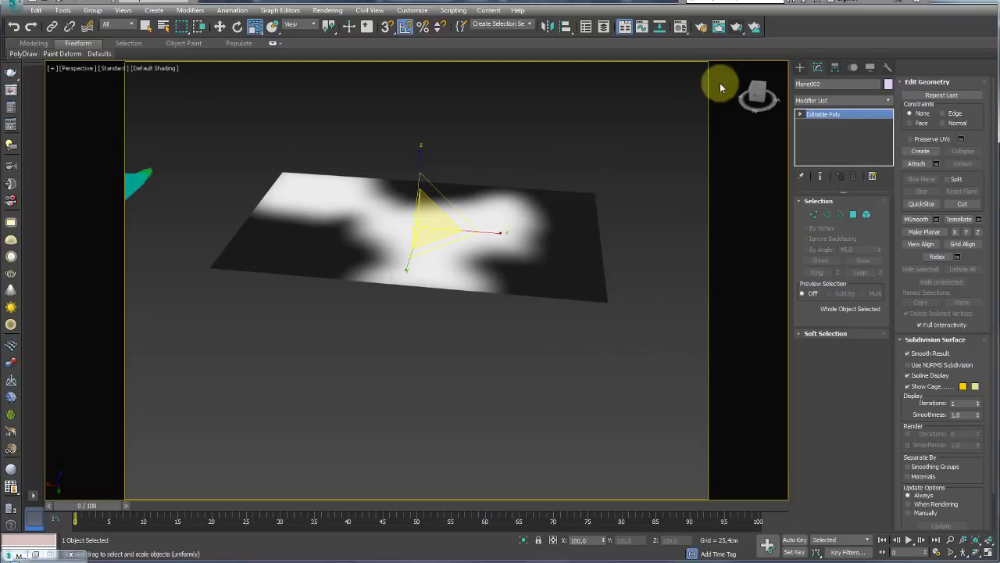
Step: Copy Material #27's diffuse mask map into Displacement and switch off the Diffuse map
{"action": "left_click", "coordinate": [680, 27]}
{"action": "left_click_drag", "start_coordinate": [758, 60], "coordinate": [708, 45]}
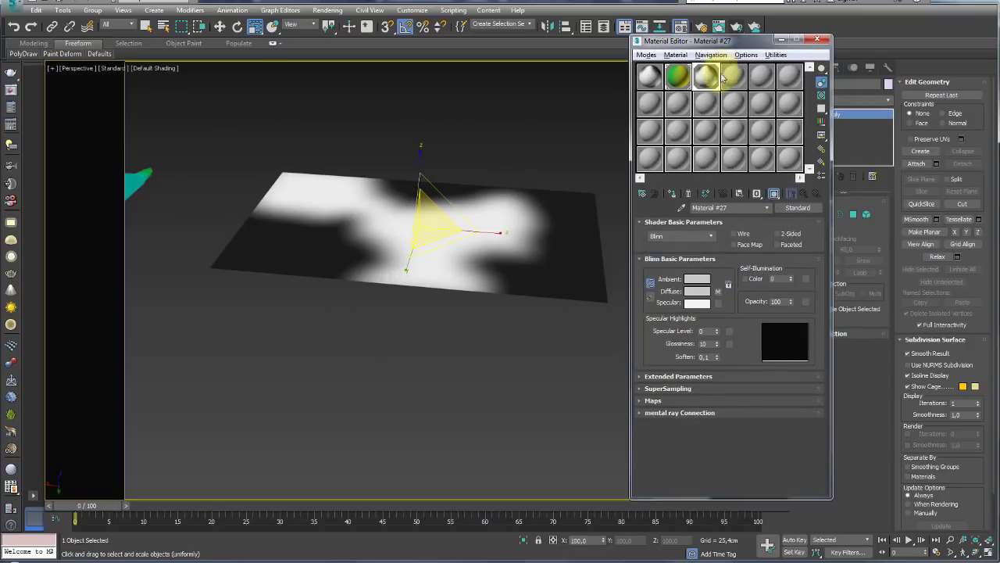
{"action": "left_click", "coordinate": [653, 401]}
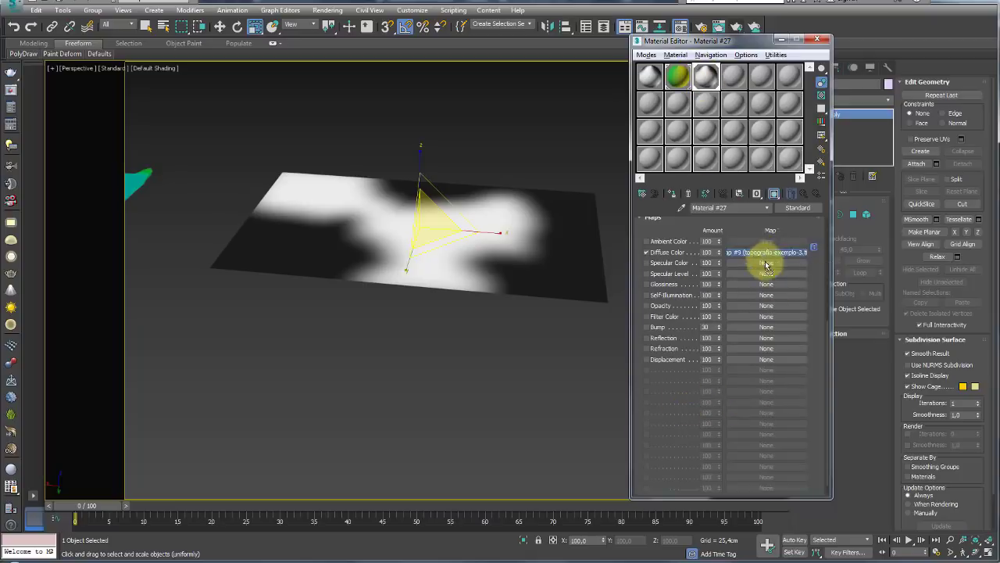
{"action": "left_click_drag", "start_coordinate": [770, 363], "coordinate": [768, 359]}
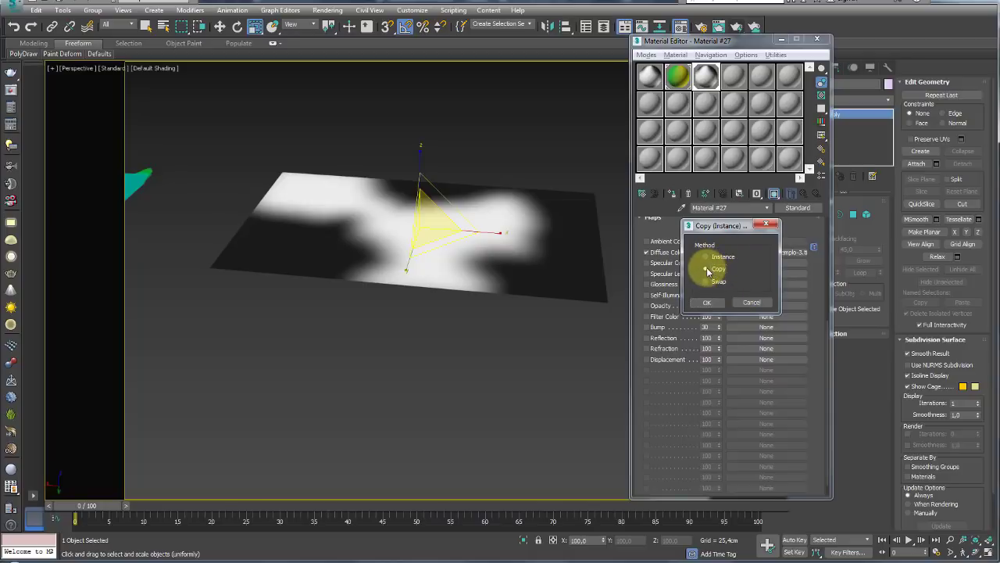
{"action": "left_click", "coordinate": [706, 302]}
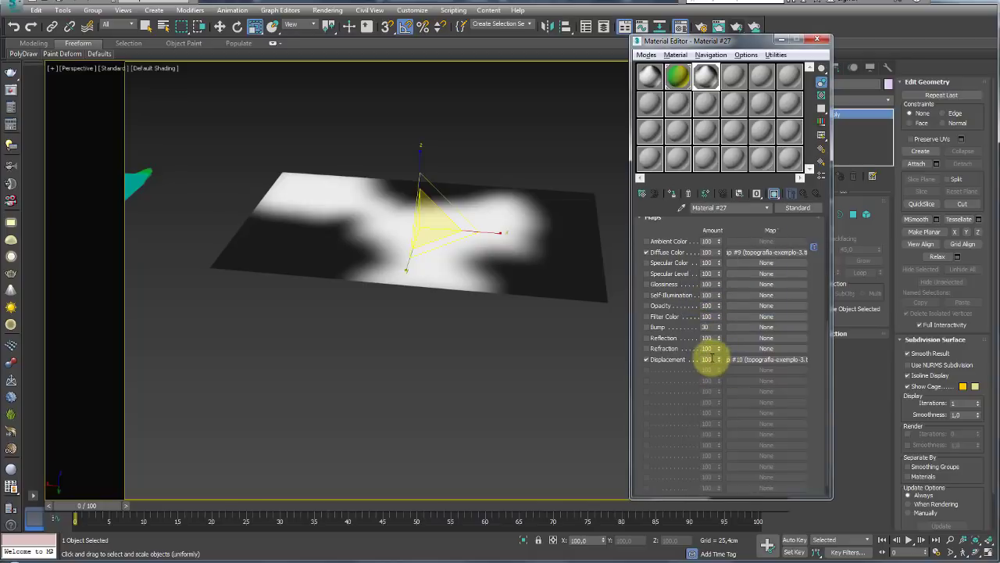
{"action": "double_click", "coordinate": [707, 359]}
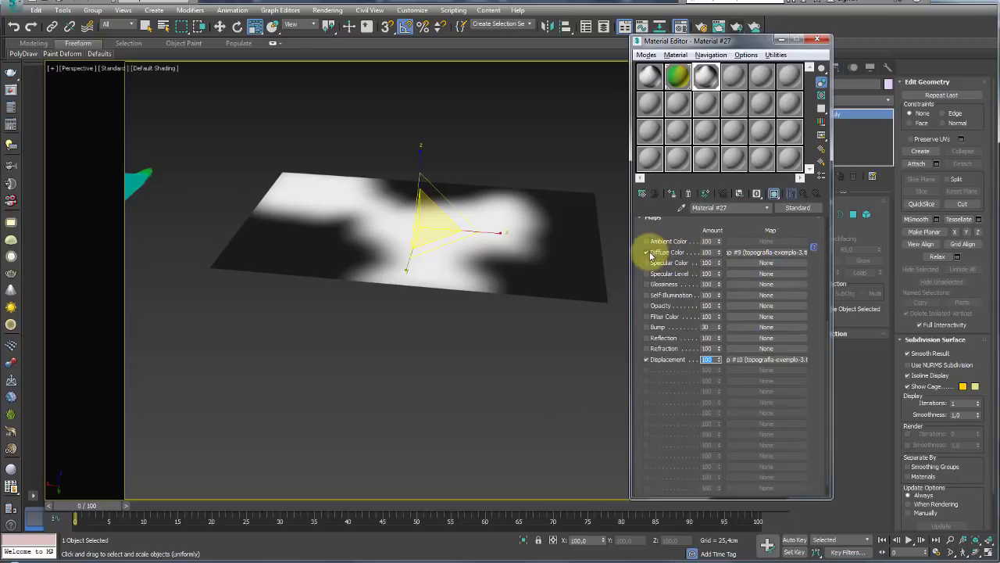
{"action": "left_click", "coordinate": [646, 254]}
{"action": "mouse_move", "coordinate": [596, 271]}
{"action": "middle_mouse_down", "text": "alt"}
{"action": "mouse_move", "coordinate": [508, 335]}
{"action": "mouse_move", "coordinate": [593, 257]}
{"action": "middle_mouse_up", "text": "alt"}
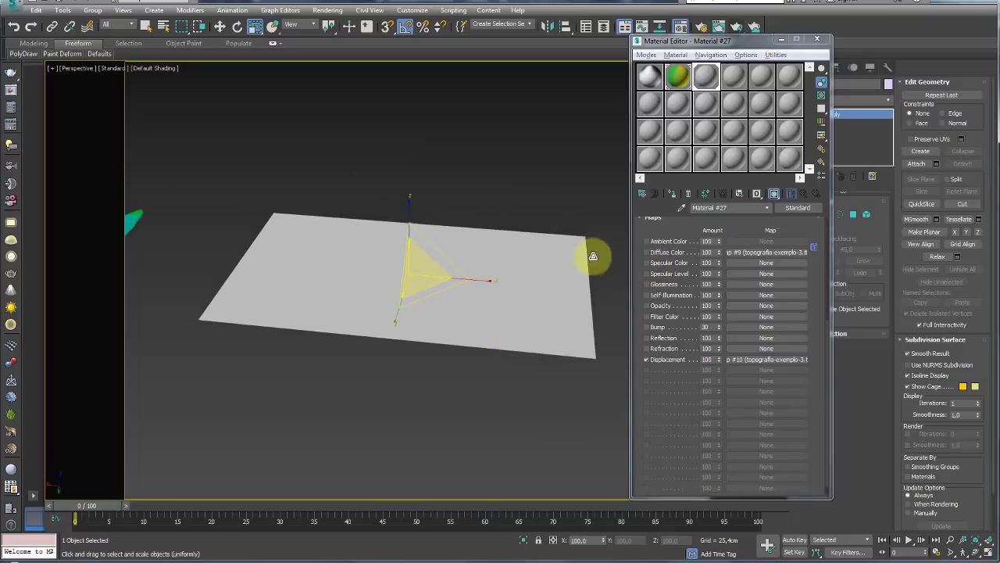
{"action": "left_click", "coordinate": [817, 39]}
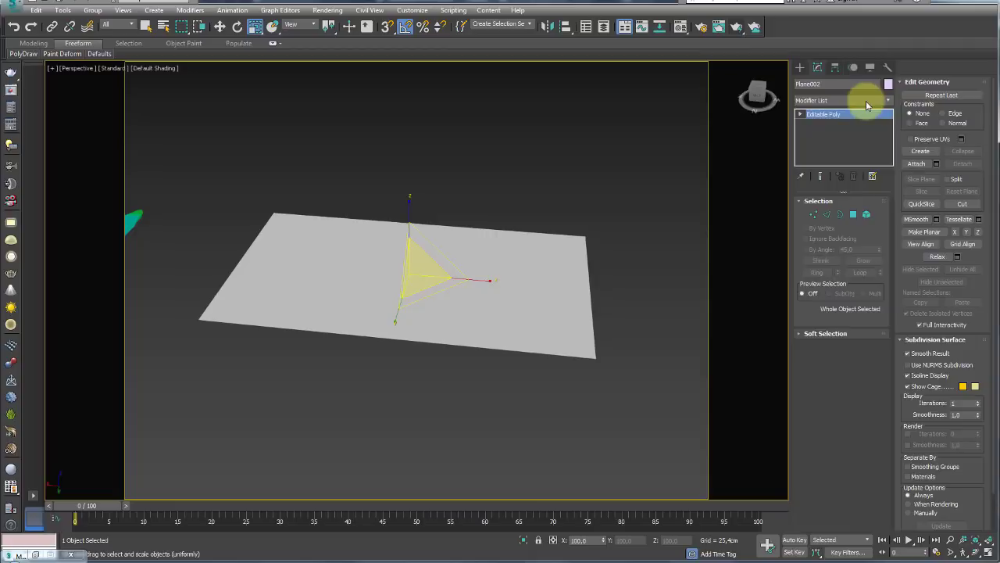
Step: Add a Displace Mesh (WSM) binding to Plane002 so it rises into 3D terrain
{"action": "left_click", "coordinate": [865, 101]}
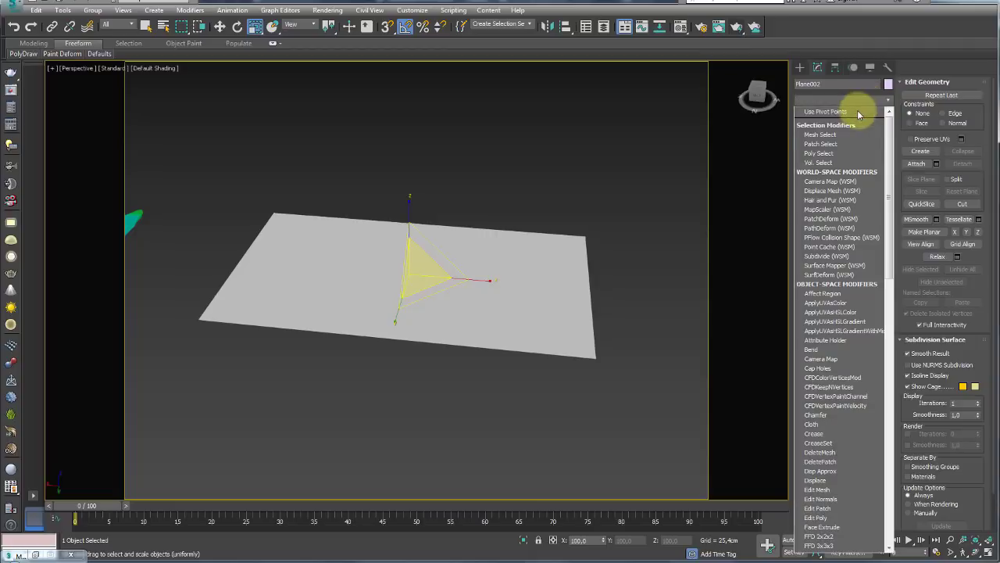
{"action": "left_click", "coordinate": [829, 195]}
{"action": "mouse_move", "coordinate": [476, 274]}
{"action": "middle_mouse_down", "text": "alt"}
{"action": "mouse_move", "coordinate": [568, 266]}
{"action": "mouse_move", "coordinate": [578, 234]}
{"action": "mouse_move", "coordinate": [569, 268]}
{"action": "mouse_move", "coordinate": [531, 312]}
{"action": "mouse_move", "coordinate": [500, 327]}
{"action": "mouse_move", "coordinate": [453, 275]}
{"action": "mouse_move", "coordinate": [487, 286]}
{"action": "mouse_move", "coordinate": [444, 348]}
{"action": "mouse_move", "coordinate": [340, 317]}
{"action": "mouse_move", "coordinate": [323, 257]}
{"action": "mouse_move", "coordinate": [324, 290]}
{"action": "mouse_move", "coordinate": [336, 257]}
{"action": "middle_mouse_up", "text": "alt"}
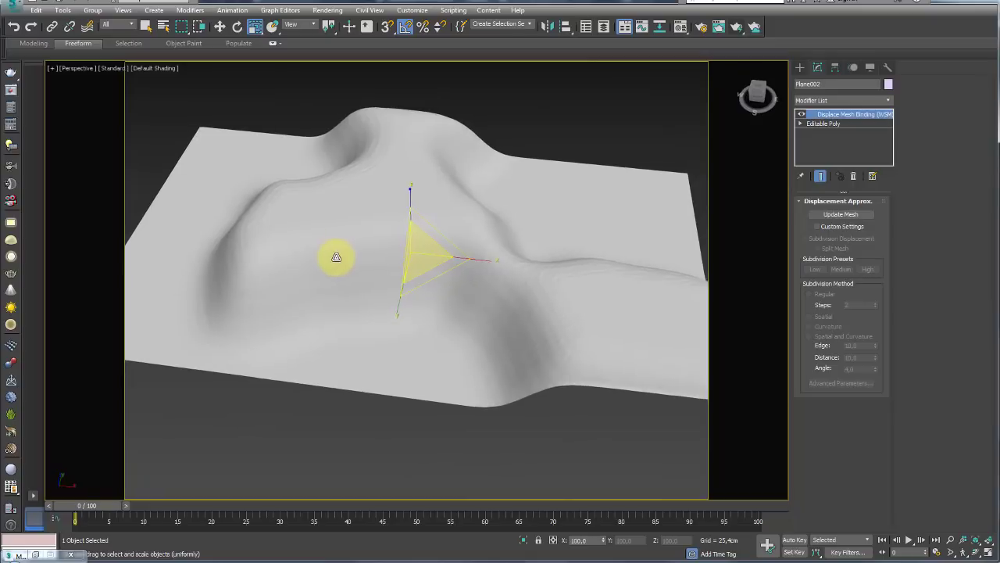
{"action": "left_click", "coordinate": [681, 29]}
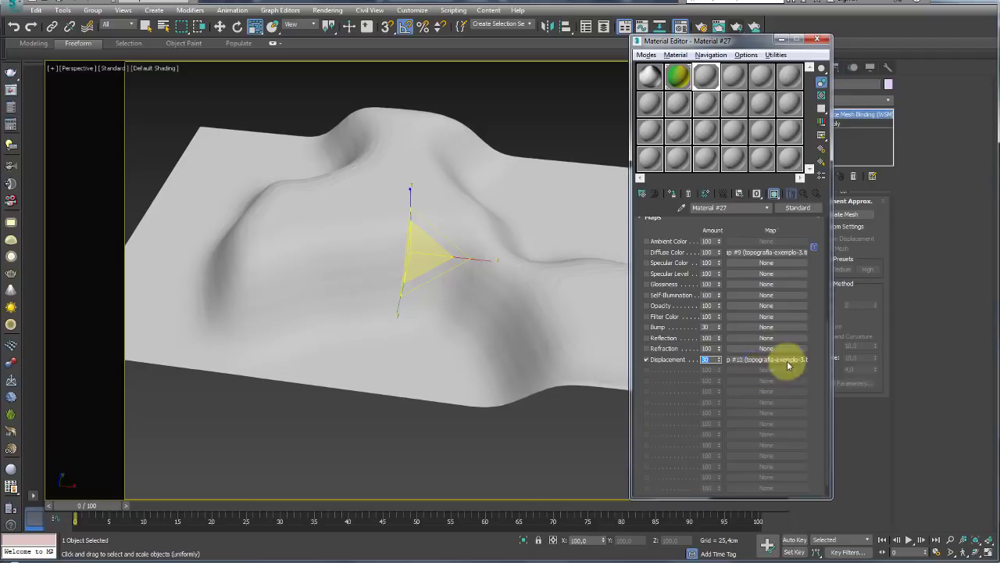
Step: Apply the displacement amount of 30, update the mesh, and inspect the gentler hills from a low side angle
{"action": "left_click", "coordinate": [852, 213]}
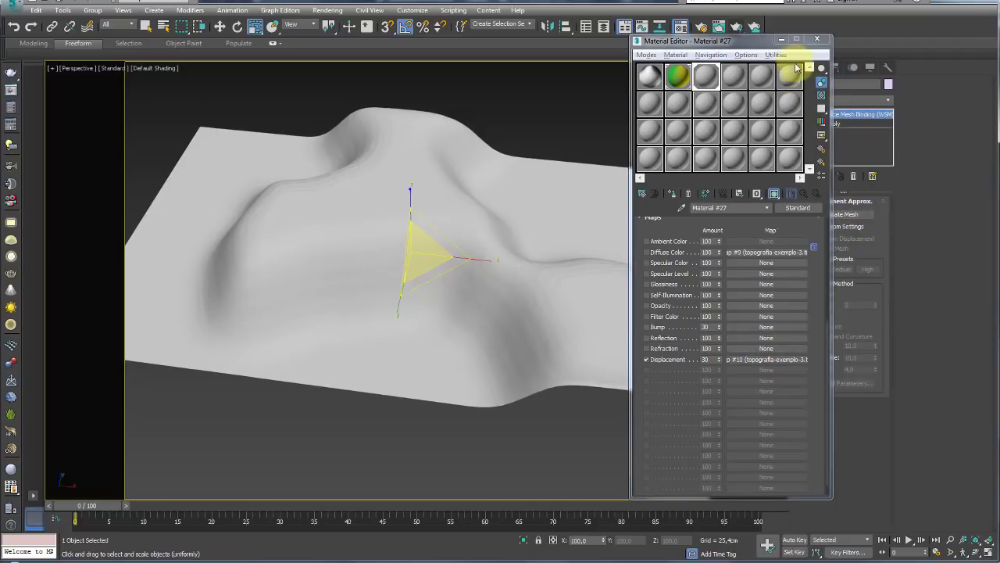
{"action": "left_click", "coordinate": [817, 38]}
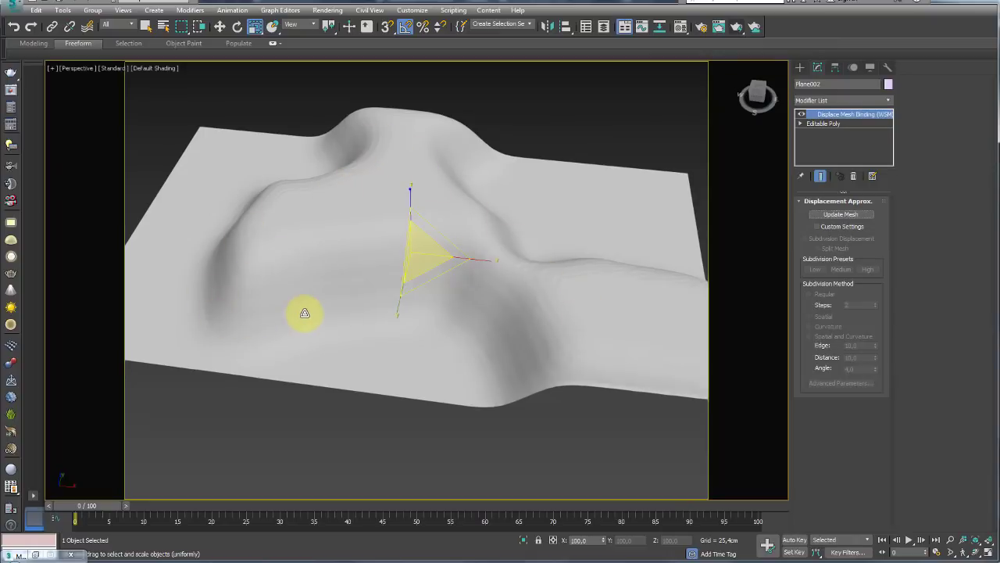
{"action": "mouse_move", "coordinate": [305, 312]}
{"action": "middle_mouse_down", "text": "alt"}
{"action": "mouse_move", "coordinate": [571, 194]}
{"action": "mouse_move", "coordinate": [599, 226]}
{"action": "mouse_move", "coordinate": [567, 248]}
{"action": "mouse_move", "coordinate": [531, 198]}
{"action": "mouse_move", "coordinate": [495, 216]}
{"action": "mouse_move", "coordinate": [487, 245]}
{"action": "mouse_move", "coordinate": [598, 240]}
{"action": "mouse_move", "coordinate": [608, 279]}
{"action": "middle_mouse_up", "text": "alt"}
{"action": "mouse_move", "coordinate": [312, 199]}
{"action": "middle_mouse_down", "text": "alt"}
{"action": "mouse_move", "coordinate": [550, 250]}
{"action": "mouse_move", "coordinate": [547, 268]}
{"action": "mouse_move", "coordinate": [571, 171]}
{"action": "mouse_move", "coordinate": [648, 165]}
{"action": "mouse_move", "coordinate": [536, 189]}
{"action": "middle_mouse_up", "text": "alt"}
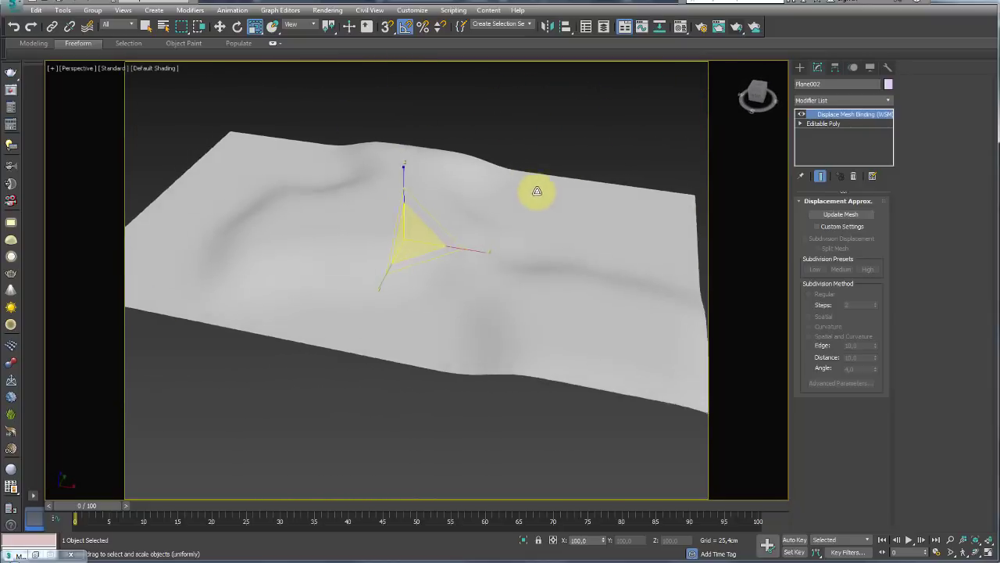
{"action": "left_click", "coordinate": [680, 29]}
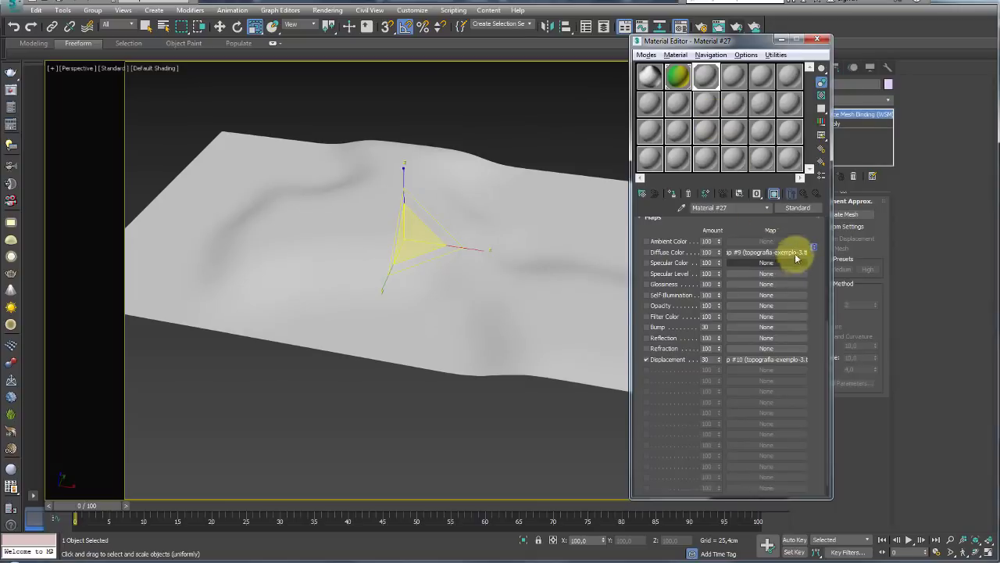
Step: Re-enable Material #27's diffuse map with topografia-aerea.jpg and inspect the photo-draped hills
{"action": "left_click", "coordinate": [647, 253]}
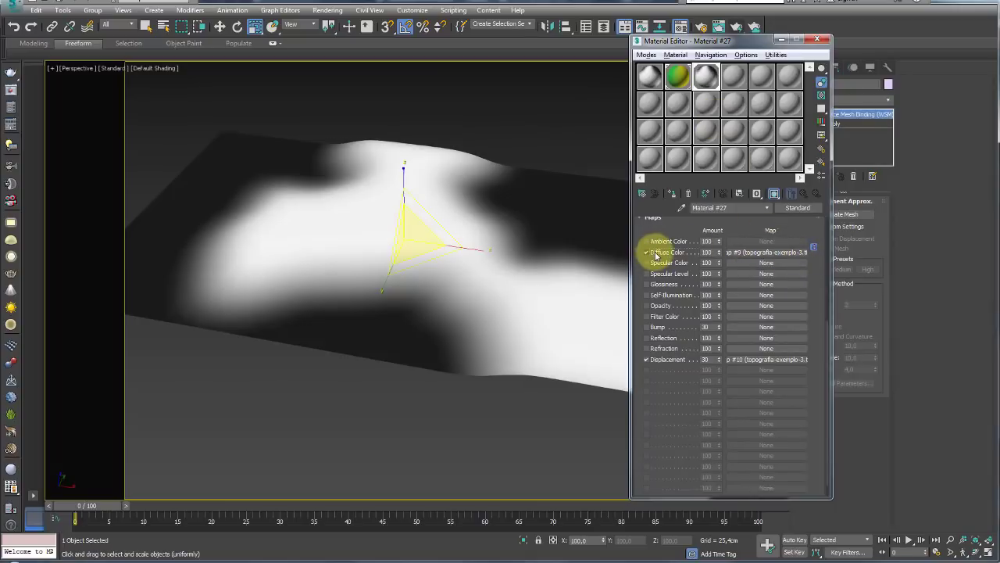
{"action": "left_click", "coordinate": [757, 254]}
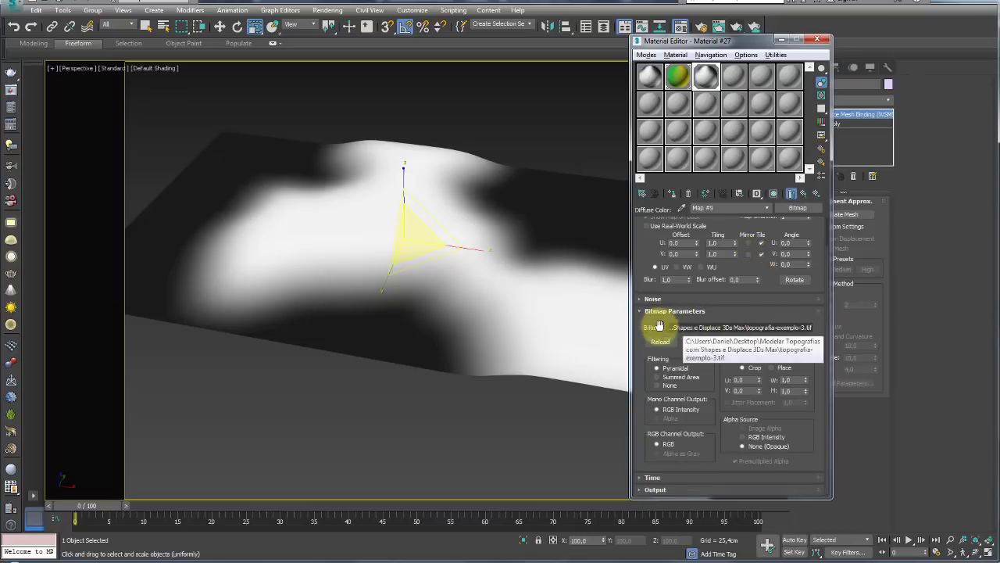
{"action": "left_click", "coordinate": [743, 328]}
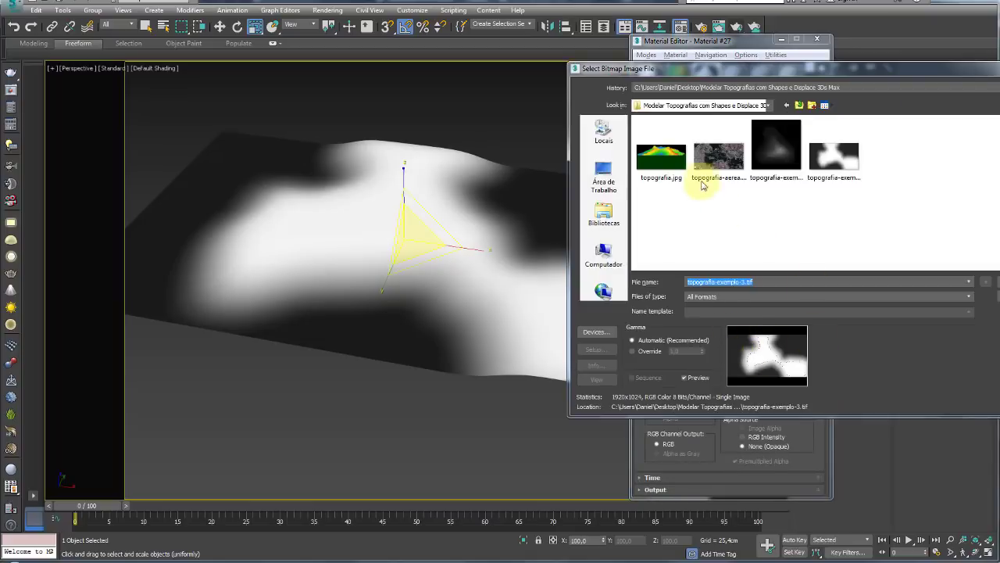
{"action": "left_click", "coordinate": [719, 164]}
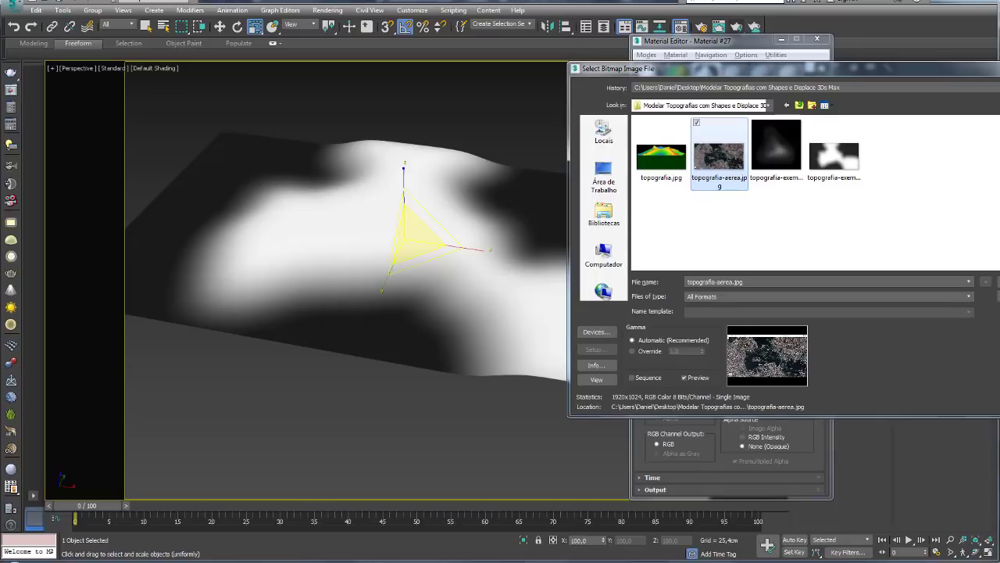
{"action": "left_click", "coordinate": [996, 283]}
{"action": "scroll", "coordinate": [539, 336], "scroll_direction": "up", "scroll_amount": 1}
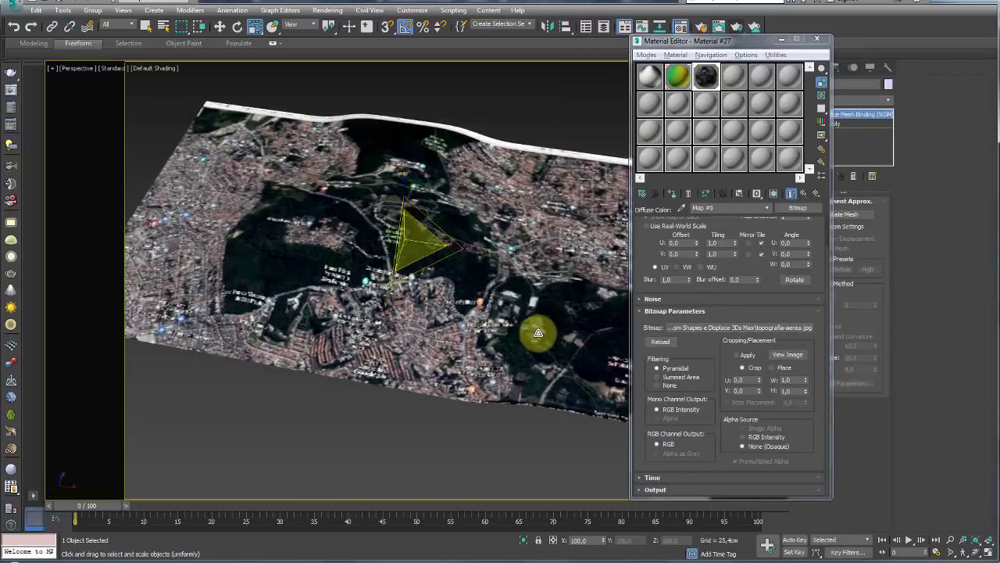
{"action": "scroll", "coordinate": [537, 366], "scroll_direction": "up", "scroll_amount": 4}
{"action": "mouse_move", "coordinate": [537, 366]}
{"action": "middle_mouse_down", "text": "alt"}
{"action": "mouse_move", "coordinate": [492, 353]}
{"action": "mouse_move", "coordinate": [480, 317]}
{"action": "mouse_move", "coordinate": [524, 286]}
{"action": "mouse_move", "coordinate": [485, 288]}
{"action": "mouse_move", "coordinate": [469, 302]}
{"action": "mouse_move", "coordinate": [365, 305]}
{"action": "mouse_move", "coordinate": [402, 313]}
{"action": "middle_mouse_up", "text": "alt"}
{"action": "scroll", "coordinate": [367, 308], "scroll_direction": "up", "scroll_amount": 3}
{"action": "mouse_move", "coordinate": [339, 250]}
{"action": "middle_mouse_down", "text": "alt"}
{"action": "mouse_move", "coordinate": [411, 235]}
{"action": "mouse_move", "coordinate": [462, 261]}
{"action": "mouse_move", "coordinate": [409, 255]}
{"action": "middle_mouse_up", "text": "alt"}
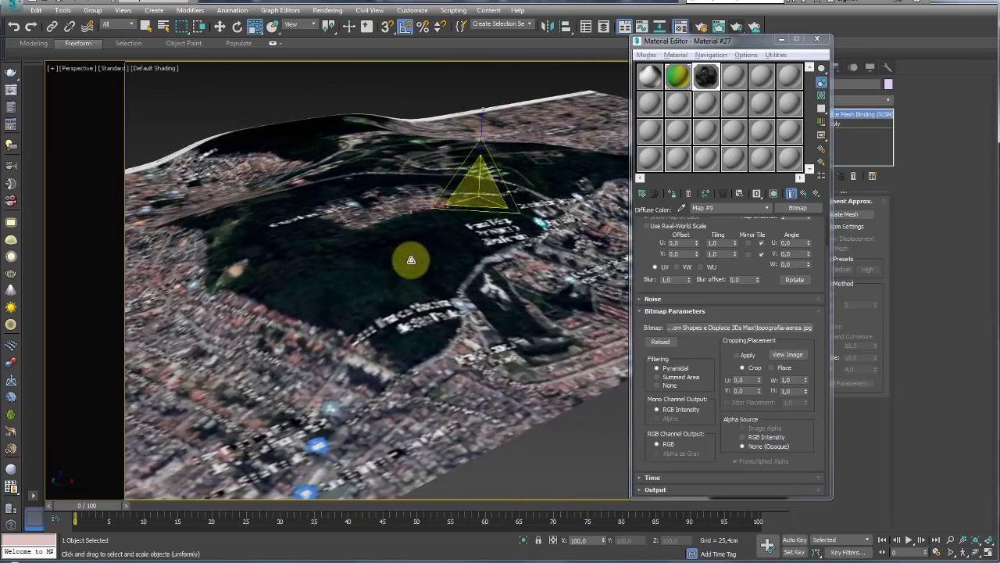
{"action": "mouse_move", "coordinate": [525, 307]}
{"action": "middle_mouse_down", "text": "alt"}
{"action": "mouse_move", "coordinate": [475, 319]}
{"action": "mouse_move", "coordinate": [465, 357]}
{"action": "mouse_move", "coordinate": [494, 373]}
{"action": "mouse_move", "coordinate": [235, 67]}
{"action": "middle_mouse_up", "text": "alt"}
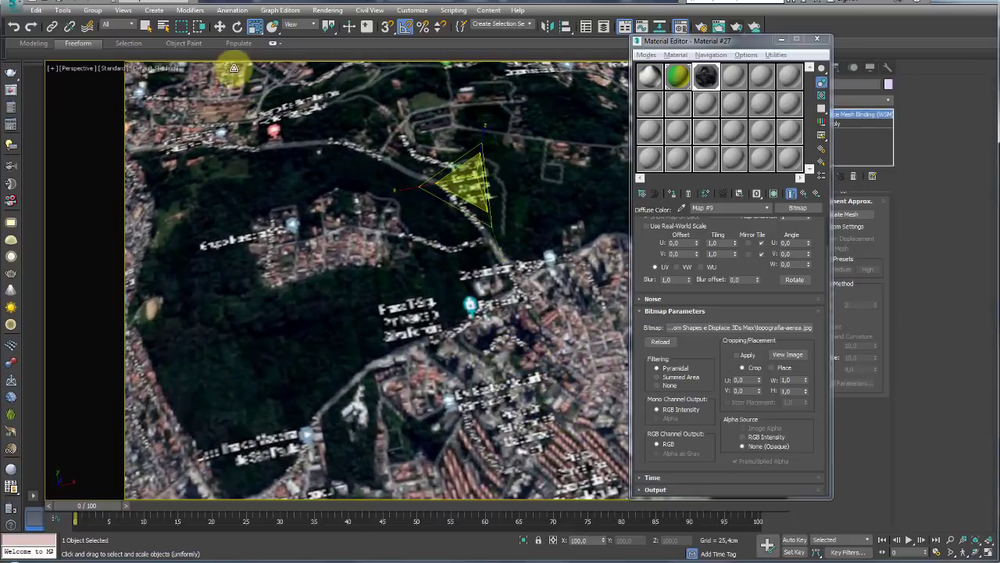
Step: Switch the viewport to High Quality shading and view the aerial-photo terrain from above
{"action": "left_click", "coordinate": [114, 69]}
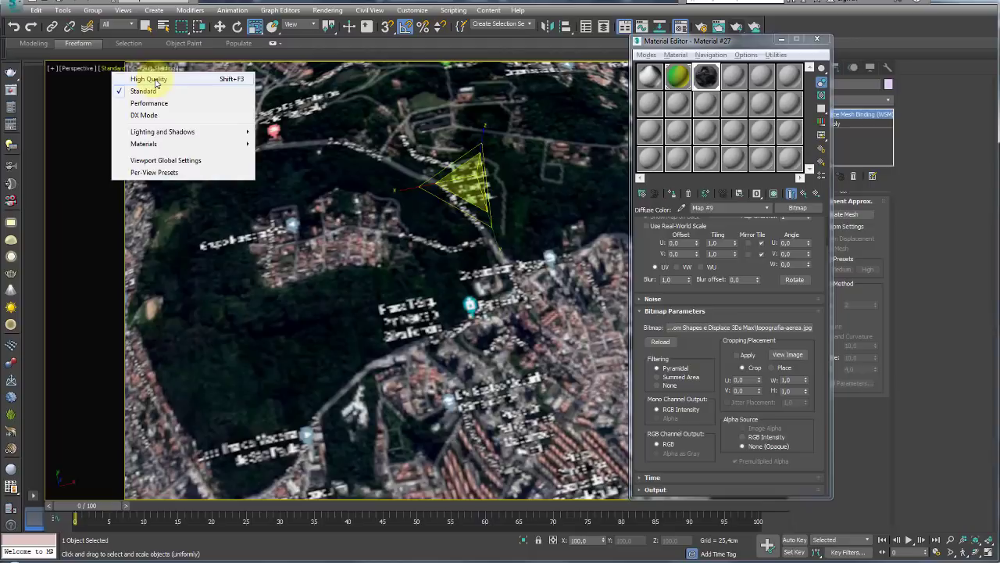
{"action": "left_click", "coordinate": [149, 79]}
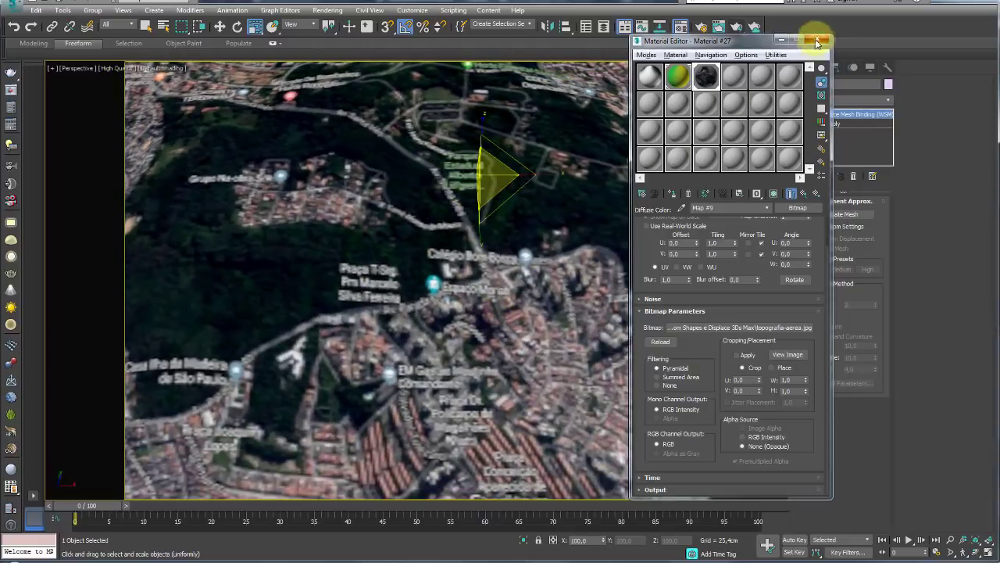
{"action": "left_click", "coordinate": [817, 38]}
{"action": "middle_click_drag", "start_coordinate": [469, 274], "coordinate": [484, 258], "text": "alt"}
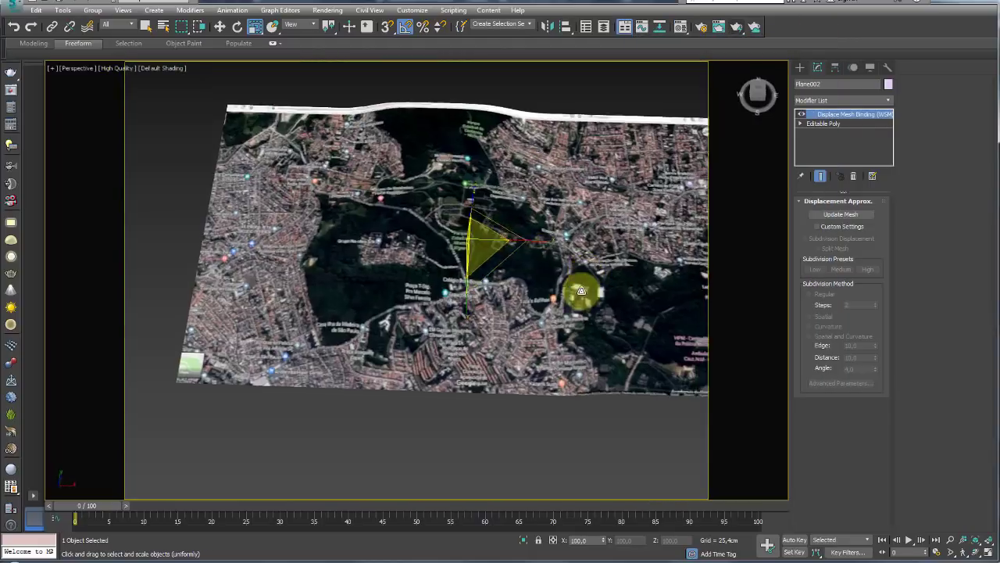
{"action": "middle_click_drag", "start_coordinate": [414, 273], "coordinate": [414, 172], "text": "alt"}
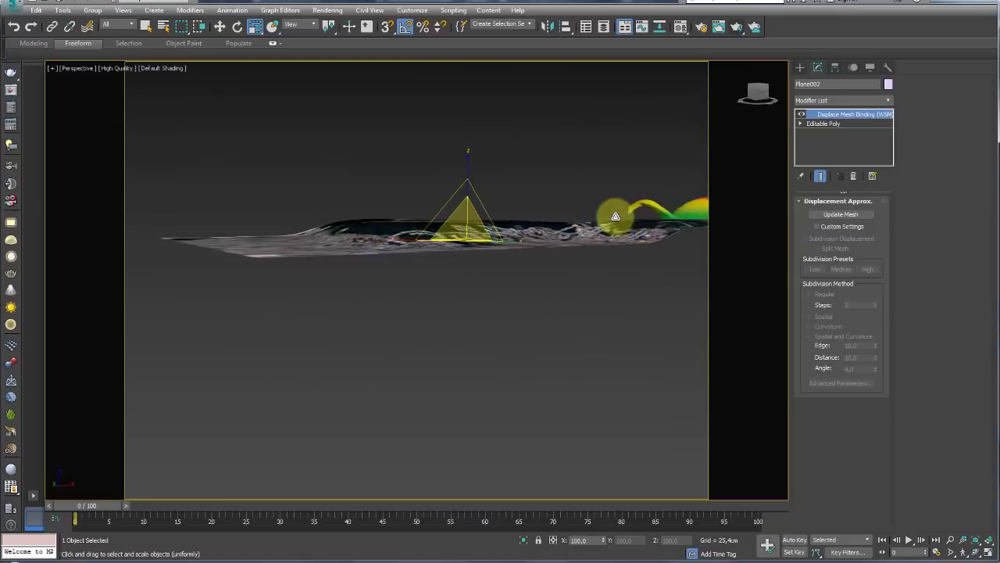
{"action": "mouse_move", "coordinate": [615, 215]}
{"action": "middle_mouse_down", "text": "alt"}
{"action": "mouse_move", "coordinate": [574, 219]}
{"action": "mouse_move", "coordinate": [527, 242]}
{"action": "mouse_move", "coordinate": [570, 263]}
{"action": "mouse_move", "coordinate": [468, 273]}
{"action": "middle_mouse_up", "text": "alt"}
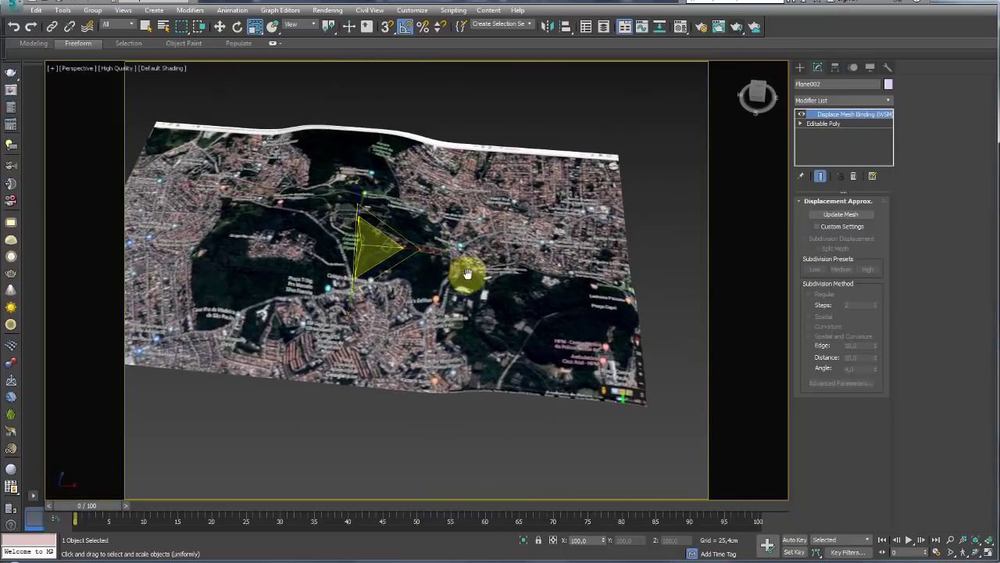
{"action": "left_click", "coordinate": [681, 30]}
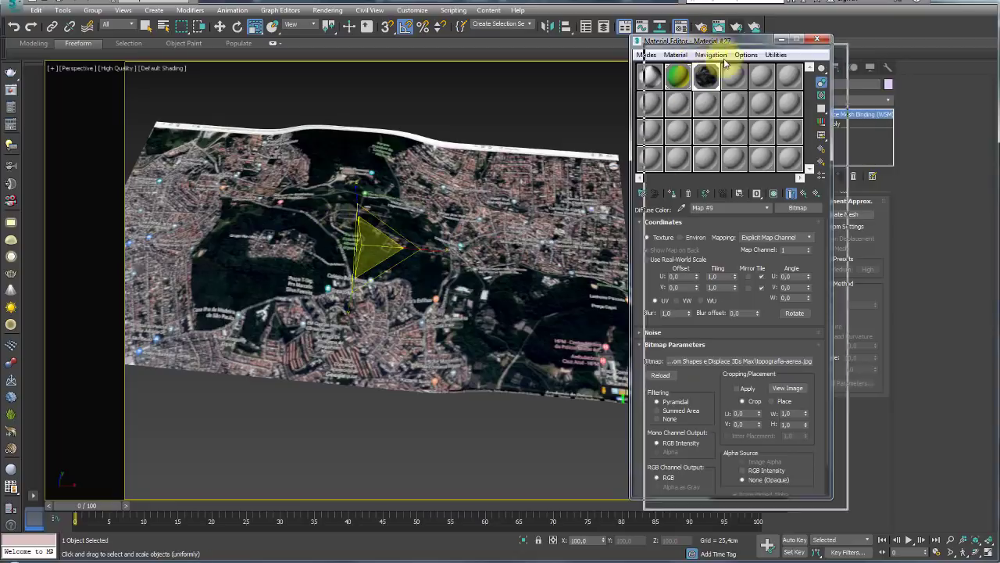
Step: Apply the 02 - Default gradient-ramp material (blue to red) to the Plane002 terrain
{"action": "left_click_drag", "start_coordinate": [726, 41], "coordinate": [758, 70]}
{"action": "mouse_move", "coordinate": [570, 185]}
{"action": "middle_mouse_down", "text": "alt"}
{"action": "mouse_move", "coordinate": [547, 156]}
{"action": "mouse_move", "coordinate": [538, 259]}
{"action": "mouse_move", "coordinate": [548, 249]}
{"action": "middle_mouse_up", "text": "alt"}
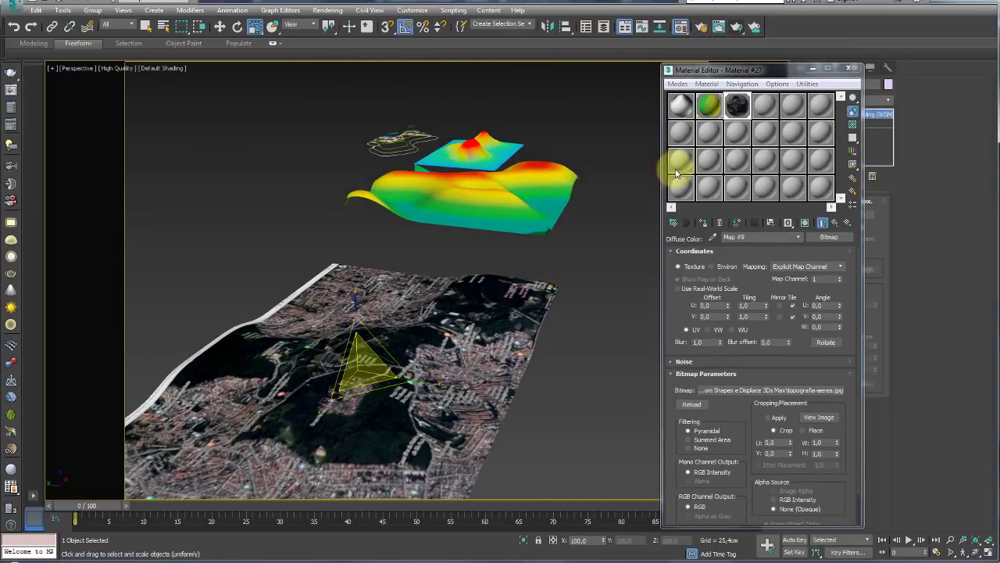
{"action": "left_click", "coordinate": [710, 106]}
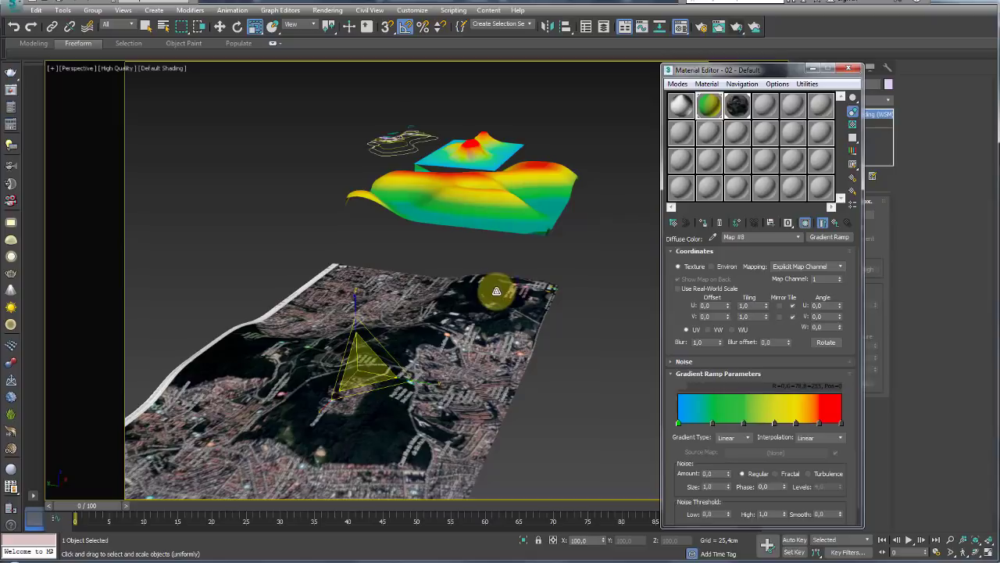
{"action": "left_click_drag", "start_coordinate": [712, 104], "coordinate": [529, 263]}
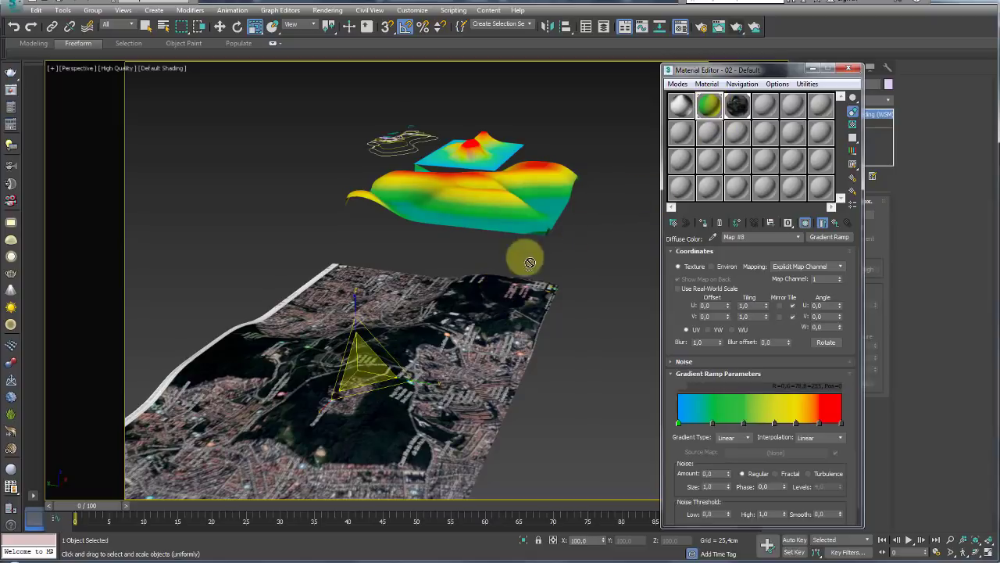
{"action": "left_click_drag", "start_coordinate": [486, 305], "coordinate": [493, 307]}
{"action": "scroll", "coordinate": [590, 320], "scroll_direction": "up", "scroll_amount": 3}
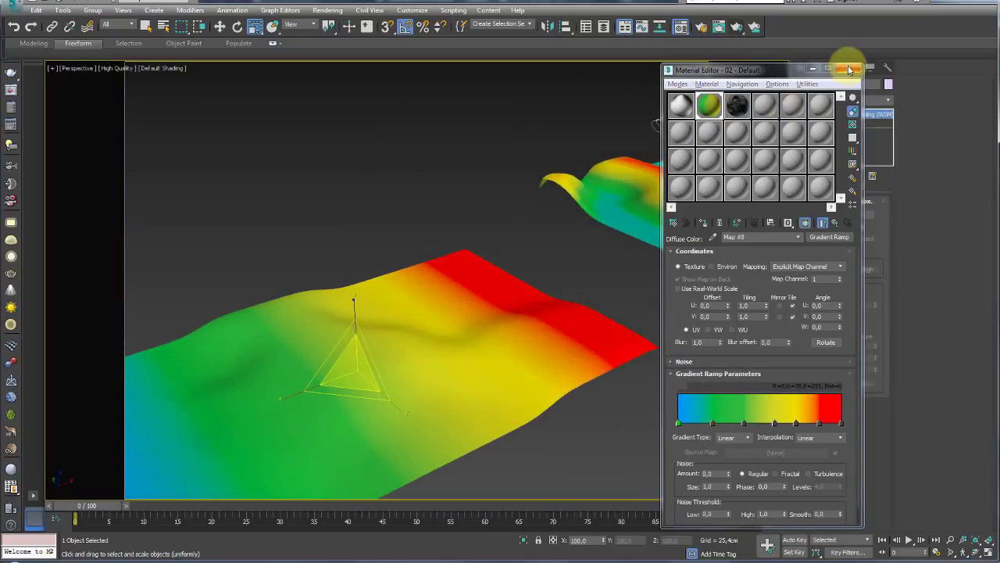
{"action": "left_click", "coordinate": [849, 70]}
{"action": "middle_click_drag", "start_coordinate": [522, 275], "coordinate": [592, 156], "text": "alt"}
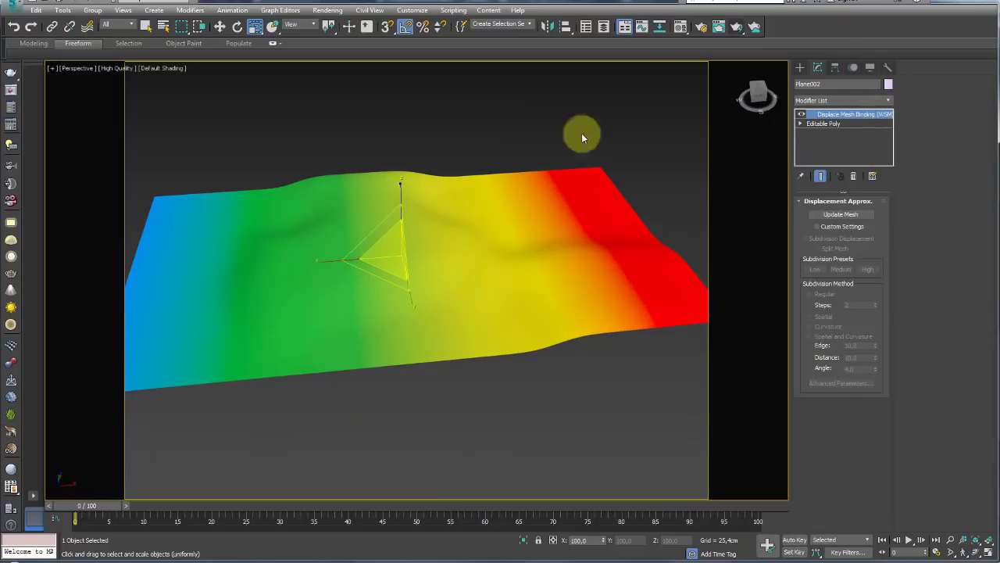
{"action": "mouse_move", "coordinate": [404, 171]}
{"action": "middle_mouse_down", "text": "alt"}
{"action": "mouse_move", "coordinate": [440, 208]}
{"action": "mouse_move", "coordinate": [550, 205]}
{"action": "mouse_move", "coordinate": [605, 226]}
{"action": "mouse_move", "coordinate": [577, 248]}
{"action": "mouse_move", "coordinate": [492, 268]}
{"action": "mouse_move", "coordinate": [440, 235]}
{"action": "mouse_move", "coordinate": [482, 226]}
{"action": "middle_mouse_up", "text": "alt"}
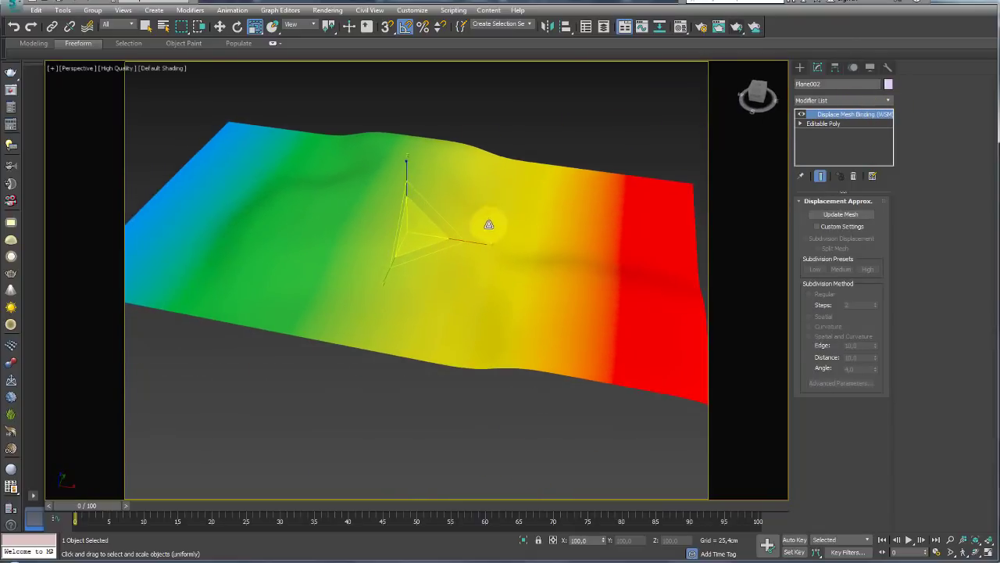
Step: Collapse Plane002's modifier stack into an editable mesh and add a UVW Map modifier
{"action": "right_click", "coordinate": [829, 116]}
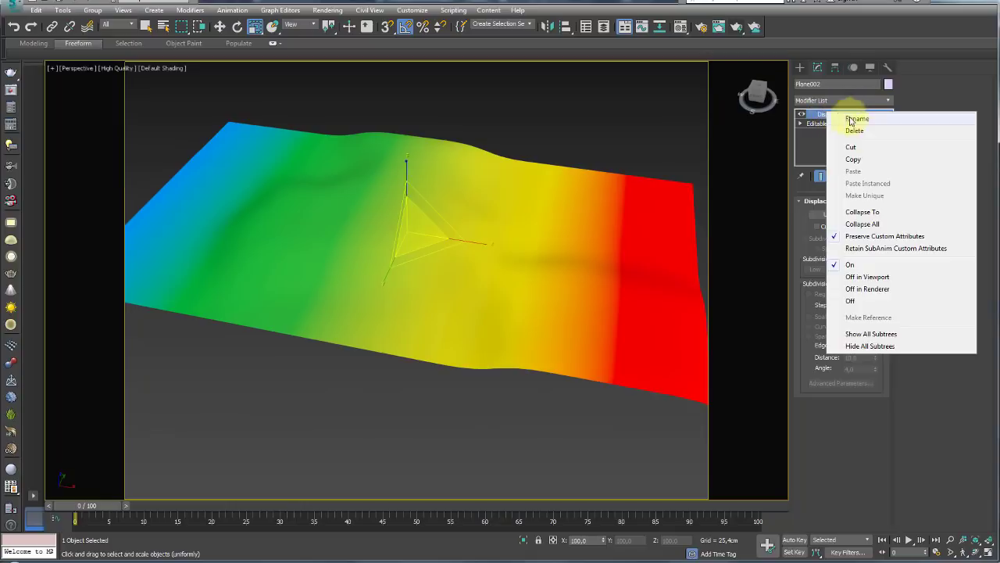
{"action": "left_click", "coordinate": [869, 214]}
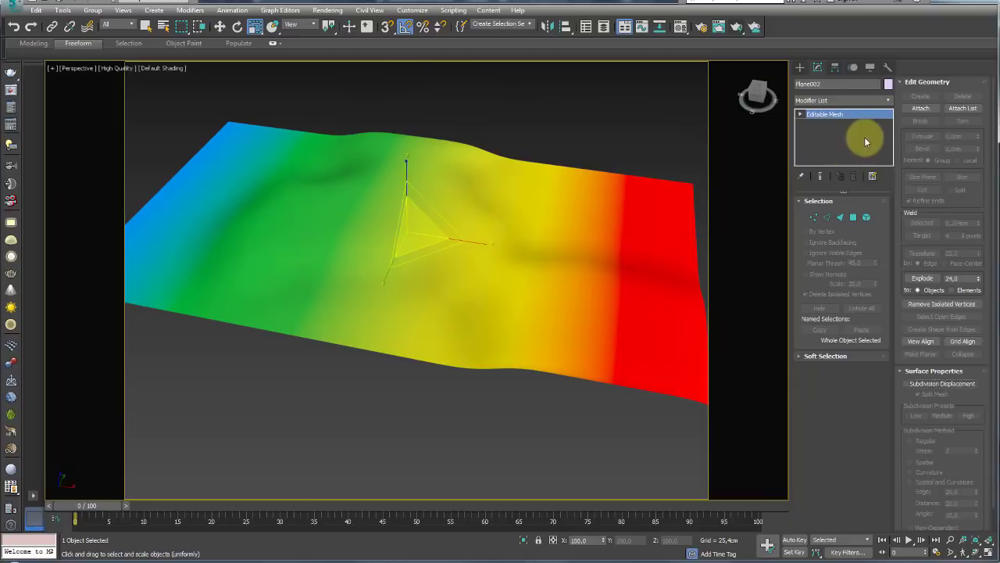
{"action": "left_click", "coordinate": [891, 100]}
{"action": "left_click_drag", "start_coordinate": [892, 117], "coordinate": [888, 434]}
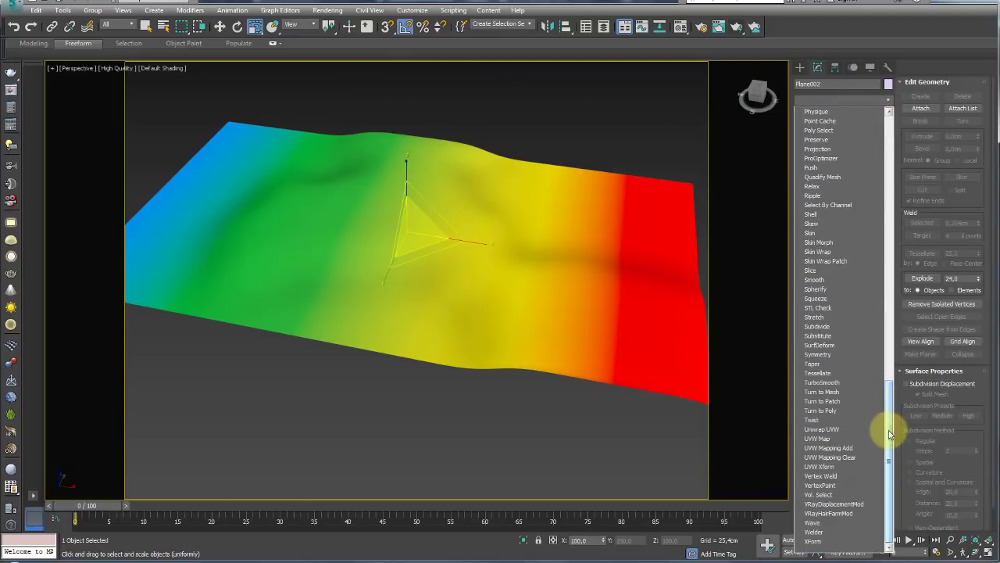
{"action": "left_click", "coordinate": [843, 440]}
{"action": "scroll", "coordinate": [534, 244], "scroll_direction": "down", "scroll_amount": 3}
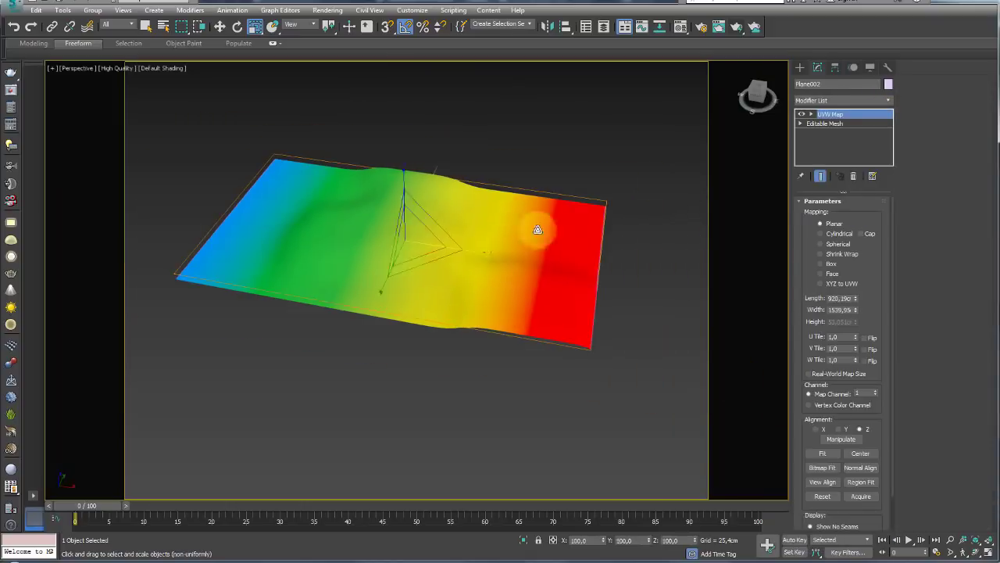
Step: Fit the UVW Map gizmo to the terrain and rescale it
{"action": "left_click", "coordinate": [830, 124]}
{"action": "key", "text": "e"}
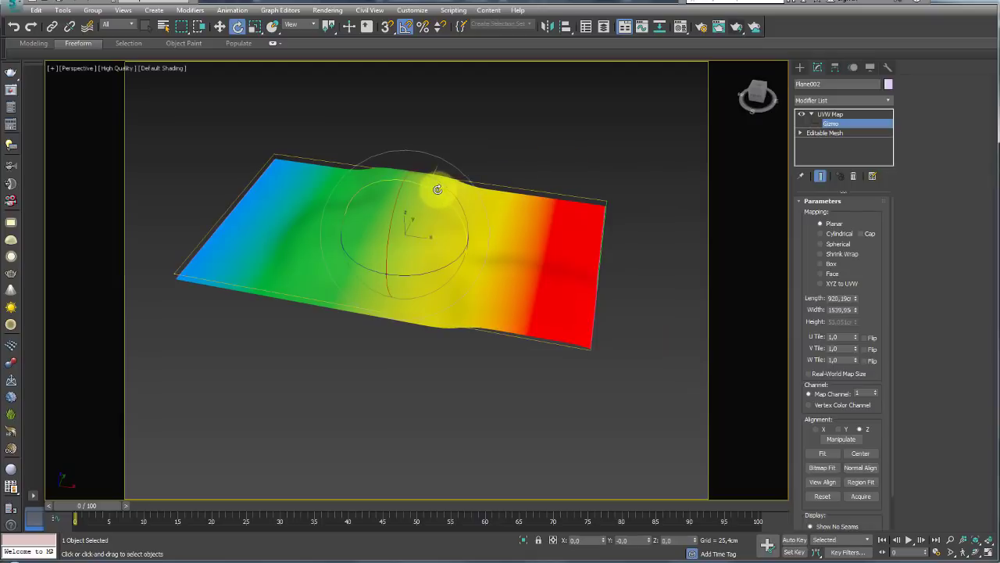
{"action": "left_click_drag", "start_coordinate": [429, 190], "coordinate": [475, 215]}
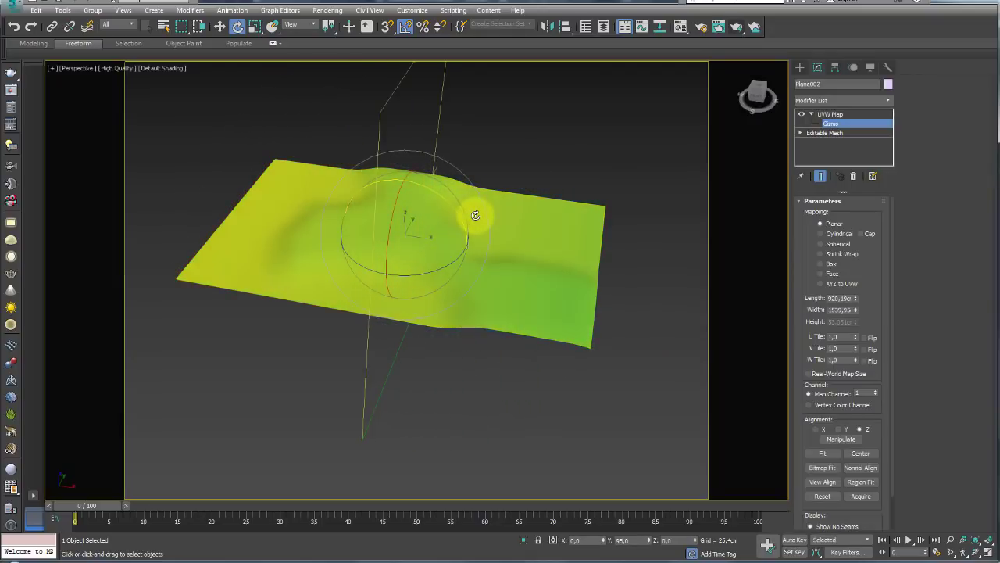
{"action": "right_click", "coordinate": [472, 215]}
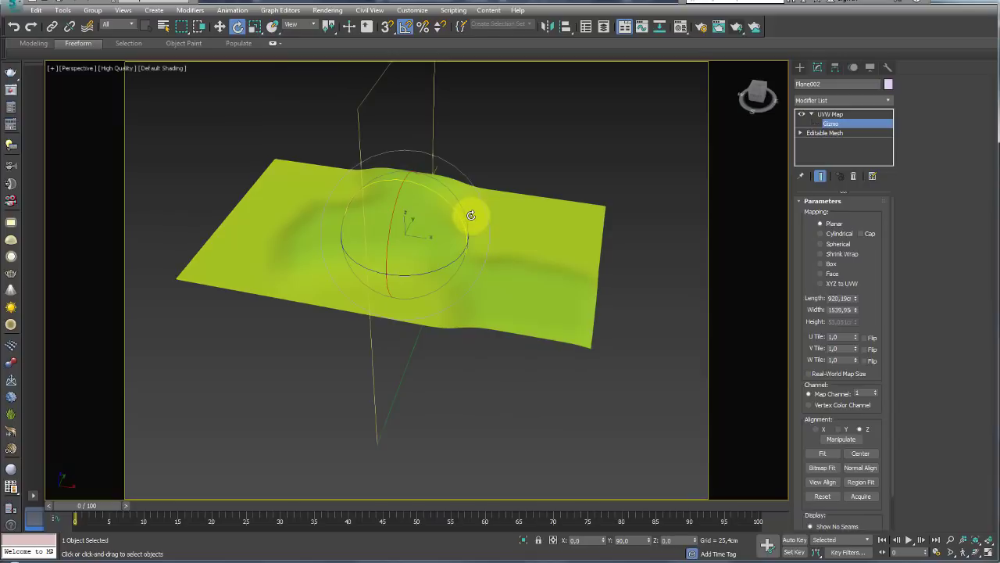
{"action": "left_click", "coordinate": [823, 454]}
{"action": "mouse_move", "coordinate": [574, 313]}
{"action": "middle_mouse_down", "text": "alt"}
{"action": "mouse_move", "coordinate": [516, 342]}
{"action": "mouse_move", "coordinate": [486, 286]}
{"action": "mouse_move", "coordinate": [500, 282]}
{"action": "middle_mouse_up", "text": "alt"}
{"action": "key", "text": "r"}
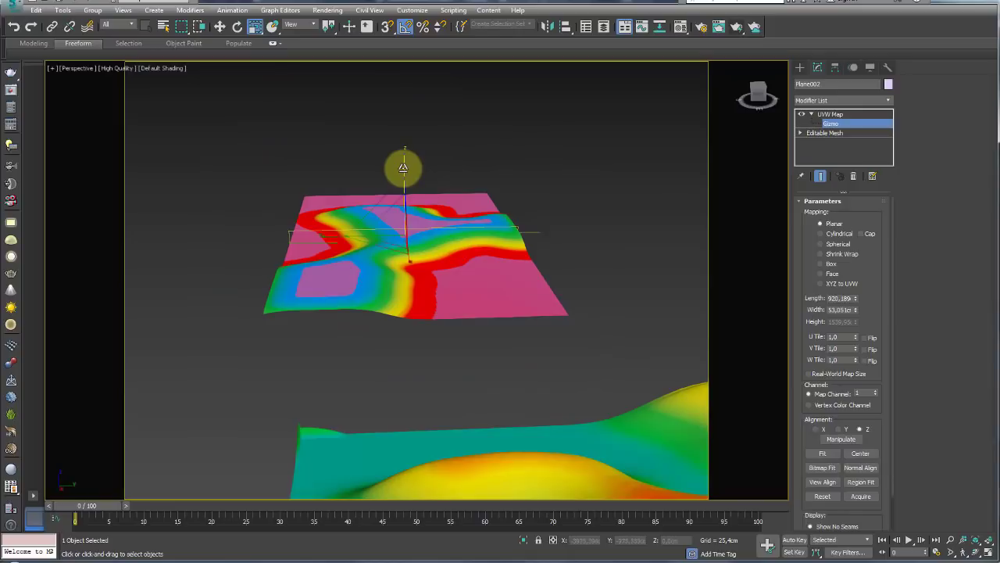
{"action": "left_click_drag", "start_coordinate": [404, 161], "coordinate": [404, 153]}
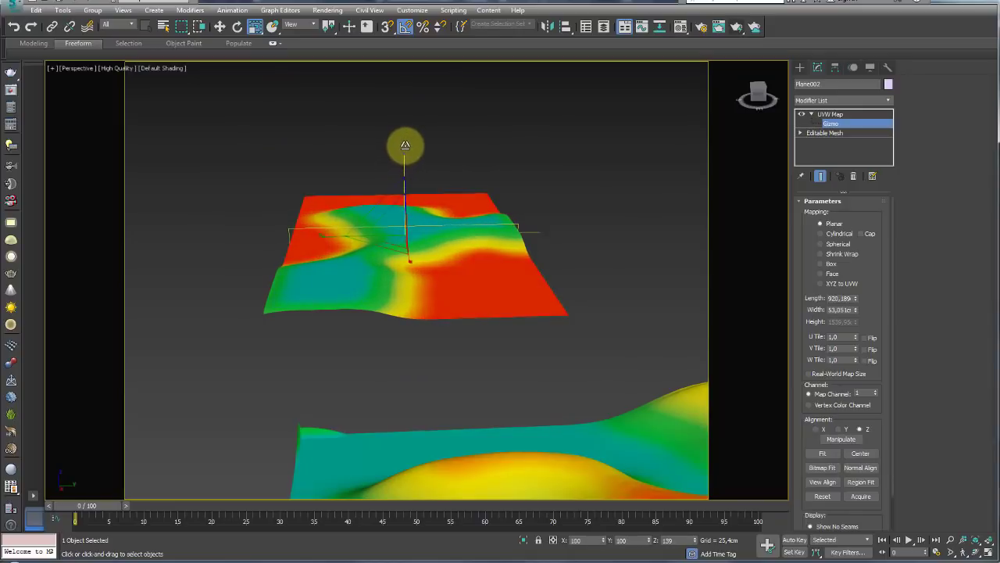
Step: Rotate the mapping gizmo 180° on X and exit gizmo editing
{"action": "mouse_move", "coordinate": [404, 153]}
{"action": "middle_mouse_down", "text": "alt"}
{"action": "mouse_move", "coordinate": [461, 251]}
{"action": "mouse_move", "coordinate": [533, 243]}
{"action": "mouse_move", "coordinate": [515, 230]}
{"action": "mouse_move", "coordinate": [569, 264]}
{"action": "mouse_move", "coordinate": [515, 254]}
{"action": "mouse_move", "coordinate": [497, 202]}
{"action": "middle_mouse_up", "text": "alt"}
{"action": "key", "text": "e"}
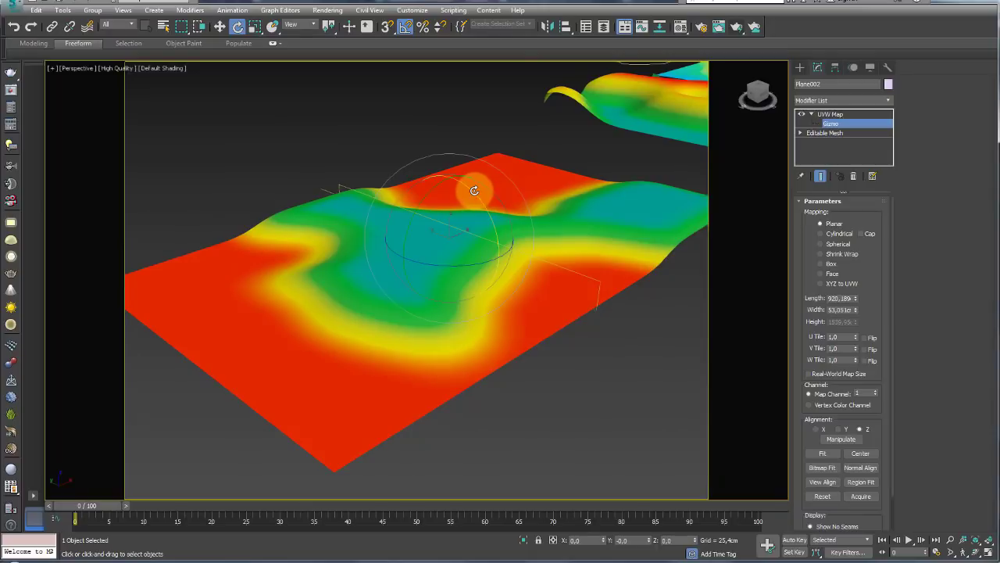
{"action": "left_click_drag", "start_coordinate": [474, 191], "coordinate": [522, 278]}
{"action": "mouse_move", "coordinate": [526, 267]}
{"action": "middle_mouse_down", "text": "alt"}
{"action": "mouse_move", "coordinate": [518, 319]}
{"action": "mouse_move", "coordinate": [380, 261]}
{"action": "mouse_move", "coordinate": [547, 274]}
{"action": "middle_mouse_up", "text": "alt"}
{"action": "left_click", "coordinate": [810, 114]}
{"action": "mouse_move", "coordinate": [613, 189]}
{"action": "middle_mouse_down", "text": "alt"}
{"action": "mouse_move", "coordinate": [565, 192]}
{"action": "mouse_move", "coordinate": [585, 223]}
{"action": "mouse_move", "coordinate": [579, 187]}
{"action": "middle_mouse_up", "text": "alt"}
{"action": "scroll", "coordinate": [561, 232], "scroll_direction": "up", "scroll_amount": 5}
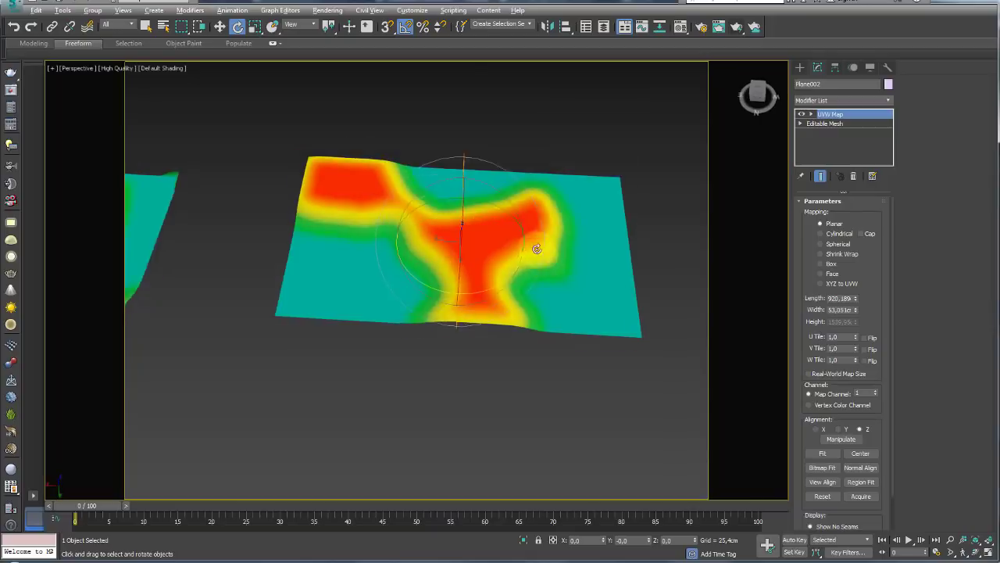
{"action": "left_click", "coordinate": [681, 27]}
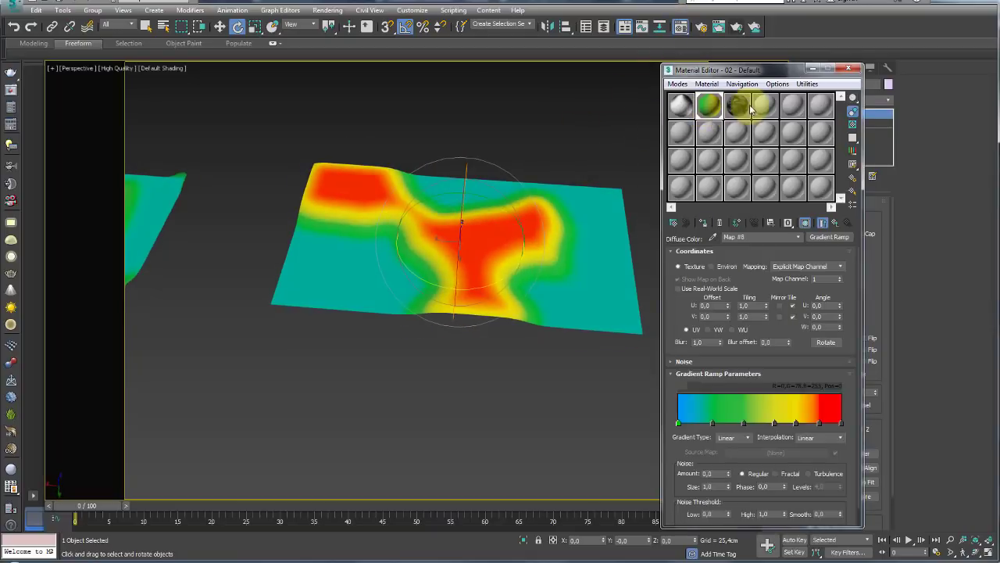
Step: Check the aerial street photo now draped across Plane002 through the planar UVW Map
{"action": "left_click", "coordinate": [813, 70]}
{"action": "left_click", "coordinate": [562, 174]}
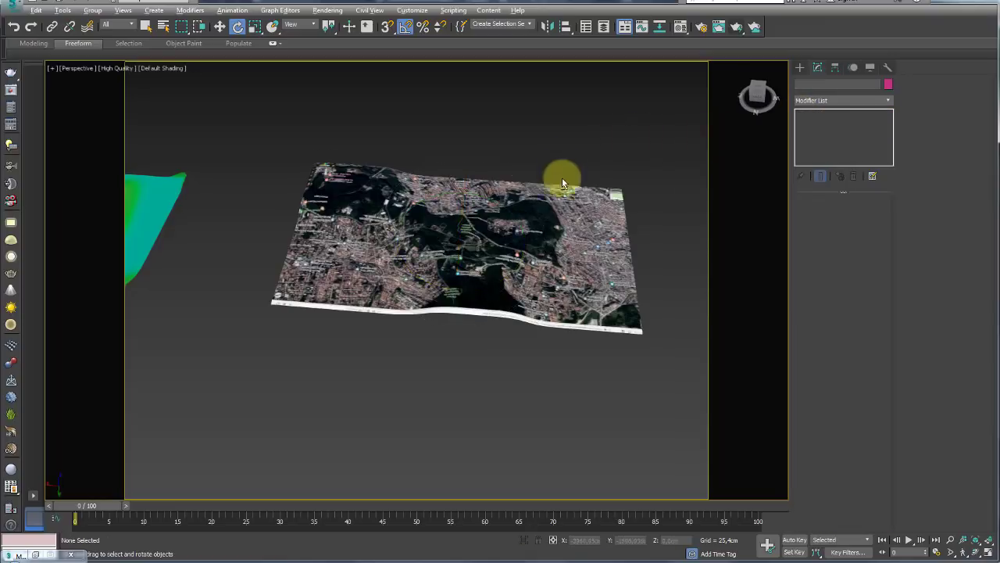
{"action": "mouse_move", "coordinate": [562, 177]}
{"action": "middle_mouse_down", "text": "alt"}
{"action": "mouse_move", "coordinate": [596, 253]}
{"action": "mouse_move", "coordinate": [359, 248]}
{"action": "mouse_move", "coordinate": [521, 245]}
{"action": "mouse_move", "coordinate": [485, 236]}
{"action": "mouse_move", "coordinate": [415, 246]}
{"action": "mouse_move", "coordinate": [465, 244]}
{"action": "mouse_move", "coordinate": [536, 208]}
{"action": "mouse_move", "coordinate": [417, 250]}
{"action": "mouse_move", "coordinate": [512, 282]}
{"action": "mouse_move", "coordinate": [536, 244]}
{"action": "mouse_move", "coordinate": [428, 230]}
{"action": "middle_mouse_up", "text": "alt"}
{"action": "left_click", "coordinate": [453, 237]}
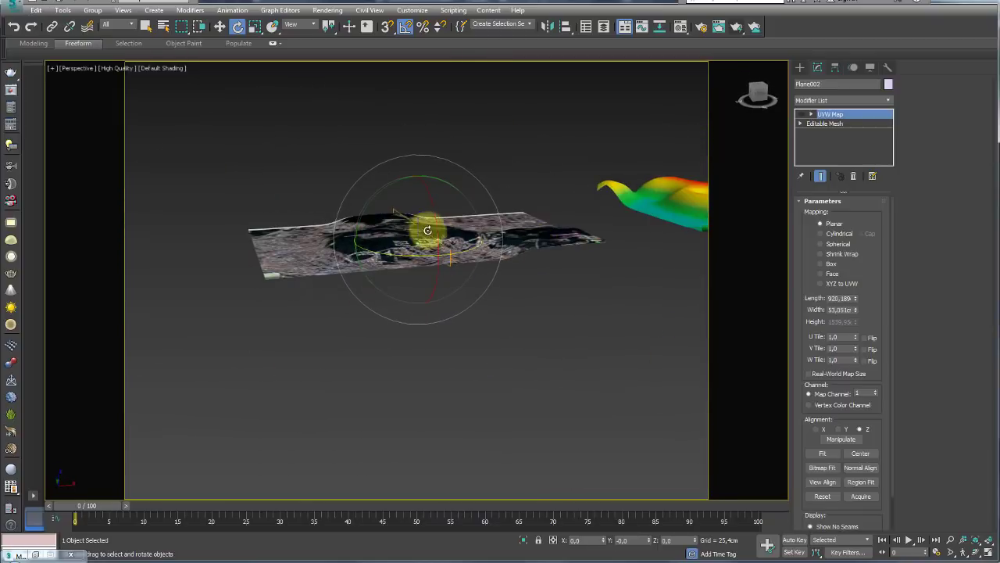
{"action": "left_click", "coordinate": [434, 136]}
{"action": "mouse_move", "coordinate": [434, 136]}
{"action": "middle_mouse_down", "text": "alt"}
{"action": "mouse_move", "coordinate": [424, 169]}
{"action": "mouse_move", "coordinate": [434, 98]}
{"action": "middle_mouse_up", "text": "alt"}
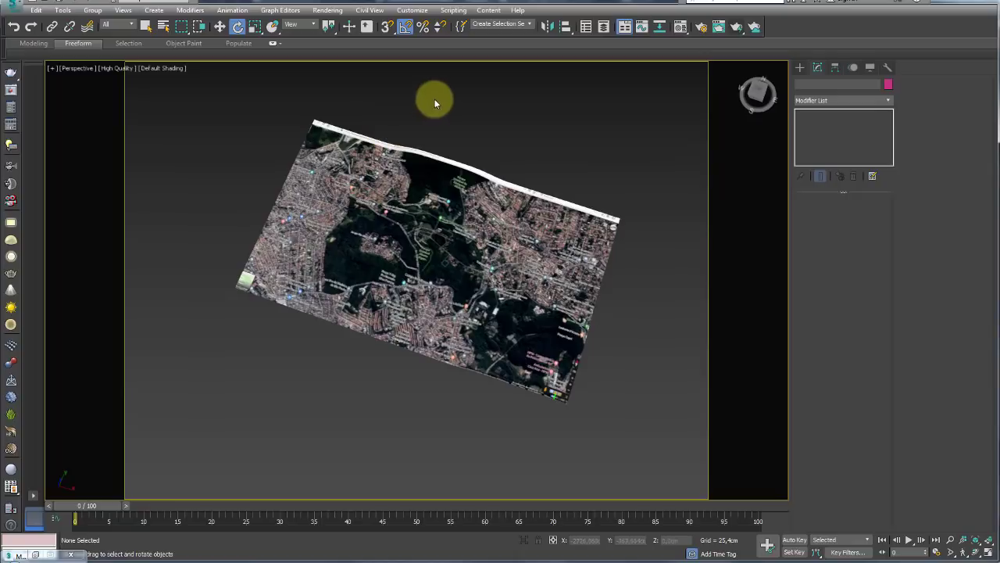
{"action": "left_click", "coordinate": [407, 281]}
{"action": "mouse_move", "coordinate": [407, 281]}
{"action": "middle_mouse_down", "text": "alt"}
{"action": "mouse_move", "coordinate": [424, 290]}
{"action": "mouse_move", "coordinate": [425, 339]}
{"action": "middle_mouse_up", "text": "alt"}
{"action": "scroll", "coordinate": [329, 261], "scroll_direction": "up", "scroll_amount": 5}
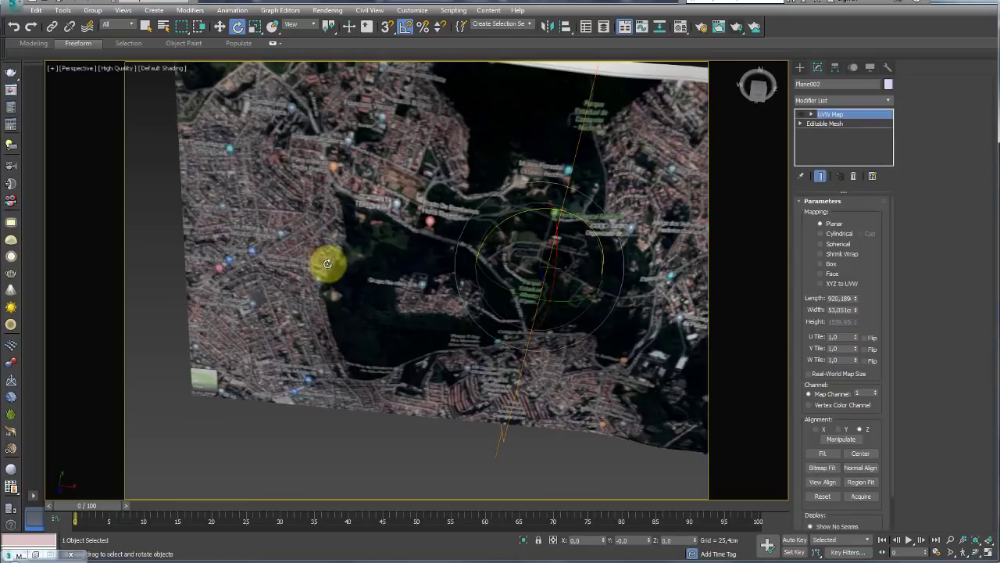
{"action": "mouse_move", "coordinate": [328, 261]}
{"action": "middle_mouse_down", "text": "alt"}
{"action": "mouse_move", "coordinate": [322, 281]}
{"action": "mouse_move", "coordinate": [380, 185]}
{"action": "mouse_move", "coordinate": [359, 274]}
{"action": "mouse_move", "coordinate": [525, 286]}
{"action": "mouse_move", "coordinate": [569, 236]}
{"action": "middle_mouse_up", "text": "alt"}
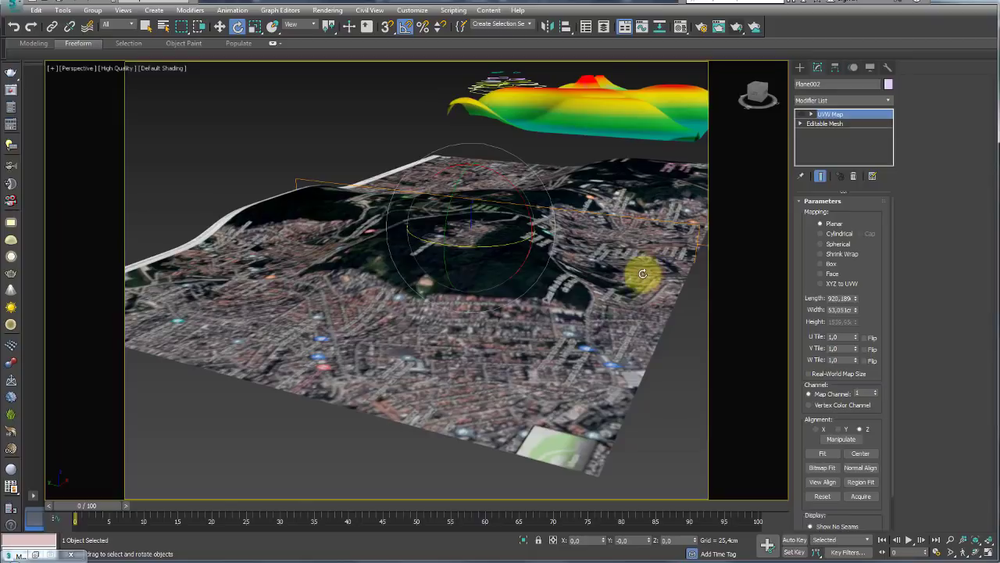
Step: Remove the UVW Map entry from Plane002's stack, leaving only the Editable Mesh
{"action": "scroll", "coordinate": [562, 286], "scroll_direction": "up", "scroll_amount": 3}
{"action": "scroll", "coordinate": [551, 290], "scroll_direction": "up", "scroll_amount": 4}
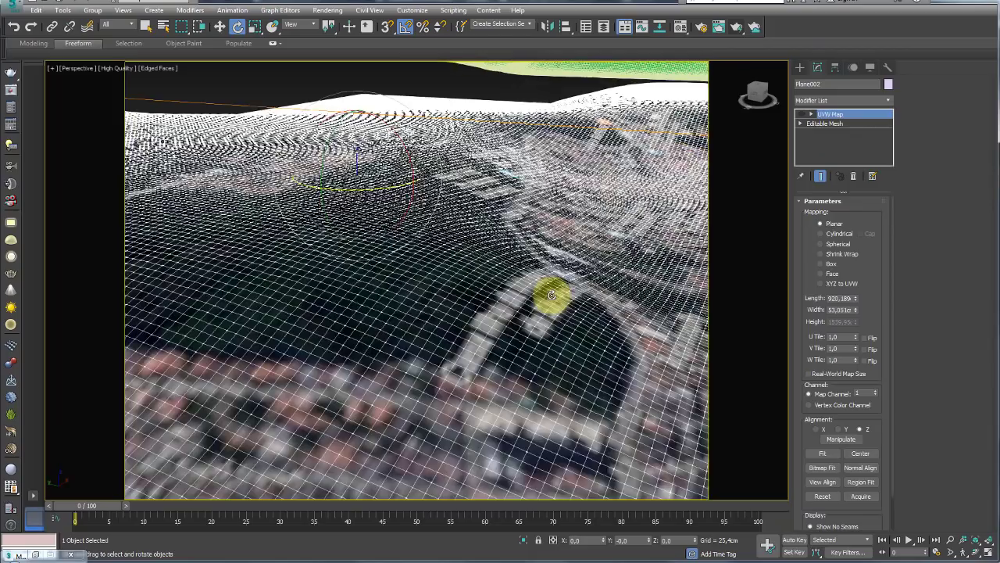
{"action": "scroll", "coordinate": [562, 298], "scroll_direction": "up", "scroll_amount": 3}
{"action": "scroll", "coordinate": [561, 298], "scroll_direction": "down", "scroll_amount": 6}
{"action": "middle_click_drag", "start_coordinate": [587, 344], "coordinate": [566, 386]}
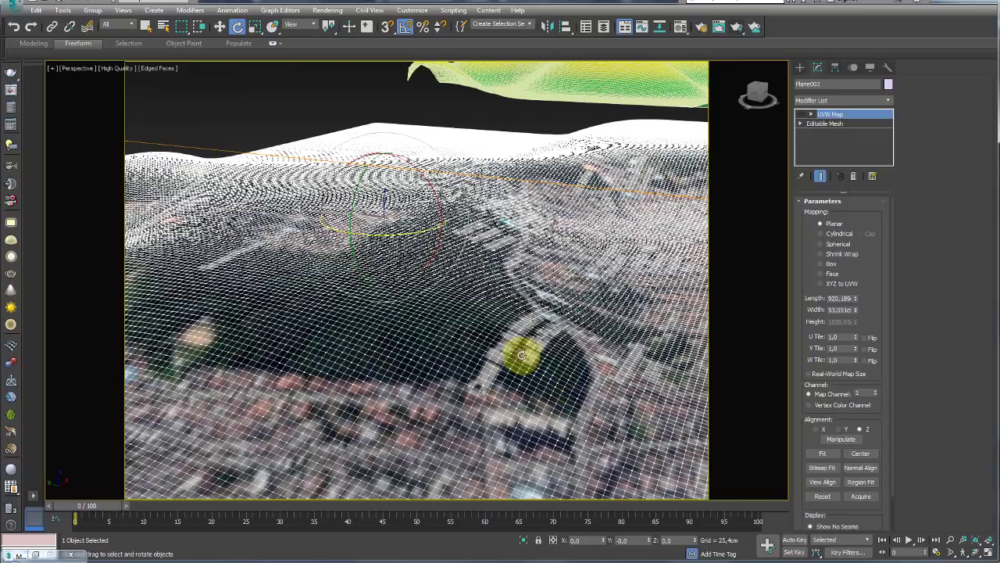
{"action": "scroll", "coordinate": [543, 357], "scroll_direction": "down", "scroll_amount": 4}
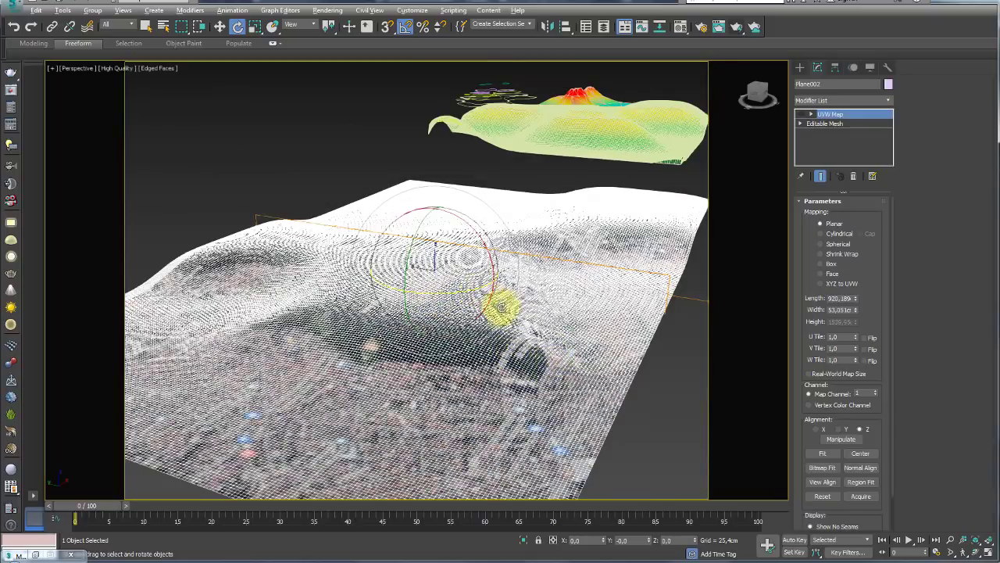
{"action": "middle_click_drag", "start_coordinate": [502, 309], "coordinate": [424, 312], "text": "alt"}
{"action": "left_click", "coordinate": [854, 175]}
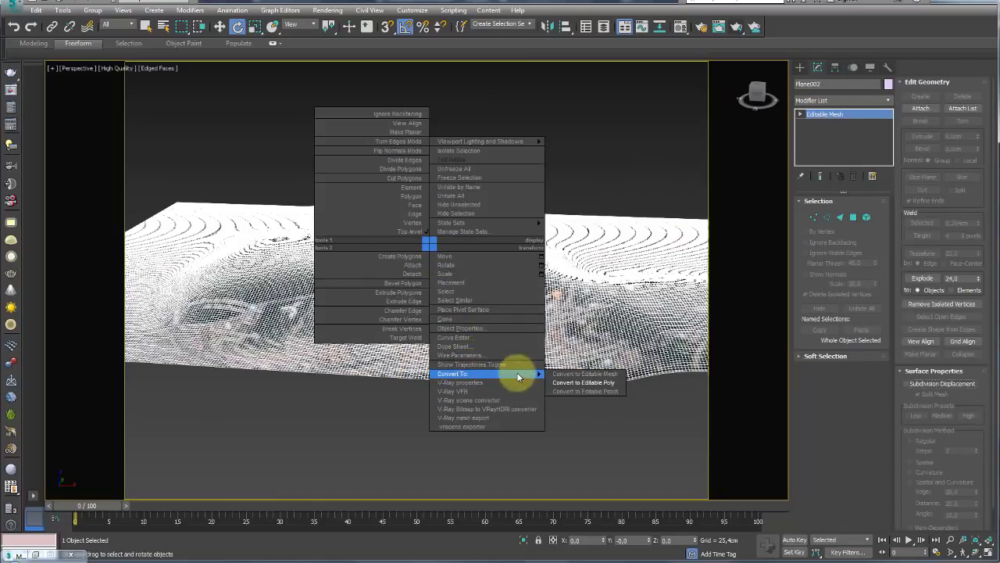
Step: Convert Plane002 to an Editable Poly and reselect it
{"action": "left_click", "coordinate": [576, 380]}
{"action": "middle_click_drag", "start_coordinate": [474, 349], "coordinate": [492, 368]}
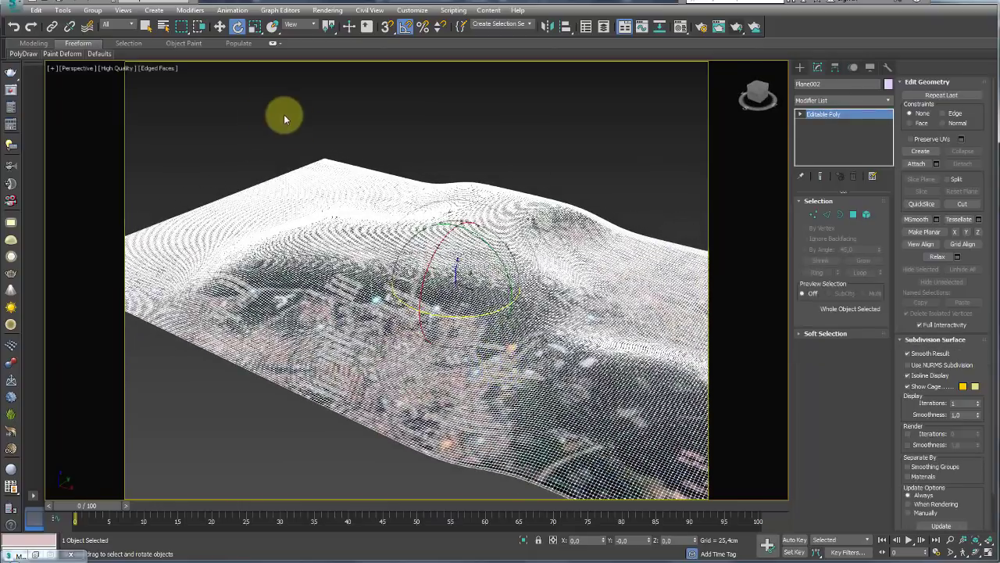
{"action": "left_click", "coordinate": [183, 79]}
{"action": "middle_click_drag", "start_coordinate": [229, 104], "coordinate": [302, 196]}
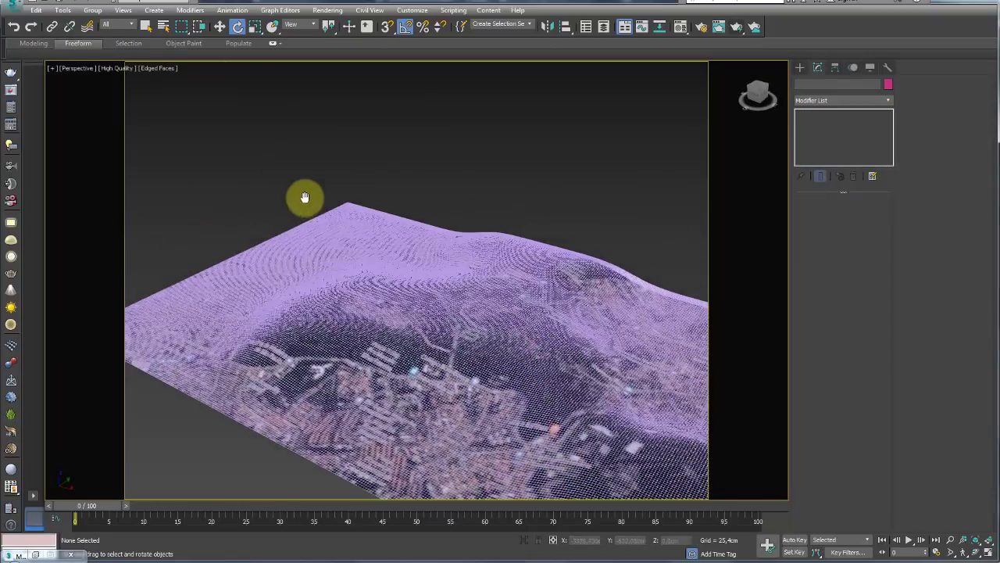
{"action": "left_click", "coordinate": [532, 355]}
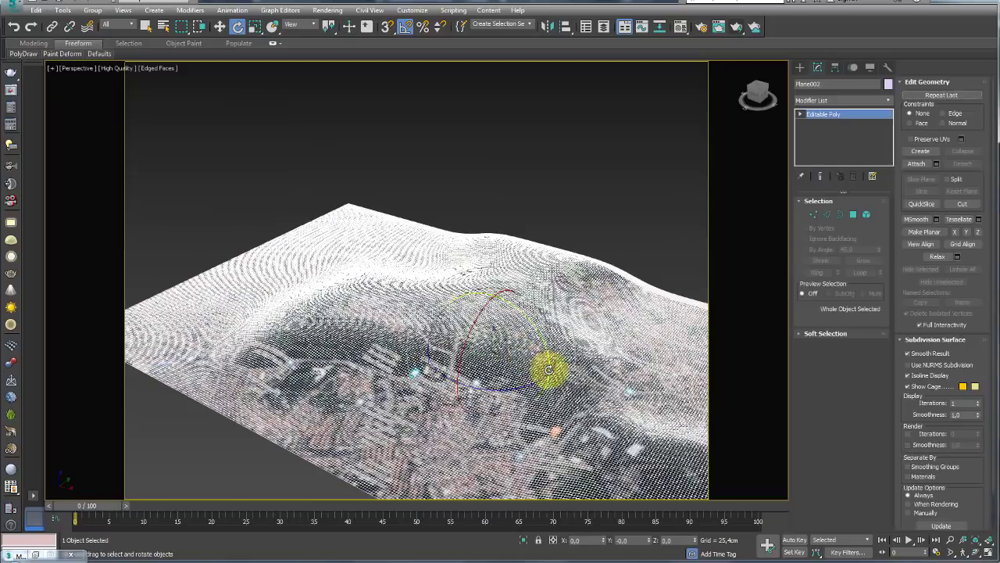
Step: Set Freeform PolyDraw to draw on a surface and pick Plane002 as that surface
{"action": "left_click", "coordinate": [272, 45]}
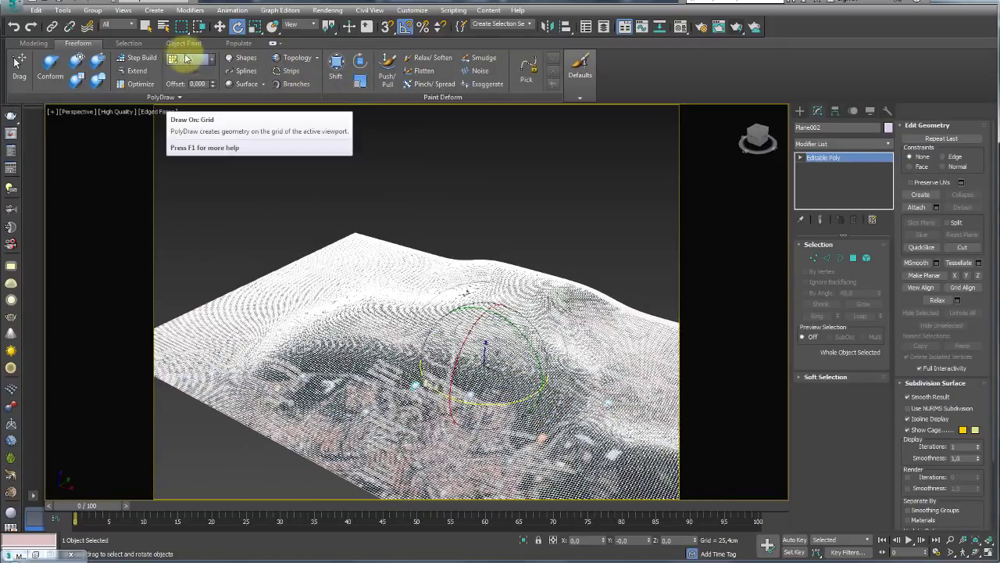
{"action": "left_click", "coordinate": [213, 63]}
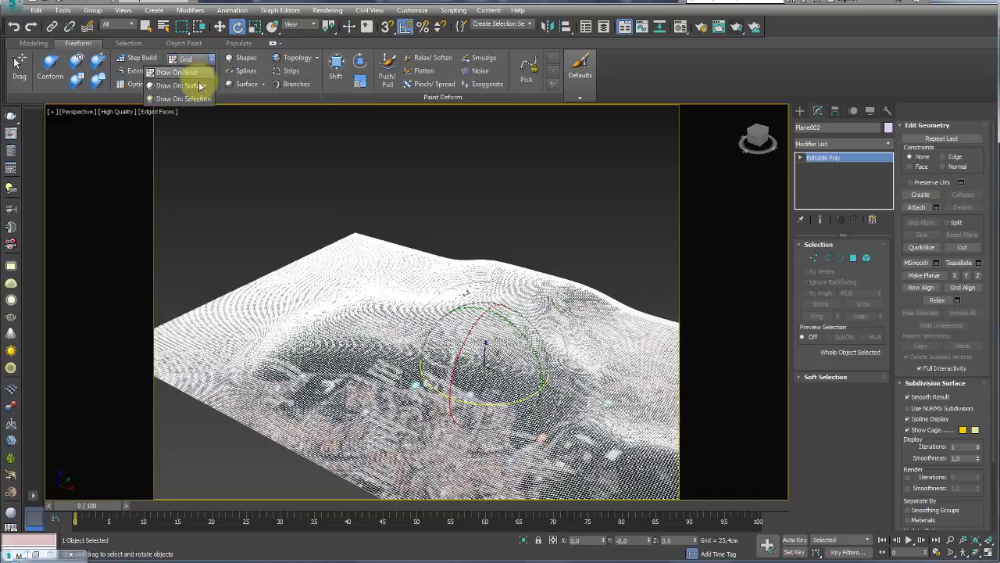
{"action": "left_click", "coordinate": [192, 87]}
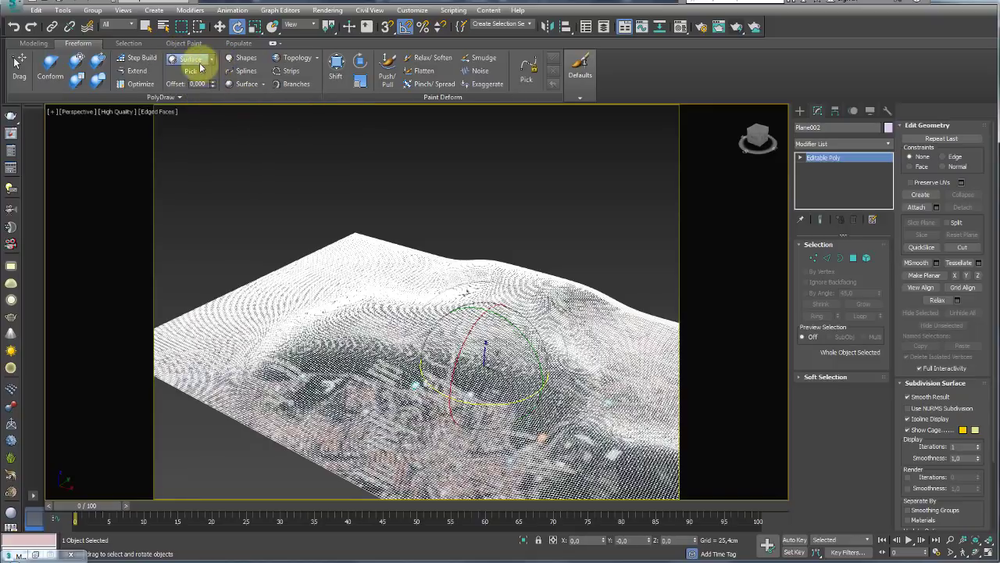
{"action": "left_click", "coordinate": [190, 74]}
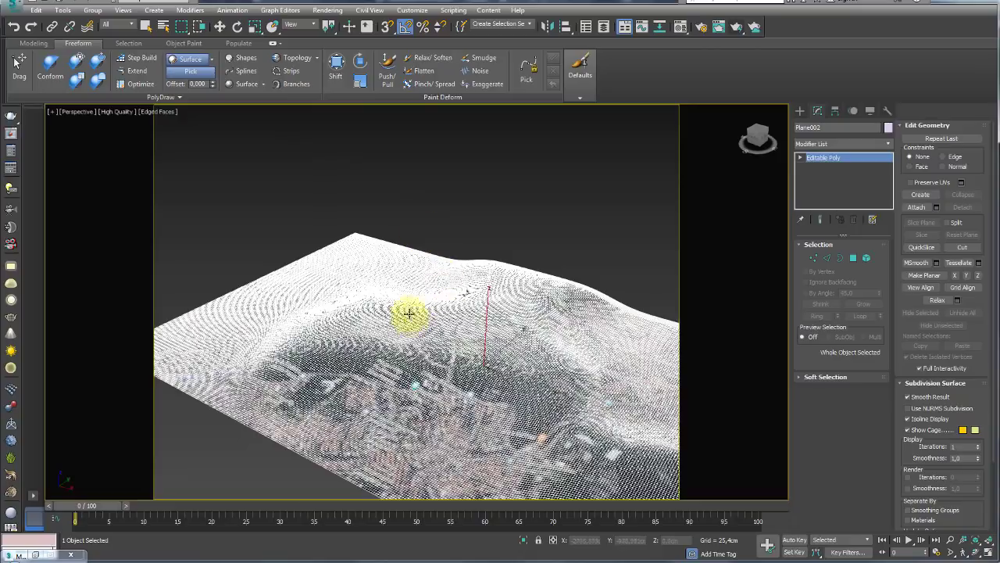
{"action": "left_click", "coordinate": [404, 354]}
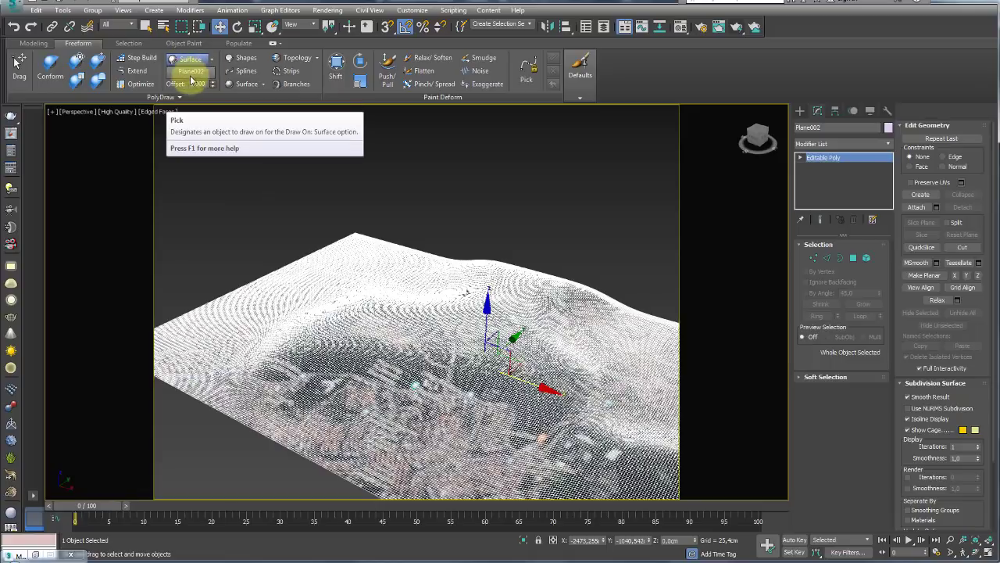
{"action": "middle_click_drag", "start_coordinate": [245, 183], "coordinate": [269, 195], "text": "alt"}
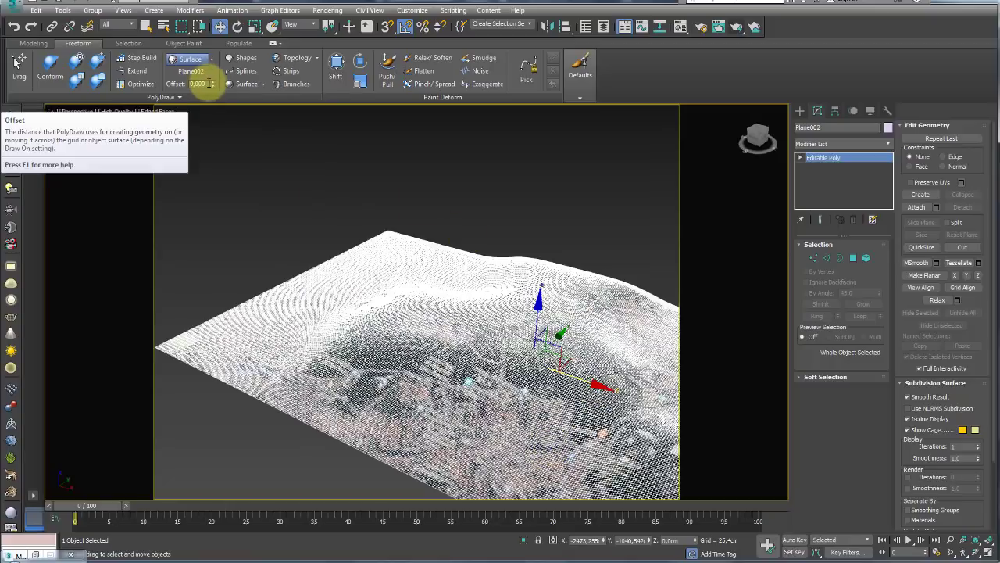
{"action": "mouse_move", "coordinate": [430, 336]}
{"action": "middle_mouse_down", "text": "alt"}
{"action": "mouse_move", "coordinate": [496, 397]}
{"action": "mouse_move", "coordinate": [464, 379]}
{"action": "mouse_move", "coordinate": [468, 352]}
{"action": "mouse_move", "coordinate": [433, 304]}
{"action": "mouse_move", "coordinate": [364, 302]}
{"action": "mouse_move", "coordinate": [399, 313]}
{"action": "mouse_move", "coordinate": [426, 263]}
{"action": "middle_mouse_up", "text": "alt"}
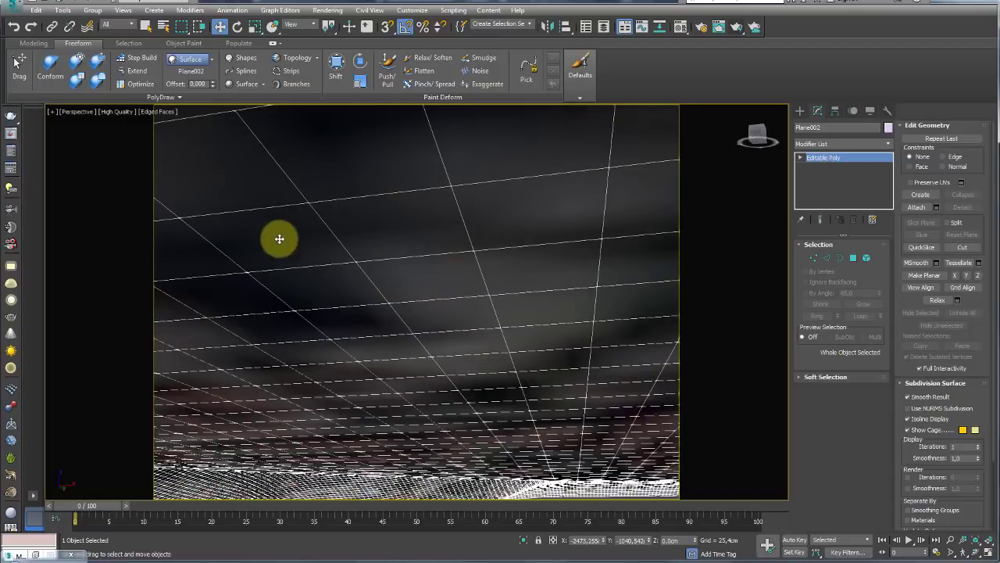
{"action": "mouse_move", "coordinate": [279, 236]}
{"action": "middle_mouse_down", "text": "alt"}
{"action": "mouse_move", "coordinate": [313, 245]}
{"action": "mouse_move", "coordinate": [273, 198]}
{"action": "middle_mouse_up", "text": "alt"}
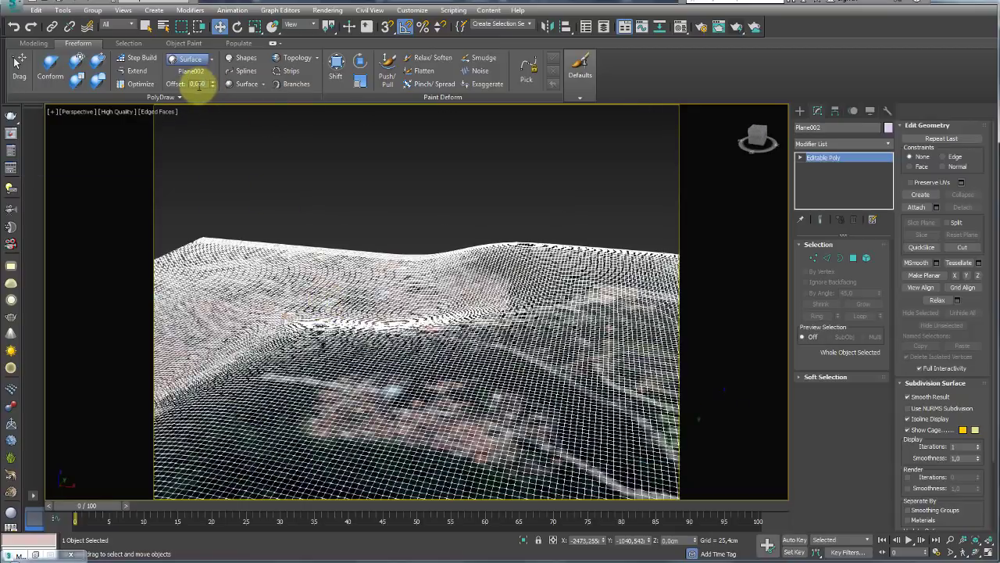
{"action": "mouse_move", "coordinate": [351, 248]}
{"action": "middle_mouse_down", "text": "alt"}
{"action": "mouse_move", "coordinate": [413, 224]}
{"action": "mouse_move", "coordinate": [425, 282]}
{"action": "mouse_move", "coordinate": [369, 279]}
{"action": "middle_mouse_up", "text": "alt"}
{"action": "mouse_move", "coordinate": [247, 164]}
{"action": "middle_mouse_down", "text": "alt"}
{"action": "mouse_move", "coordinate": [301, 194]}
{"action": "mouse_move", "coordinate": [313, 175]}
{"action": "middle_mouse_up", "text": "alt"}
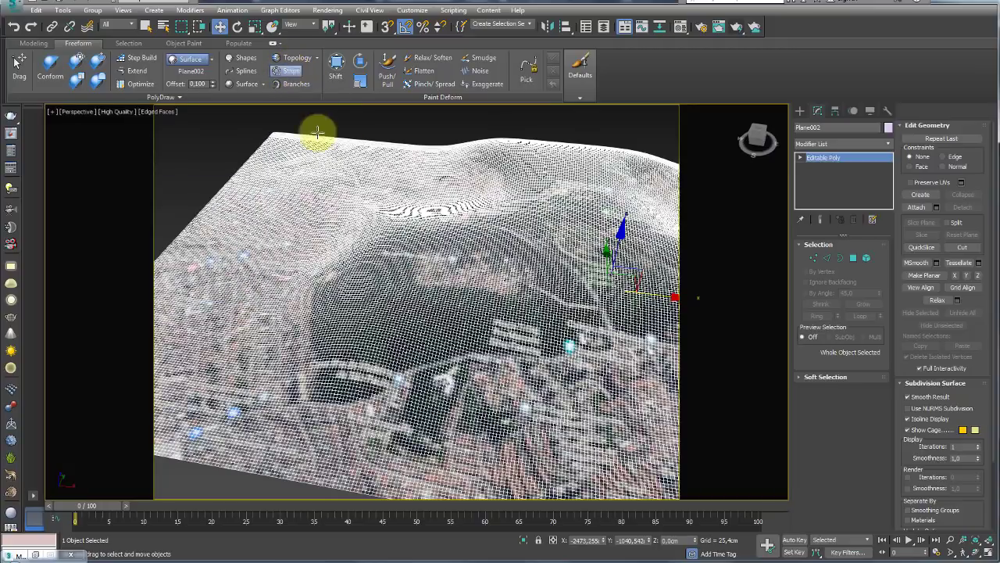
Step: Turn off wireframe and edge display, then paint a first white strip across the map
{"action": "mouse_move", "coordinate": [316, 133]}
{"action": "middle_mouse_down", "text": "alt"}
{"action": "mouse_move", "coordinate": [354, 251]}
{"action": "mouse_move", "coordinate": [330, 296]}
{"action": "middle_mouse_up", "text": "alt"}
{"action": "key", "text": "F3"}
{"action": "key", "text": "F3"}
{"action": "key", "text": "F4"}
{"action": "mouse_move", "coordinate": [318, 311]}
{"action": "left_mouse_down"}
{"action": "mouse_move", "coordinate": [424, 330]}
{"action": "mouse_move", "coordinate": [390, 380]}
{"action": "mouse_move", "coordinate": [293, 399]}
{"action": "left_mouse_up"}
{"action": "mouse_move", "coordinate": [293, 398]}
{"action": "middle_mouse_down", "text": "alt"}
{"action": "mouse_move", "coordinate": [346, 341]}
{"action": "mouse_move", "coordinate": [443, 331]}
{"action": "mouse_move", "coordinate": [357, 336]}
{"action": "mouse_move", "coordinate": [413, 268]}
{"action": "mouse_move", "coordinate": [377, 250]}
{"action": "mouse_move", "coordinate": [565, 348]}
{"action": "mouse_move", "coordinate": [501, 306]}
{"action": "mouse_move", "coordinate": [568, 257]}
{"action": "middle_mouse_up", "text": "alt"}
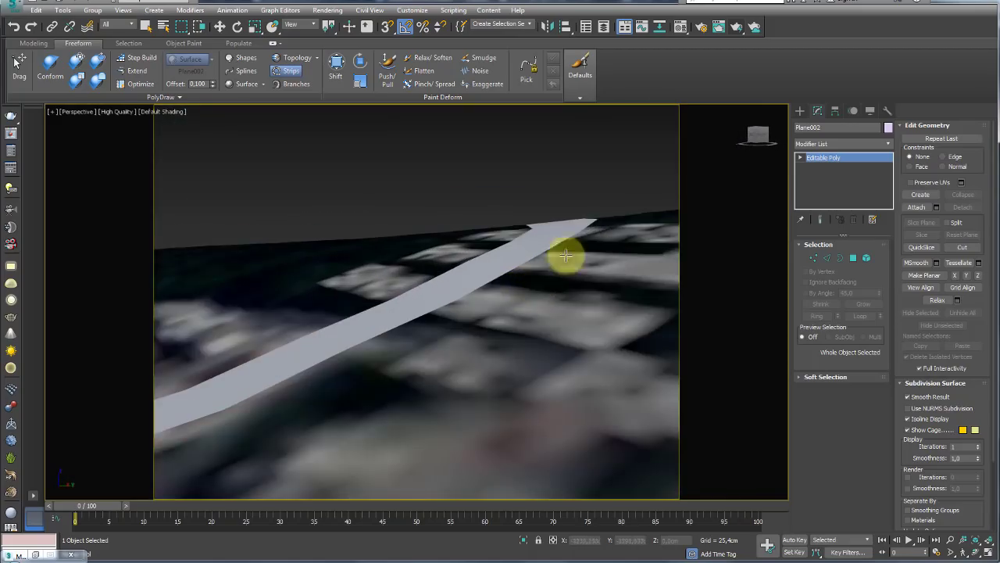
{"action": "scroll", "coordinate": [536, 240], "scroll_direction": "up", "scroll_amount": 2}
{"action": "scroll", "coordinate": [548, 231], "scroll_direction": "up", "scroll_amount": 3}
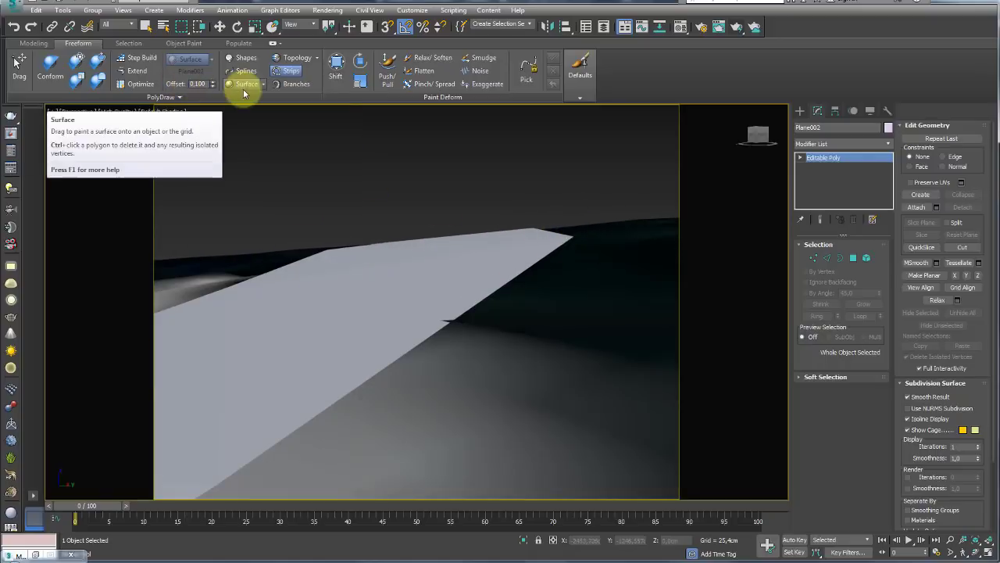
{"action": "scroll", "coordinate": [554, 294], "scroll_direction": "down", "scroll_amount": 3}
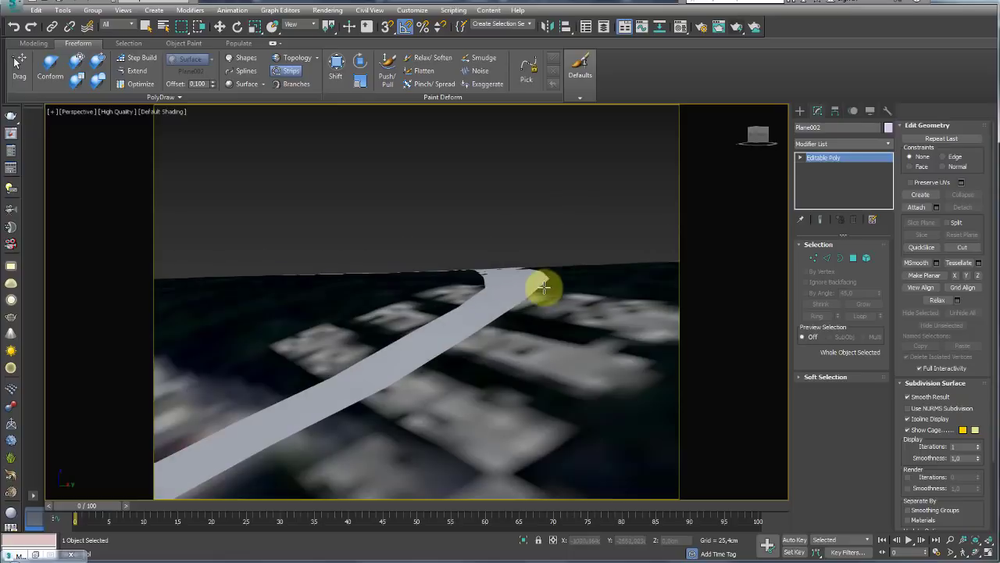
{"action": "mouse_move", "coordinate": [543, 286]}
{"action": "middle_mouse_down", "text": "alt"}
{"action": "mouse_move", "coordinate": [487, 292]}
{"action": "mouse_move", "coordinate": [504, 336]}
{"action": "mouse_move", "coordinate": [494, 373]}
{"action": "middle_mouse_up", "text": "alt"}
{"action": "scroll", "coordinate": [446, 325], "scroll_direction": "up", "scroll_amount": 4}
{"action": "mouse_move", "coordinate": [446, 325]}
{"action": "middle_mouse_down", "text": "alt"}
{"action": "mouse_move", "coordinate": [397, 323]}
{"action": "mouse_move", "coordinate": [501, 279]}
{"action": "middle_mouse_up", "text": "alt"}
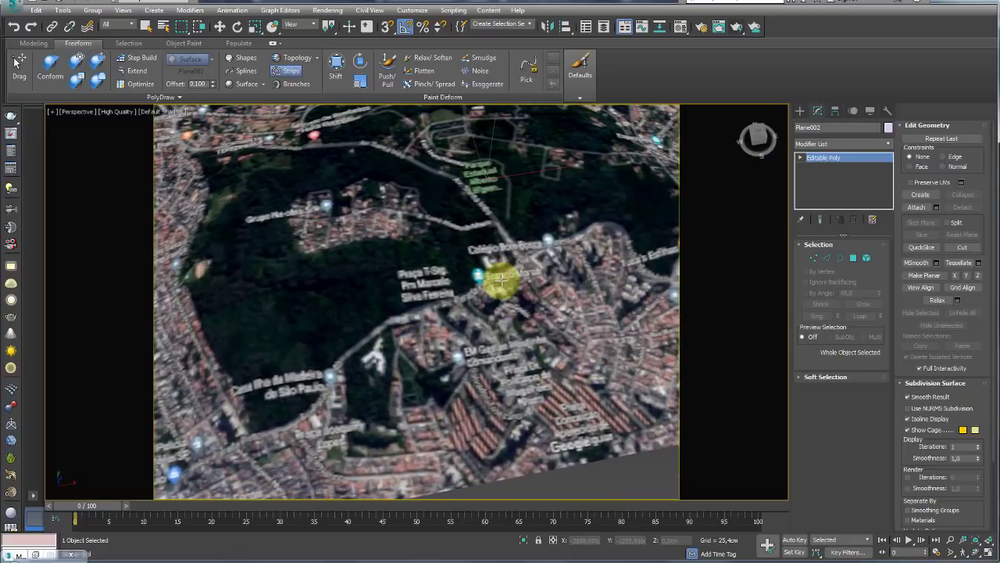
Step: Paint a white strip along the winding street and undo the last unwanted segment
{"action": "left_click_drag", "start_coordinate": [524, 262], "coordinate": [371, 331]}
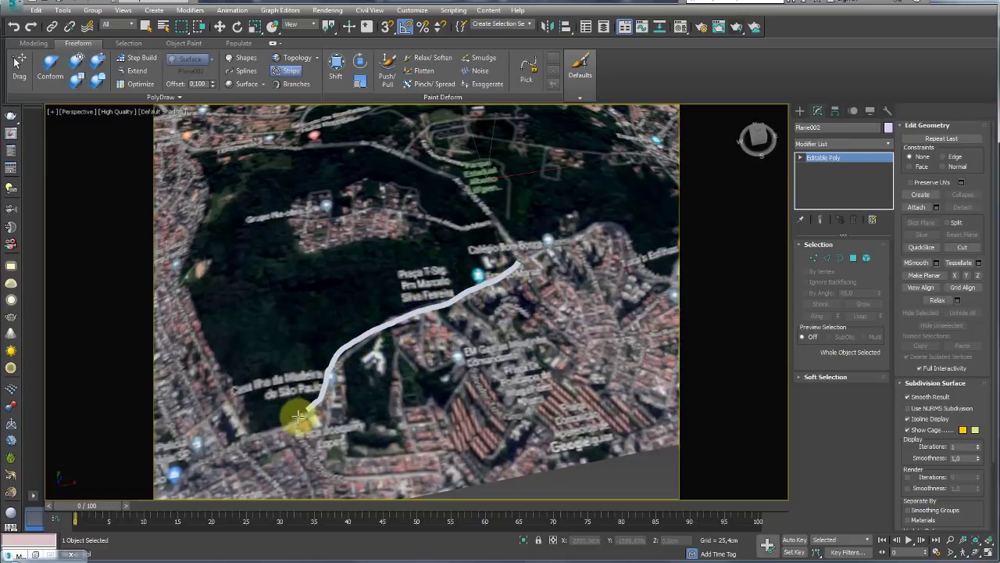
{"action": "scroll", "coordinate": [504, 297], "scroll_direction": "up", "scroll_amount": 3}
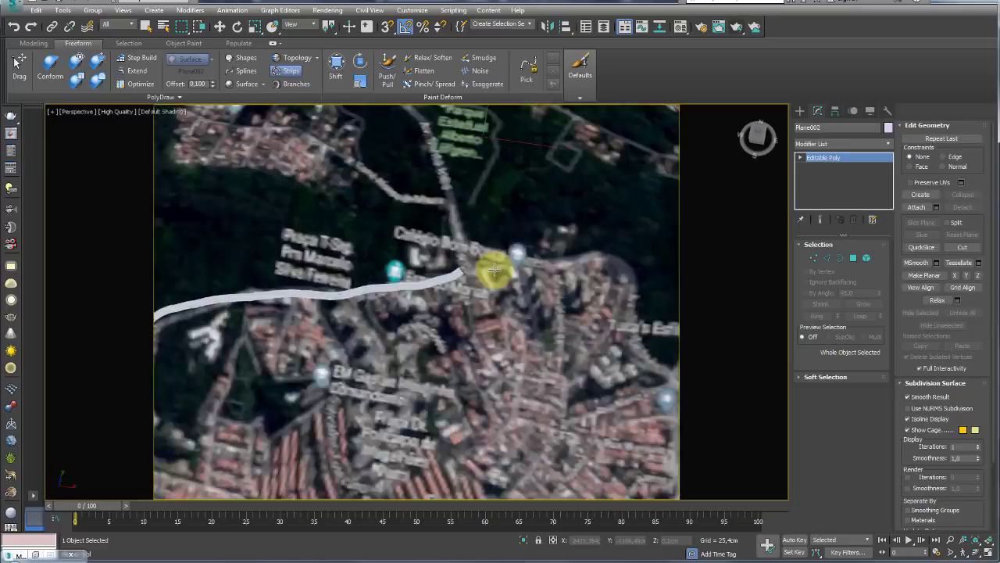
{"action": "scroll", "coordinate": [494, 270], "scroll_direction": "up", "scroll_amount": 2}
{"action": "scroll", "coordinate": [460, 268], "scroll_direction": "down", "scroll_amount": 4}
{"action": "scroll", "coordinate": [398, 273], "scroll_direction": "up", "scroll_amount": 5}
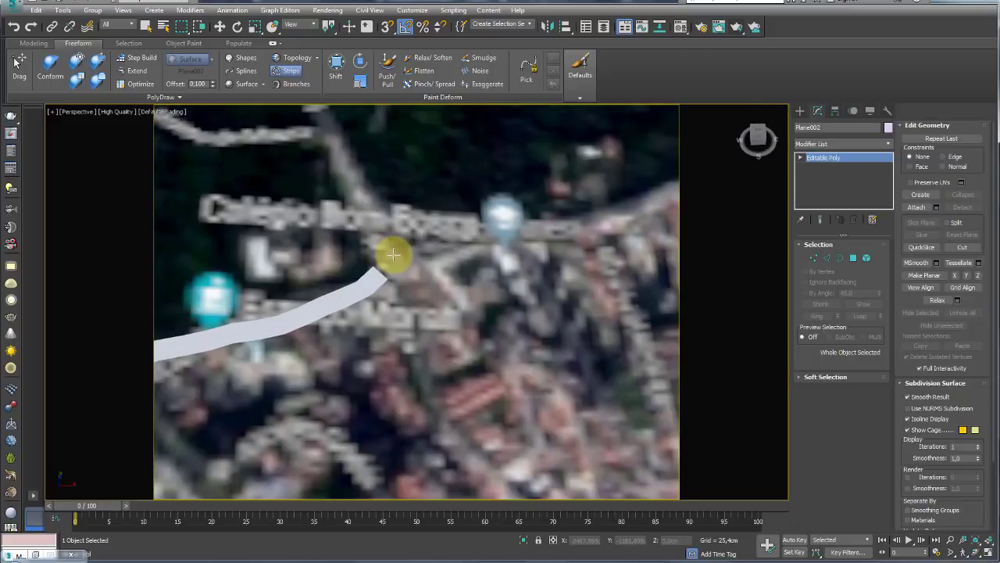
{"action": "mouse_move", "coordinate": [393, 254]}
{"action": "middle_mouse_down"}
{"action": "mouse_move", "coordinate": [335, 293]}
{"action": "mouse_move", "coordinate": [297, 287]}
{"action": "middle_mouse_up"}
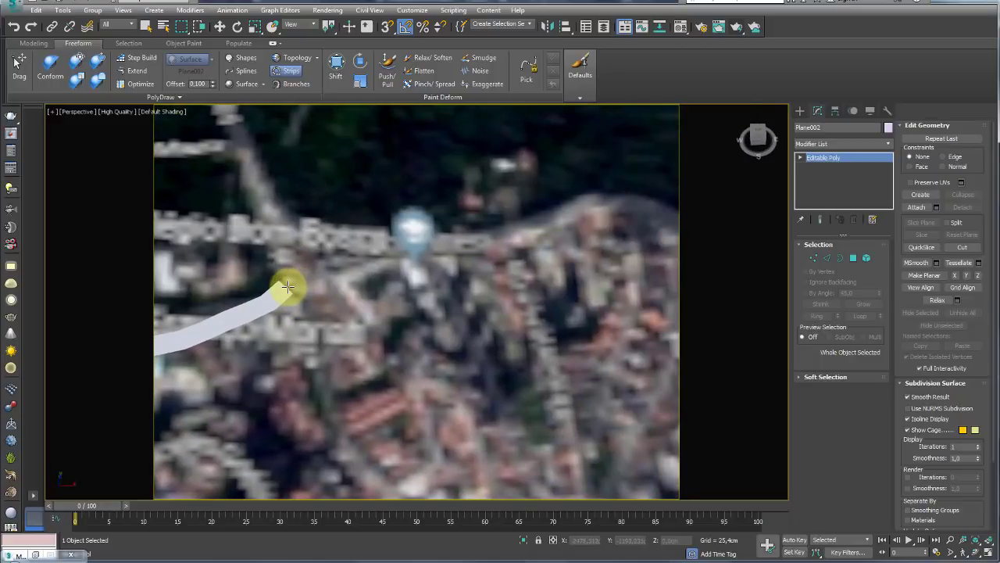
{"action": "mouse_move", "coordinate": [286, 288]}
{"action": "left_mouse_down"}
{"action": "mouse_move", "coordinate": [309, 274]}
{"action": "mouse_move", "coordinate": [527, 241]}
{"action": "mouse_move", "coordinate": [588, 221]}
{"action": "left_mouse_up"}
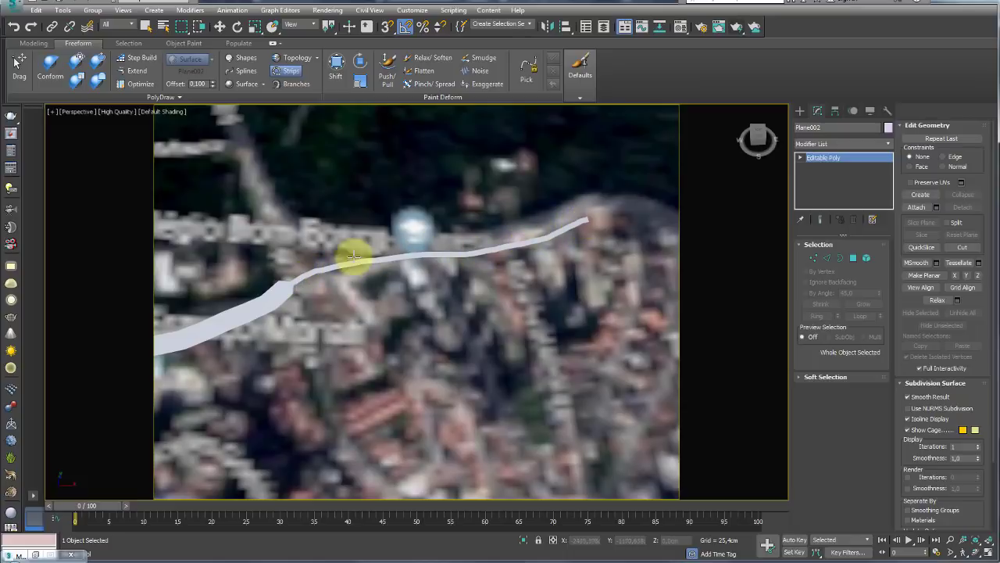
{"action": "middle_click_drag", "start_coordinate": [318, 272], "coordinate": [375, 263]}
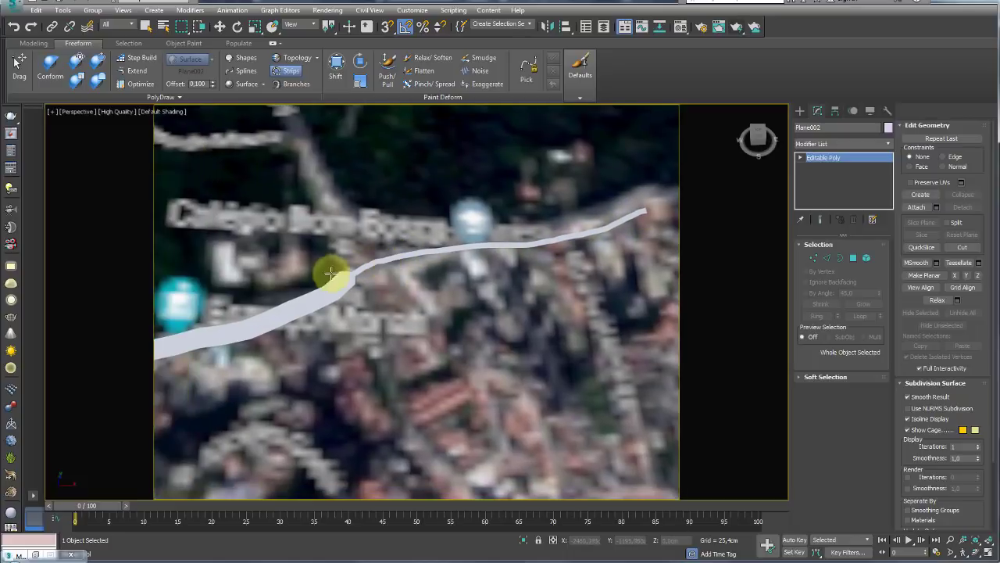
{"action": "key", "text": "ctrl+z"}
{"action": "scroll", "coordinate": [371, 269], "scroll_direction": "down", "scroll_amount": 2}
{"action": "scroll", "coordinate": [381, 262], "scroll_direction": "down", "scroll_amount": 1}
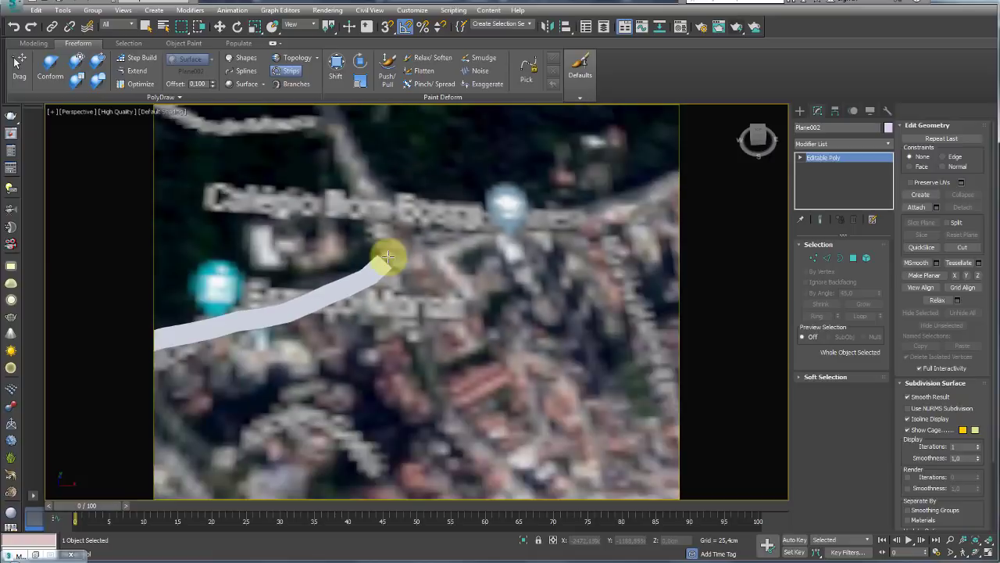
{"action": "scroll", "coordinate": [388, 255], "scroll_direction": "down", "scroll_amount": 1}
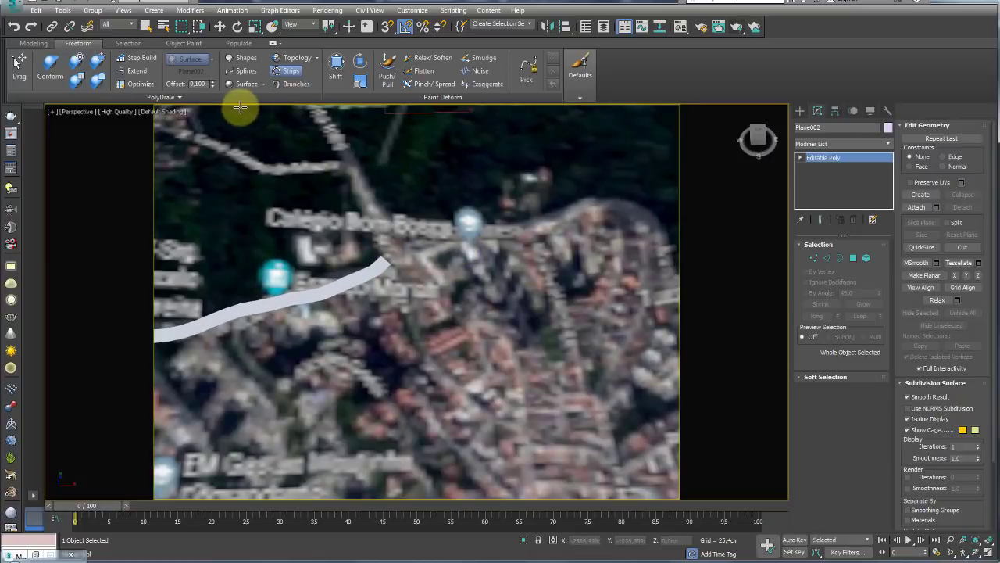
Step: Try a wider strip stroke continuing the road, undo it, and paint another test piece
{"action": "left_click", "coordinate": [158, 97]}
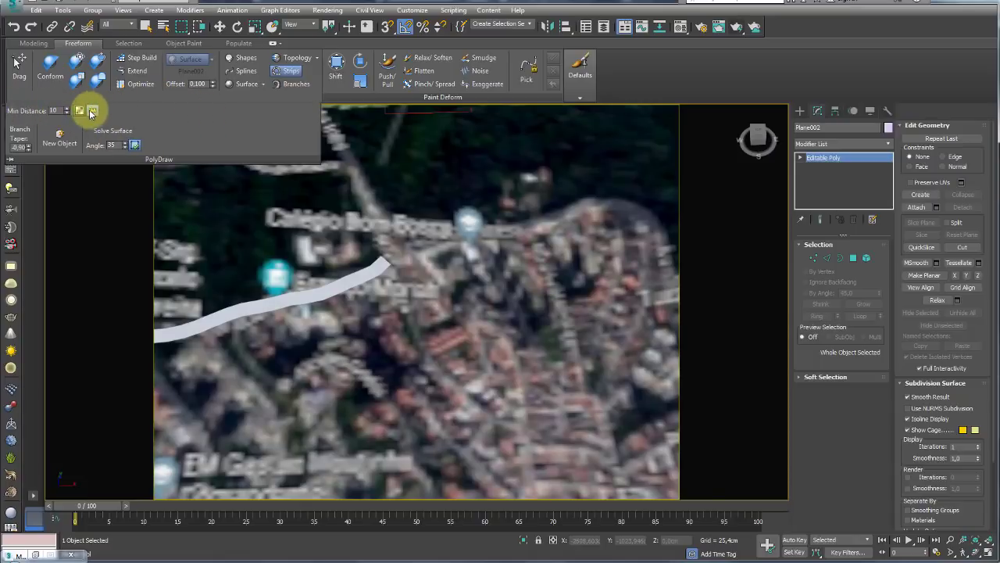
{"action": "mouse_move", "coordinate": [398, 259]}
{"action": "left_mouse_down"}
{"action": "mouse_move", "coordinate": [531, 241]}
{"action": "mouse_move", "coordinate": [554, 286]}
{"action": "mouse_move", "coordinate": [429, 378]}
{"action": "left_mouse_up"}
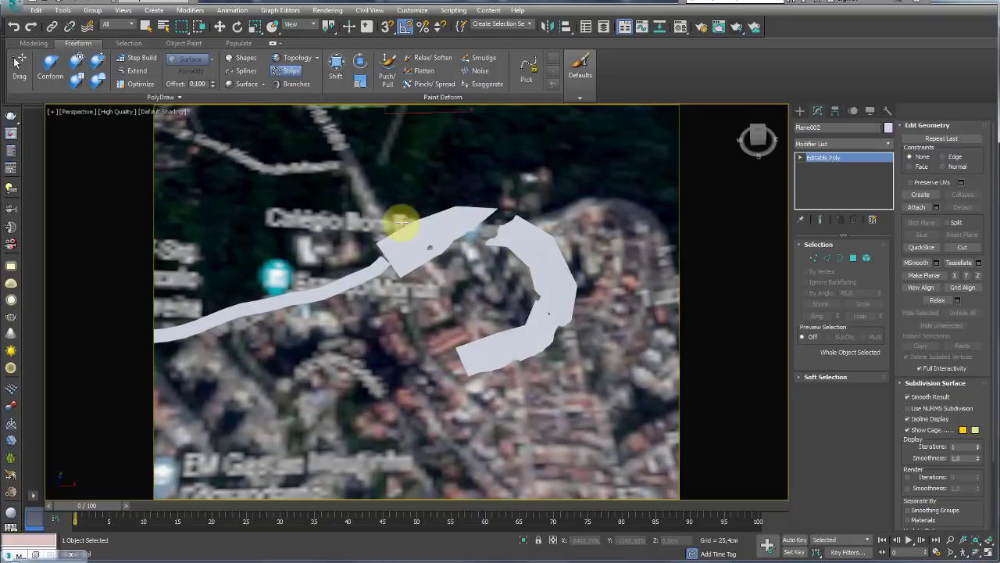
{"action": "key", "text": "ctrl+z"}
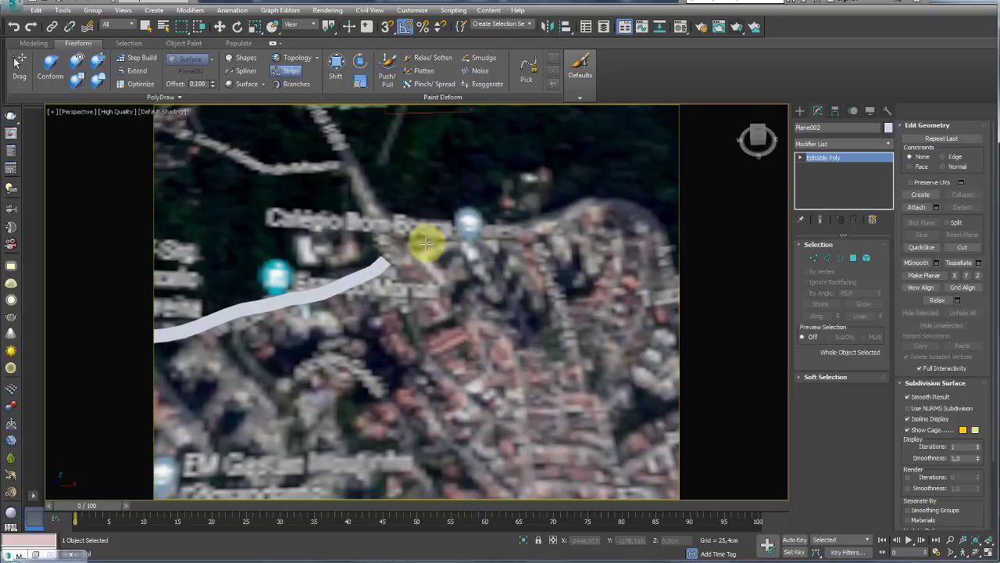
{"action": "left_click", "coordinate": [152, 96]}
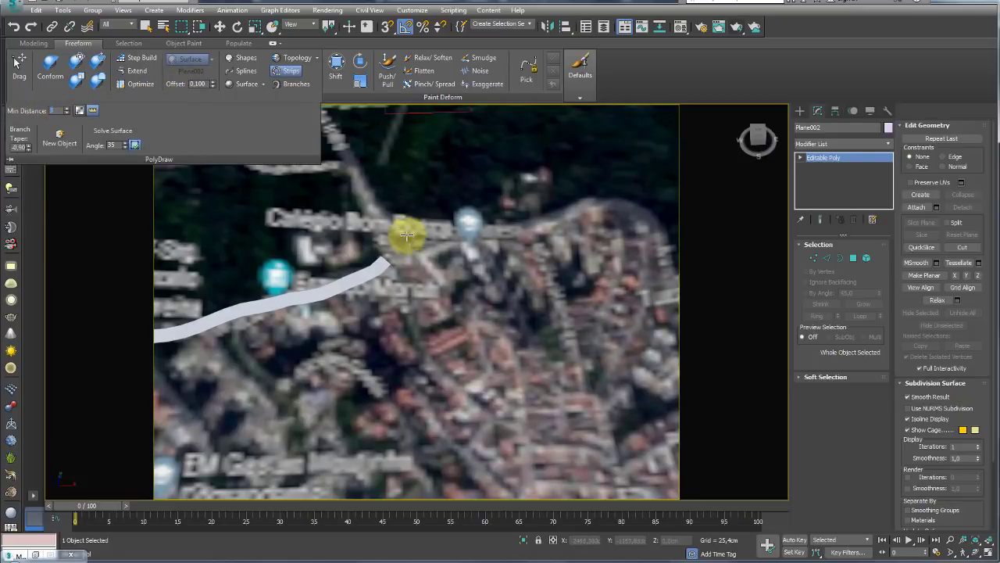
{"action": "mouse_move", "coordinate": [411, 247]}
{"action": "left_mouse_down"}
{"action": "mouse_move", "coordinate": [494, 266]}
{"action": "mouse_move", "coordinate": [437, 358]}
{"action": "left_mouse_up"}
Step: Undo the test piece and retry strip strokes down the street, undoing the misplaced ones
{"action": "key", "text": "ctrl+z"}
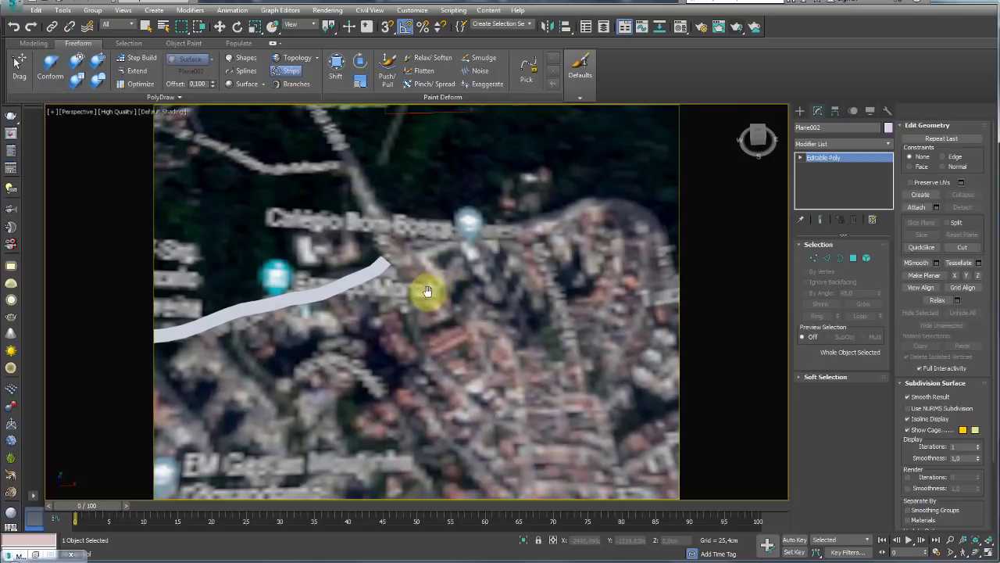
{"action": "scroll", "coordinate": [438, 286], "scroll_direction": "down", "scroll_amount": 3}
{"action": "left_click_drag", "start_coordinate": [403, 286], "coordinate": [492, 368]}
{"action": "key", "text": "ctrl+z"}
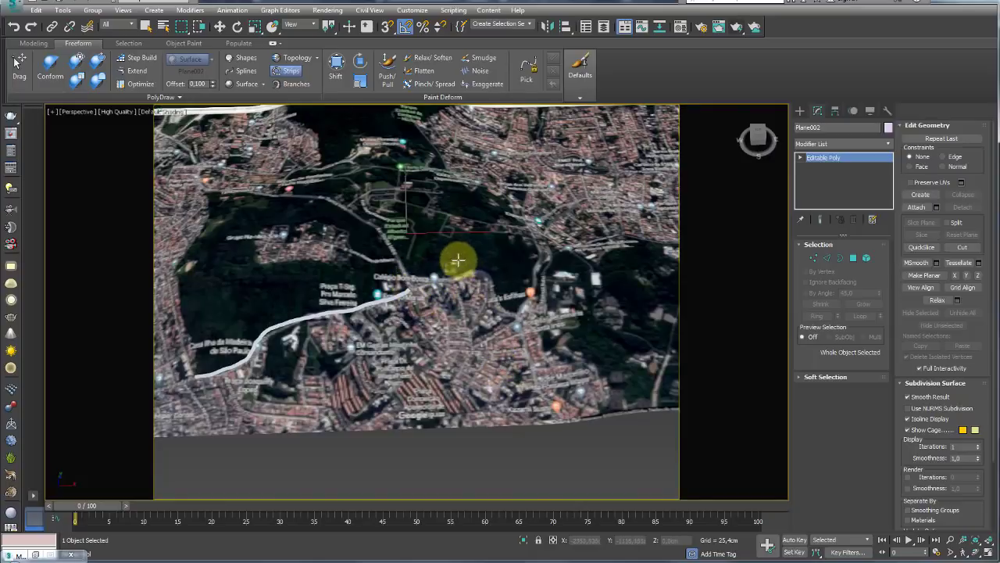
{"action": "scroll", "coordinate": [459, 256], "scroll_direction": "up", "scroll_amount": 5}
{"action": "left_click_drag", "start_coordinate": [368, 287], "coordinate": [521, 380]}
{"action": "key", "text": "ctrl+z"}
{"action": "middle_click_drag", "start_coordinate": [336, 348], "coordinate": [380, 328]}
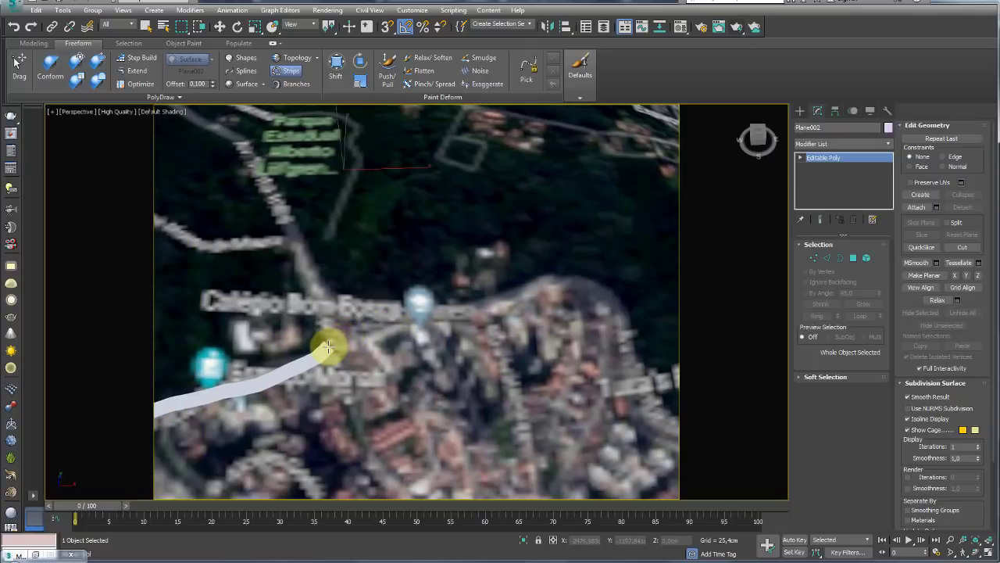
Step: Extend the strip right along the road and down the street, then turn on Edged Faces
{"action": "mouse_move", "coordinate": [390, 314]}
{"action": "left_mouse_down"}
{"action": "mouse_move", "coordinate": [529, 290]}
{"action": "mouse_move", "coordinate": [617, 292]}
{"action": "mouse_move", "coordinate": [637, 370]}
{"action": "mouse_move", "coordinate": [670, 417]}
{"action": "left_mouse_up"}
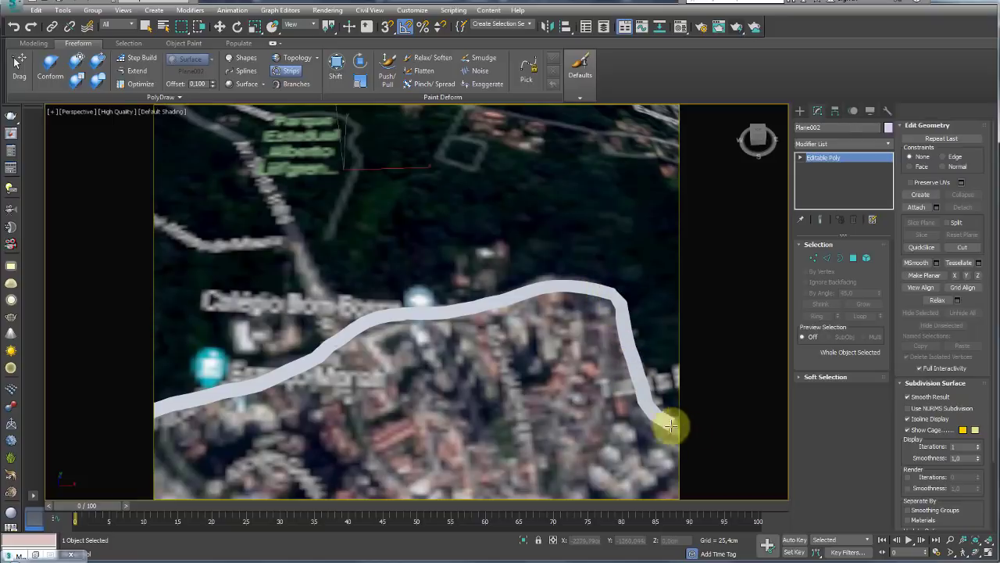
{"action": "middle_click_drag", "start_coordinate": [670, 418], "coordinate": [370, 329]}
{"action": "scroll", "coordinate": [446, 368], "scroll_direction": "down", "scroll_amount": 3}
{"action": "scroll", "coordinate": [426, 311], "scroll_direction": "up", "scroll_amount": 3}
{"action": "scroll", "coordinate": [427, 311], "scroll_direction": "up", "scroll_amount": 2}
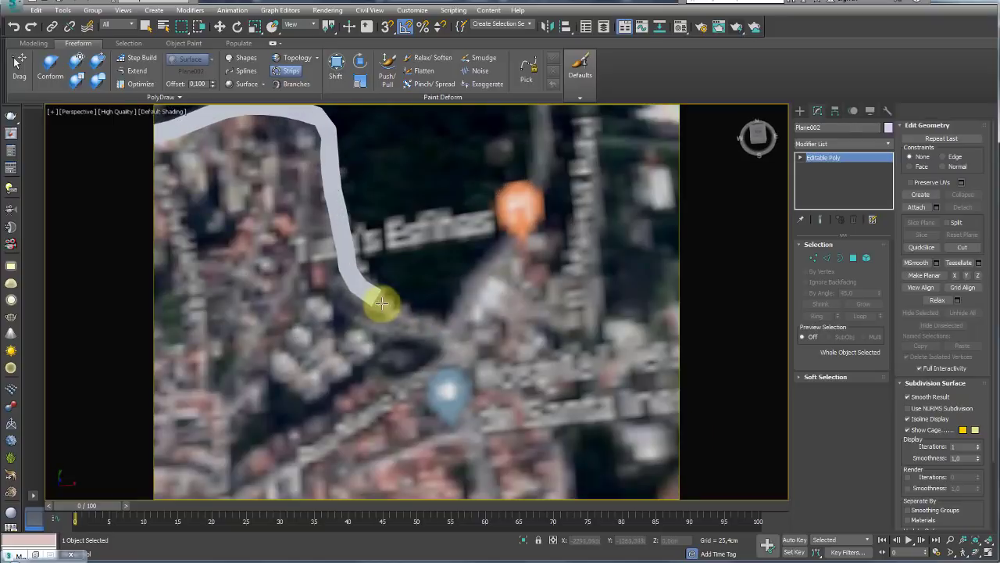
{"action": "mouse_move", "coordinate": [376, 298]}
{"action": "left_mouse_down"}
{"action": "mouse_move", "coordinate": [446, 335]}
{"action": "mouse_move", "coordinate": [501, 389]}
{"action": "left_mouse_up"}
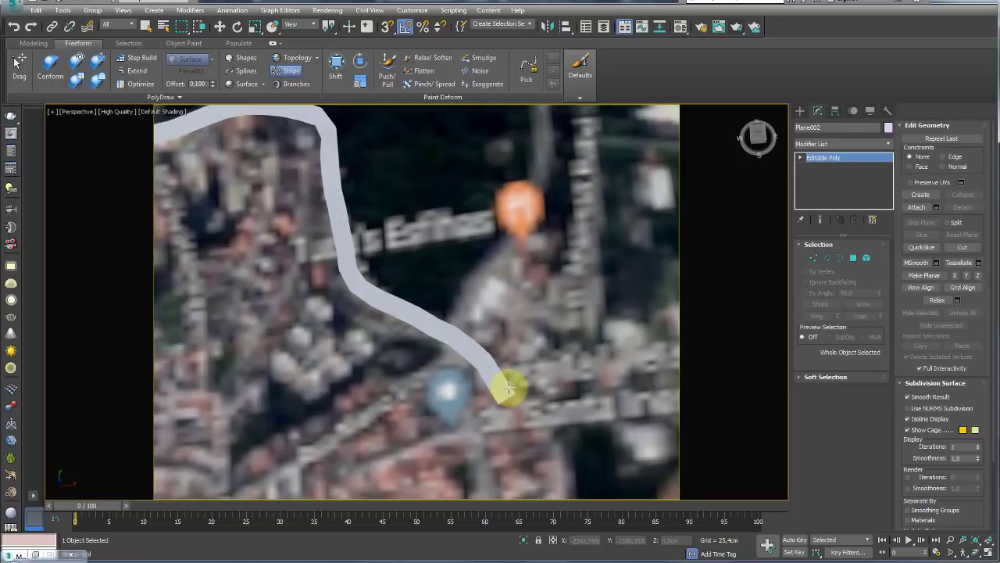
{"action": "key", "text": "F4"}
{"action": "scroll", "coordinate": [469, 367], "scroll_direction": "down", "scroll_amount": 2}
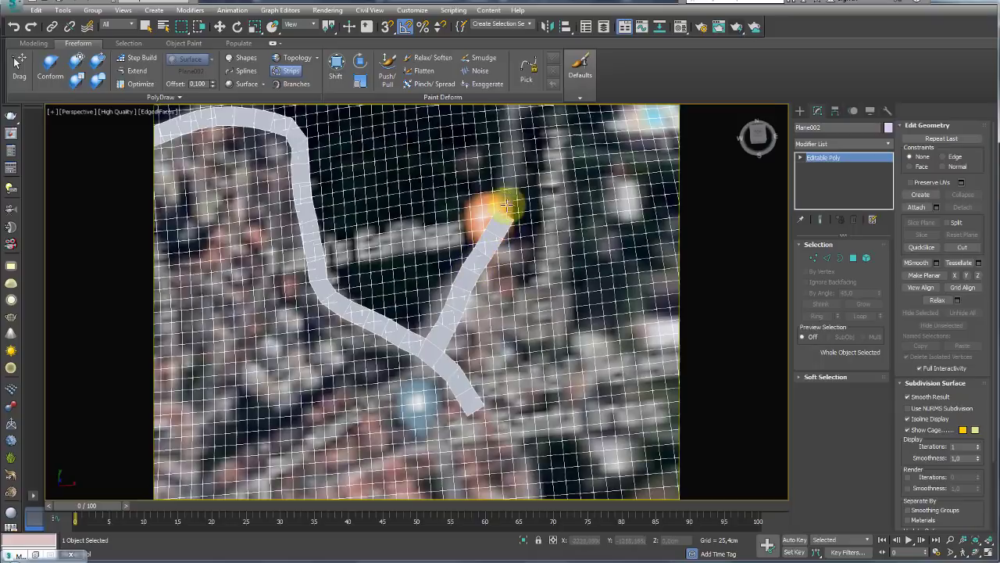
Step: Paint a new strip branch up from the junction and extend it along the street
{"action": "left_click_drag", "start_coordinate": [454, 311], "coordinate": [516, 147]}
{"action": "scroll", "coordinate": [515, 146], "scroll_direction": "down", "scroll_amount": 3}
{"action": "middle_click_drag", "start_coordinate": [516, 147], "coordinate": [502, 335], "text": "alt"}
{"action": "scroll", "coordinate": [503, 334], "scroll_direction": "up", "scroll_amount": 4}
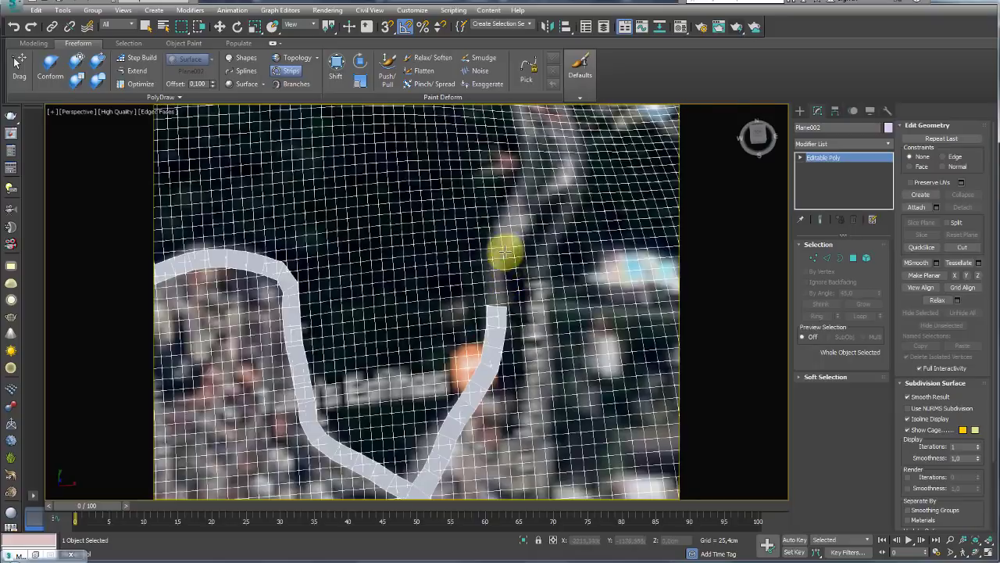
{"action": "middle_click_drag", "start_coordinate": [505, 250], "coordinate": [494, 393]}
{"action": "left_click_drag", "start_coordinate": [491, 401], "coordinate": [522, 294]}
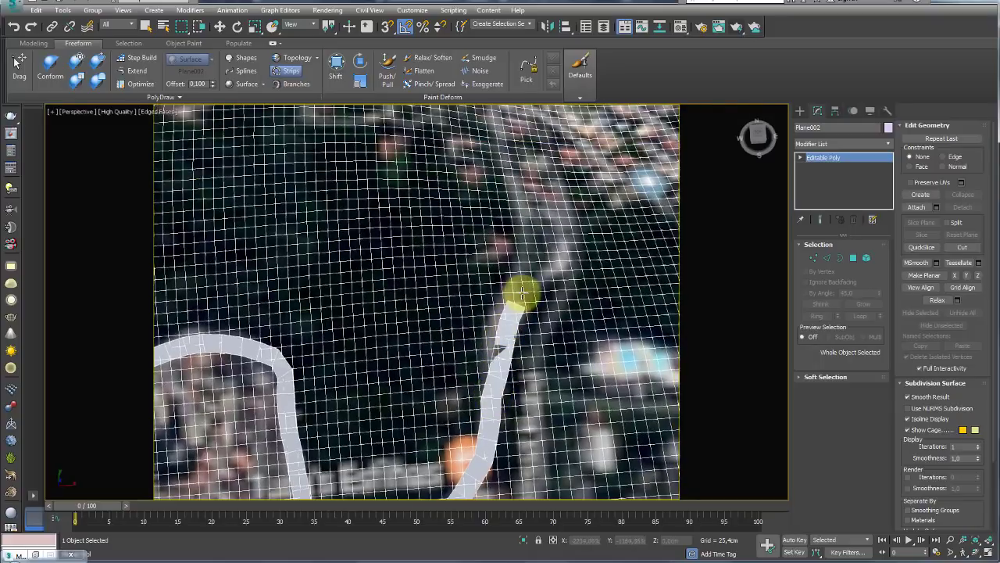
{"action": "left_click_drag", "start_coordinate": [540, 254], "coordinate": [539, 161]}
{"action": "scroll", "coordinate": [539, 161], "scroll_direction": "down", "scroll_amount": 3}
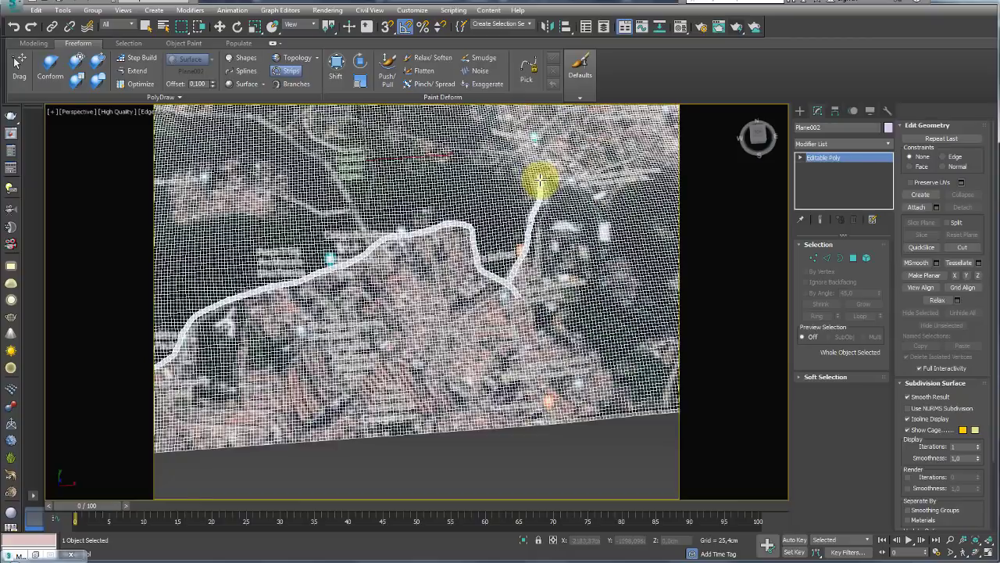
{"action": "mouse_move", "coordinate": [538, 179]}
{"action": "middle_mouse_down", "text": "alt"}
{"action": "mouse_move", "coordinate": [539, 260]}
{"action": "mouse_move", "coordinate": [554, 250]}
{"action": "middle_mouse_up", "text": "alt"}
{"action": "scroll", "coordinate": [544, 292], "scroll_direction": "up", "scroll_amount": 3}
{"action": "middle_click_drag", "start_coordinate": [545, 292], "coordinate": [542, 356]}
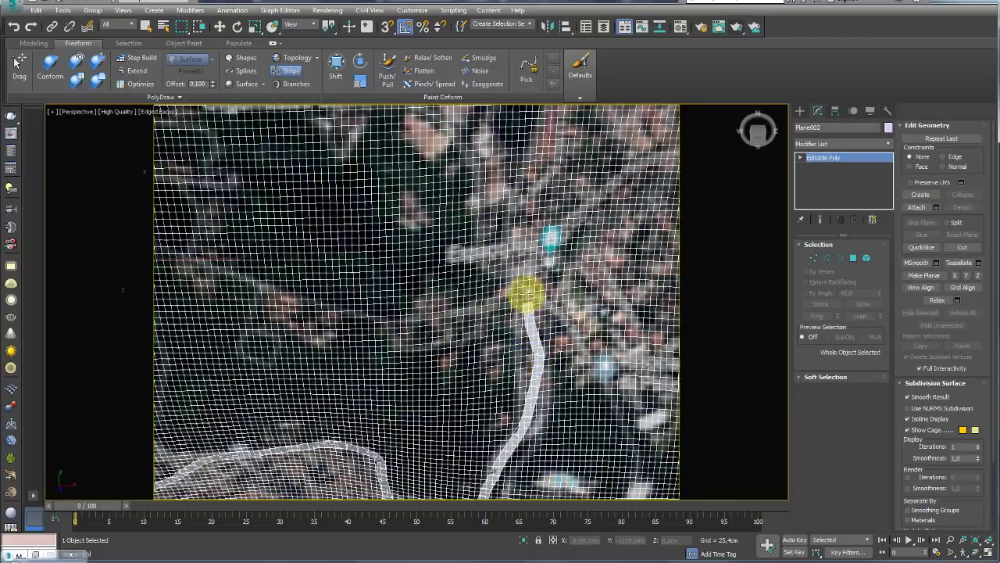
Step: Extend the branch up-left along the road, repainting the last piece after an undo
{"action": "left_click_drag", "start_coordinate": [516, 258], "coordinate": [465, 154]}
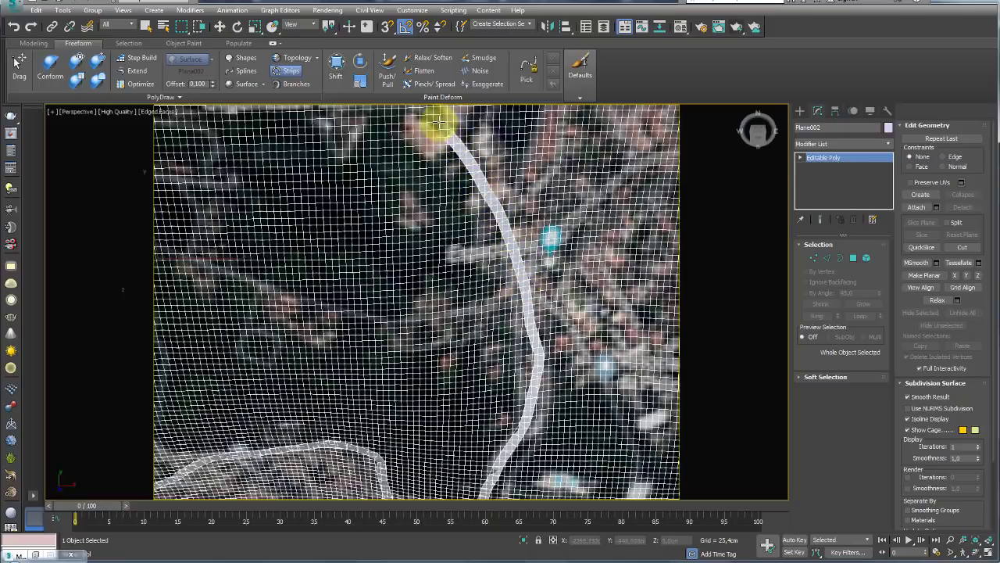
{"action": "scroll", "coordinate": [424, 196], "scroll_direction": "up", "scroll_amount": 2}
{"action": "middle_click_drag", "start_coordinate": [424, 196], "coordinate": [545, 296]}
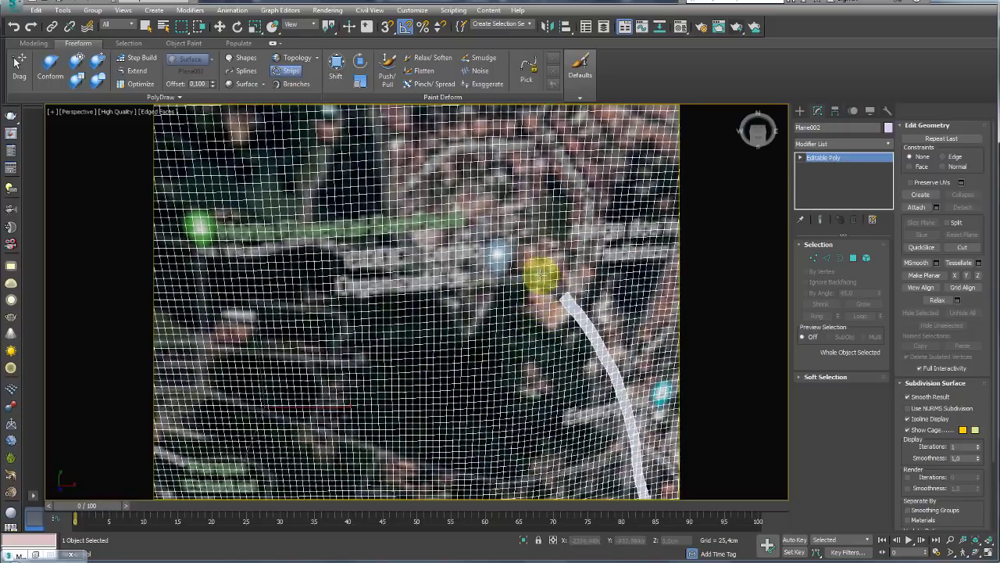
{"action": "key", "text": "ctrl+z"}
{"action": "key", "text": "shift+z"}
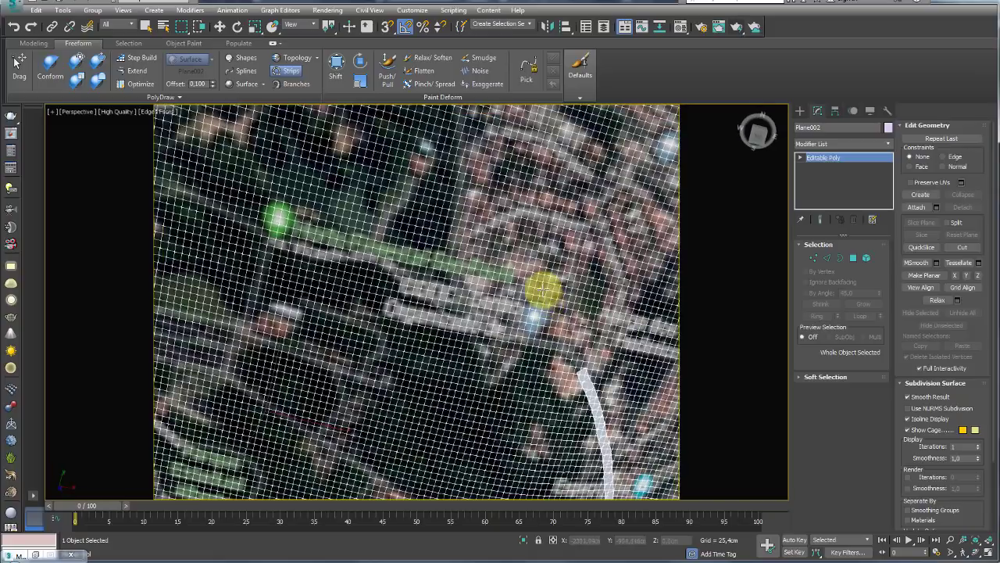
{"action": "mouse_move", "coordinate": [578, 368]}
{"action": "left_mouse_down"}
{"action": "mouse_move", "coordinate": [545, 316]}
{"action": "mouse_move", "coordinate": [468, 268]}
{"action": "left_mouse_up"}
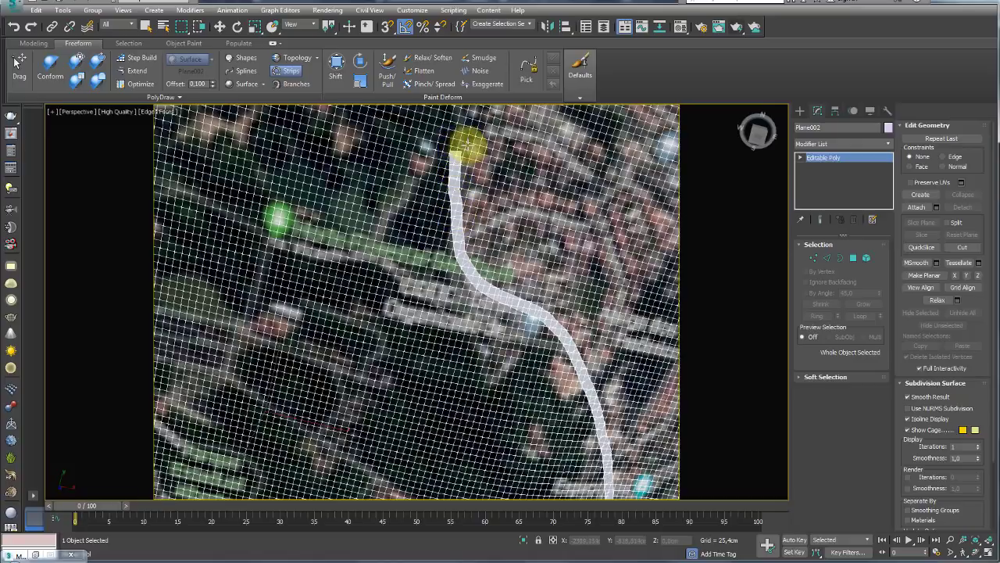
{"action": "scroll", "coordinate": [467, 145], "scroll_direction": "down", "scroll_amount": 5}
{"action": "middle_click_drag", "start_coordinate": [500, 261], "coordinate": [540, 357], "text": "alt"}
{"action": "scroll", "coordinate": [540, 357], "scroll_direction": "up", "scroll_amount": 5}
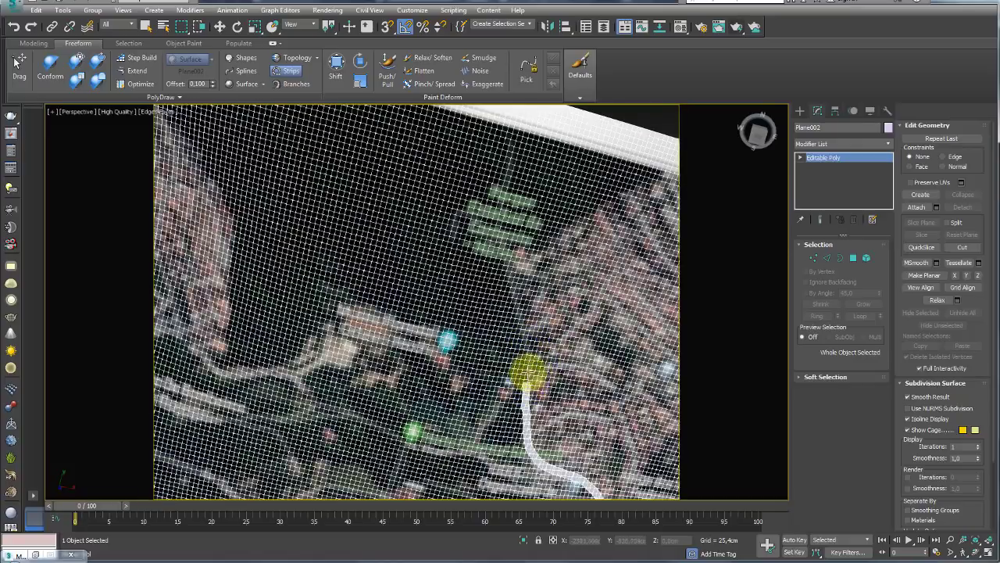
{"action": "scroll", "coordinate": [530, 385], "scroll_direction": "up", "scroll_amount": 5}
Step: Continue the strip further upward along the road
{"action": "mouse_move", "coordinate": [520, 380]}
{"action": "left_mouse_down"}
{"action": "mouse_move", "coordinate": [500, 258]}
{"action": "mouse_move", "coordinate": [464, 145]}
{"action": "left_mouse_up"}
{"action": "middle_click_drag", "start_coordinate": [464, 145], "coordinate": [495, 336], "text": "alt"}
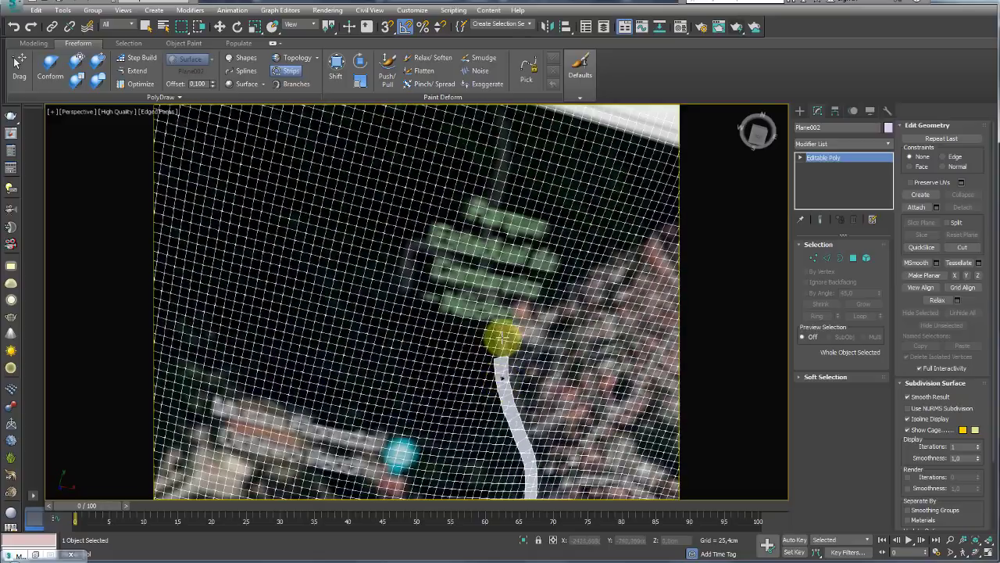
{"action": "scroll", "coordinate": [495, 336], "scroll_direction": "down", "scroll_amount": 3}
{"action": "scroll", "coordinate": [501, 335], "scroll_direction": "up", "scroll_amount": 5}
{"action": "mouse_move", "coordinate": [504, 353]}
{"action": "left_mouse_down"}
{"action": "mouse_move", "coordinate": [492, 195]}
{"action": "mouse_move", "coordinate": [487, 224]}
{"action": "left_mouse_up"}
{"action": "scroll", "coordinate": [499, 346], "scroll_direction": "down", "scroll_amount": 5}
{"action": "scroll", "coordinate": [499, 346], "scroll_direction": "up", "scroll_amount": 5}
{"action": "mouse_move", "coordinate": [498, 345]}
{"action": "middle_mouse_down", "text": "alt"}
{"action": "mouse_move", "coordinate": [346, 279]}
{"action": "mouse_move", "coordinate": [501, 294]}
{"action": "middle_mouse_up", "text": "alt"}
{"action": "scroll", "coordinate": [531, 359], "scroll_direction": "up", "scroll_amount": 2}
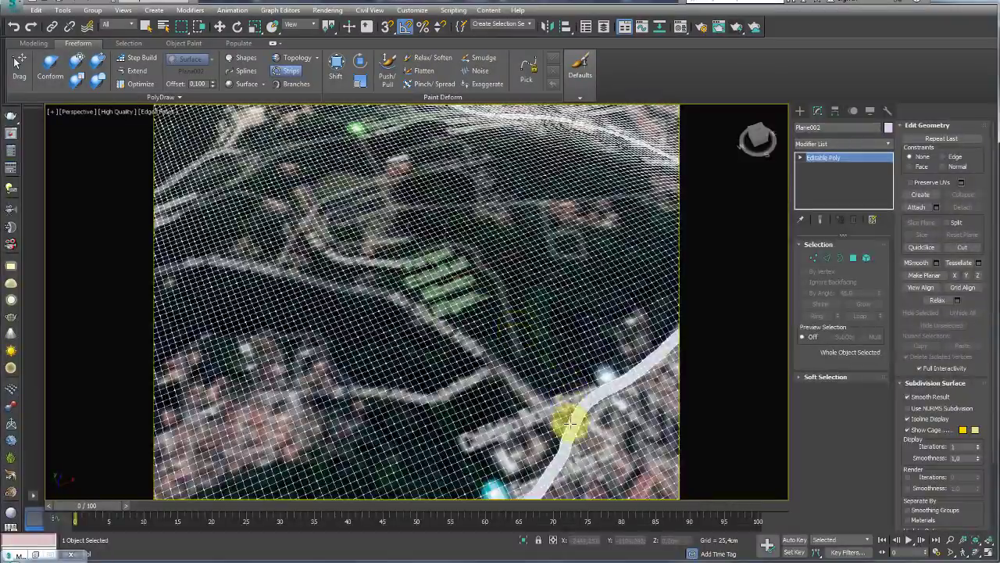
{"action": "scroll", "coordinate": [561, 430], "scroll_direction": "up", "scroll_amount": 3}
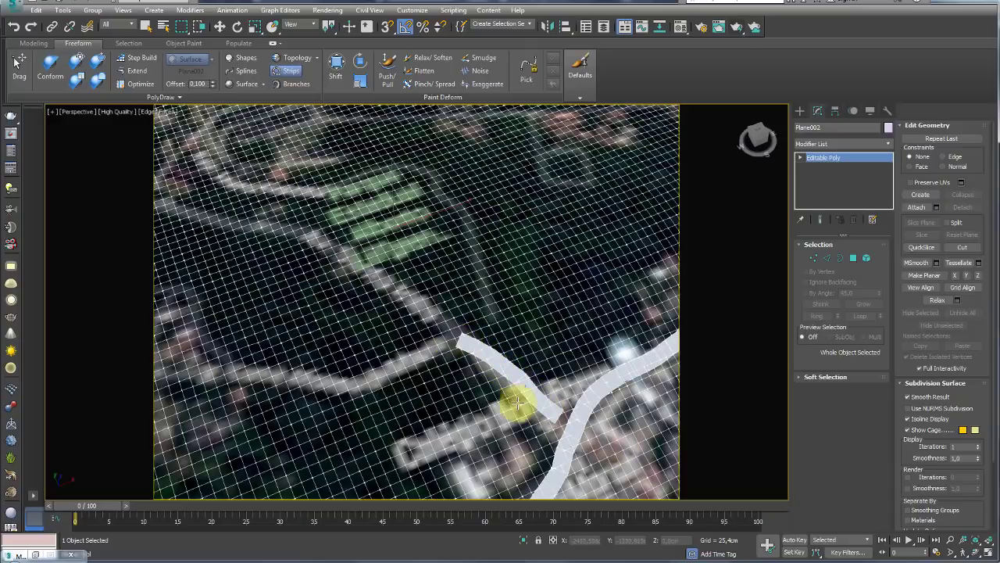
{"action": "middle_click_drag", "start_coordinate": [424, 345], "coordinate": [608, 330], "text": "alt"}
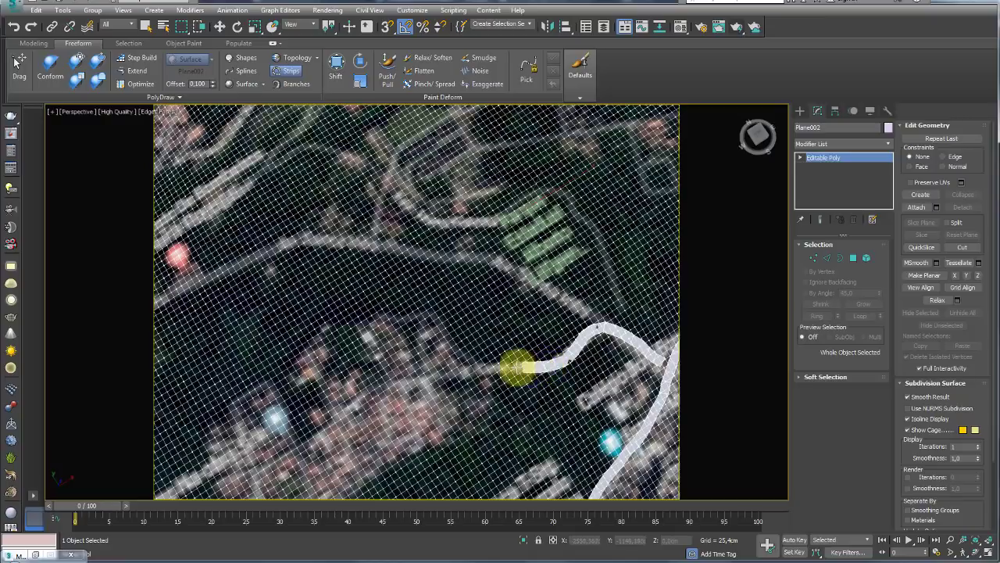
Step: Paint the strip down-left and then up-left along the road
{"action": "mouse_move", "coordinate": [481, 370]}
{"action": "left_mouse_down"}
{"action": "mouse_move", "coordinate": [398, 384]}
{"action": "mouse_move", "coordinate": [317, 432]}
{"action": "left_mouse_up"}
{"action": "scroll", "coordinate": [580, 329], "scroll_direction": "up", "scroll_amount": 3}
{"action": "scroll", "coordinate": [562, 403], "scroll_direction": "up", "scroll_amount": 3}
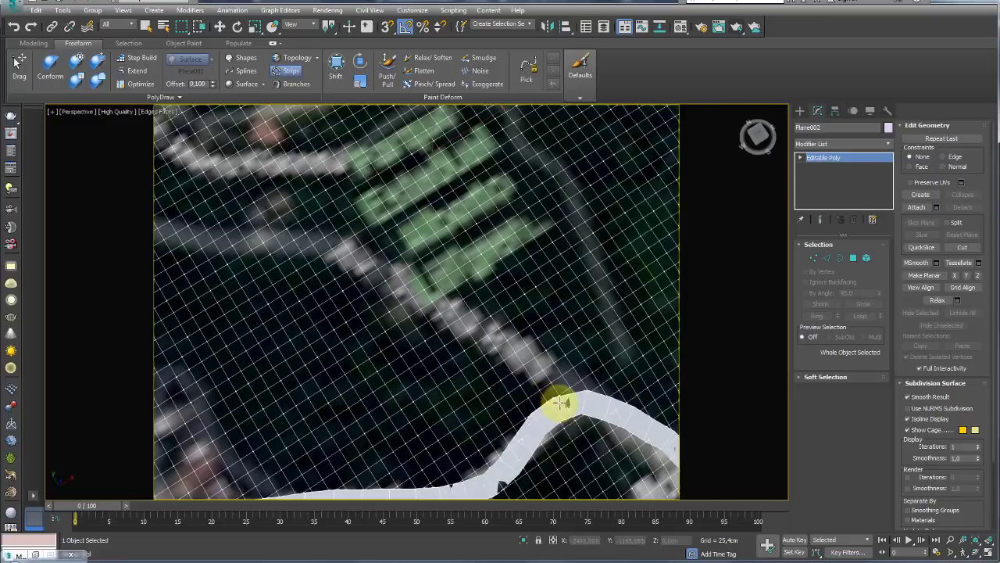
{"action": "left_click_drag", "start_coordinate": [533, 360], "coordinate": [291, 246]}
{"action": "scroll", "coordinate": [709, 362], "scroll_direction": "down", "scroll_amount": 5}
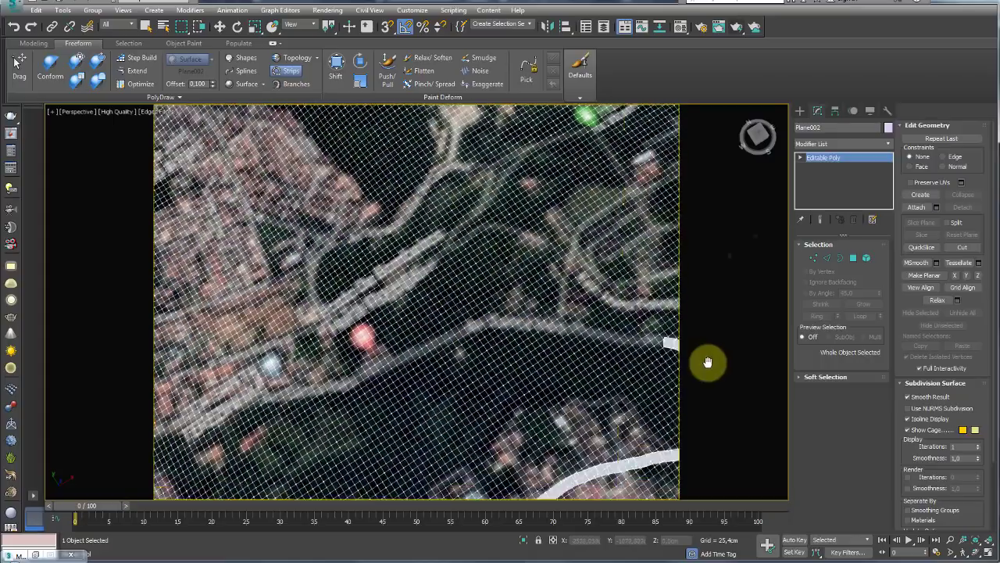
{"action": "scroll", "coordinate": [585, 368], "scroll_direction": "up", "scroll_amount": 2}
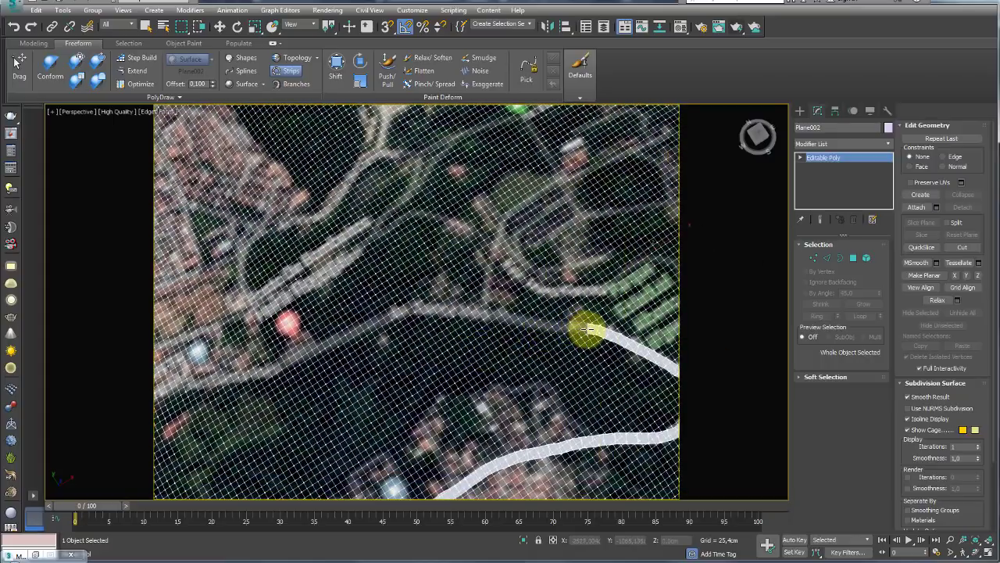
Step: Extend the strip leftward along the road in several strokes
{"action": "mouse_move", "coordinate": [588, 329]}
{"action": "left_mouse_down"}
{"action": "mouse_move", "coordinate": [409, 310]}
{"action": "mouse_move", "coordinate": [196, 376]}
{"action": "left_mouse_up"}
{"action": "middle_click_drag", "start_coordinate": [196, 375], "coordinate": [495, 344]}
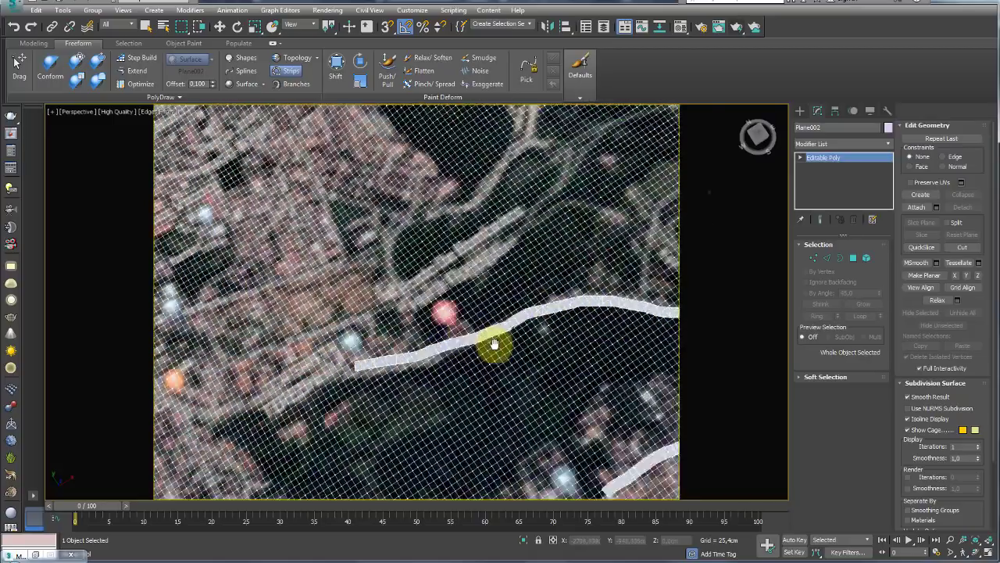
{"action": "scroll", "coordinate": [516, 340], "scroll_direction": "up", "scroll_amount": 2}
{"action": "scroll", "coordinate": [539, 312], "scroll_direction": "up", "scroll_amount": 3}
{"action": "left_click_drag", "start_coordinate": [537, 297], "coordinate": [212, 400]}
{"action": "middle_click_drag", "start_coordinate": [214, 390], "coordinate": [558, 331]}
{"action": "scroll", "coordinate": [508, 338], "scroll_direction": "up", "scroll_amount": 2}
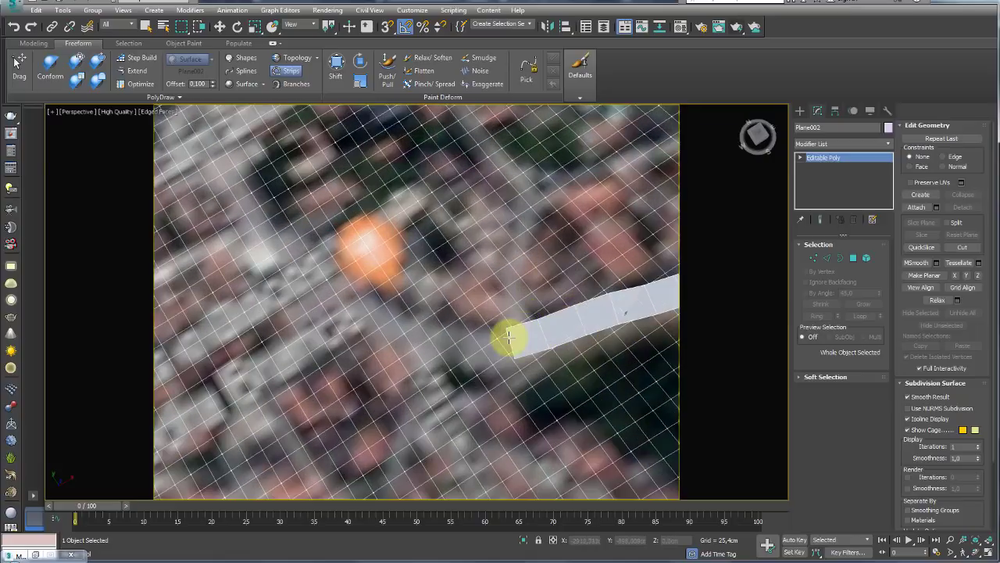
{"action": "mouse_move", "coordinate": [509, 337]}
{"action": "left_mouse_down"}
{"action": "mouse_move", "coordinate": [384, 331]}
{"action": "mouse_move", "coordinate": [290, 279]}
{"action": "left_mouse_up"}
{"action": "scroll", "coordinate": [305, 285], "scroll_direction": "down", "scroll_amount": 3}
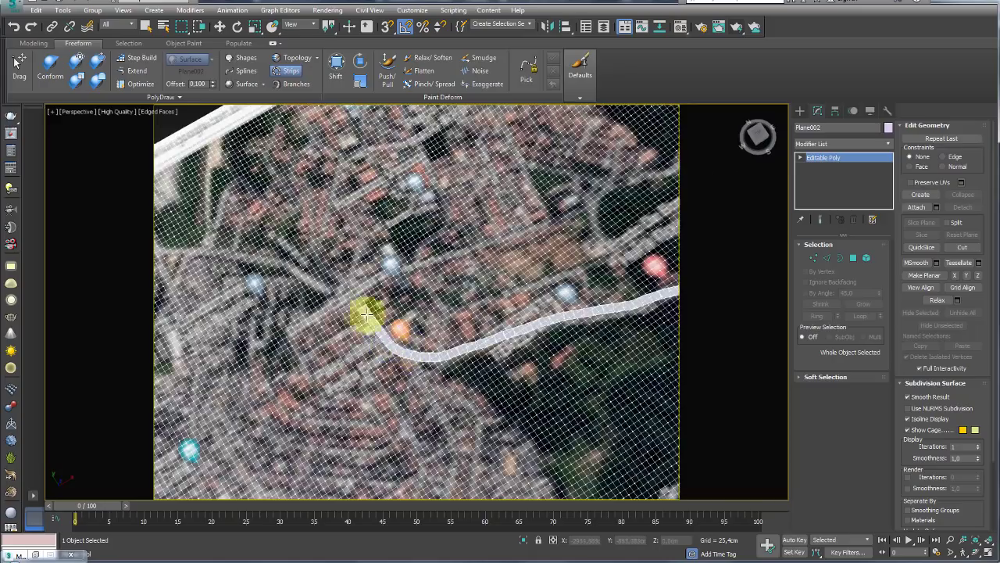
{"action": "scroll", "coordinate": [430, 313], "scroll_direction": "down", "scroll_amount": 1}
{"action": "scroll", "coordinate": [497, 315], "scroll_direction": "up", "scroll_amount": 4}
Step: Draw strips down along the road and across more streets
{"action": "left_click_drag", "start_coordinate": [268, 151], "coordinate": [495, 450]}
{"action": "scroll", "coordinate": [496, 451], "scroll_direction": "down", "scroll_amount": 3}
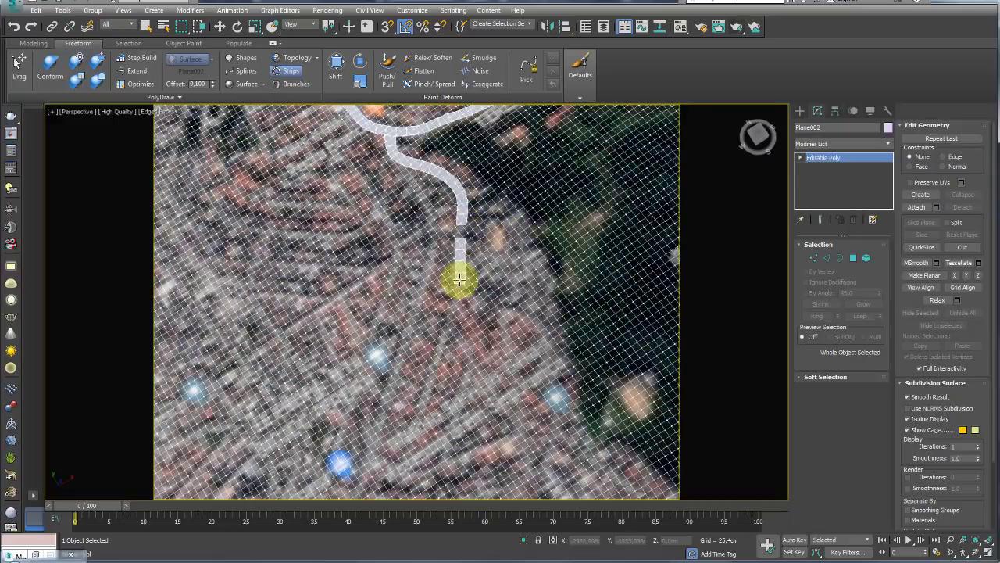
{"action": "scroll", "coordinate": [458, 279], "scroll_direction": "up", "scroll_amount": 2}
{"action": "scroll", "coordinate": [618, 393], "scroll_direction": "up", "scroll_amount": 3}
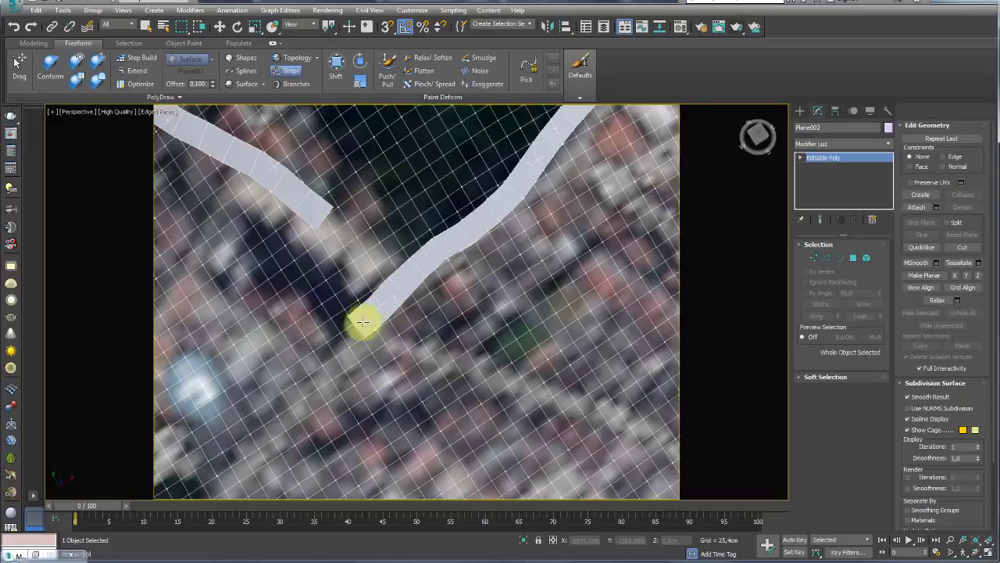
{"action": "scroll", "coordinate": [358, 323], "scroll_direction": "down", "scroll_amount": 5}
{"action": "scroll", "coordinate": [319, 217], "scroll_direction": "down", "scroll_amount": 3}
{"action": "scroll", "coordinate": [413, 311], "scroll_direction": "up", "scroll_amount": 5}
{"action": "scroll", "coordinate": [357, 279], "scroll_direction": "down", "scroll_amount": 2}
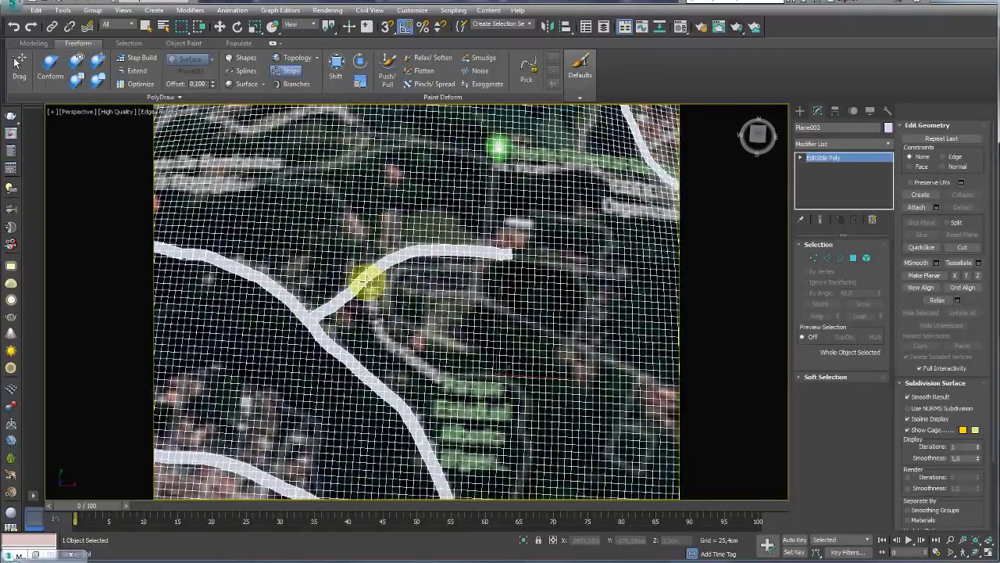
{"action": "scroll", "coordinate": [576, 308], "scroll_direction": "down", "scroll_amount": 3}
{"action": "scroll", "coordinate": [313, 346], "scroll_direction": "up", "scroll_amount": 5}
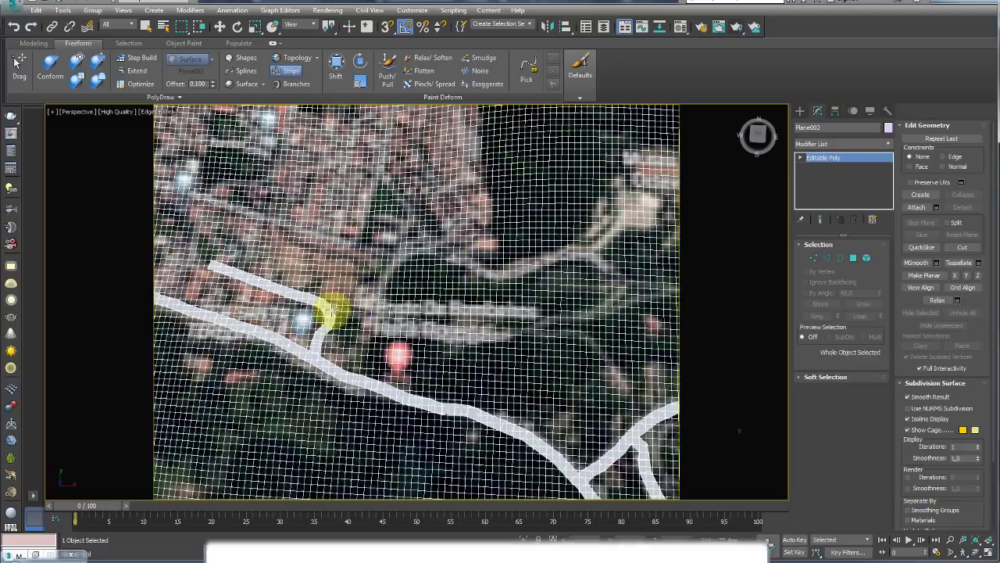
{"action": "mouse_move", "coordinate": [344, 317]}
{"action": "left_mouse_down"}
{"action": "mouse_move", "coordinate": [629, 280]}
{"action": "mouse_move", "coordinate": [484, 270]}
{"action": "left_mouse_up"}
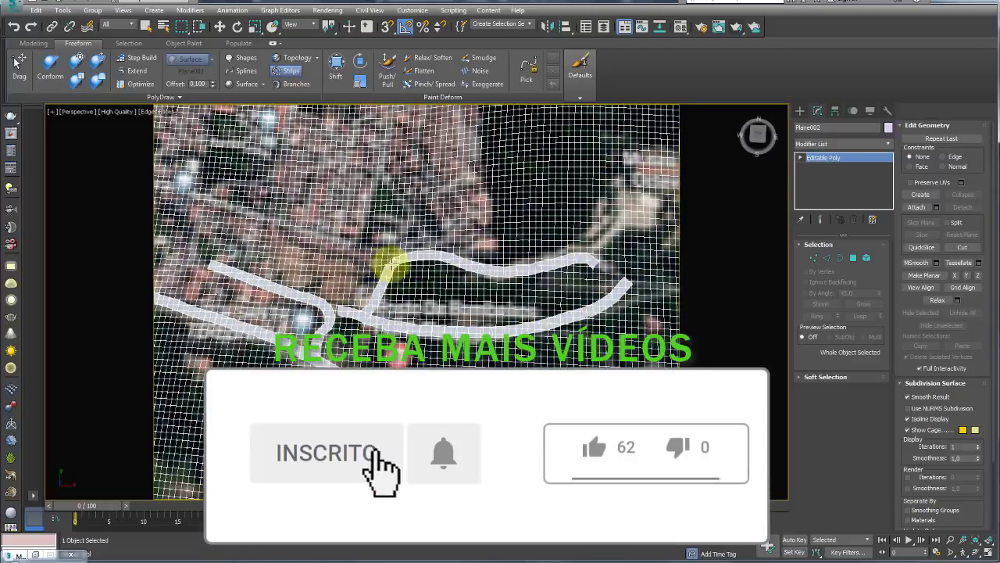
{"action": "scroll", "coordinate": [286, 200], "scroll_direction": "down", "scroll_amount": 3}
{"action": "scroll", "coordinate": [424, 234], "scroll_direction": "up", "scroll_amount": 4}
Step: Paint a new strip along another street and continue it down-left
{"action": "left_click_drag", "start_coordinate": [420, 243], "coordinate": [561, 332]}
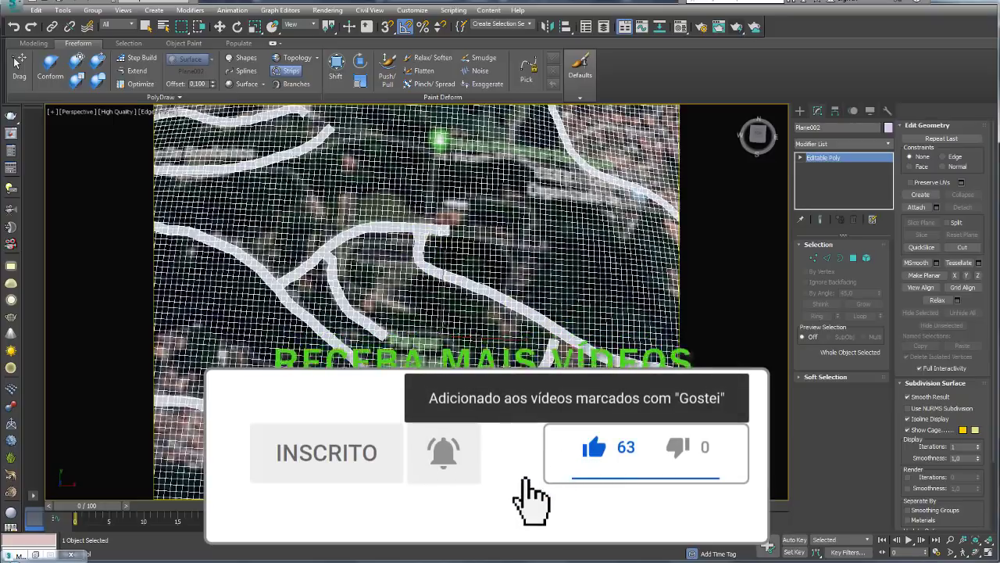
{"action": "left_click_drag", "start_coordinate": [555, 344], "coordinate": [553, 412]}
{"action": "mouse_move", "coordinate": [545, 373]}
{"action": "middle_mouse_down"}
{"action": "mouse_move", "coordinate": [491, 224]}
{"action": "mouse_move", "coordinate": [391, 284]}
{"action": "mouse_move", "coordinate": [383, 273]}
{"action": "mouse_move", "coordinate": [412, 310]}
{"action": "mouse_move", "coordinate": [517, 364]}
{"action": "middle_mouse_up"}
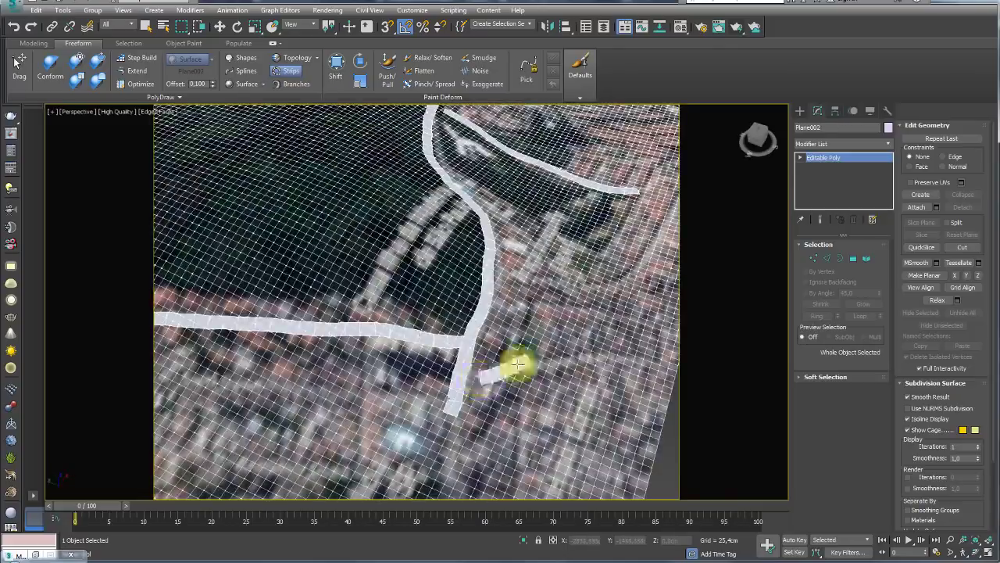
{"action": "middle_click_drag", "start_coordinate": [453, 391], "coordinate": [401, 290], "text": "alt"}
{"action": "scroll", "coordinate": [540, 335], "scroll_direction": "up", "scroll_amount": 5}
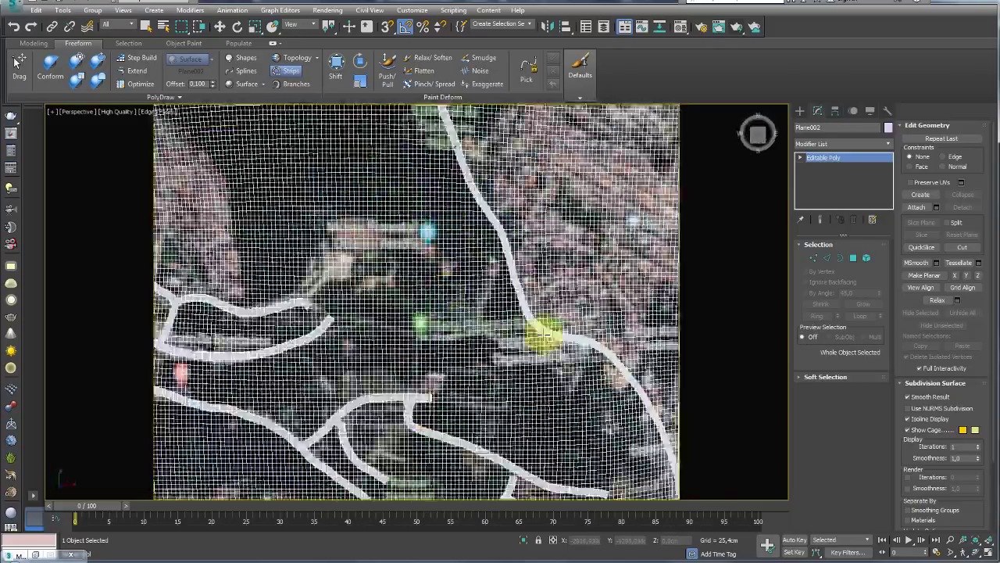
{"action": "scroll", "coordinate": [453, 347], "scroll_direction": "up", "scroll_amount": 3}
{"action": "scroll", "coordinate": [475, 190], "scroll_direction": "down", "scroll_amount": 5}
{"action": "mouse_move", "coordinate": [475, 190]}
{"action": "middle_mouse_down", "text": "alt"}
{"action": "mouse_move", "coordinate": [536, 234]}
{"action": "mouse_move", "coordinate": [511, 298]}
{"action": "mouse_move", "coordinate": [475, 313]}
{"action": "mouse_move", "coordinate": [419, 302]}
{"action": "middle_mouse_up", "text": "alt"}
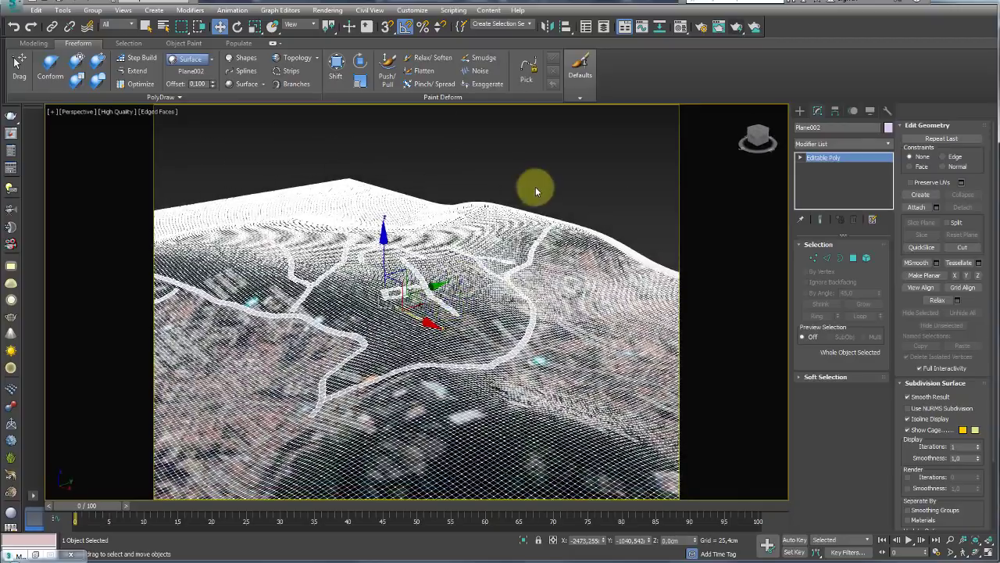
Step: Deselect the terrain and turn off Edged Faces
{"action": "left_click", "coordinate": [536, 185]}
{"action": "mouse_move", "coordinate": [536, 185]}
{"action": "middle_mouse_down", "text": "alt"}
{"action": "mouse_move", "coordinate": [518, 261]}
{"action": "mouse_move", "coordinate": [466, 260]}
{"action": "mouse_move", "coordinate": [518, 284]}
{"action": "mouse_move", "coordinate": [482, 383]}
{"action": "mouse_move", "coordinate": [361, 303]}
{"action": "mouse_move", "coordinate": [438, 323]}
{"action": "mouse_move", "coordinate": [409, 353]}
{"action": "mouse_move", "coordinate": [465, 331]}
{"action": "mouse_move", "coordinate": [362, 331]}
{"action": "middle_mouse_up", "text": "alt"}
{"action": "key", "text": "F4"}
Step: Select Plane002, collapse the ribbon, and pick the whole terrain at Element level
{"action": "left_click", "coordinate": [464, 331]}
{"action": "mouse_move", "coordinate": [625, 309]}
{"action": "middle_mouse_down", "text": "alt"}
{"action": "mouse_move", "coordinate": [469, 329]}
{"action": "mouse_move", "coordinate": [330, 151]}
{"action": "middle_mouse_up", "text": "alt"}
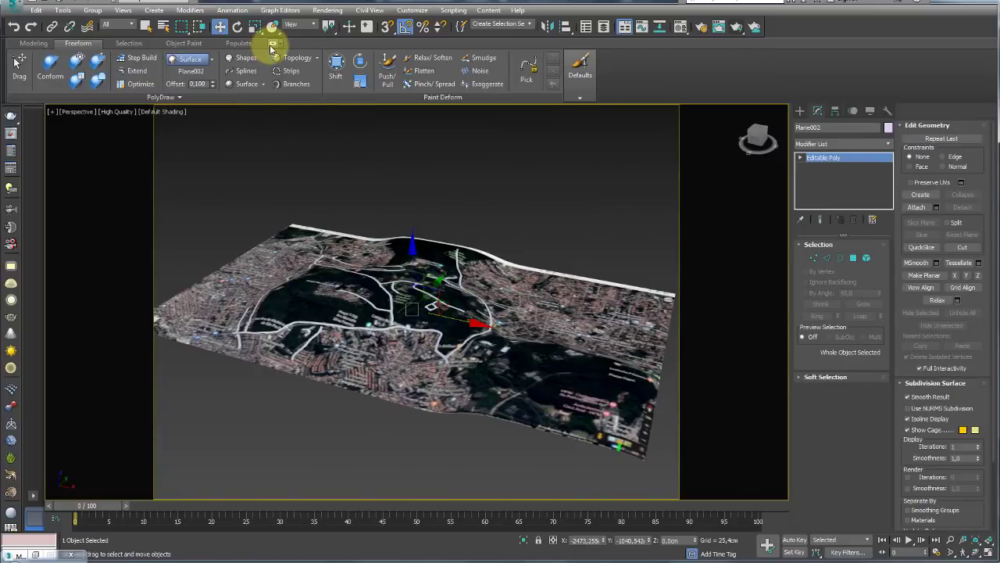
{"action": "left_click", "coordinate": [273, 43]}
{"action": "left_click", "coordinate": [866, 215]}
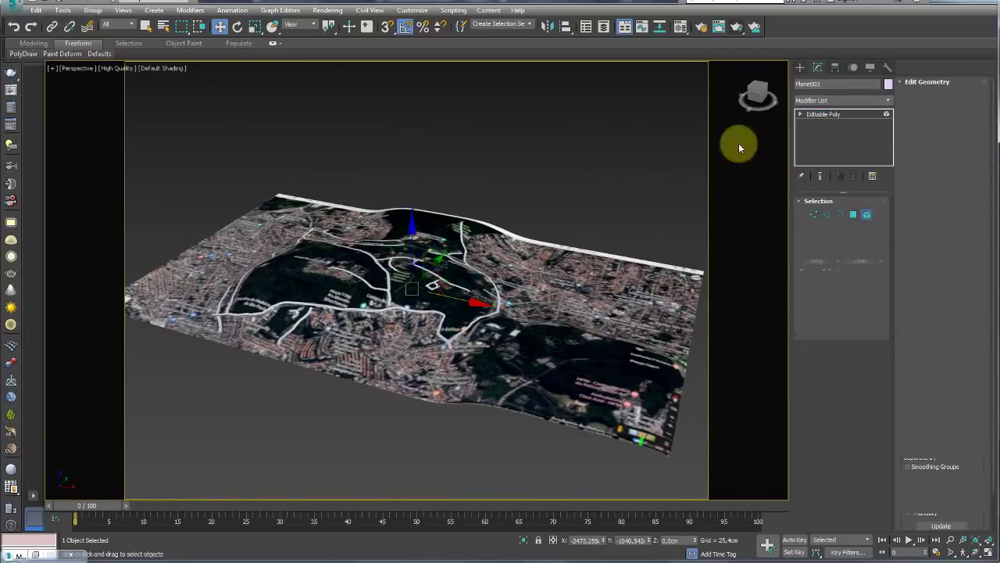
{"action": "left_click", "coordinate": [532, 296]}
{"action": "mouse_move", "coordinate": [554, 283]}
{"action": "middle_mouse_down", "text": "alt"}
{"action": "mouse_move", "coordinate": [554, 352]}
{"action": "mouse_move", "coordinate": [614, 295]}
{"action": "mouse_move", "coordinate": [314, 310]}
{"action": "middle_mouse_up", "text": "alt"}
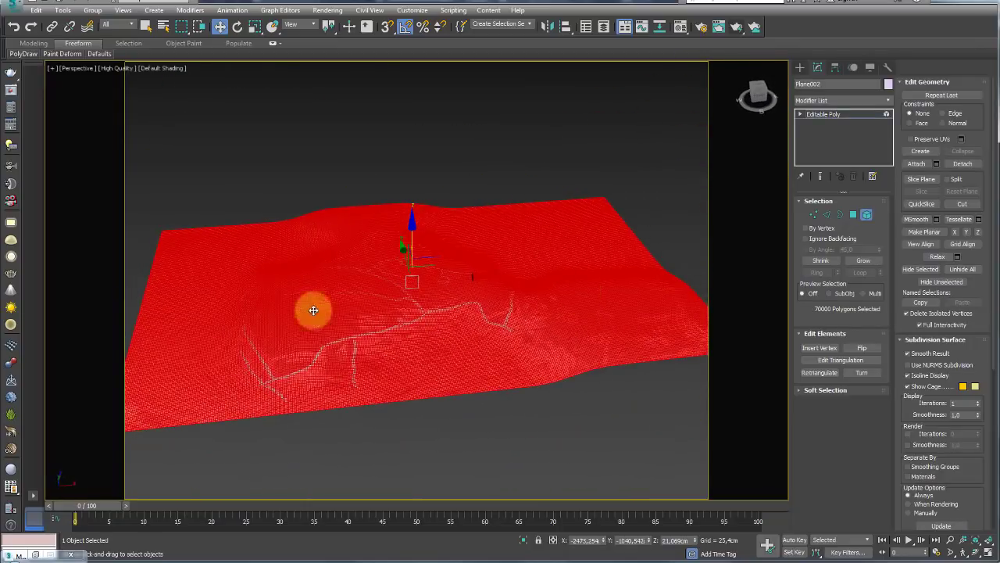
Step: Select the road-strip element, detach it as Object001, and exit sub-object mode
{"action": "left_click", "coordinate": [555, 324]}
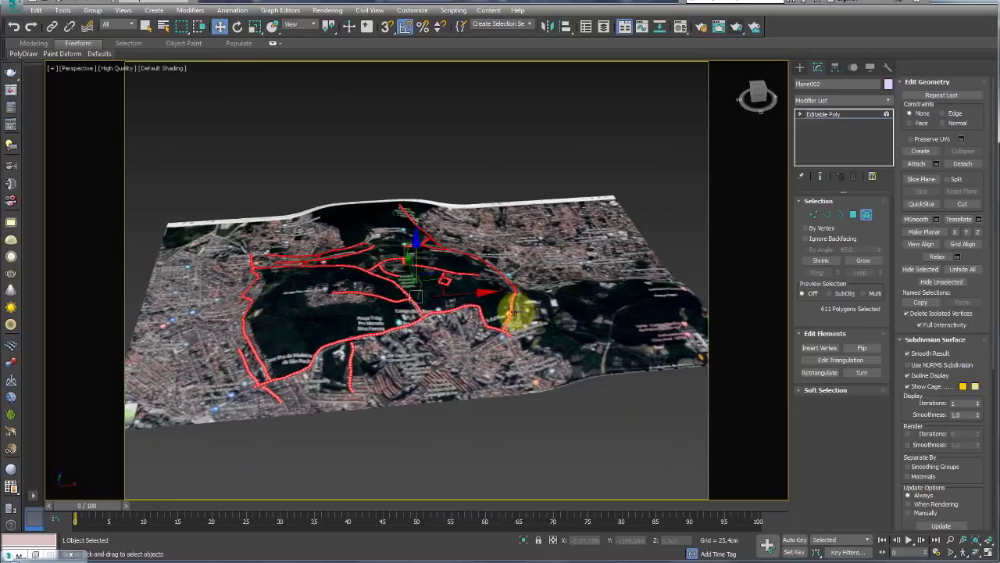
{"action": "mouse_move", "coordinate": [536, 313]}
{"action": "middle_mouse_down", "text": "alt"}
{"action": "mouse_move", "coordinate": [511, 402]}
{"action": "mouse_move", "coordinate": [498, 316]}
{"action": "mouse_move", "coordinate": [547, 297]}
{"action": "middle_mouse_up", "text": "alt"}
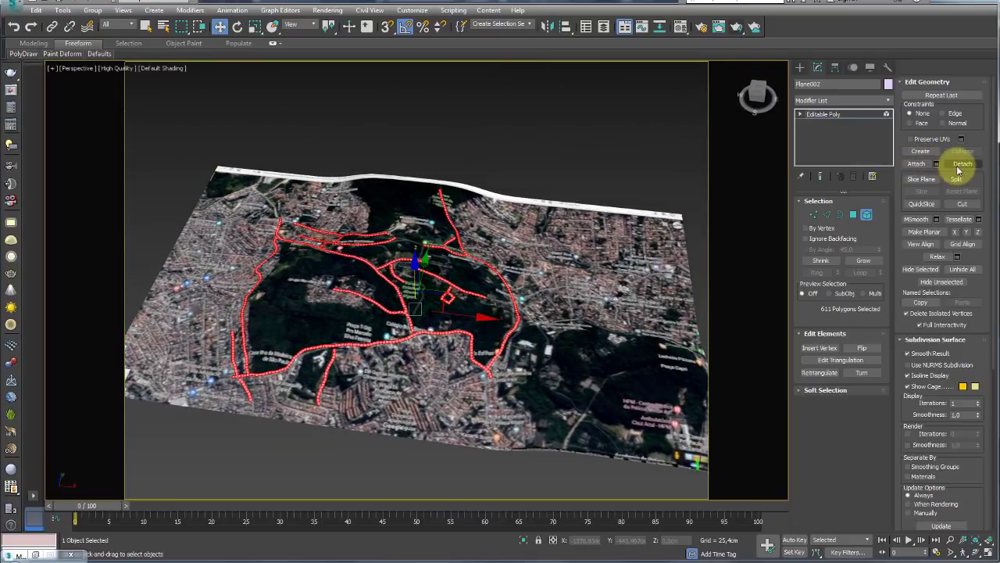
{"action": "left_click", "coordinate": [960, 165]}
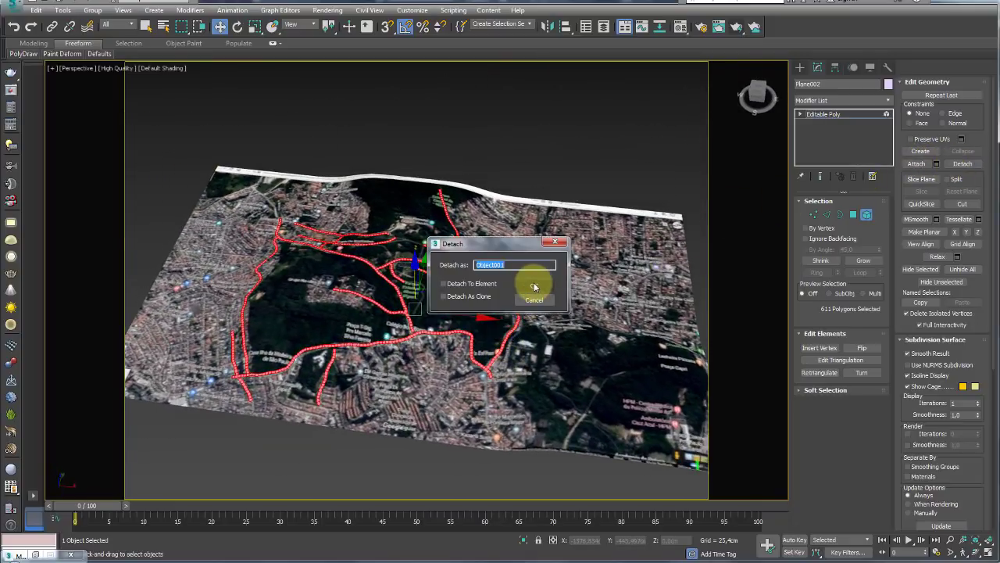
{"action": "left_click", "coordinate": [535, 286]}
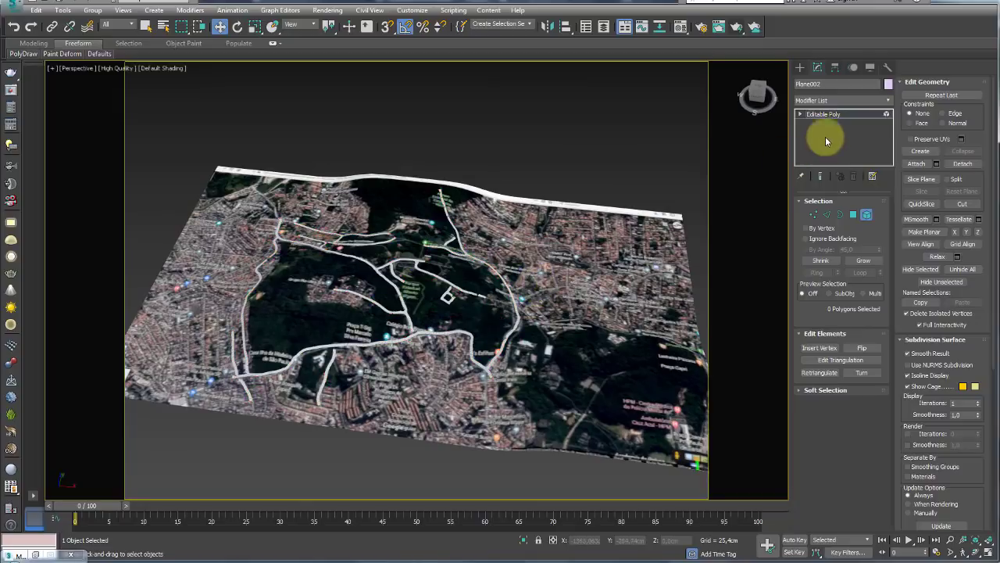
{"action": "left_click", "coordinate": [828, 115]}
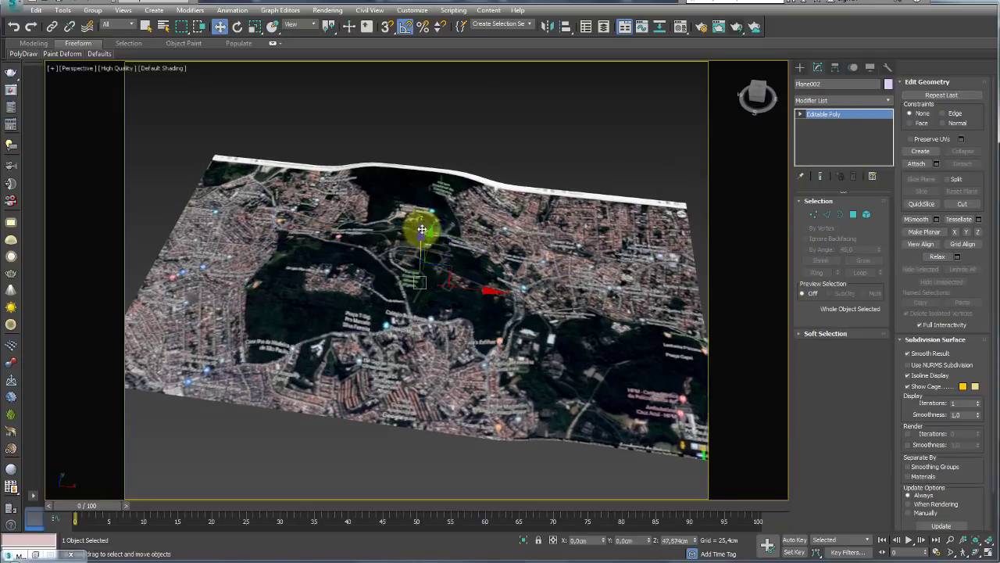
Step: Cancel the accidental map move, select Object001, and lift it above the terrain
{"action": "left_click_drag", "start_coordinate": [421, 257], "coordinate": [417, 224]}
{"action": "right_click", "coordinate": [417, 224]}
{"action": "left_click", "coordinate": [541, 195], "text": "ctrl"}
{"action": "left_click", "coordinate": [506, 253]}
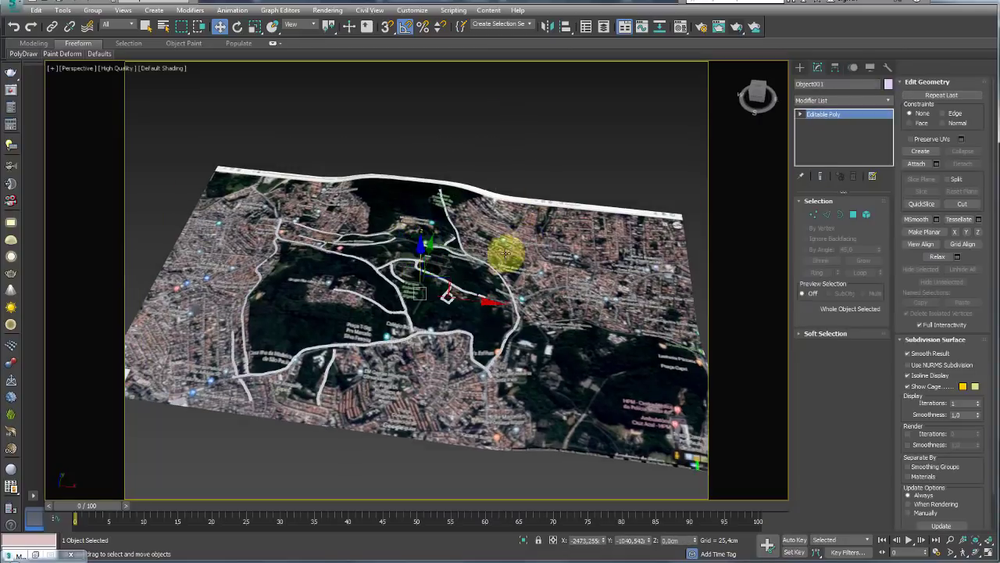
{"action": "left_click_drag", "start_coordinate": [421, 252], "coordinate": [422, 176]}
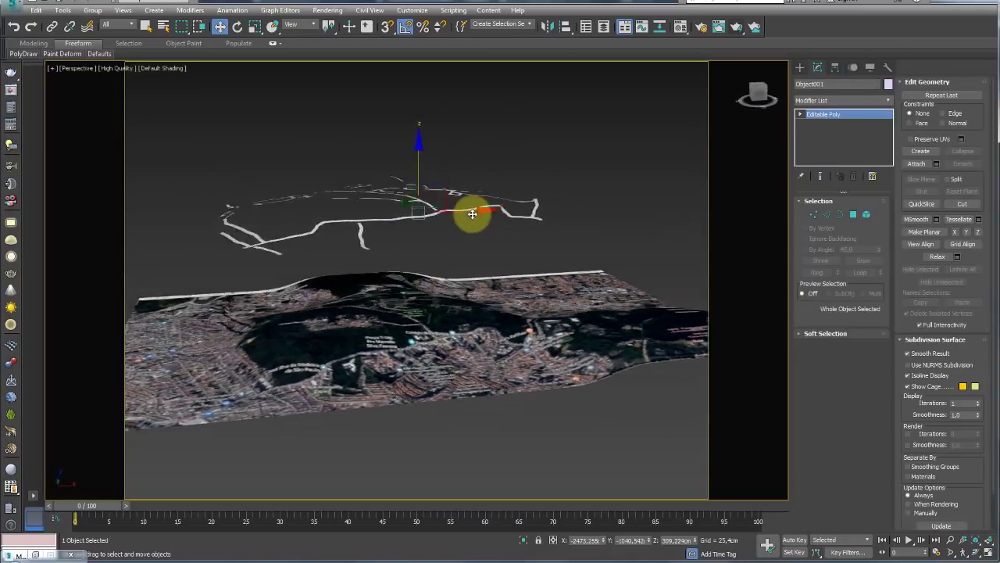
{"action": "mouse_move", "coordinate": [438, 187]}
{"action": "middle_mouse_down", "text": "alt"}
{"action": "mouse_move", "coordinate": [526, 193]}
{"action": "mouse_move", "coordinate": [580, 217]}
{"action": "mouse_move", "coordinate": [558, 284]}
{"action": "mouse_move", "coordinate": [504, 364]}
{"action": "mouse_move", "coordinate": [473, 388]}
{"action": "mouse_move", "coordinate": [458, 251]}
{"action": "mouse_move", "coordinate": [427, 179]}
{"action": "mouse_move", "coordinate": [420, 228]}
{"action": "mouse_move", "coordinate": [446, 246]}
{"action": "middle_mouse_up", "text": "alt"}
Step: Lower Object001 until it sits just above the terrain, at Z 1.937 cm
{"action": "scroll", "coordinate": [462, 276], "scroll_direction": "up", "scroll_amount": 4}
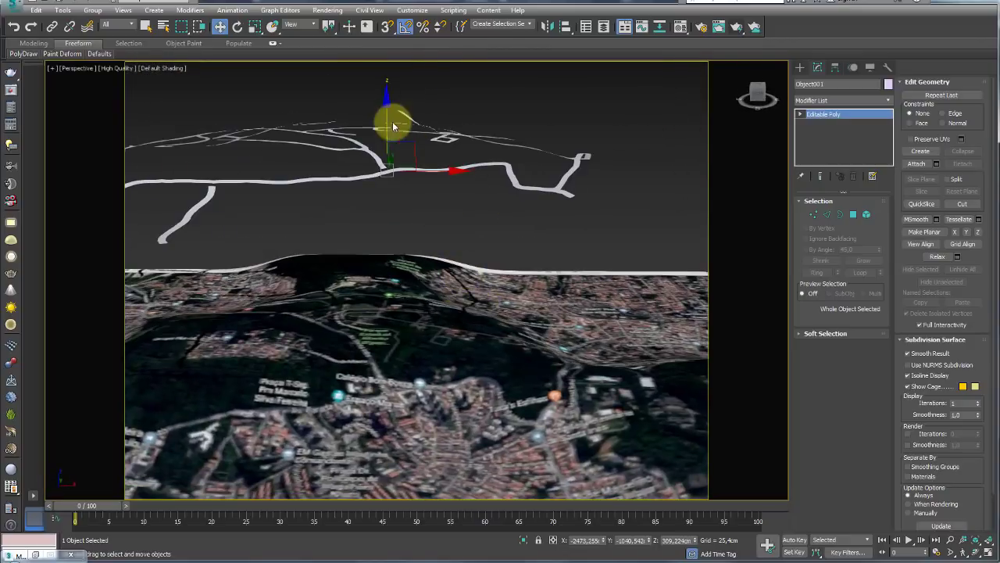
{"action": "mouse_move", "coordinate": [387, 111]}
{"action": "middle_mouse_down", "text": "alt"}
{"action": "mouse_move", "coordinate": [384, 273]}
{"action": "mouse_move", "coordinate": [517, 338]}
{"action": "mouse_move", "coordinate": [479, 297]}
{"action": "mouse_move", "coordinate": [508, 317]}
{"action": "mouse_move", "coordinate": [480, 351]}
{"action": "mouse_move", "coordinate": [467, 299]}
{"action": "mouse_move", "coordinate": [505, 271]}
{"action": "middle_mouse_up", "text": "alt"}
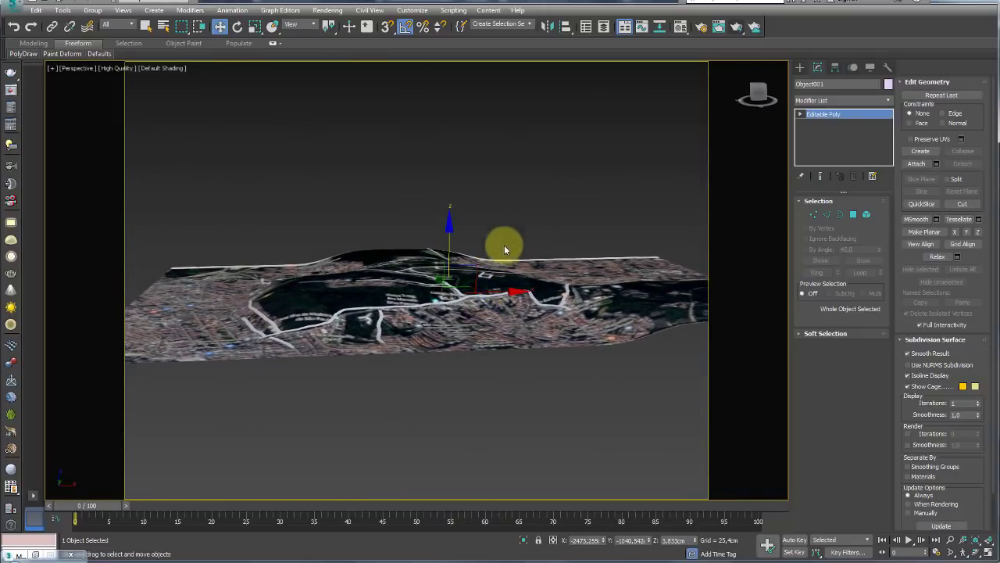
{"action": "scroll", "coordinate": [461, 249], "scroll_direction": "up", "scroll_amount": 3}
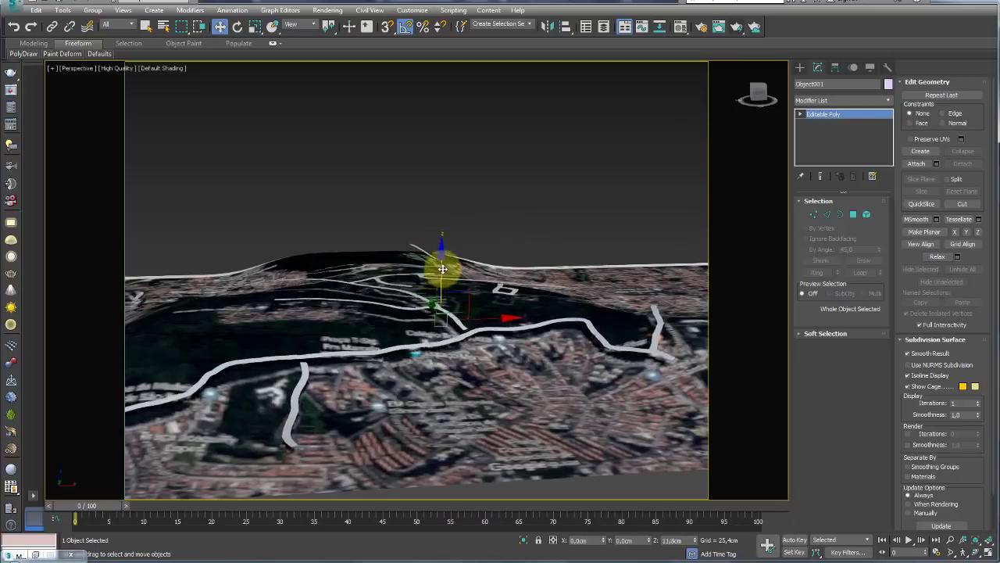
{"action": "scroll", "coordinate": [448, 211], "scroll_direction": "up", "scroll_amount": 1}
{"action": "left_click_drag", "start_coordinate": [448, 211], "coordinate": [574, 282]}
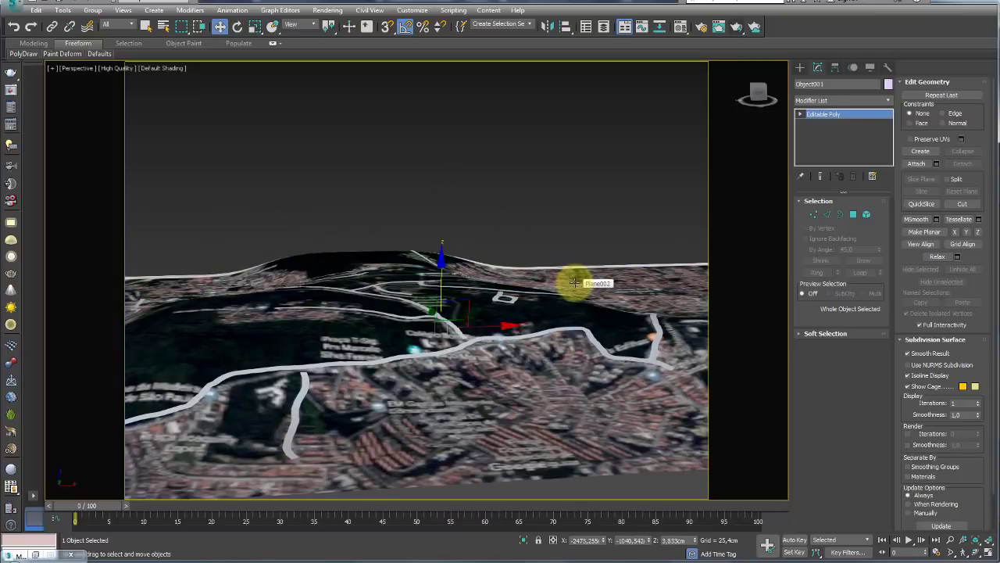
{"action": "middle_click_drag", "start_coordinate": [542, 303], "coordinate": [508, 308], "text": "alt"}
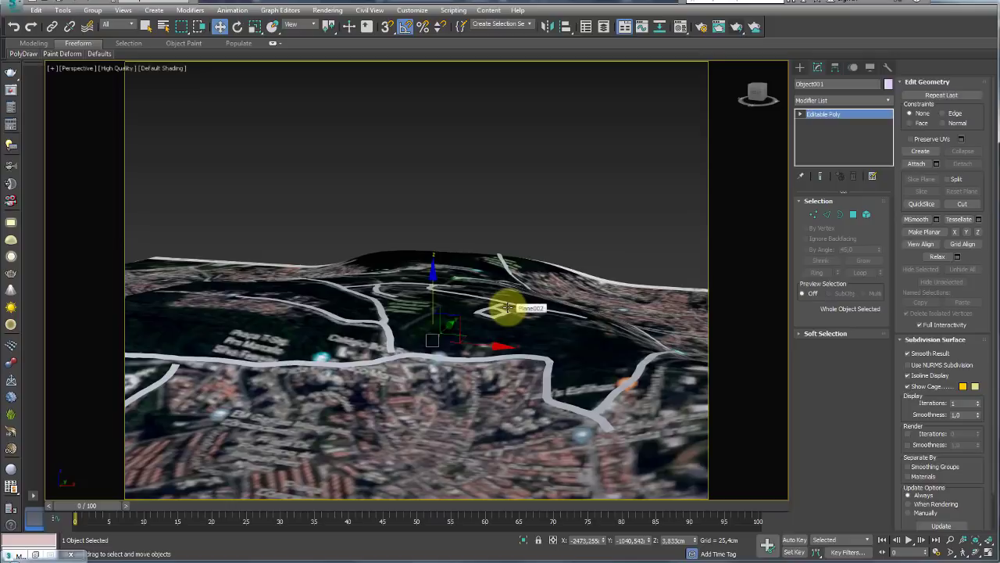
{"action": "middle_click_drag", "start_coordinate": [478, 307], "coordinate": [444, 320], "text": "alt"}
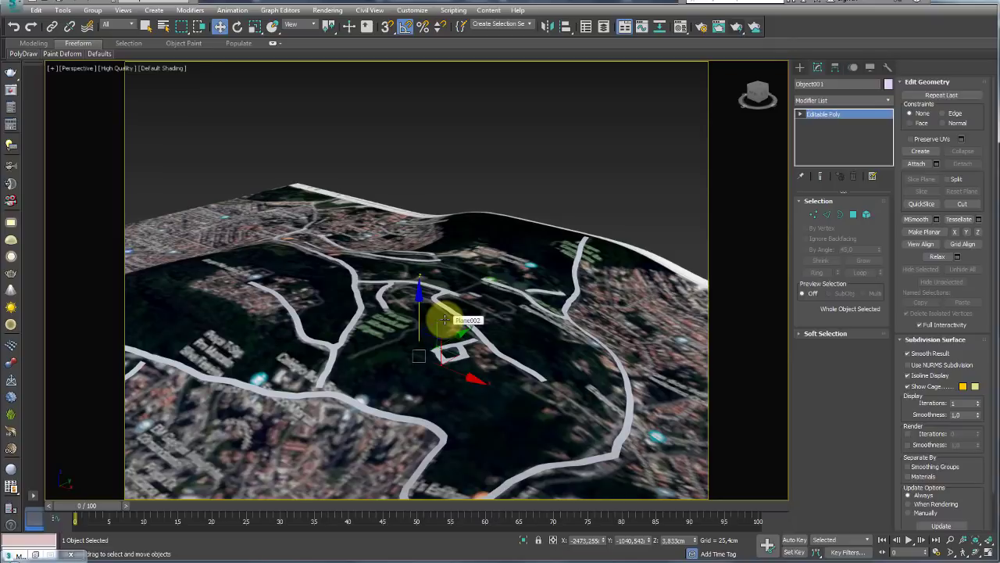
{"action": "middle_click_drag", "start_coordinate": [426, 314], "coordinate": [452, 301], "text": "alt"}
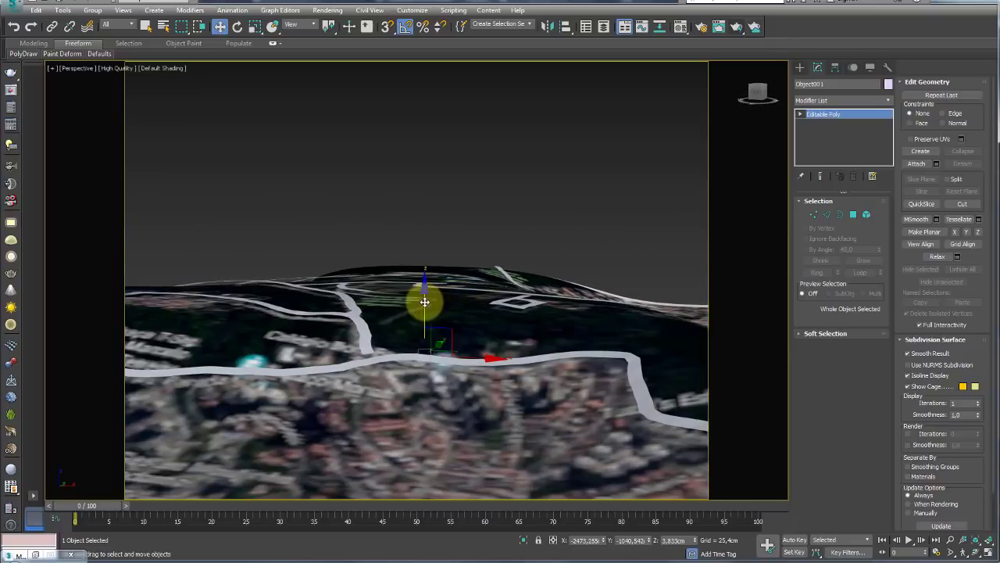
{"action": "left_click_drag", "start_coordinate": [424, 301], "coordinate": [433, 304]}
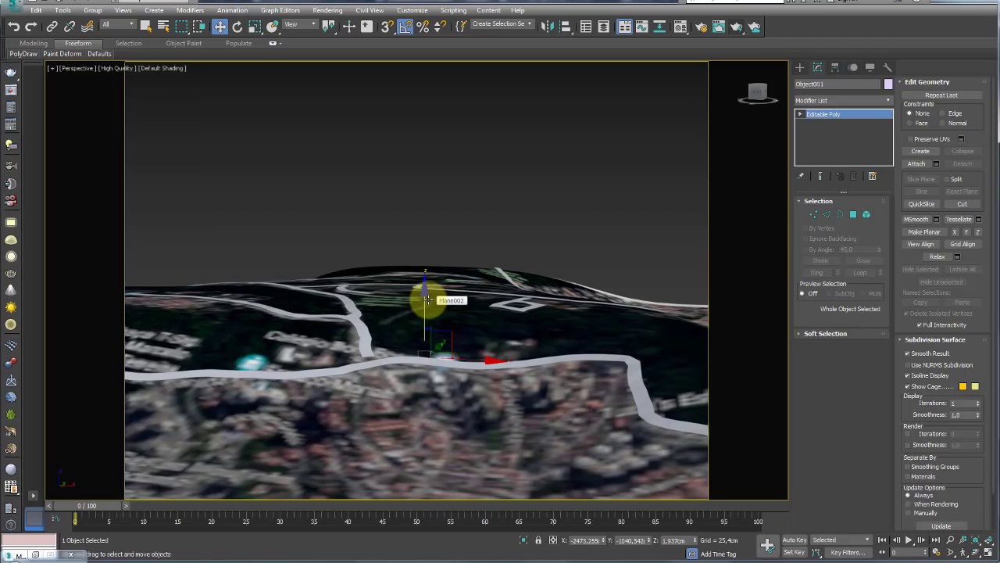
{"action": "mouse_move", "coordinate": [450, 310]}
{"action": "middle_mouse_down", "text": "alt"}
{"action": "mouse_move", "coordinate": [464, 341]}
{"action": "mouse_move", "coordinate": [456, 324]}
{"action": "mouse_move", "coordinate": [473, 328]}
{"action": "mouse_move", "coordinate": [467, 411]}
{"action": "mouse_move", "coordinate": [475, 310]}
{"action": "mouse_move", "coordinate": [460, 286]}
{"action": "middle_mouse_up", "text": "alt"}
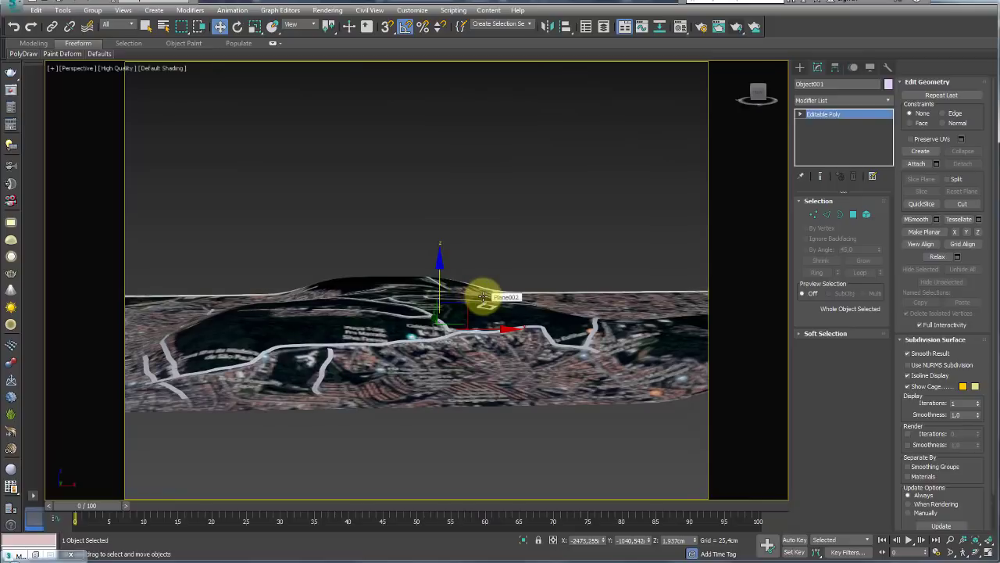